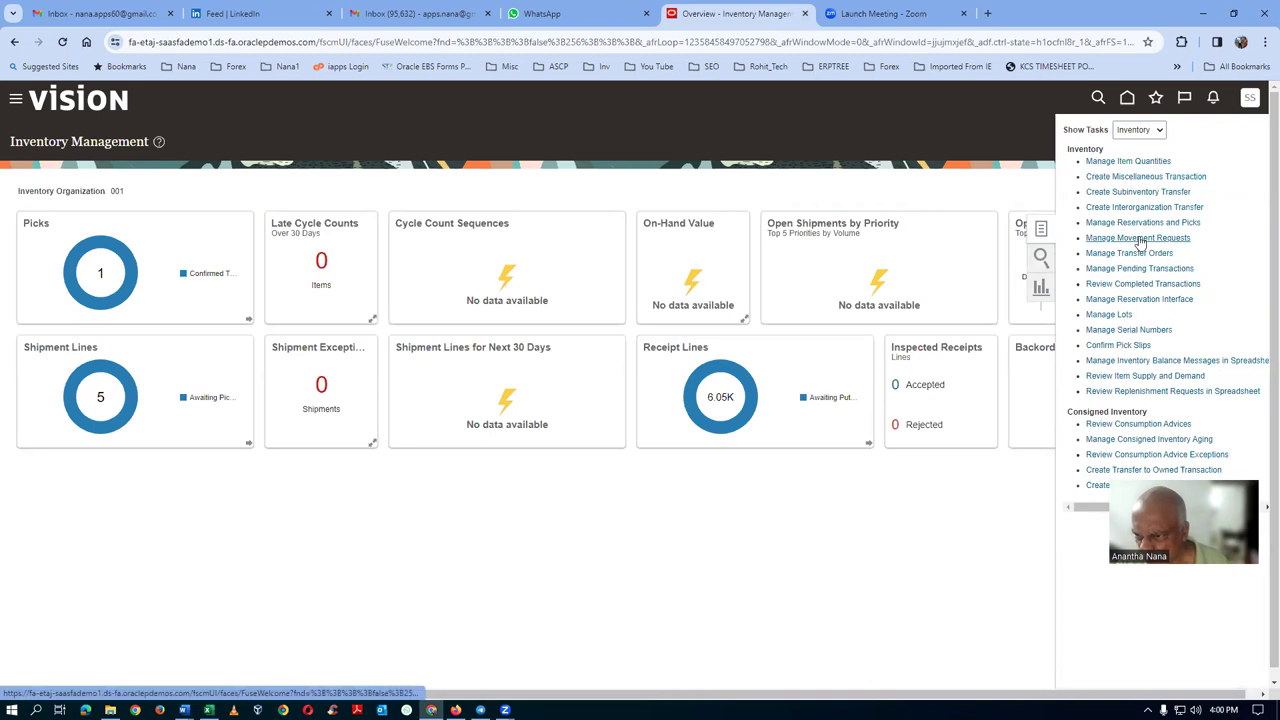
- Open the Manage Movement Requests task from the Inventory Management overview
left_click(1130, 269)
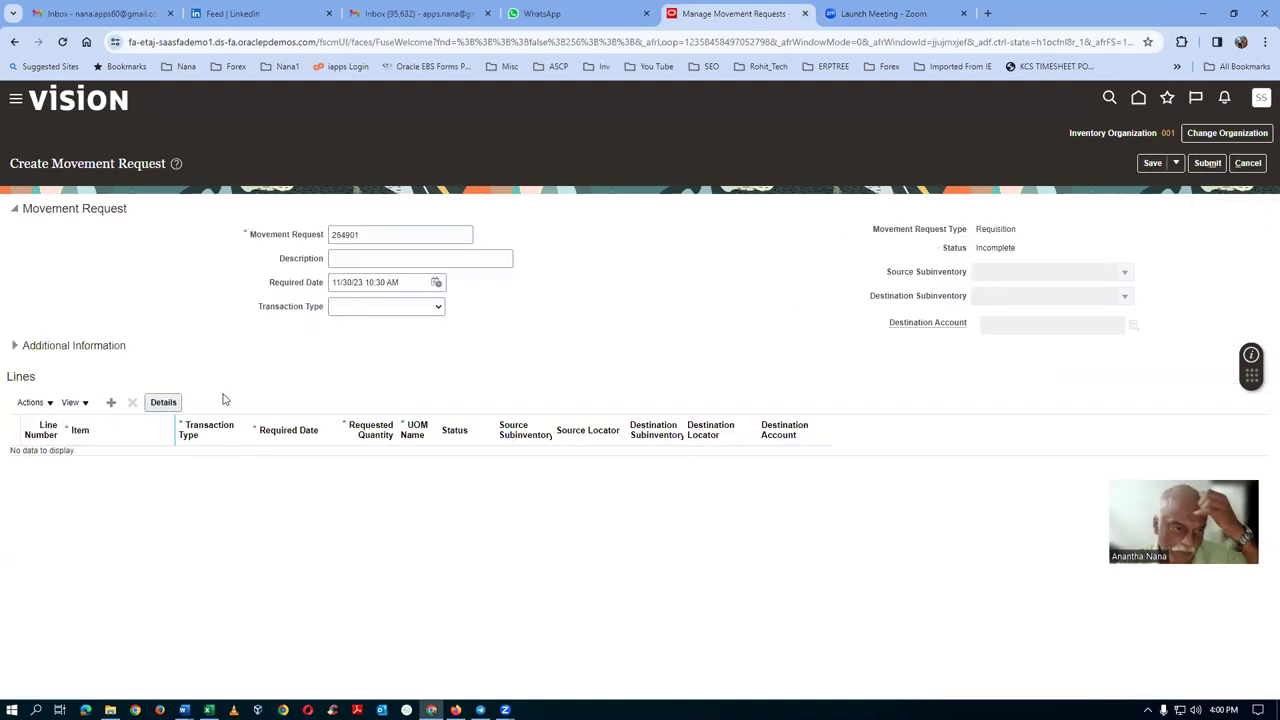
- Rename the new movement request to t01_MR_1 and paste the same text as its description
double_click(376, 235)
type("t01_MR_1")
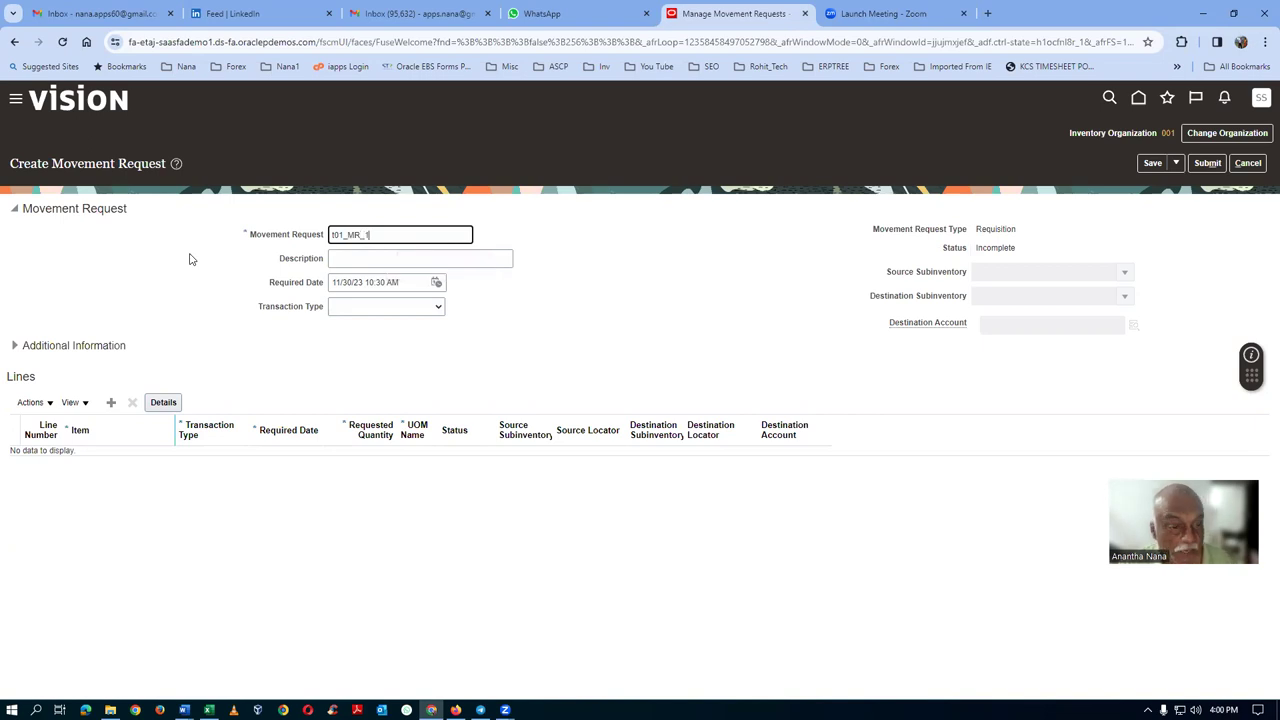
left_click_drag(388, 238, 277, 243)
key("ctrl+c")
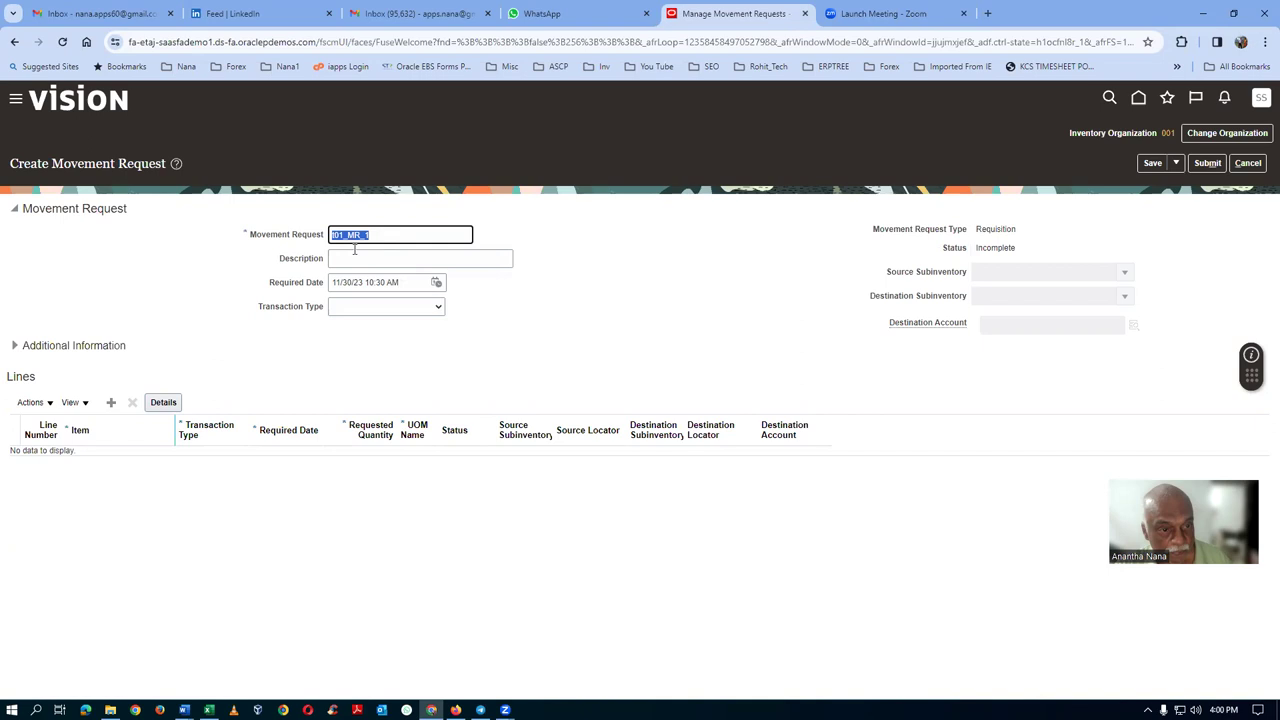
left_click(357, 260)
key("ctrl+v")
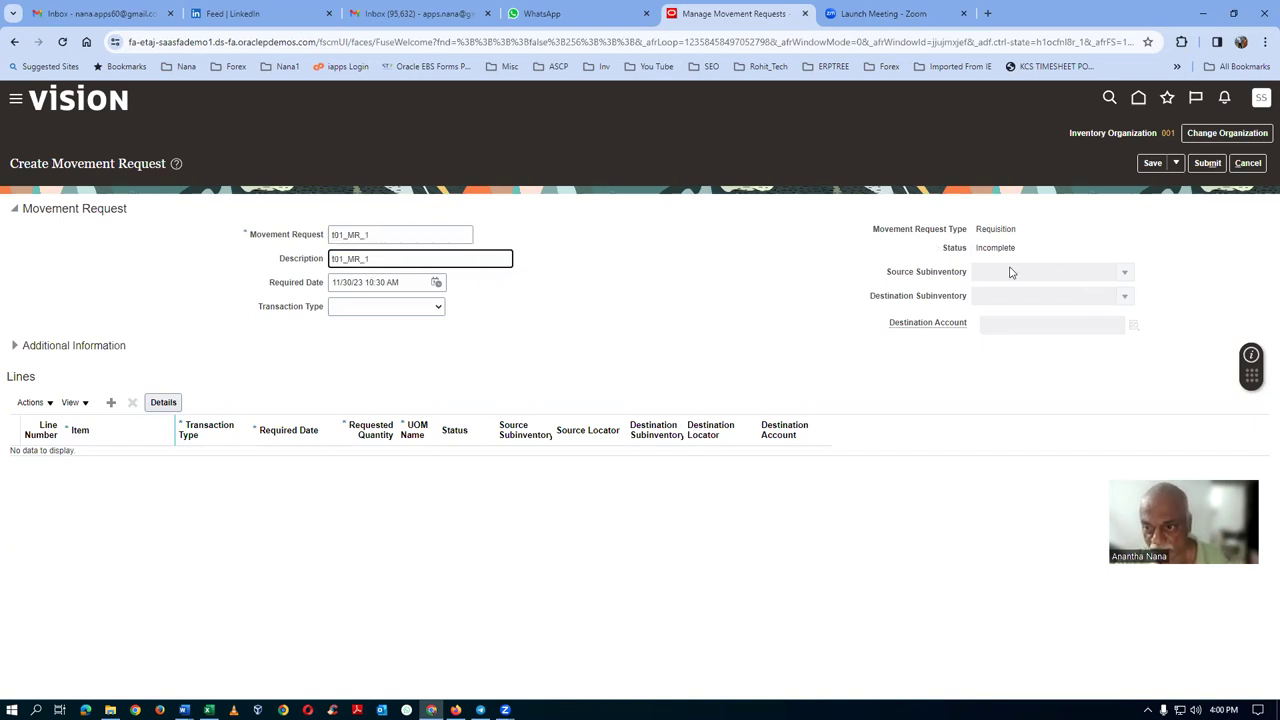
- Make it a Movement Request Transfer to destination subinventory Completed and add a blank line
left_click(347, 310)
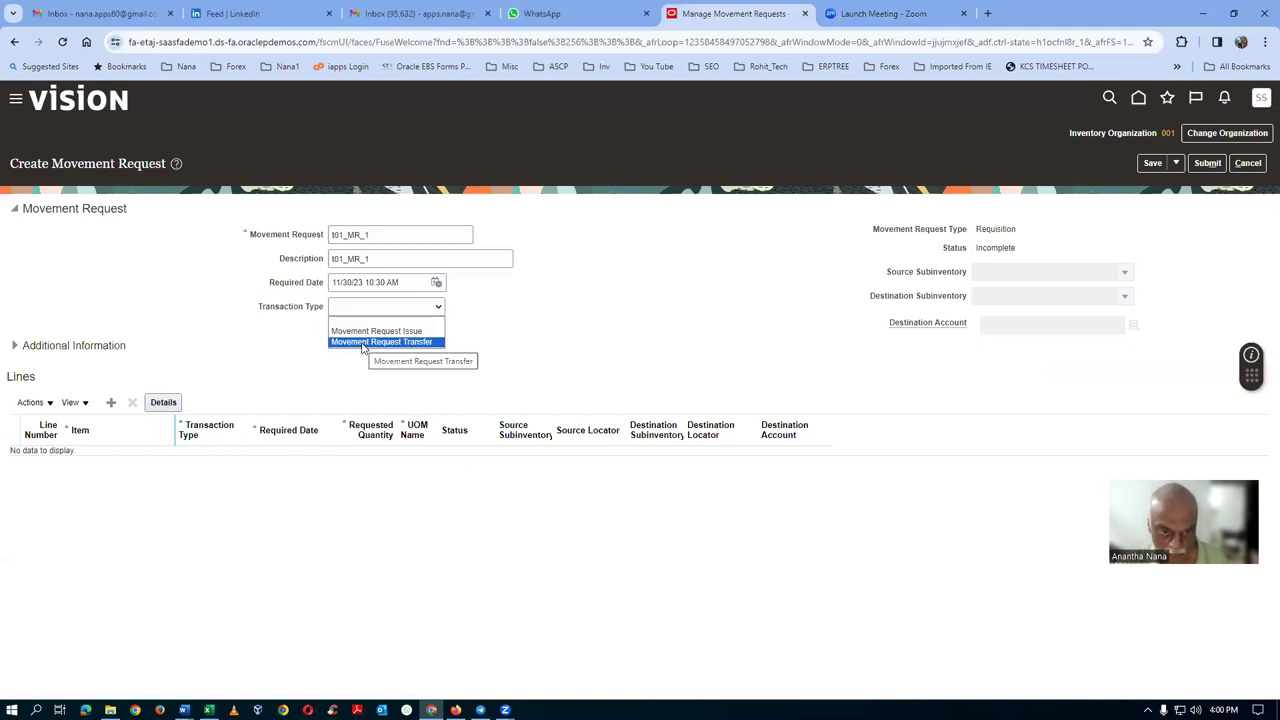
left_click(370, 342)
left_click(1004, 271)
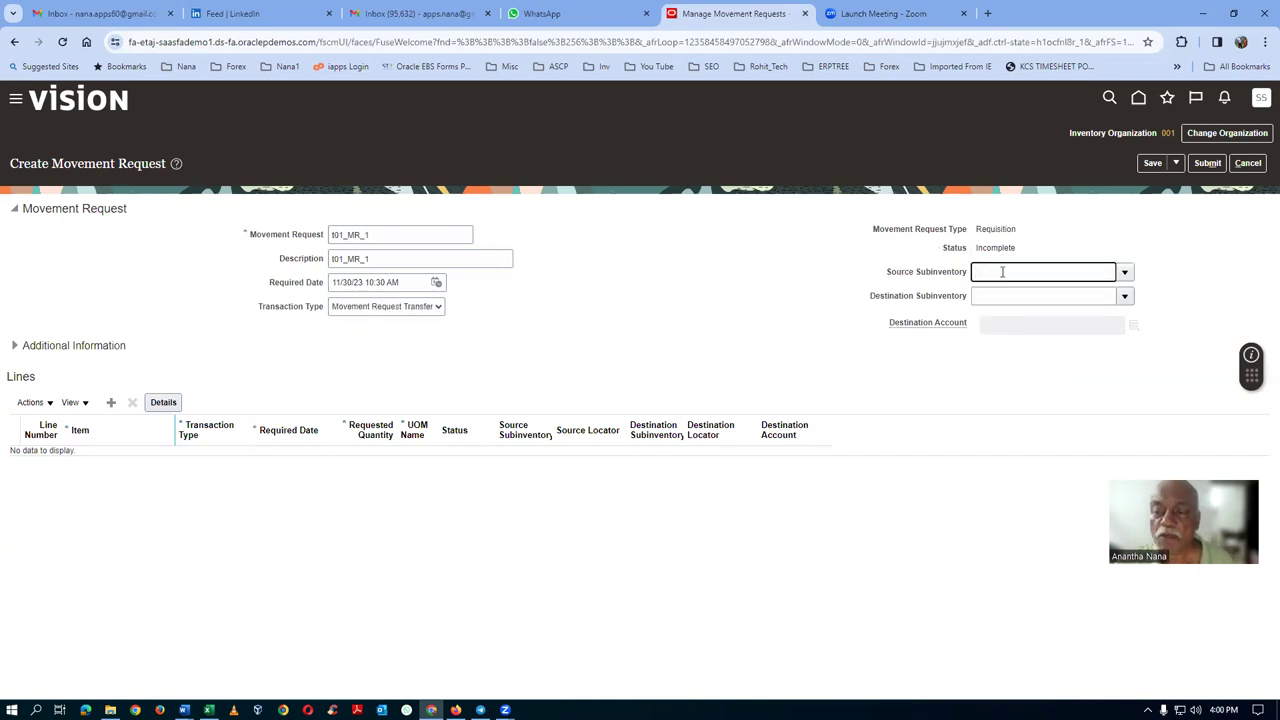
left_click(990, 298)
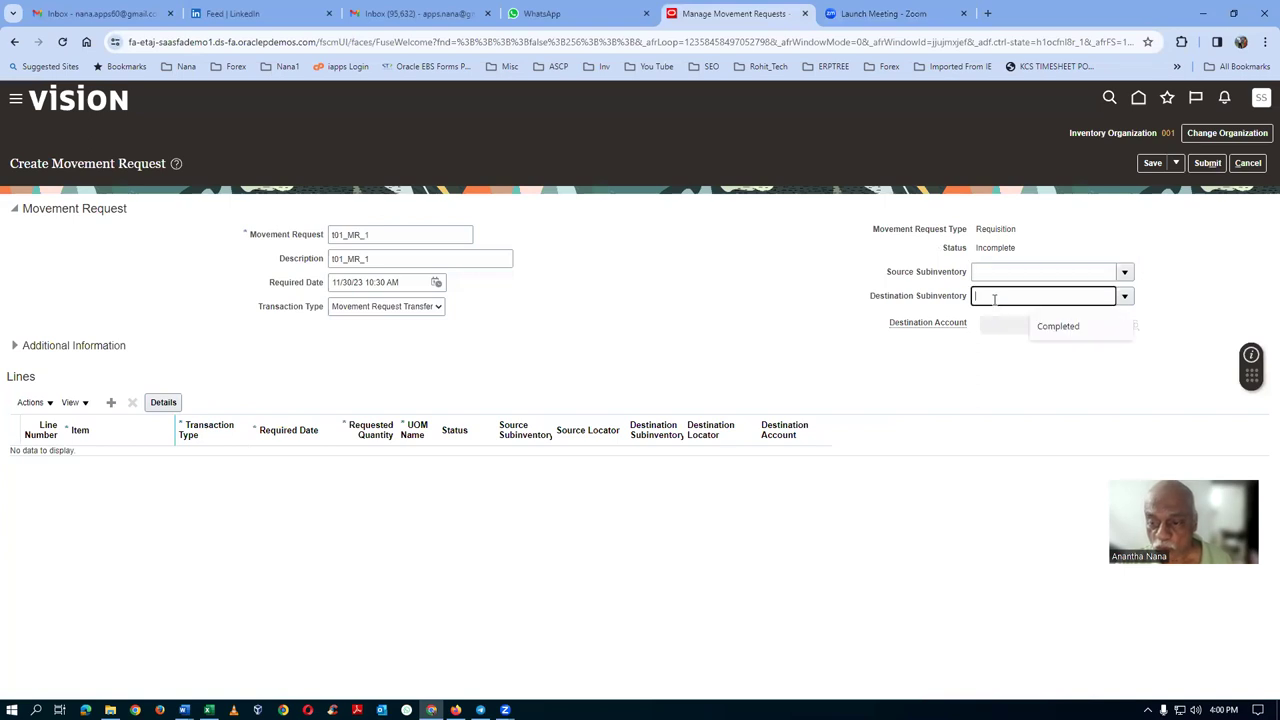
type("Comple")
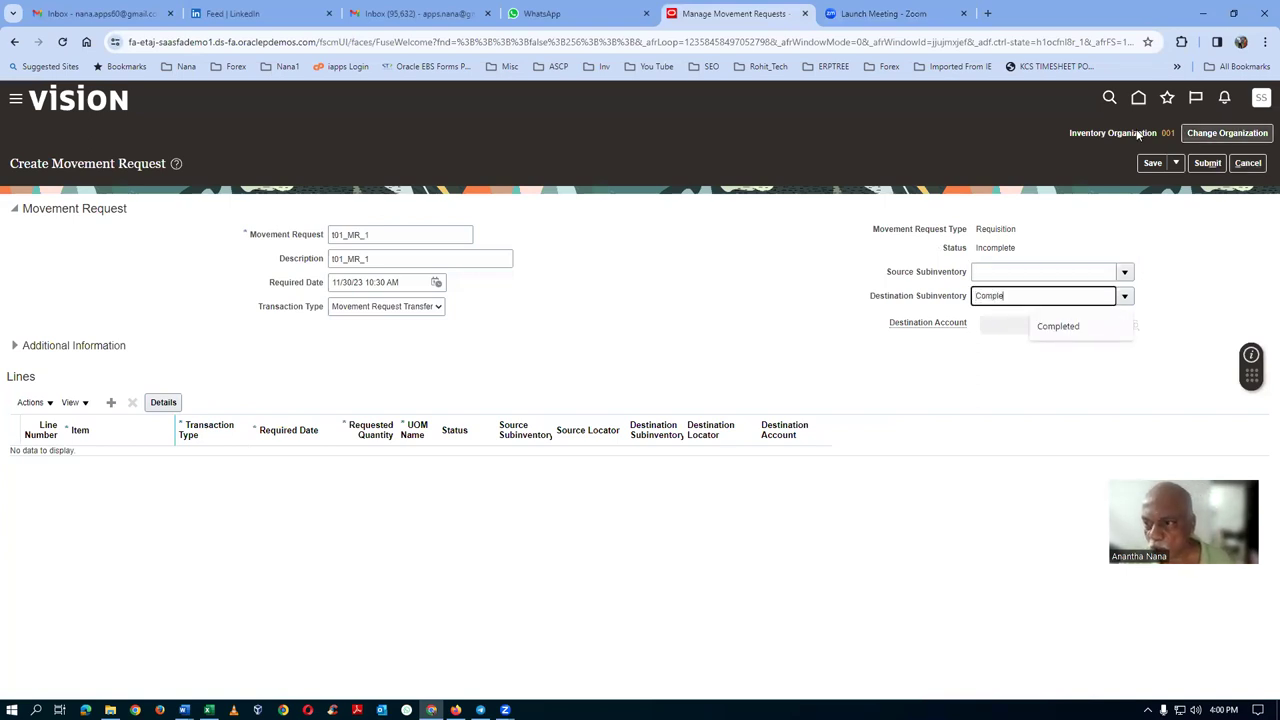
left_click(872, 460)
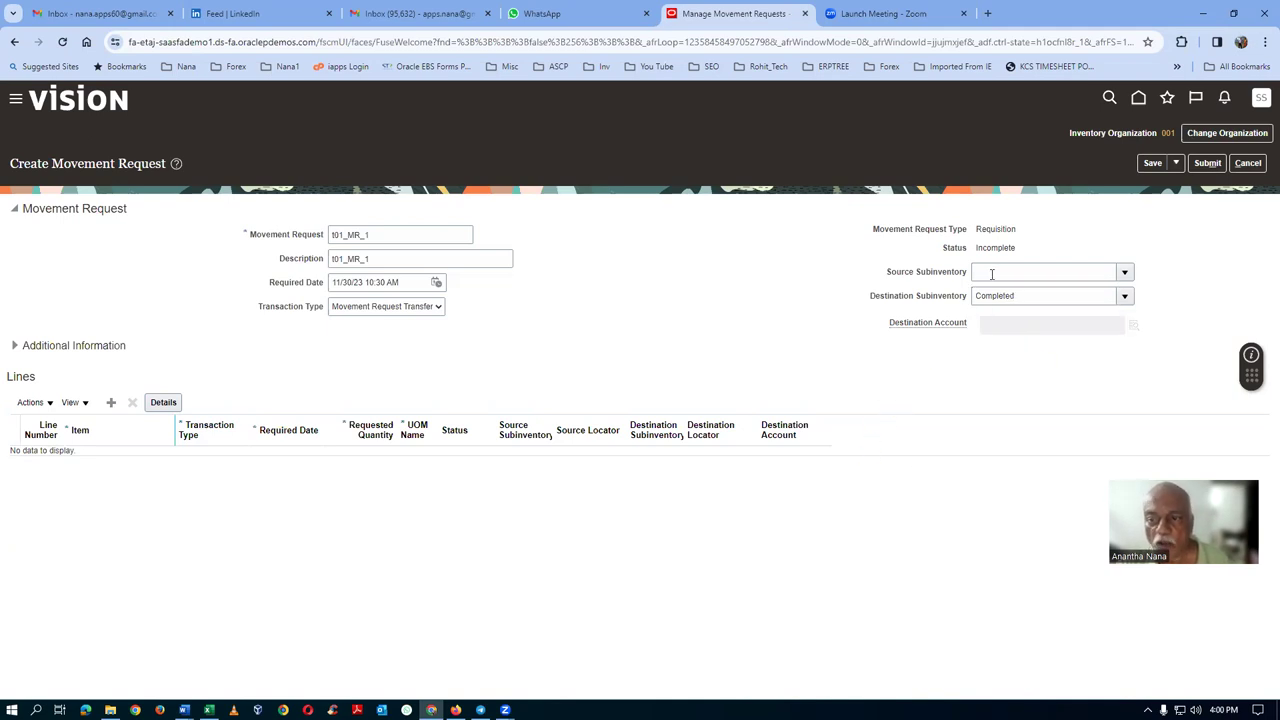
left_click(112, 402)
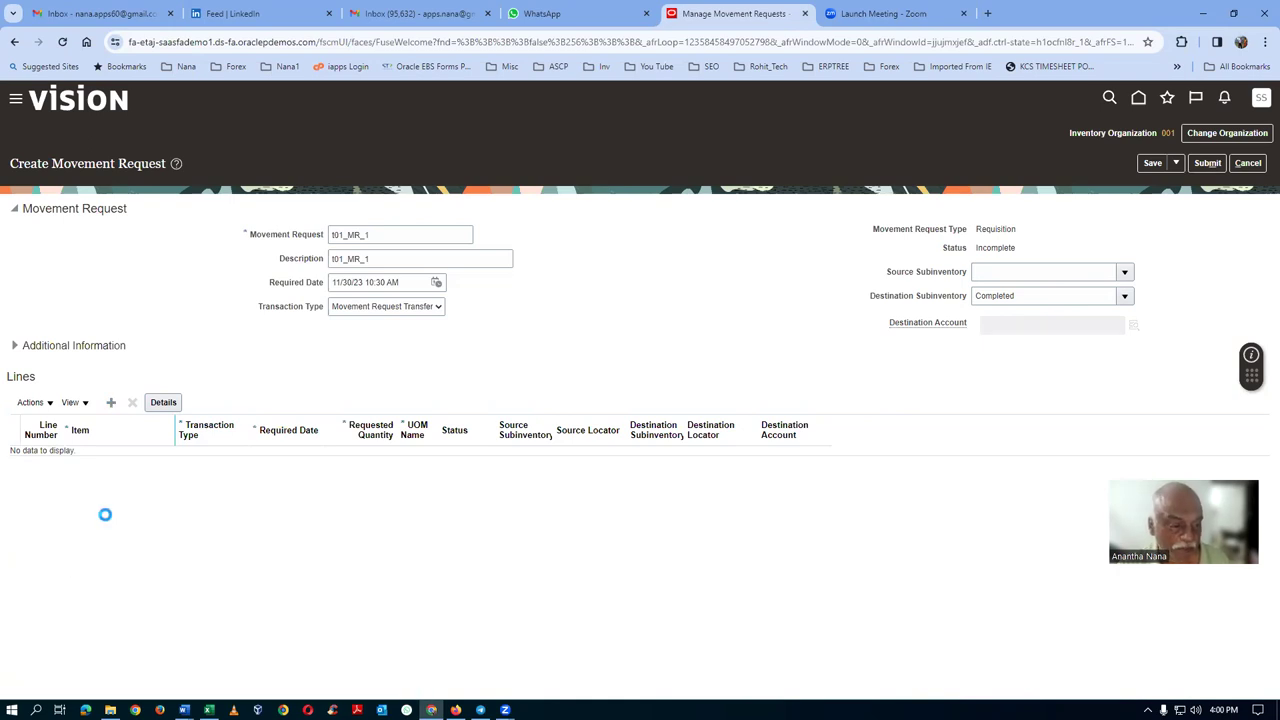
- Enter item AS65000 with quantity 5 on line 1 and submit the movement request
left_click(86, 462)
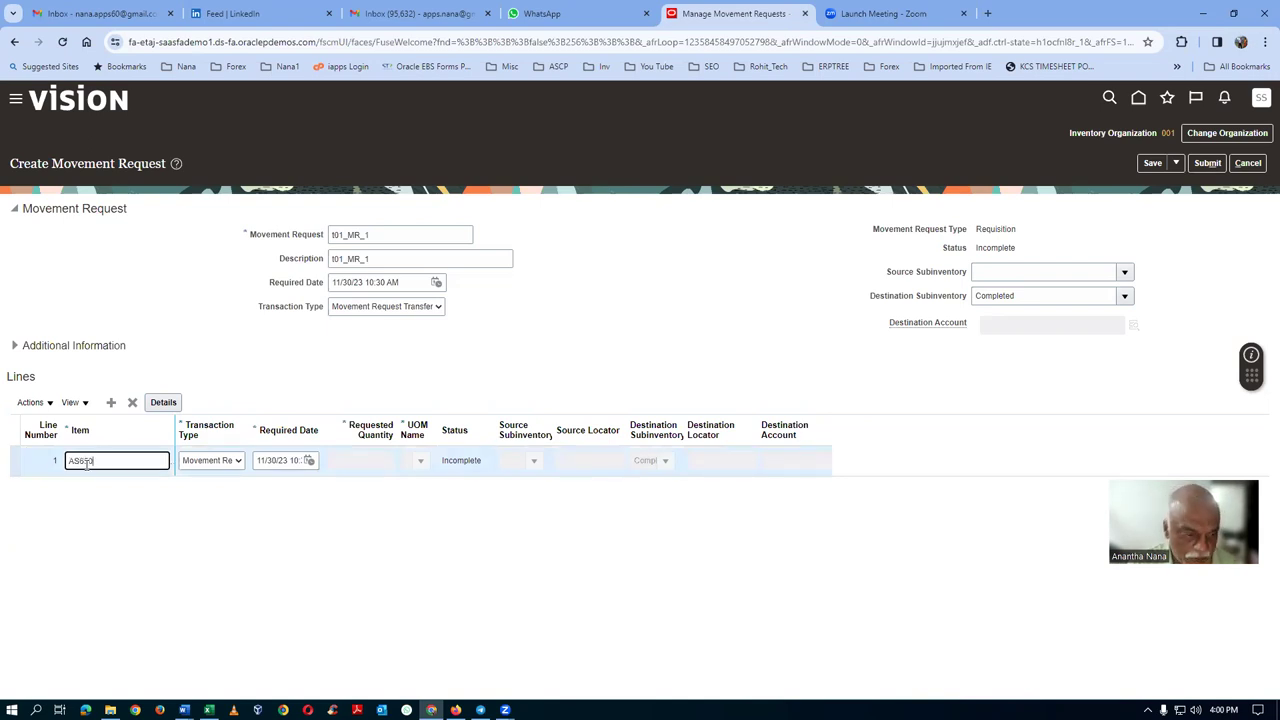
key("Tab")
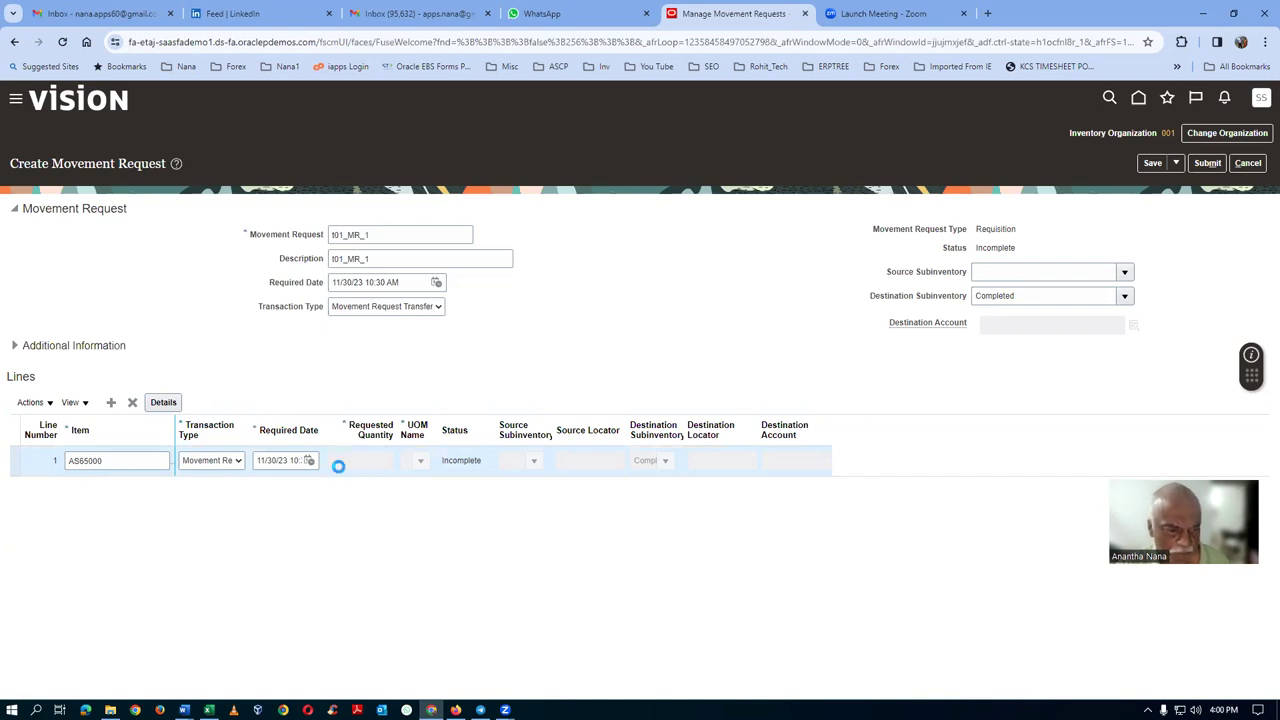
left_click(372, 462)
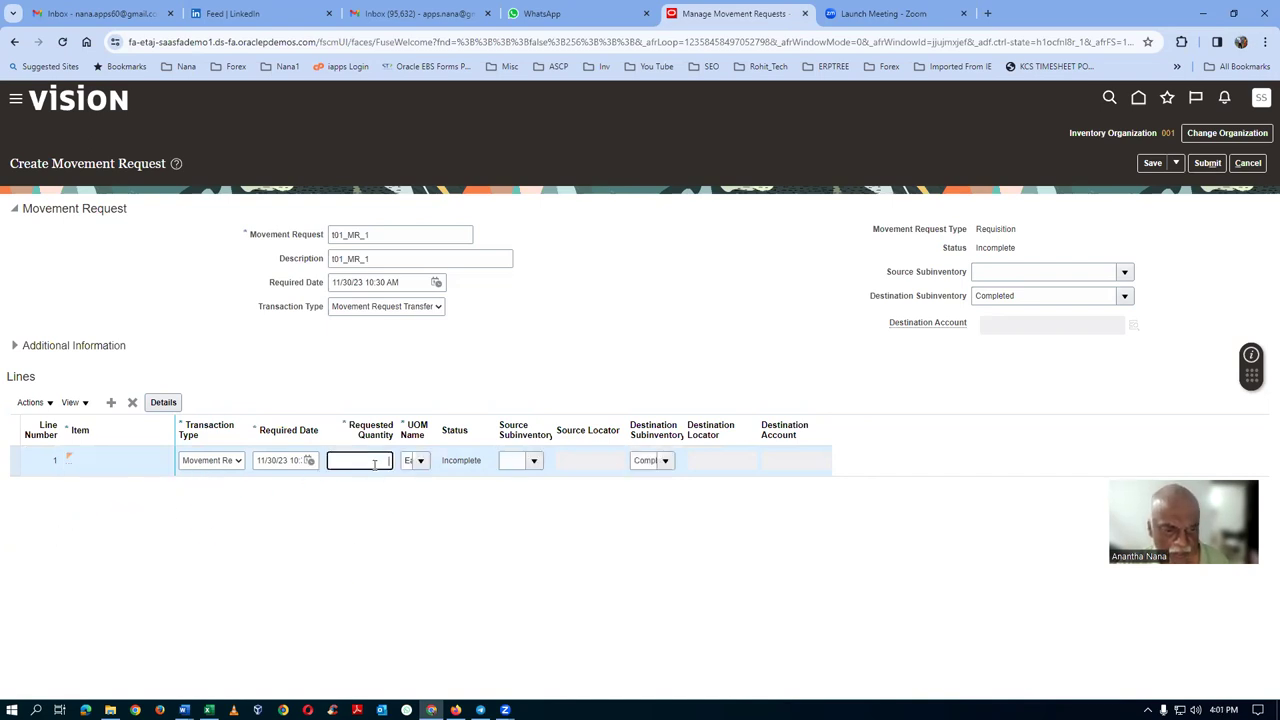
type("5")
key("Tab")
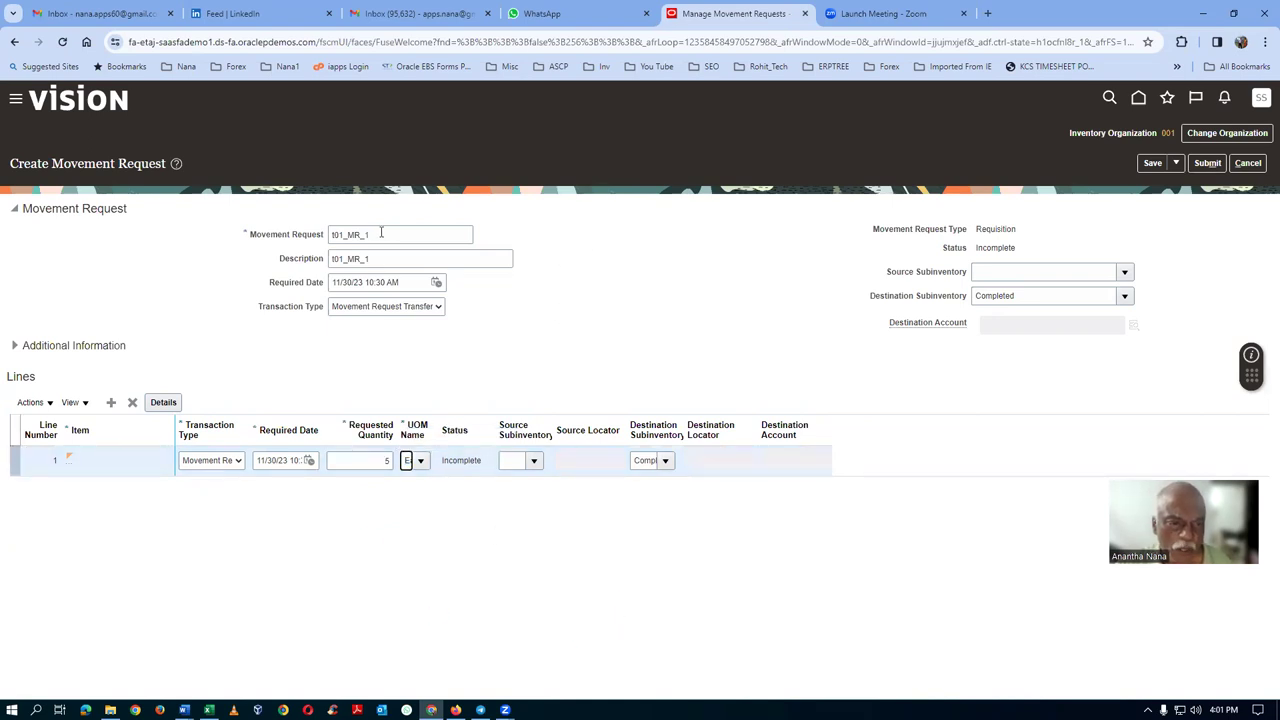
left_click(1208, 163)
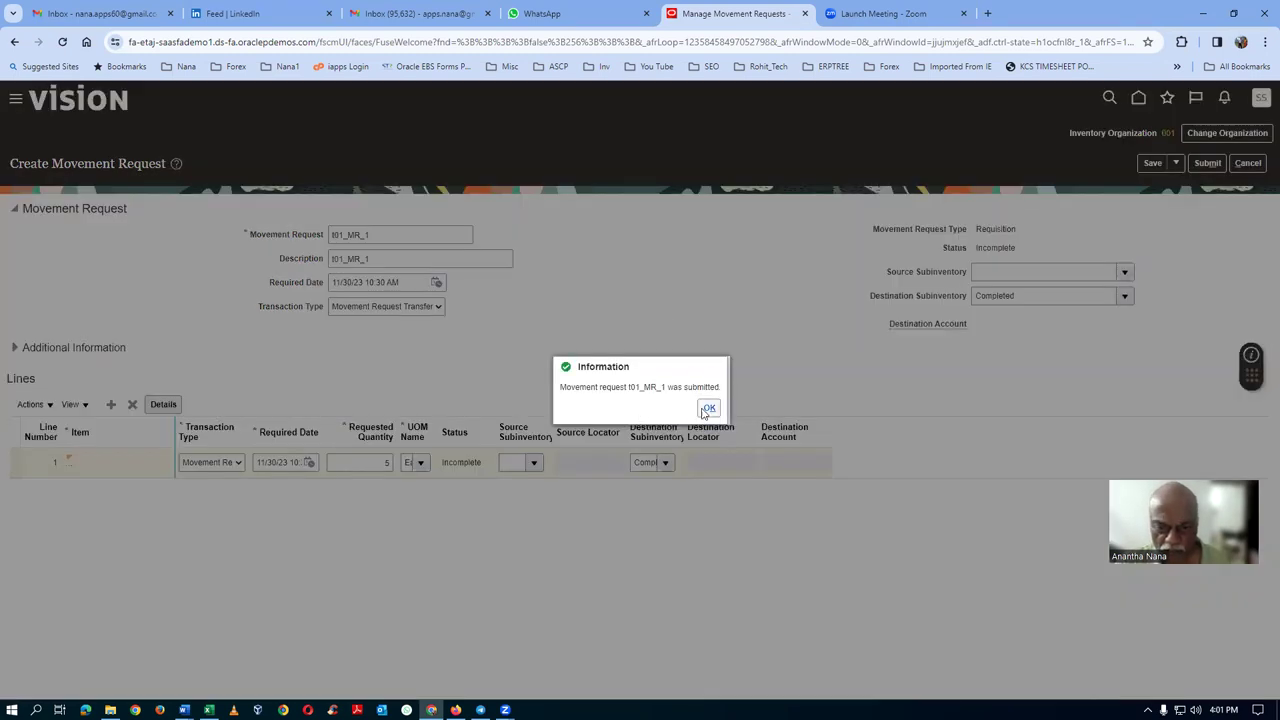
left_click(707, 409)
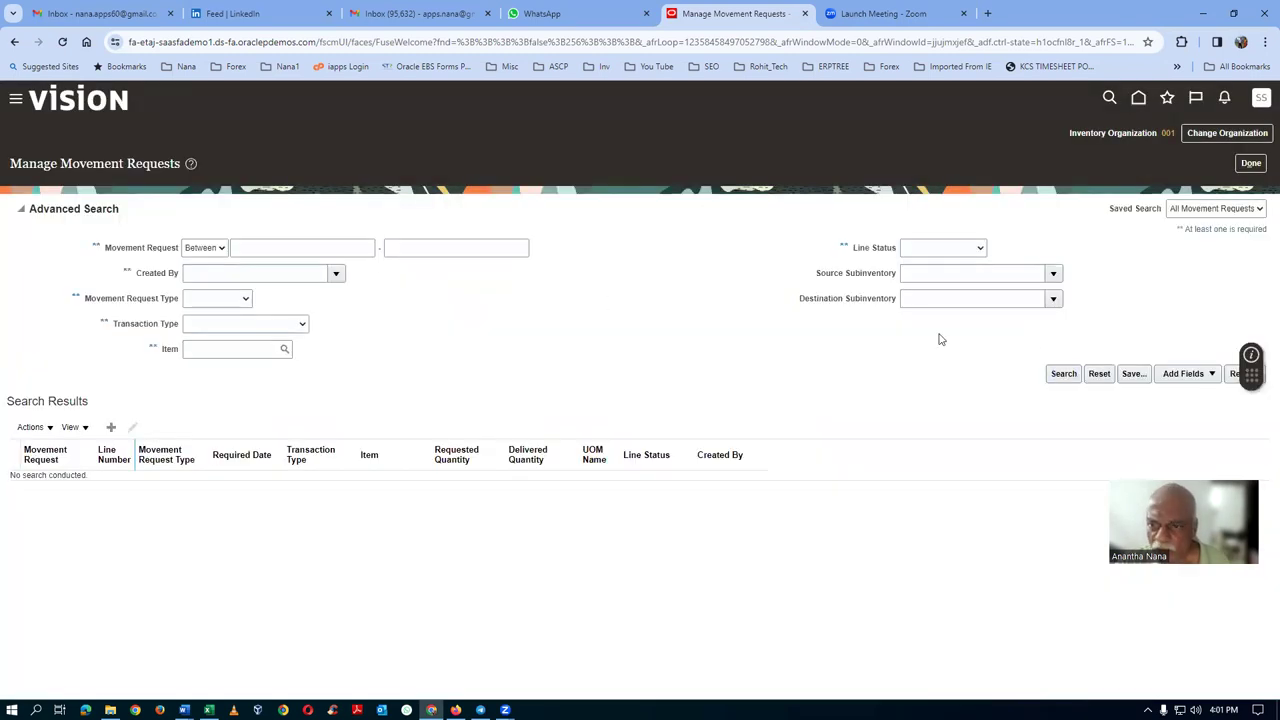
- Search movement requests for item AS65000, then duplicate the browser tab
left_click(212, 347)
type("AS65000")
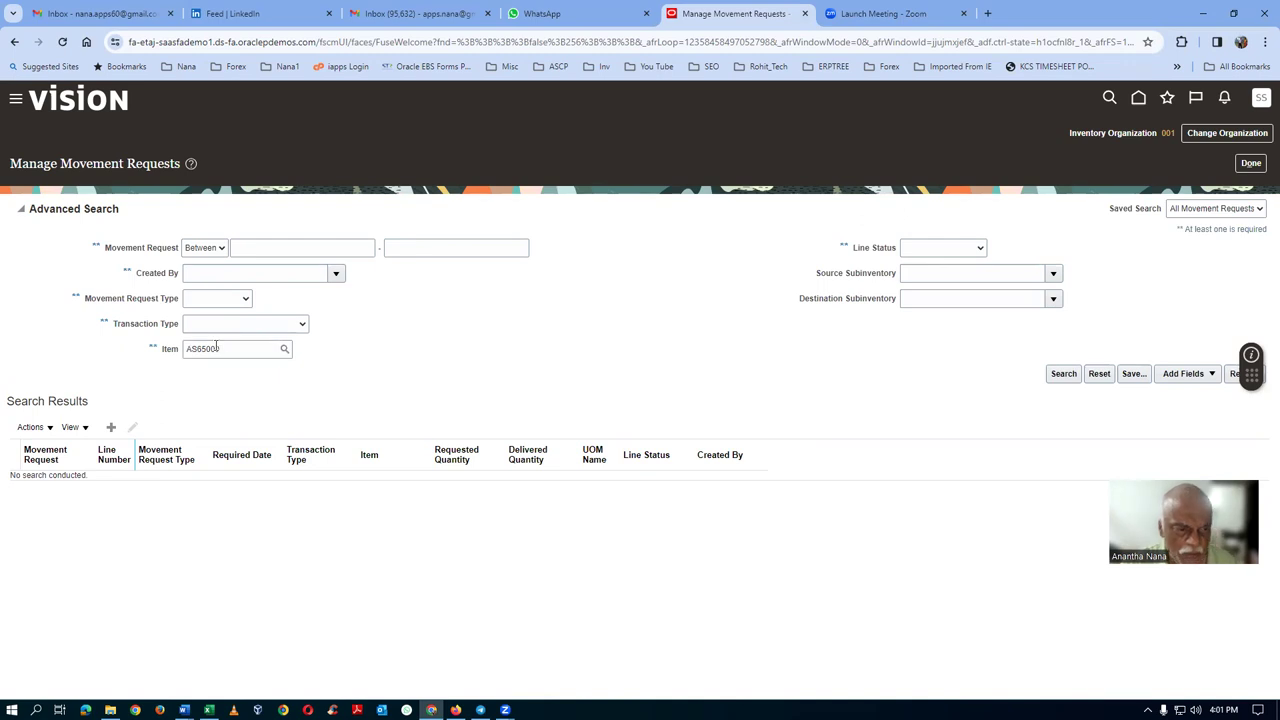
left_click(1058, 379)
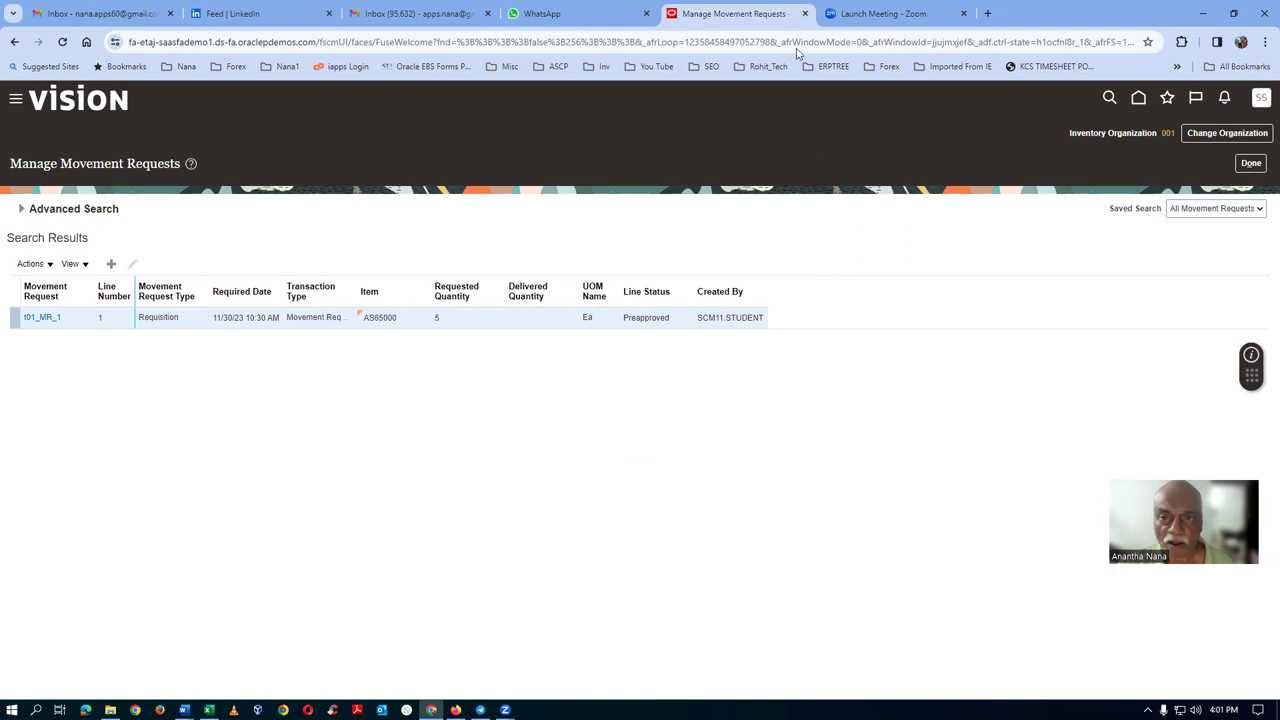
right_click(756, 12)
left_click(790, 126)
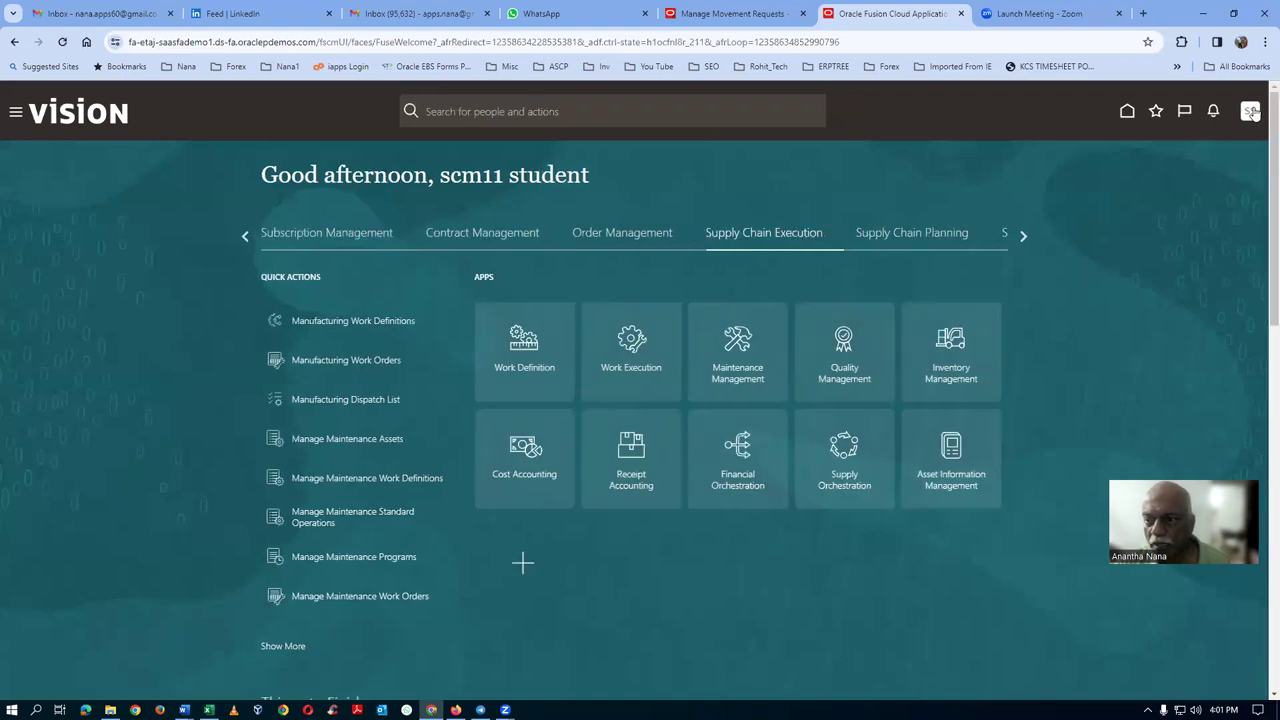
- Go to Setup and Maintenance and show its list of setup tasks
left_click(1249, 111)
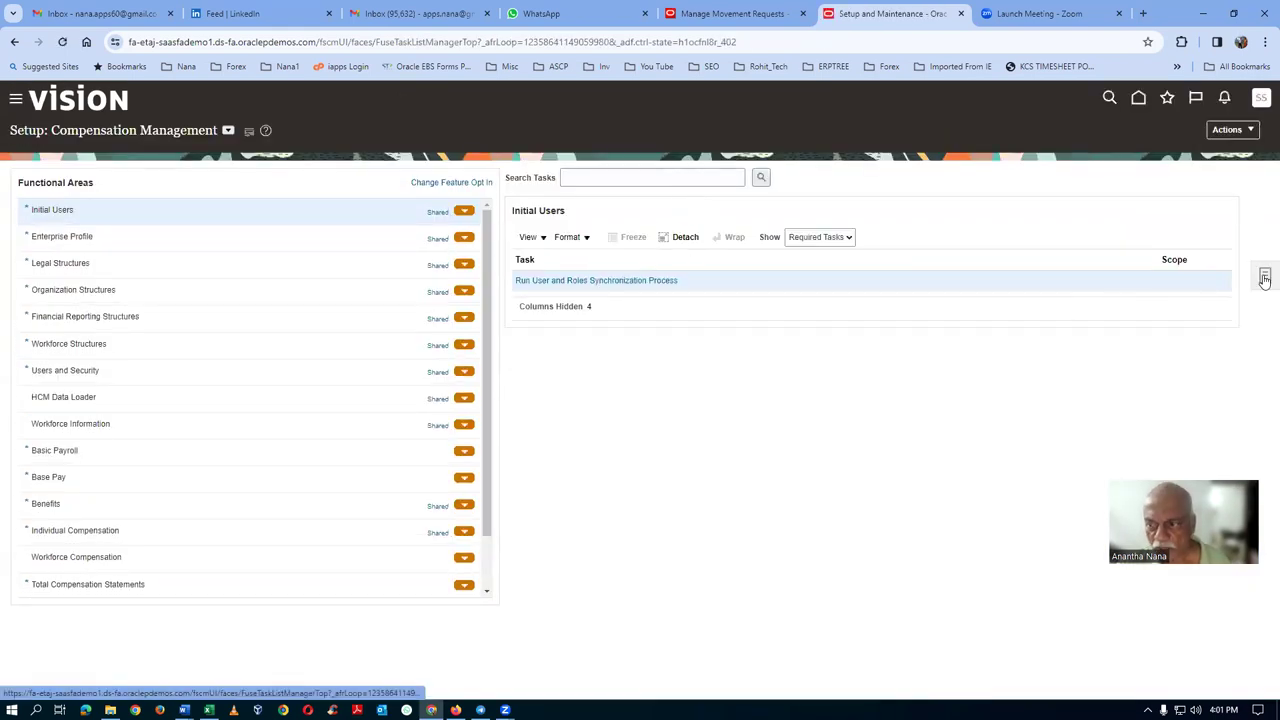
left_click(1265, 279)
left_click(1093, 282)
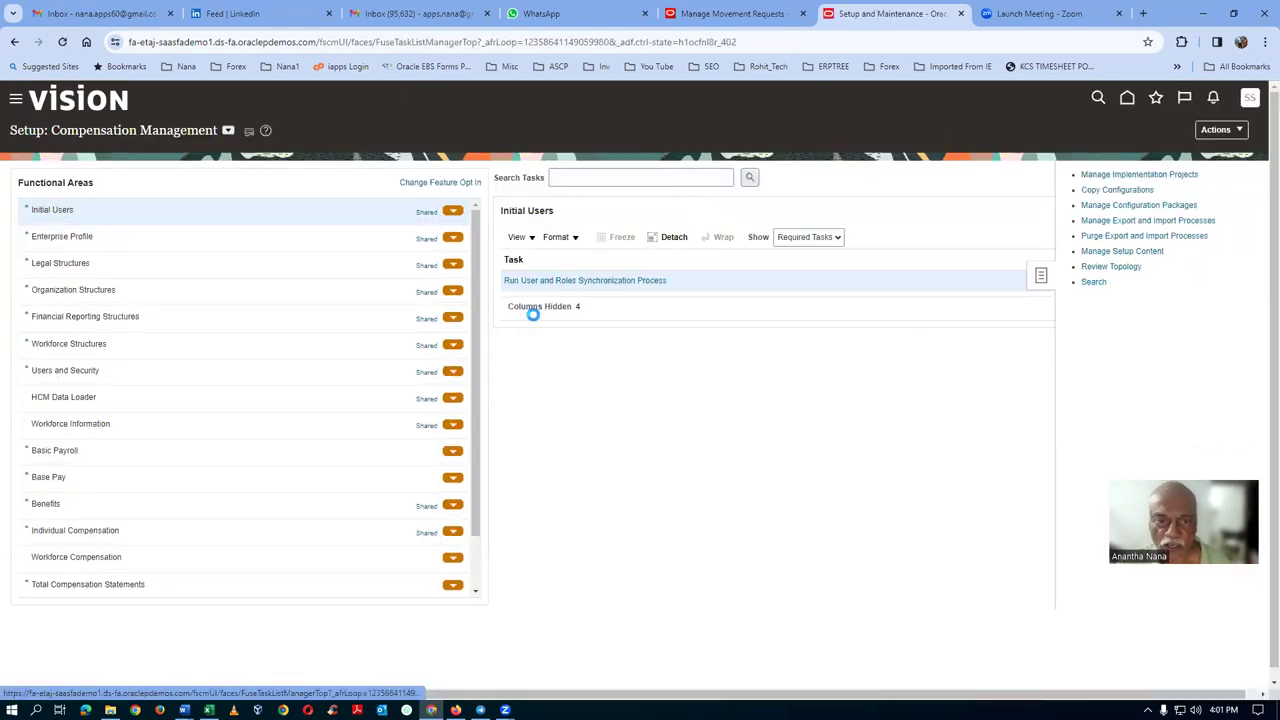
- Search tasks for man%move%ap and open Manage Movement Request Approvals
left_click(324, 178)
type("man%move")
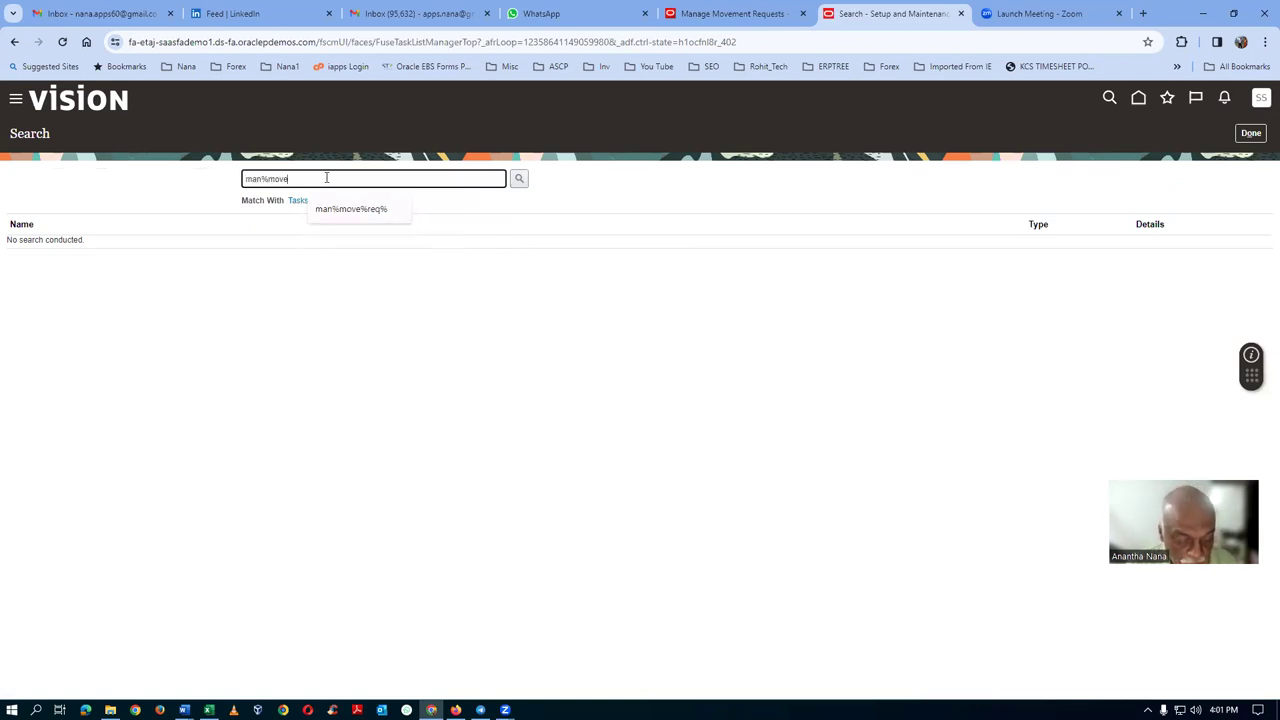
type("%app%")
key("Return")
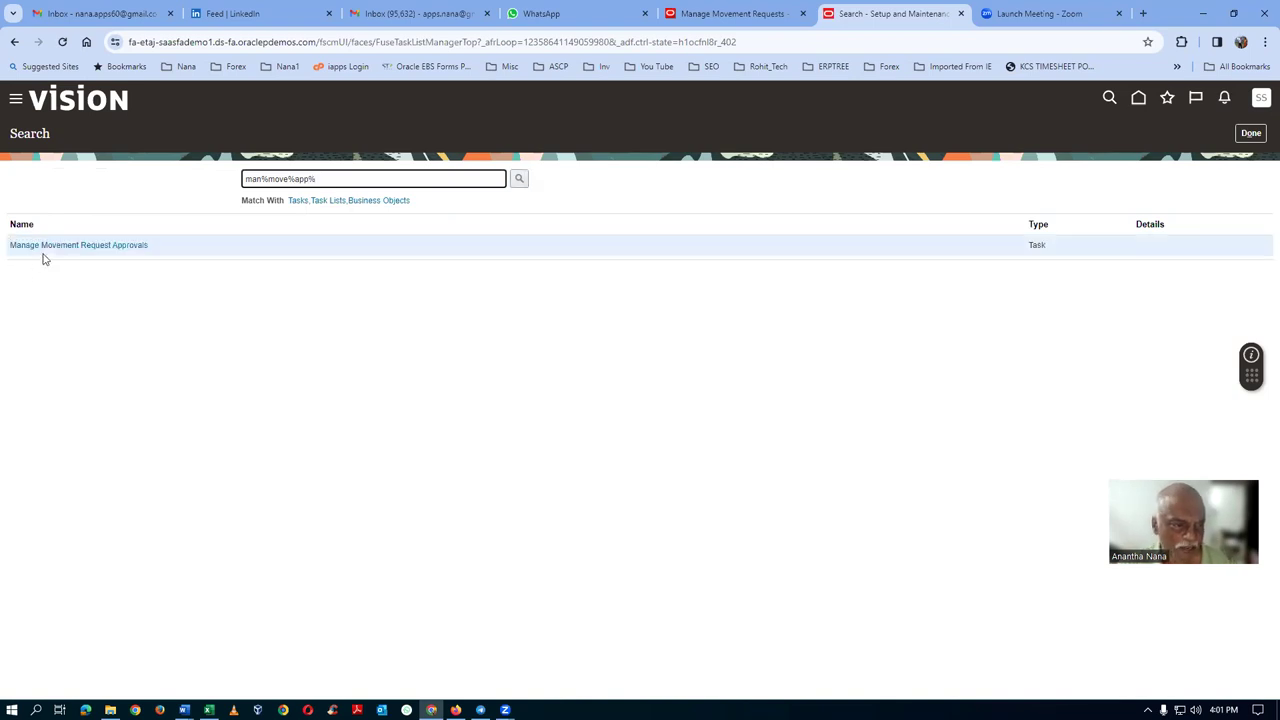
left_click(46, 248)
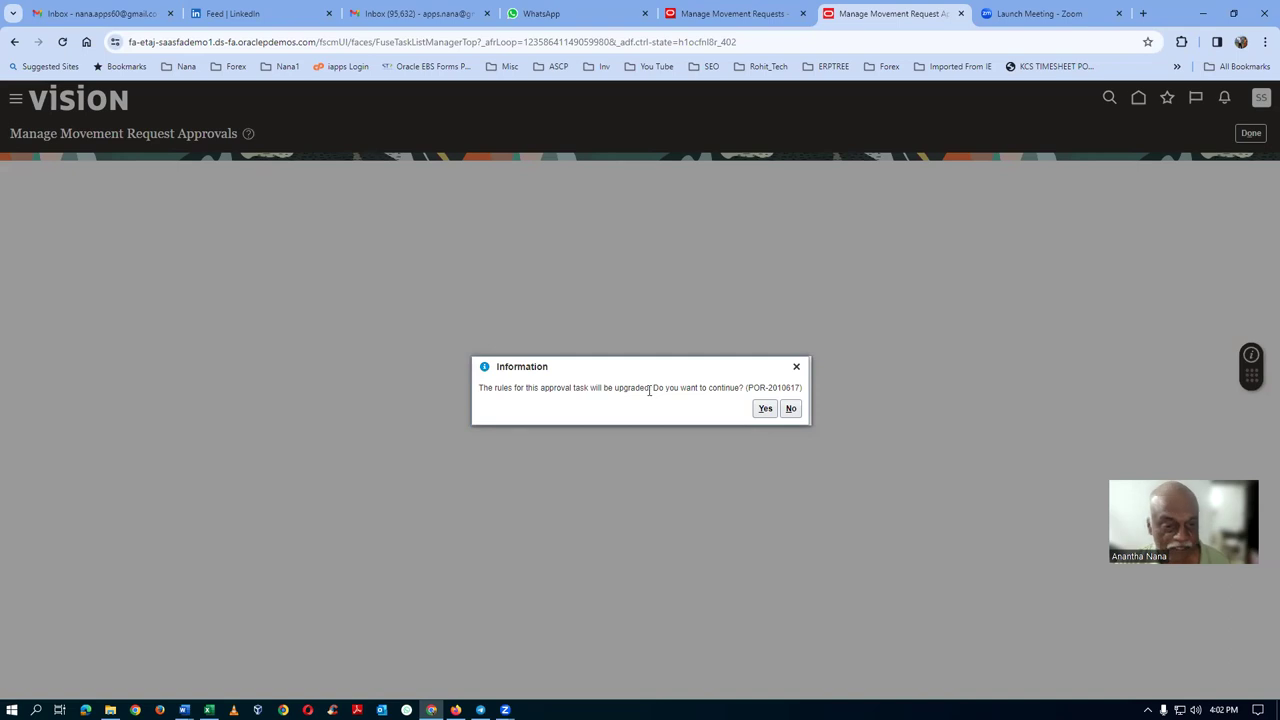
- Accept the rule upgrade, then edit the rules for Movement Request Serial Participant
left_click(765, 408)
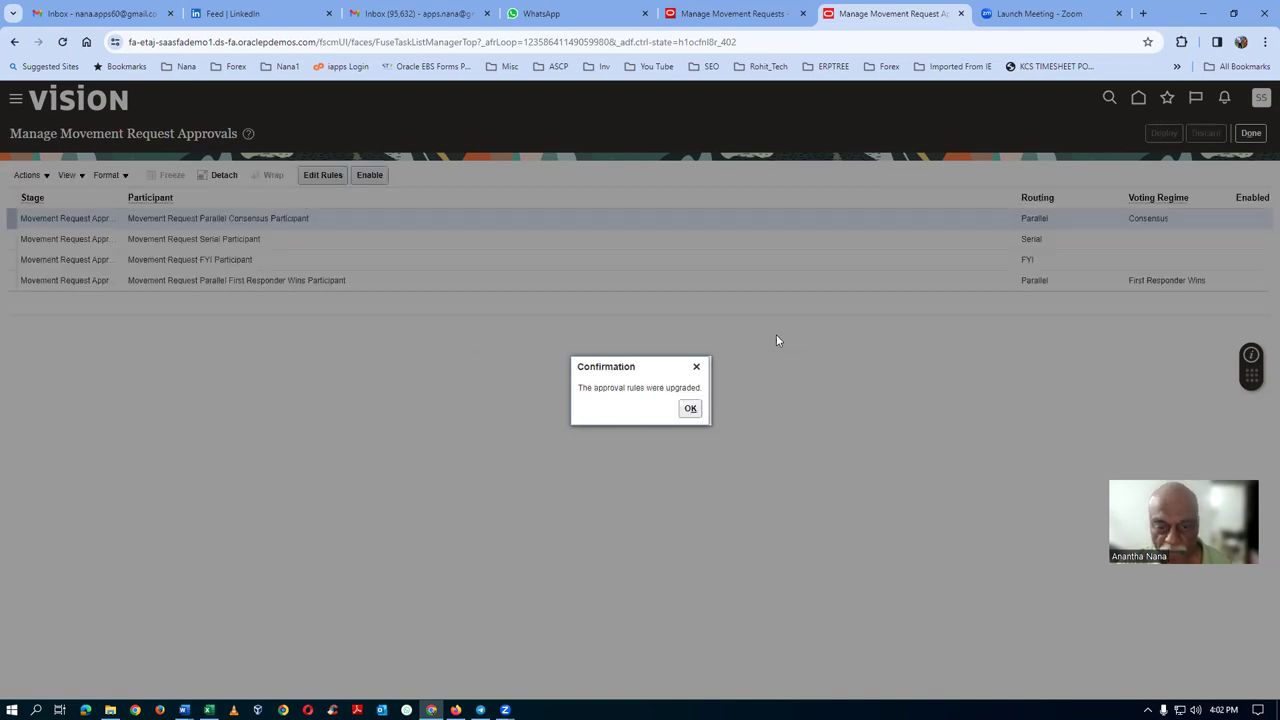
left_click(690, 408)
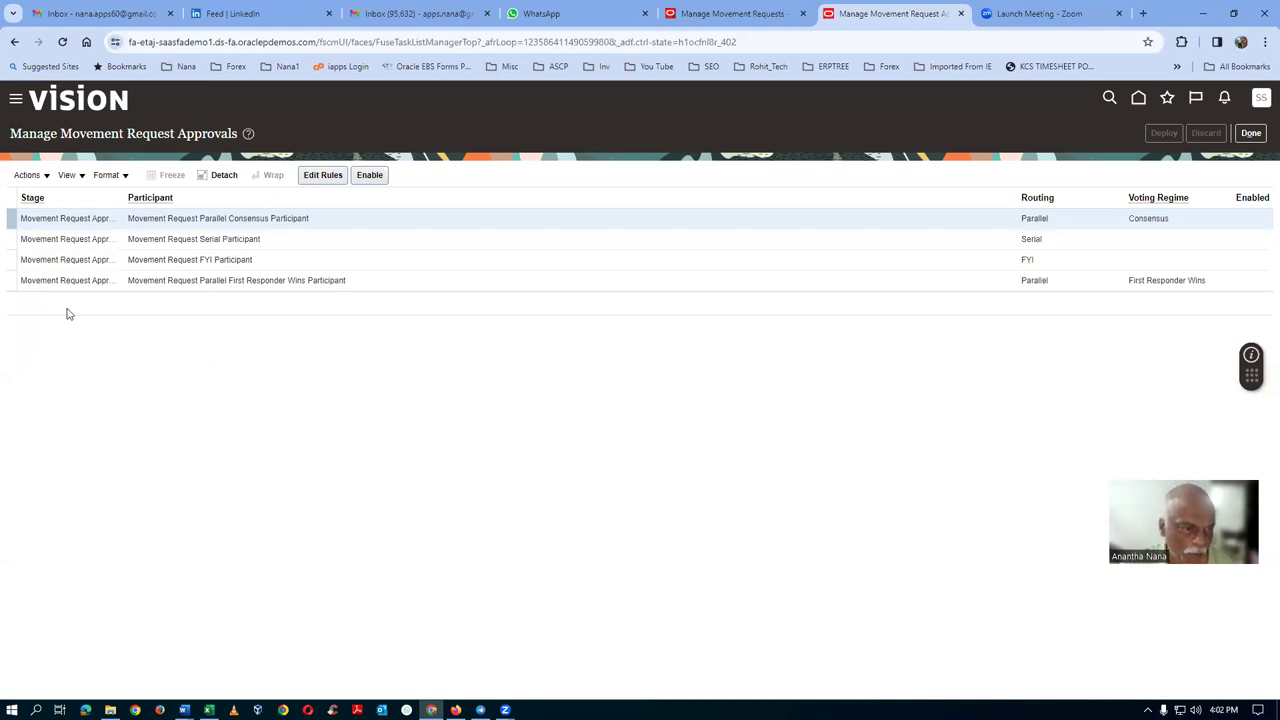
left_click(305, 238)
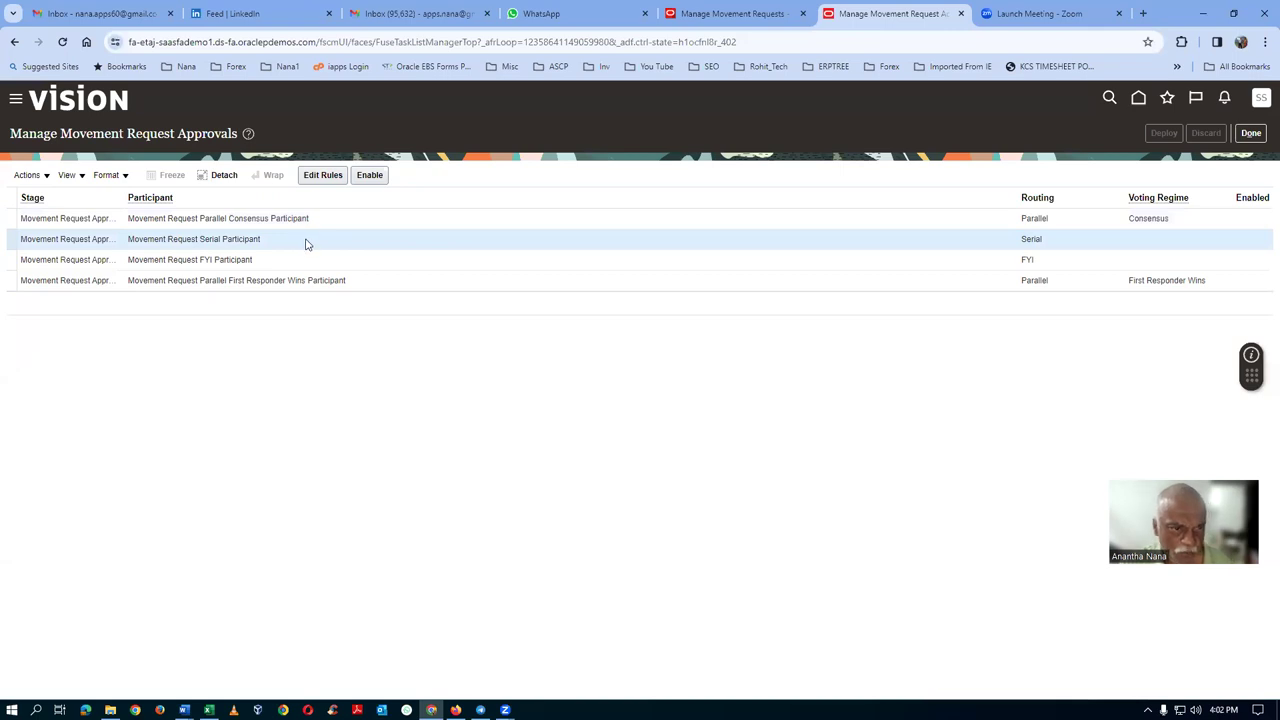
left_click(322, 175)
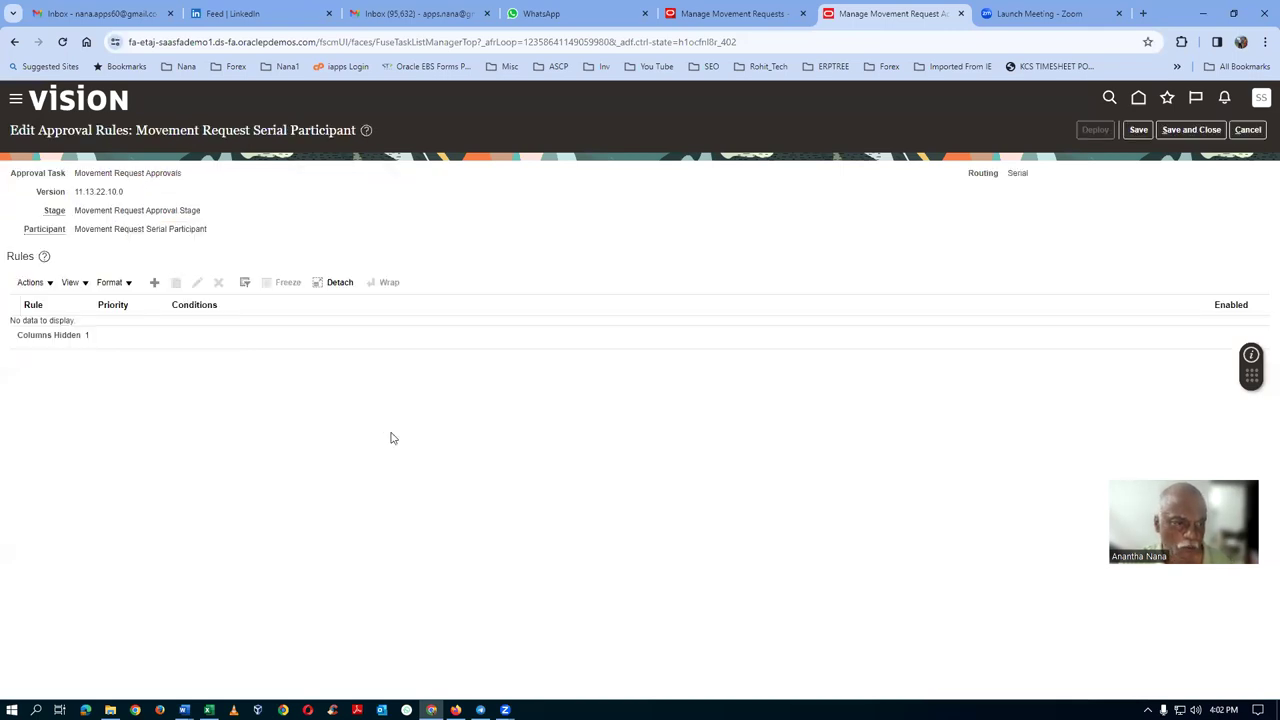
- Create an always-applying rule 'MR Applov al by pr' with a matching description and add an action
left_click(155, 283)
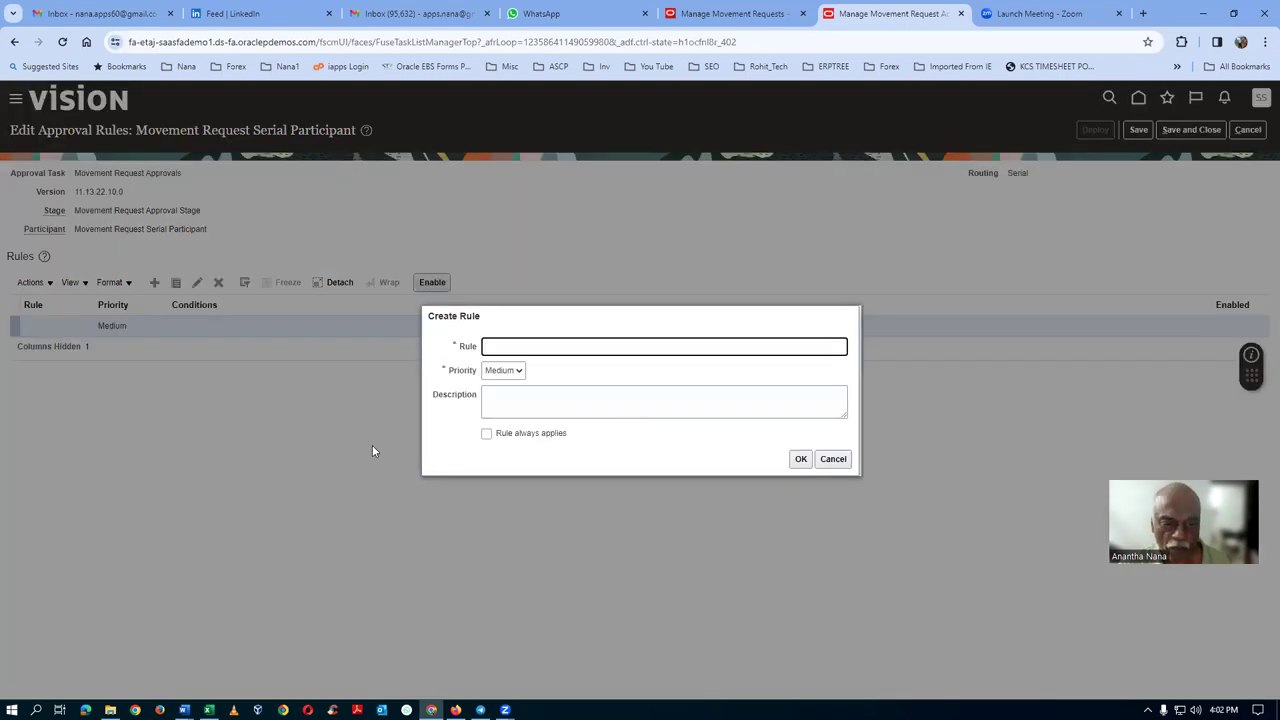
type("MR A")
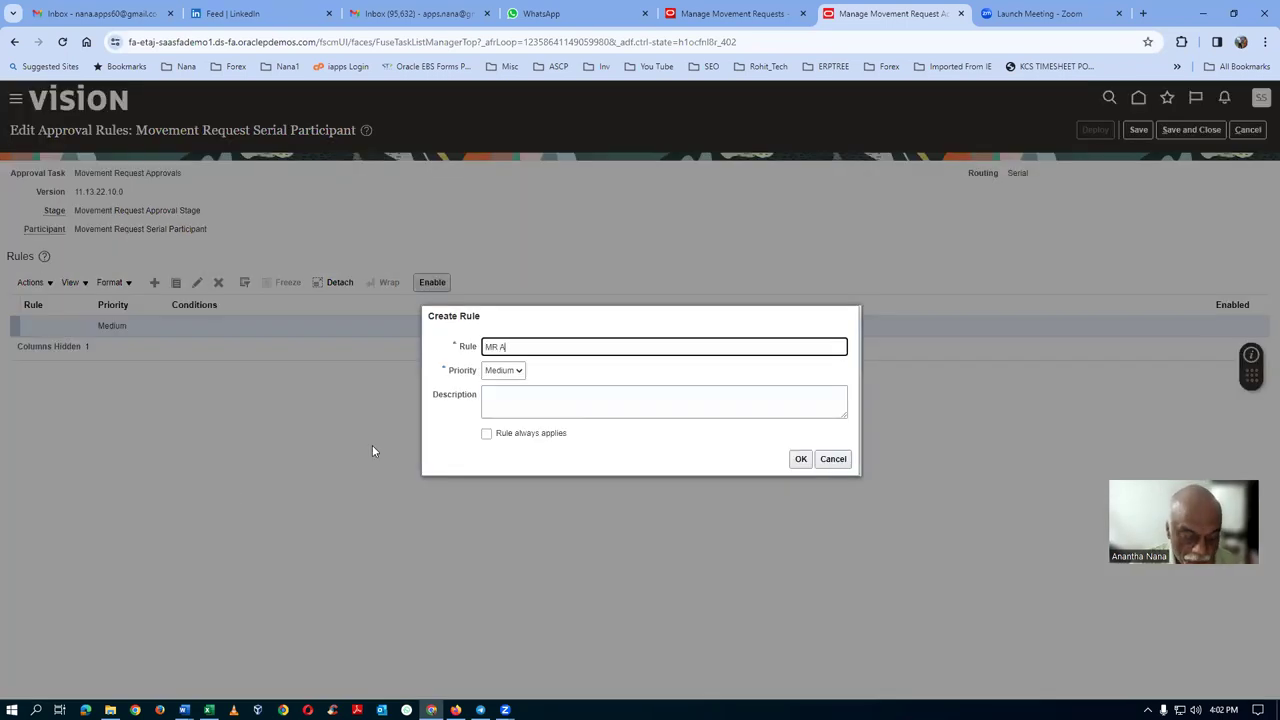
type("pplov al by prc01 student")
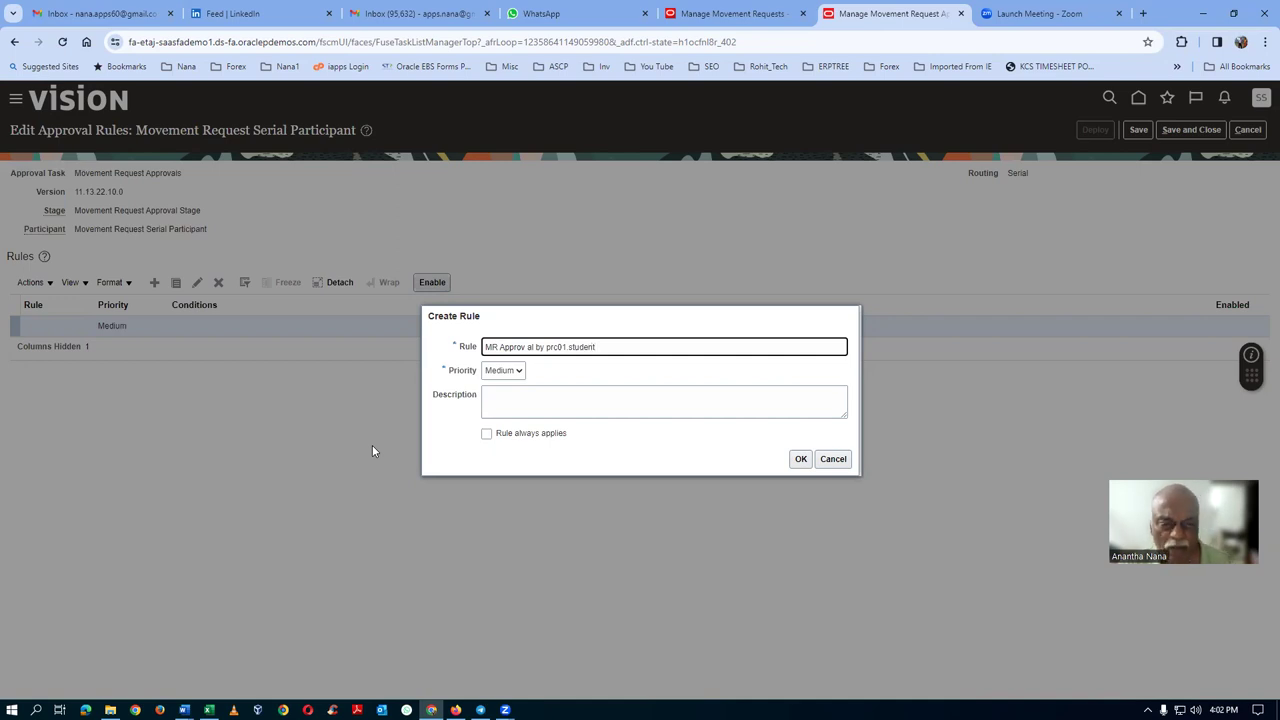
left_click(488, 444)
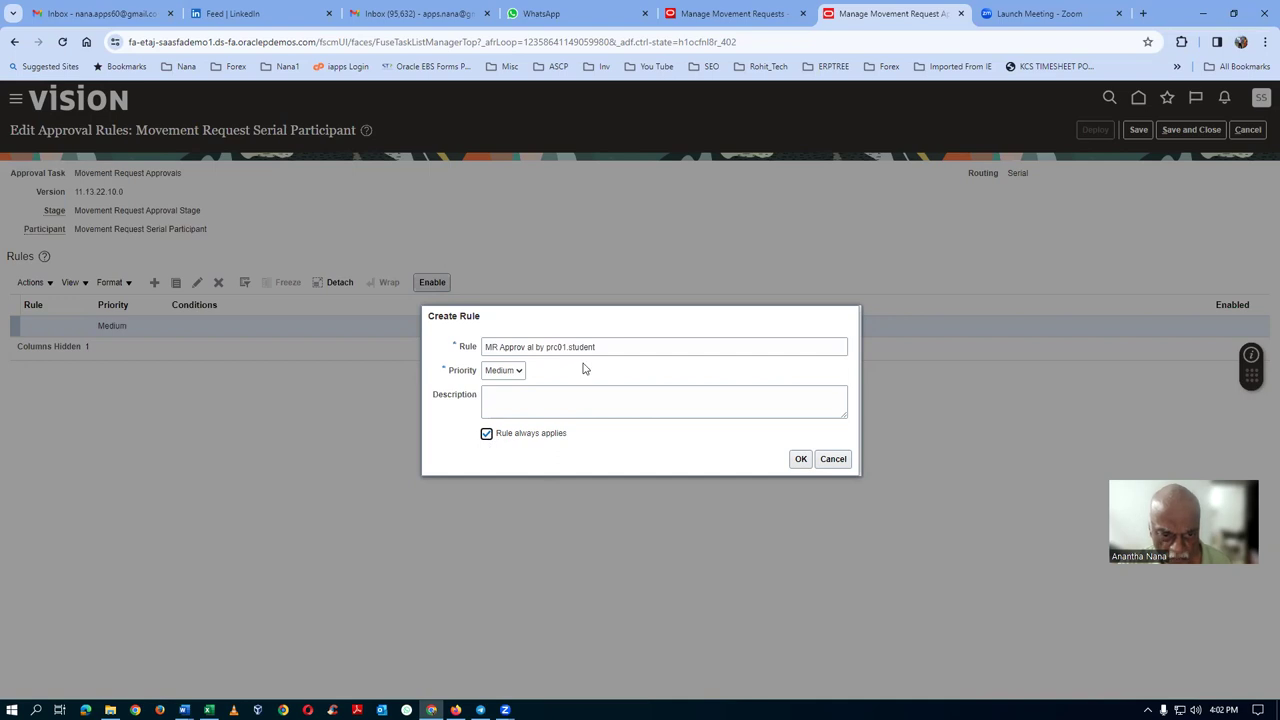
triple_click(652, 340)
key("ctrl+c")
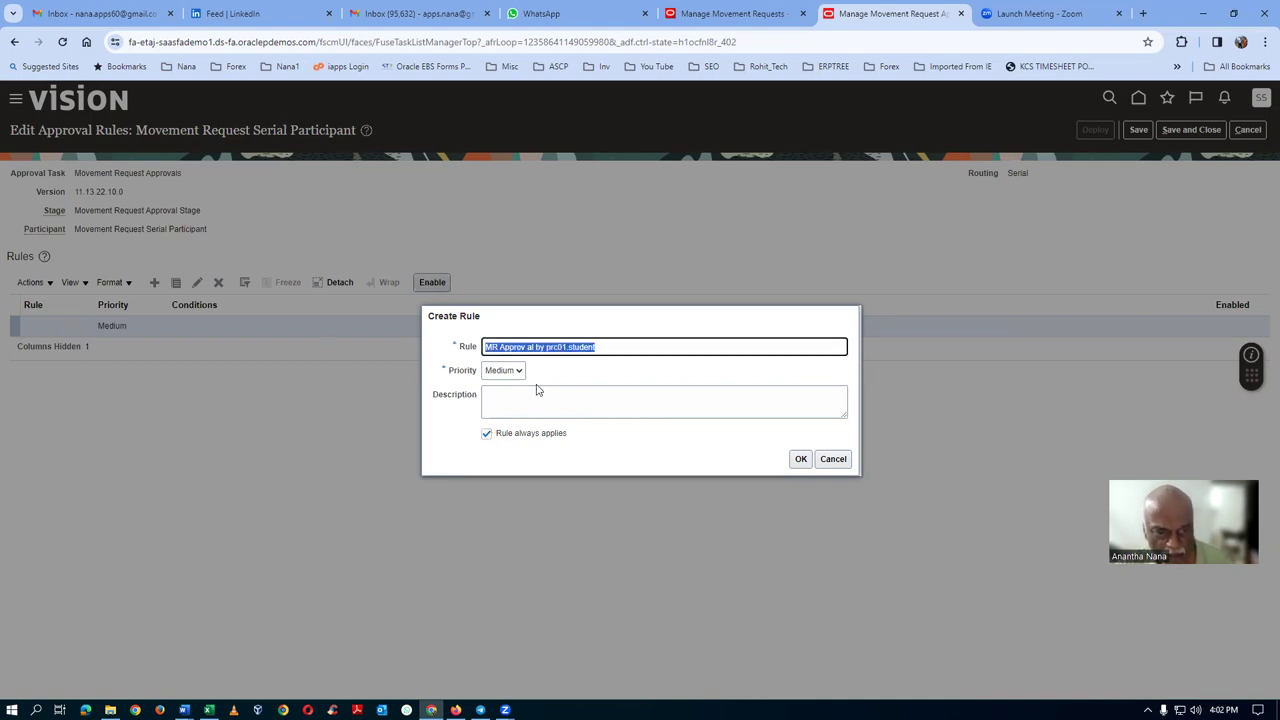
left_click(538, 399)
key("ctrl+v")
left_click(802, 460)
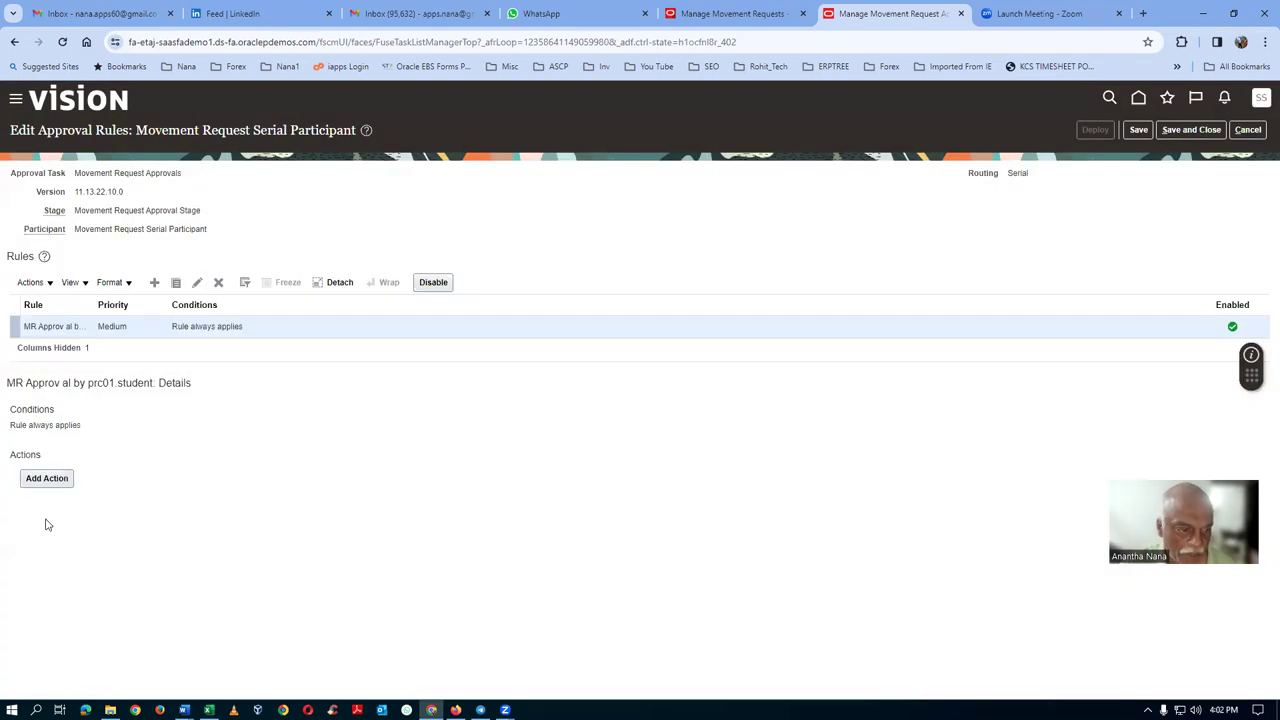
left_click(47, 478)
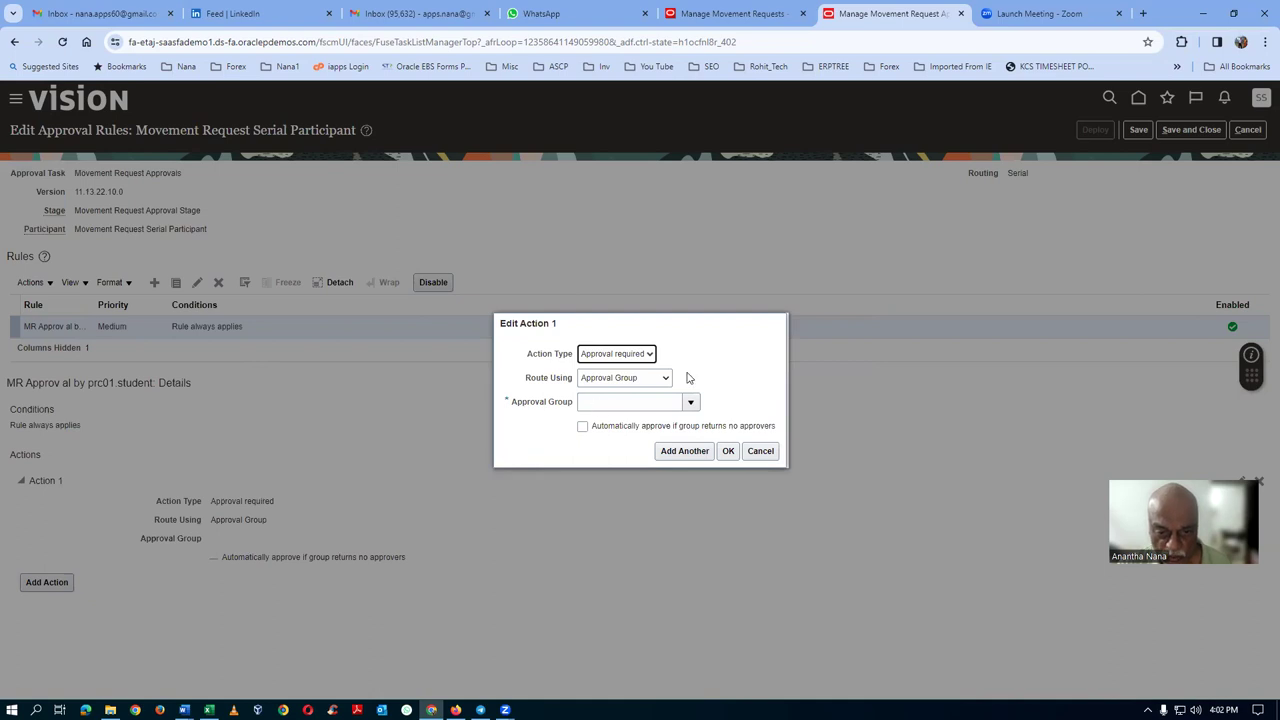
- Route Action 1 to a Single Approver, the student worker, and save the rules
left_click(625, 378)
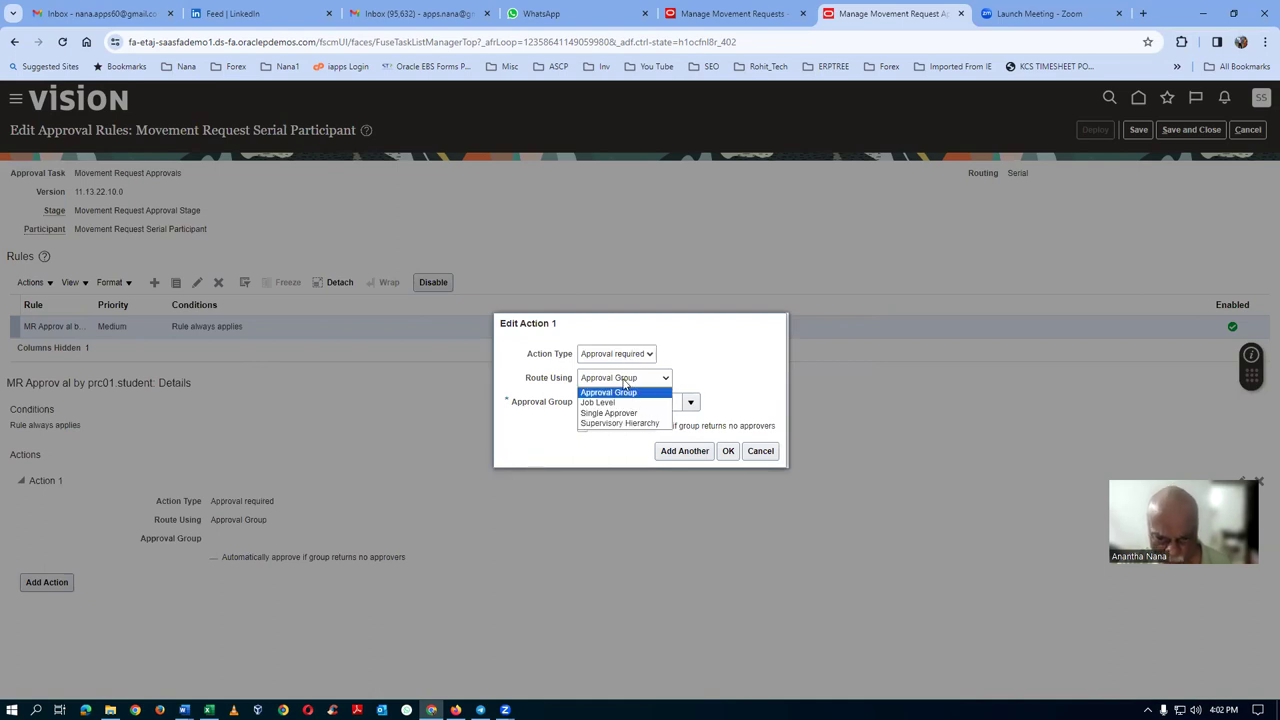
left_click(612, 412)
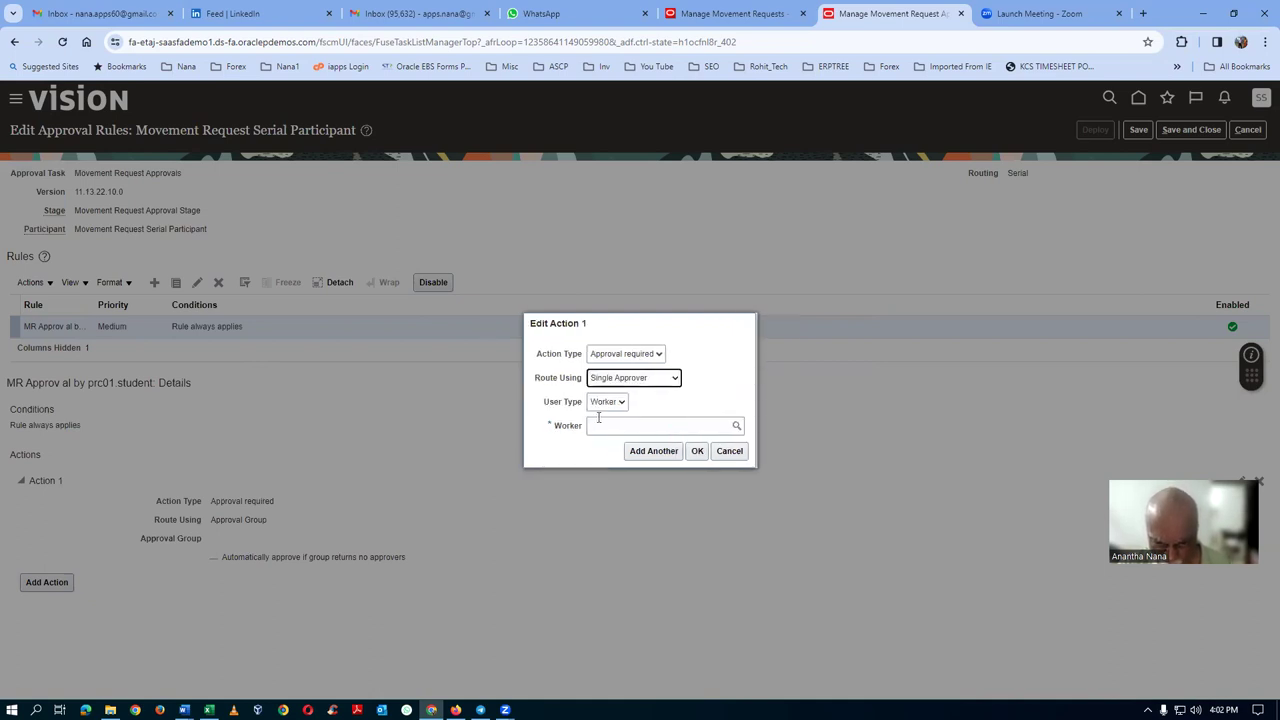
left_click(603, 425)
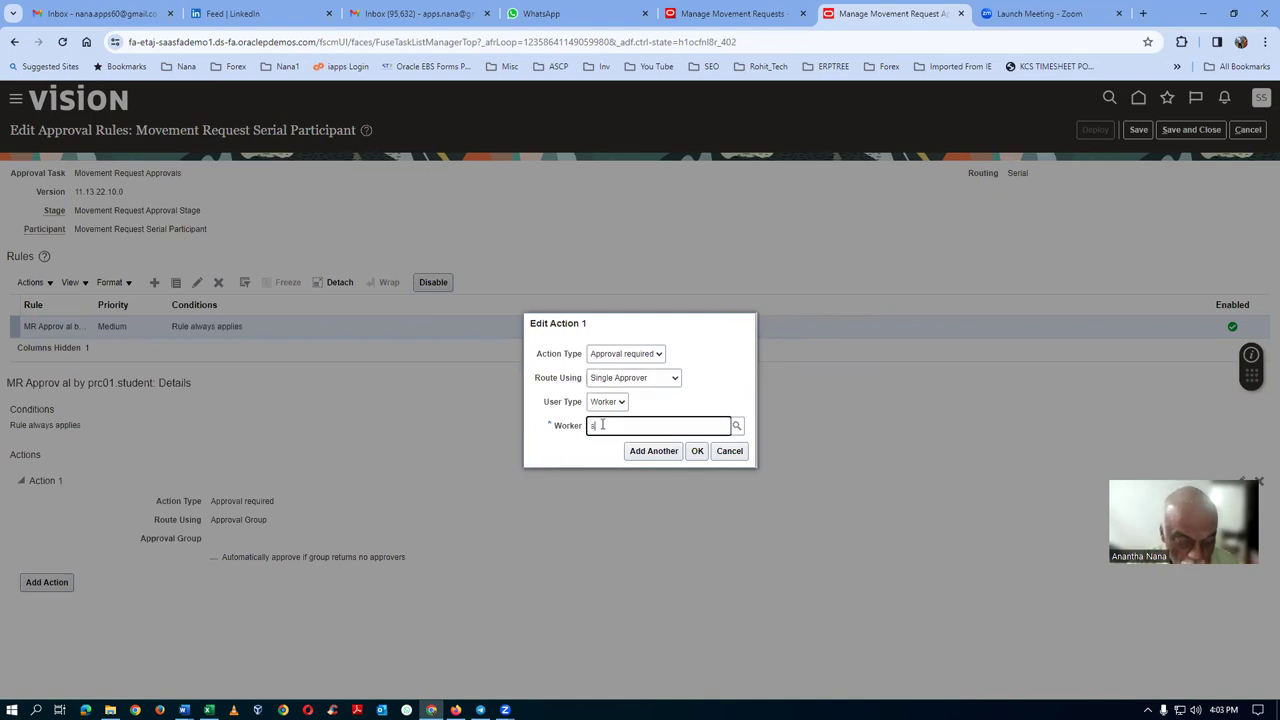
type("student, prc01")
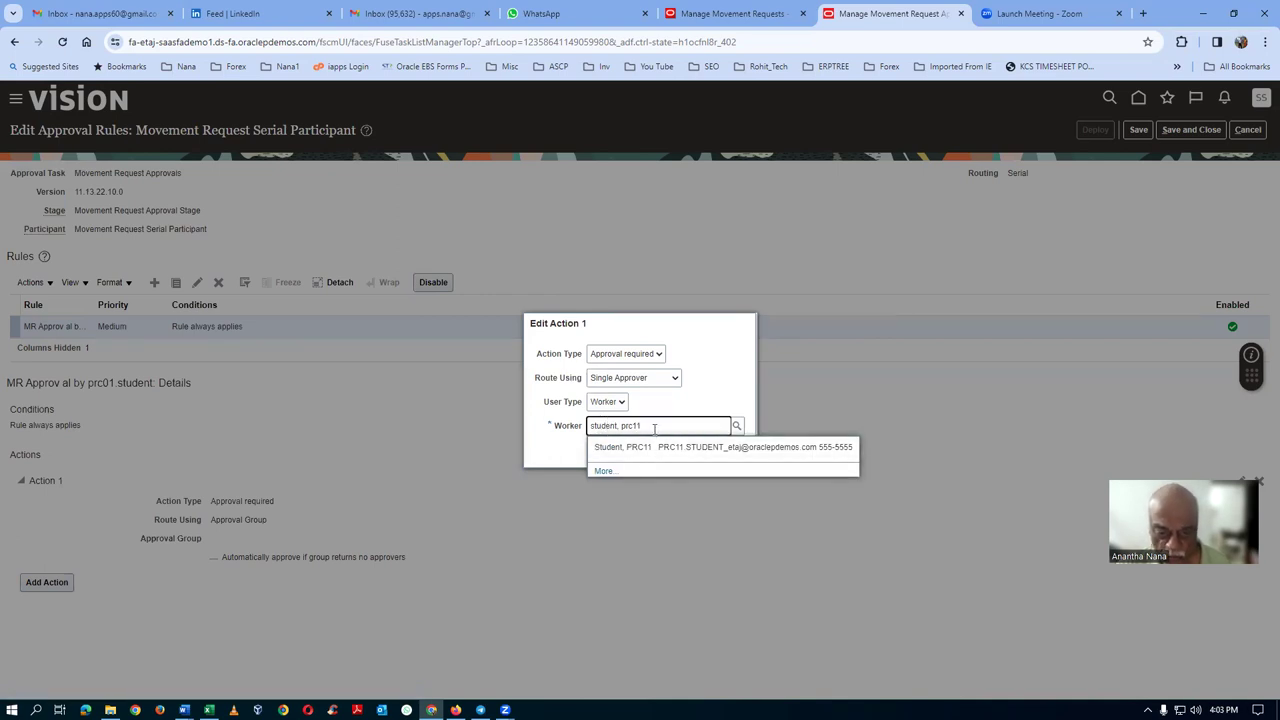
type("01")
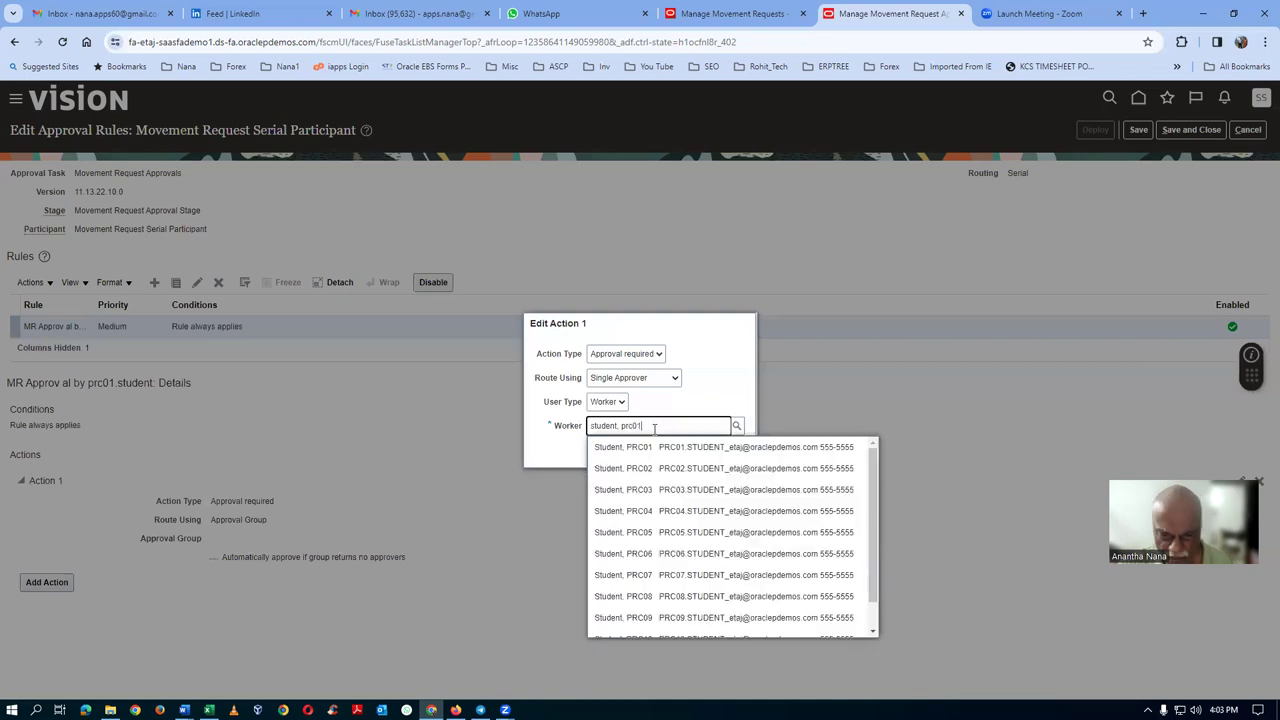
left_click(666, 448)
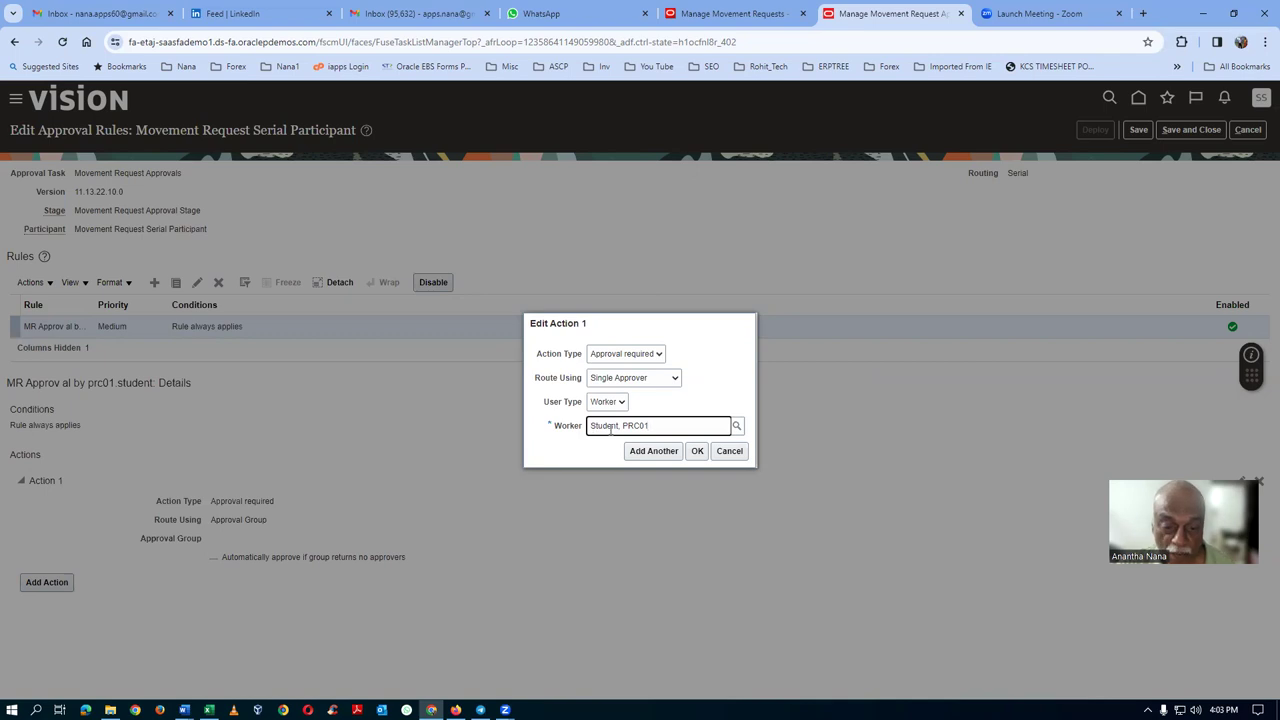
left_click(697, 451)
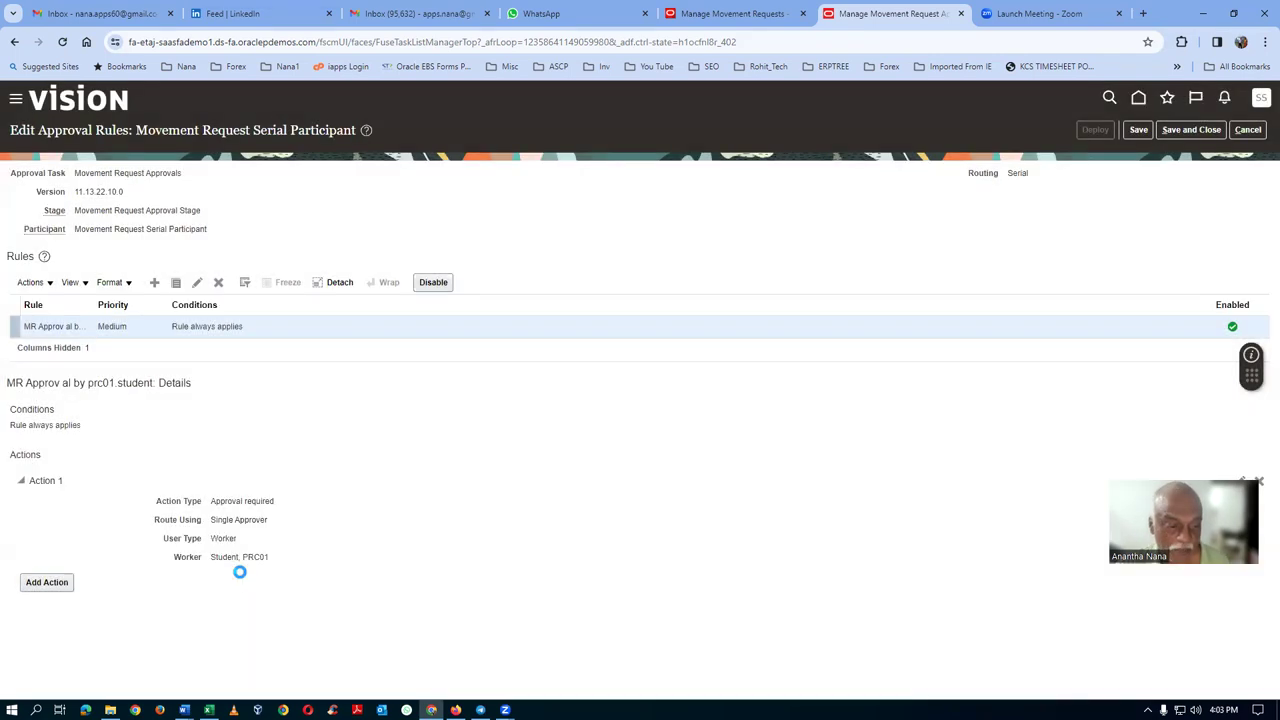
left_click(1138, 130)
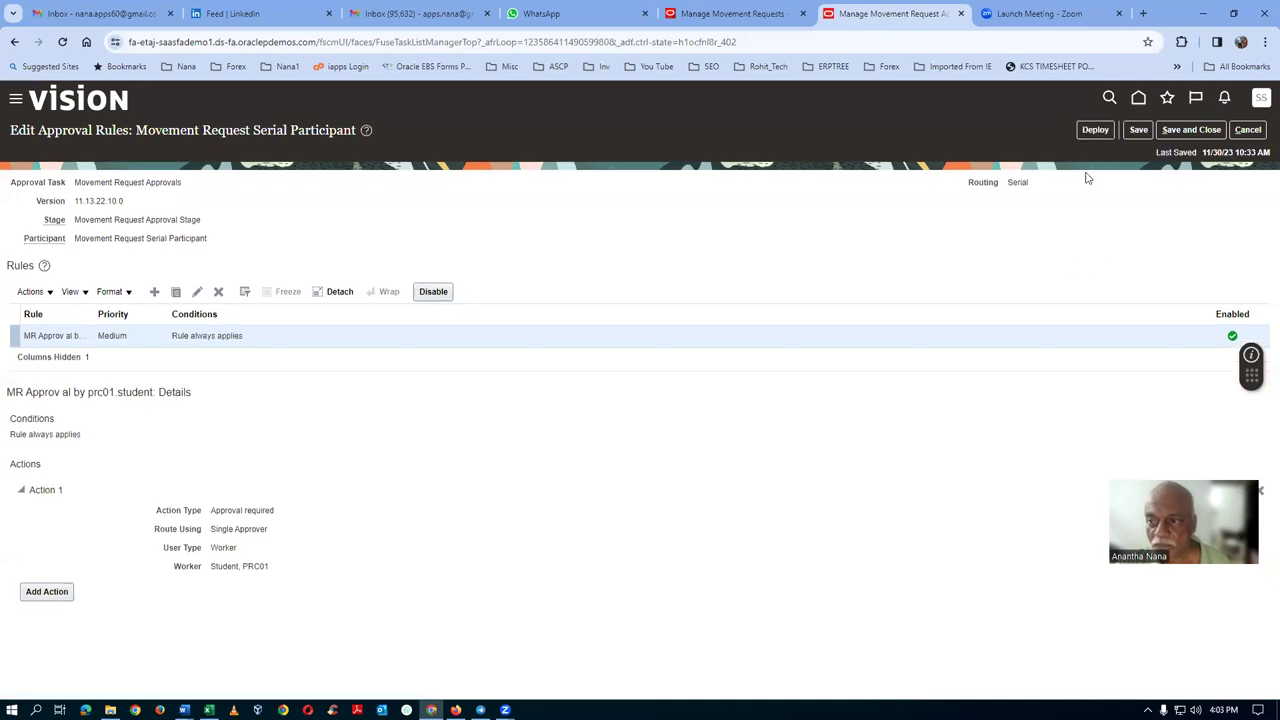
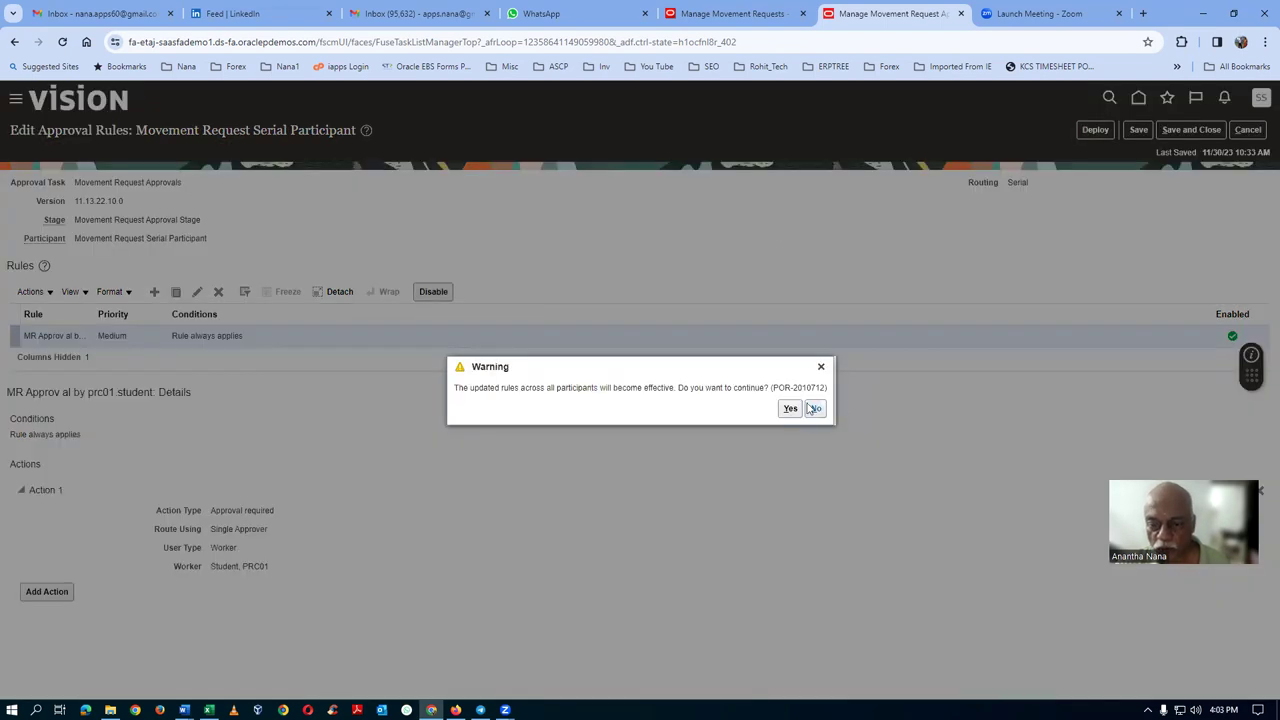
- Save and close the always-applies movement request rule routing approval to a single Worker
left_click(790, 408)
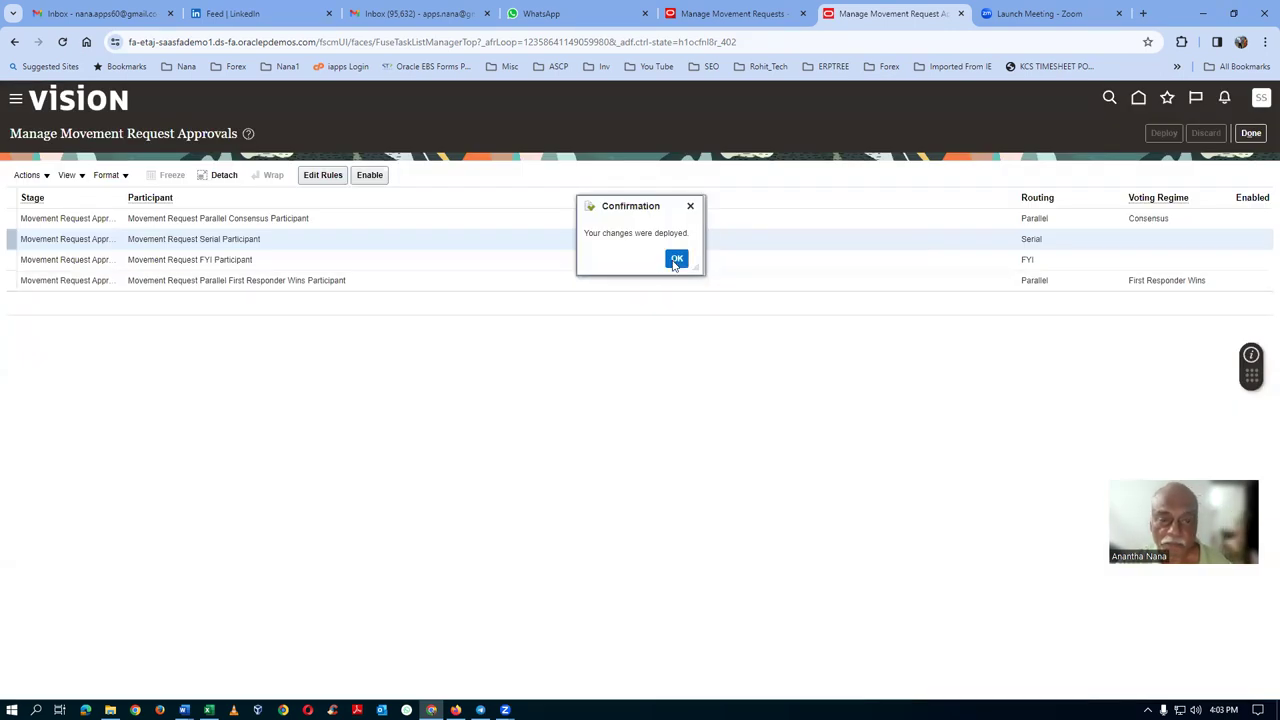
- Acknowledge the deployment, enable the Movement Request Serial Participant, and finish with Done
left_click(676, 259)
left_click(368, 176)
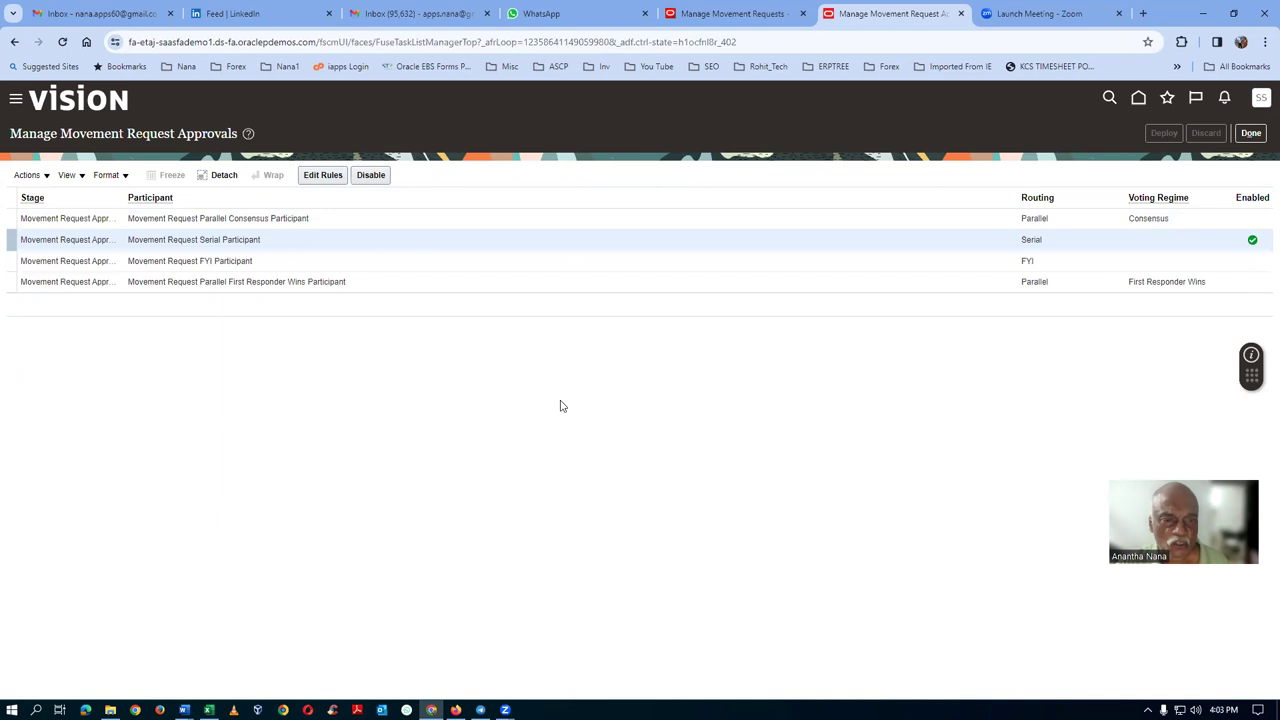
left_click(1251, 133)
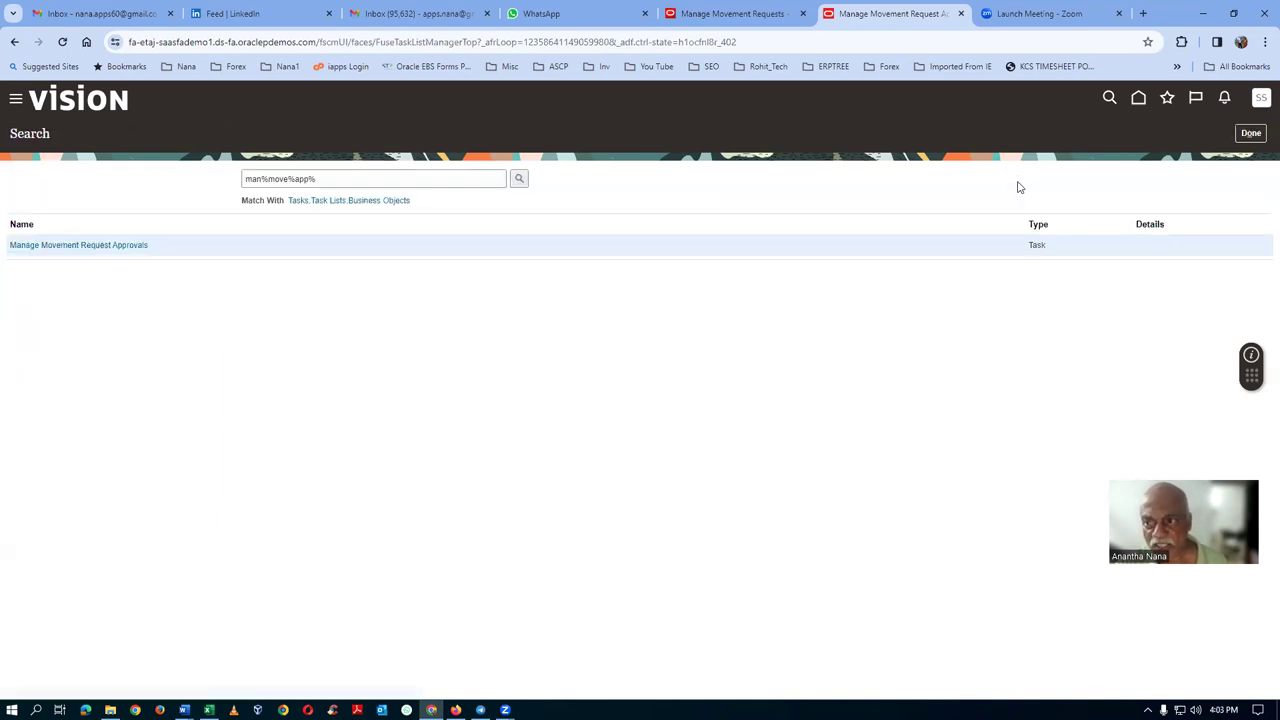
- Sign out from the user menu, sign back in, and switch to the Manage Movement Requests tab
left_click(1258, 133)
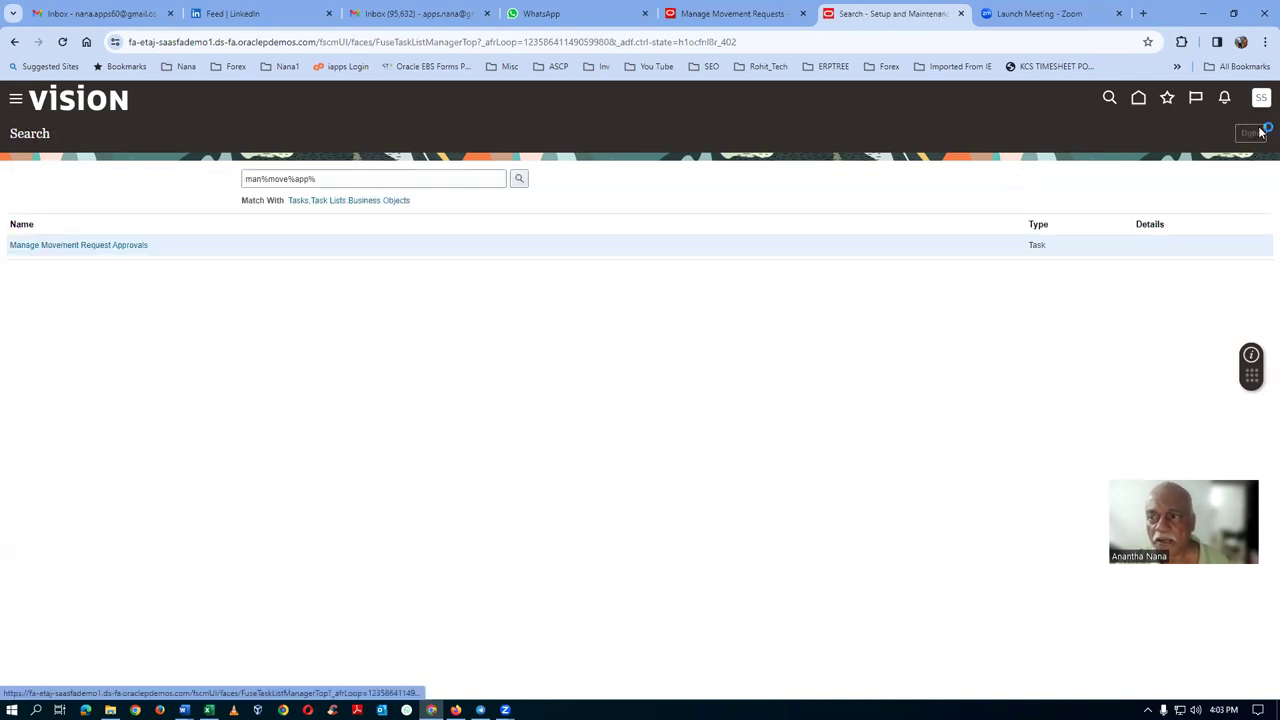
left_click(1262, 101)
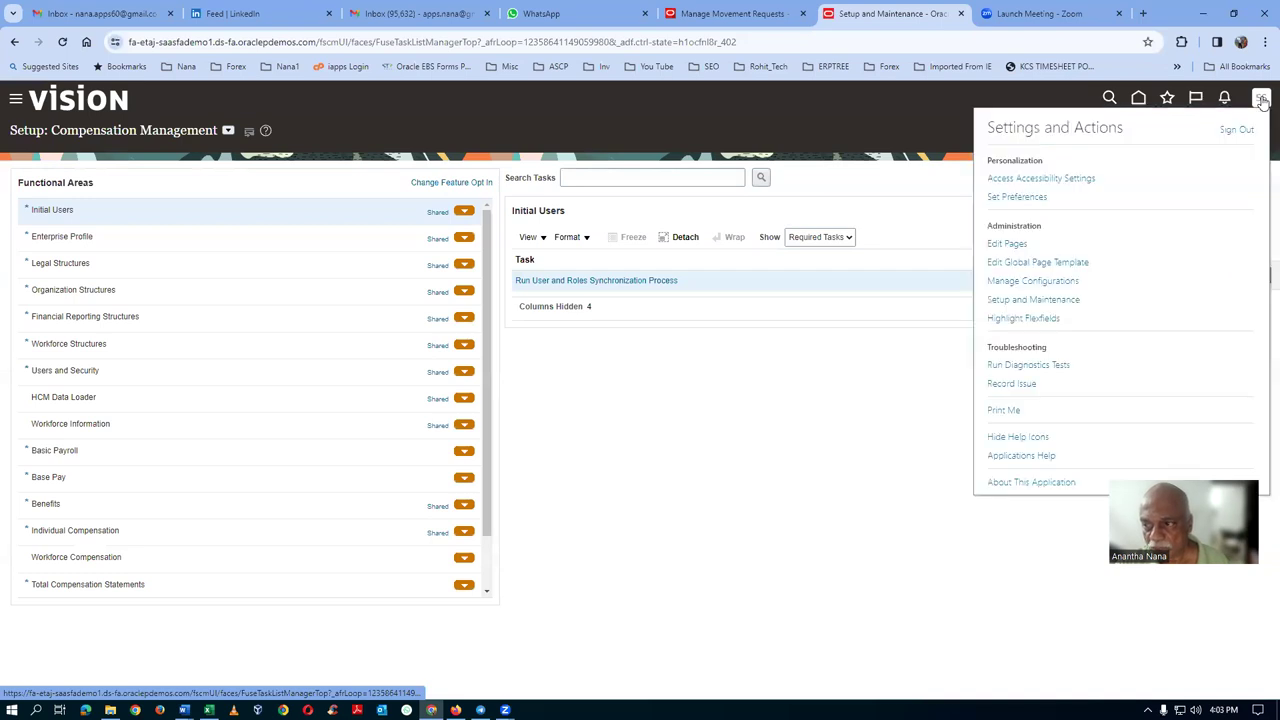
left_click(1231, 134)
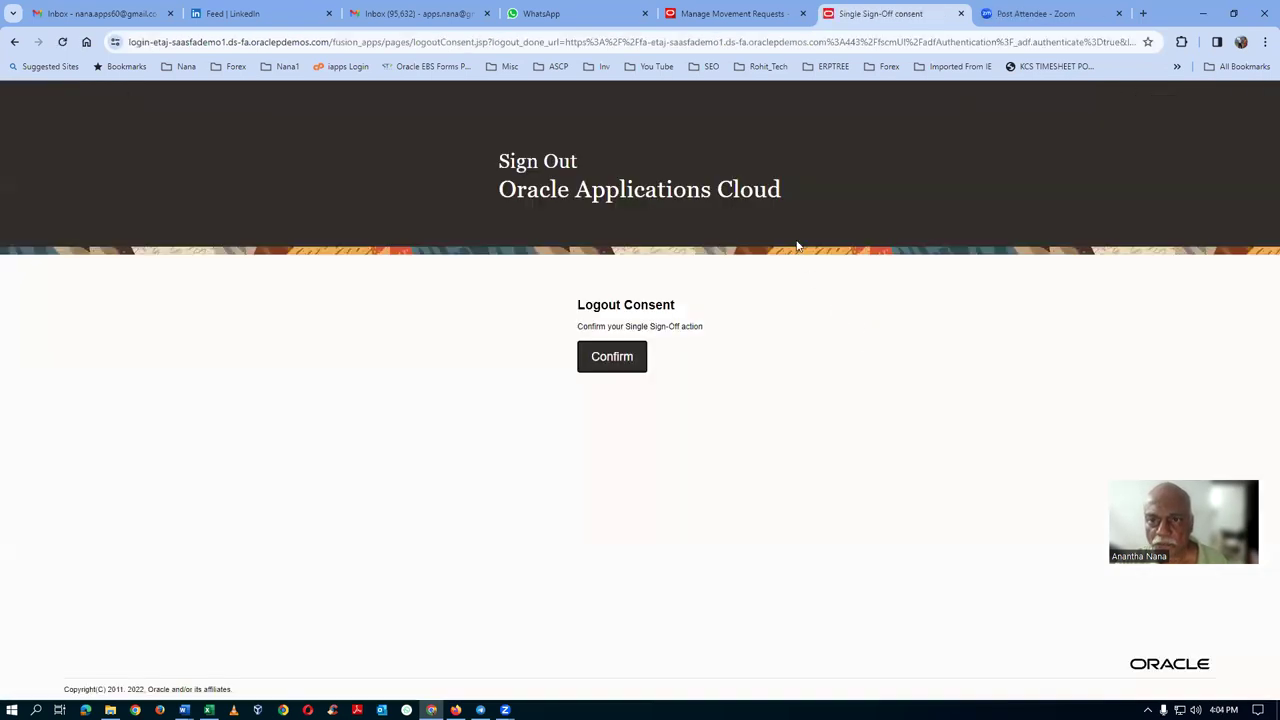
left_click(609, 369)
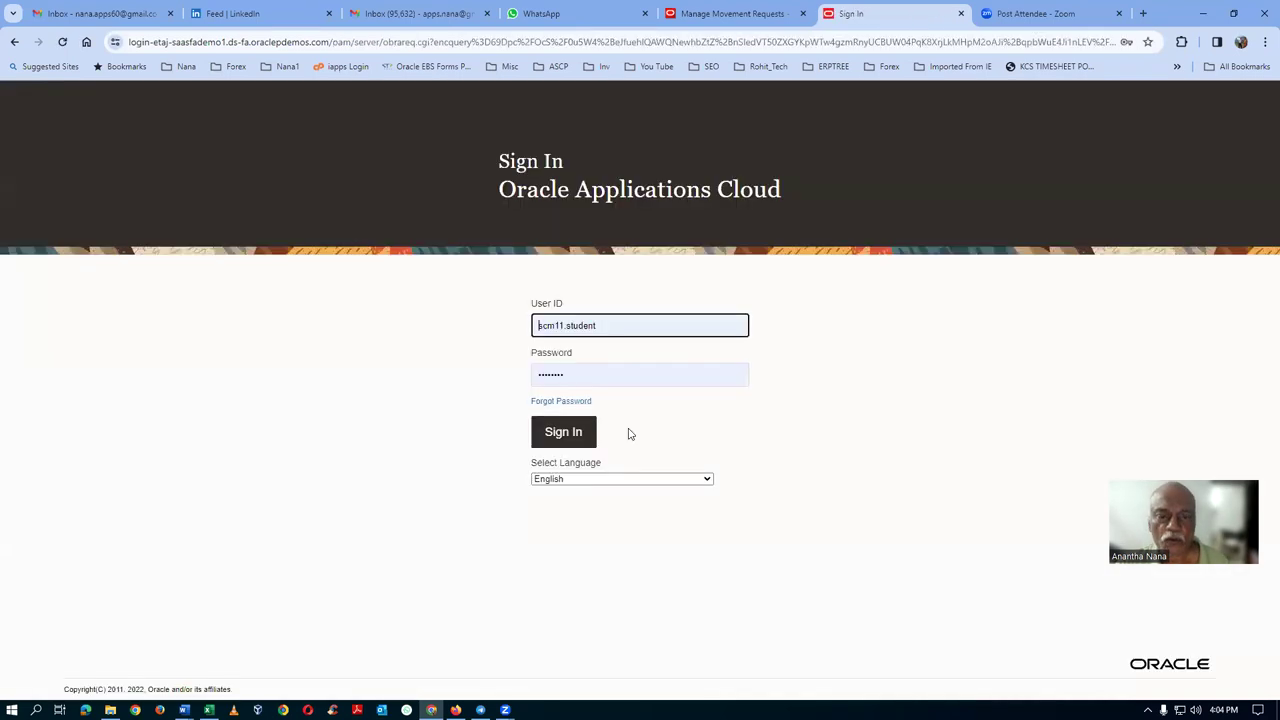
left_click(560, 434)
left_click(721, 15)
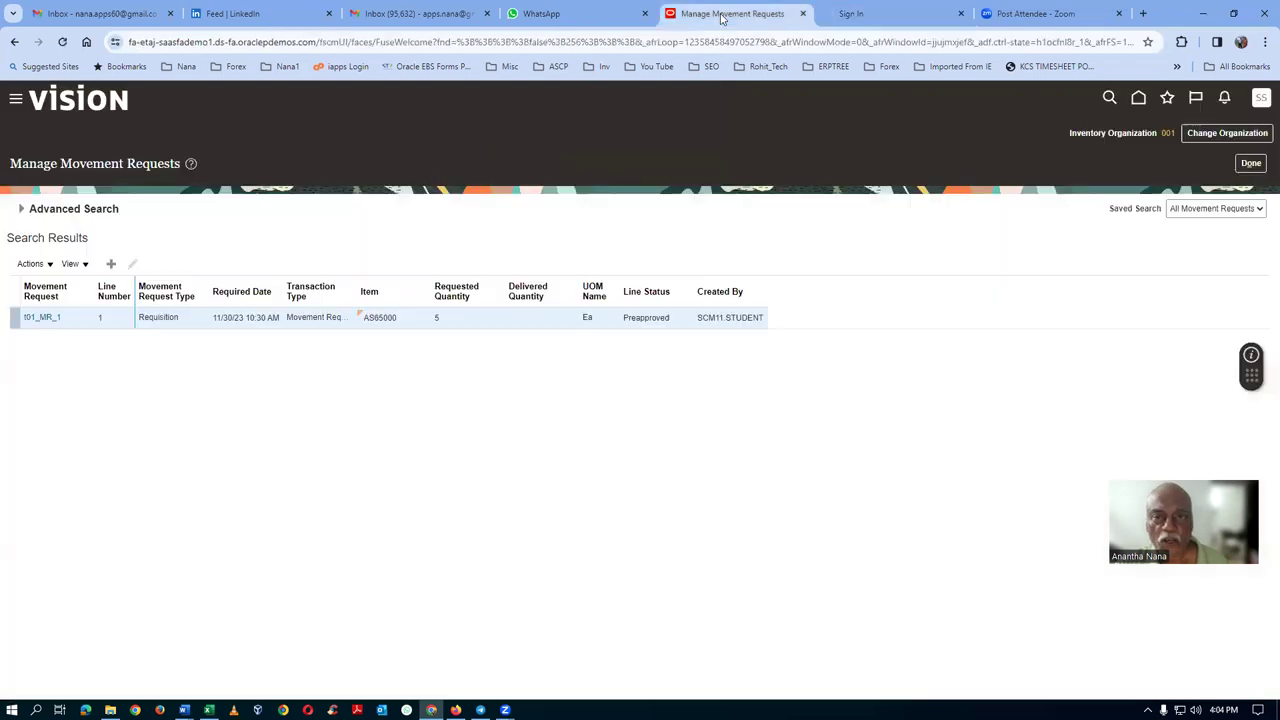
- Close the old movement requests tab and bring up the Tools apps on the home page
left_click(803, 14)
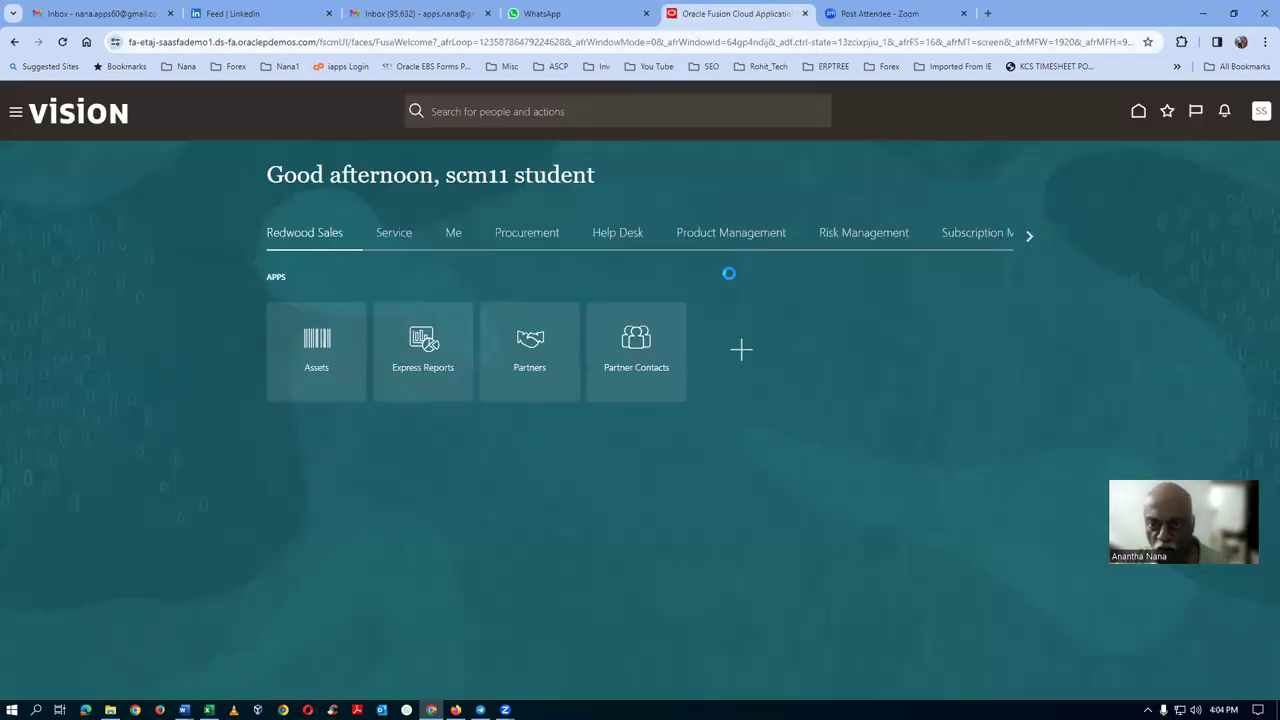
left_click(1021, 234)
left_click(1021, 234)
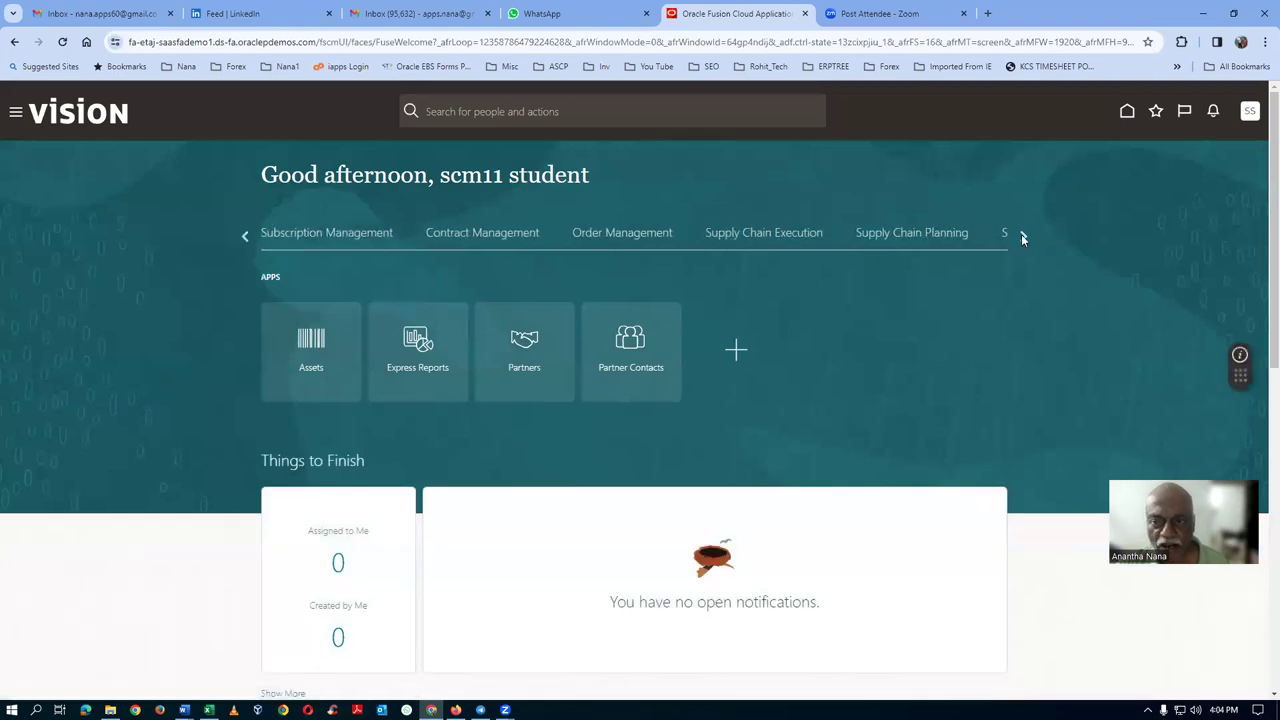
left_click(1021, 234)
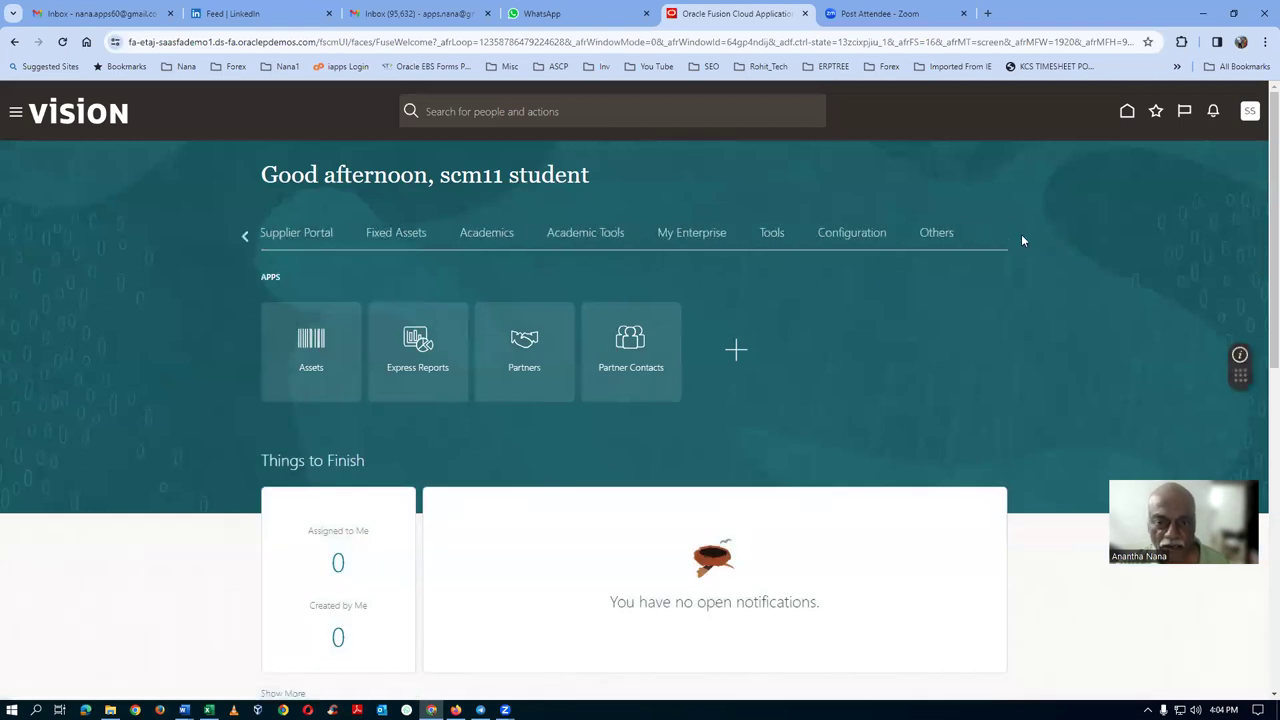
left_click(774, 240)
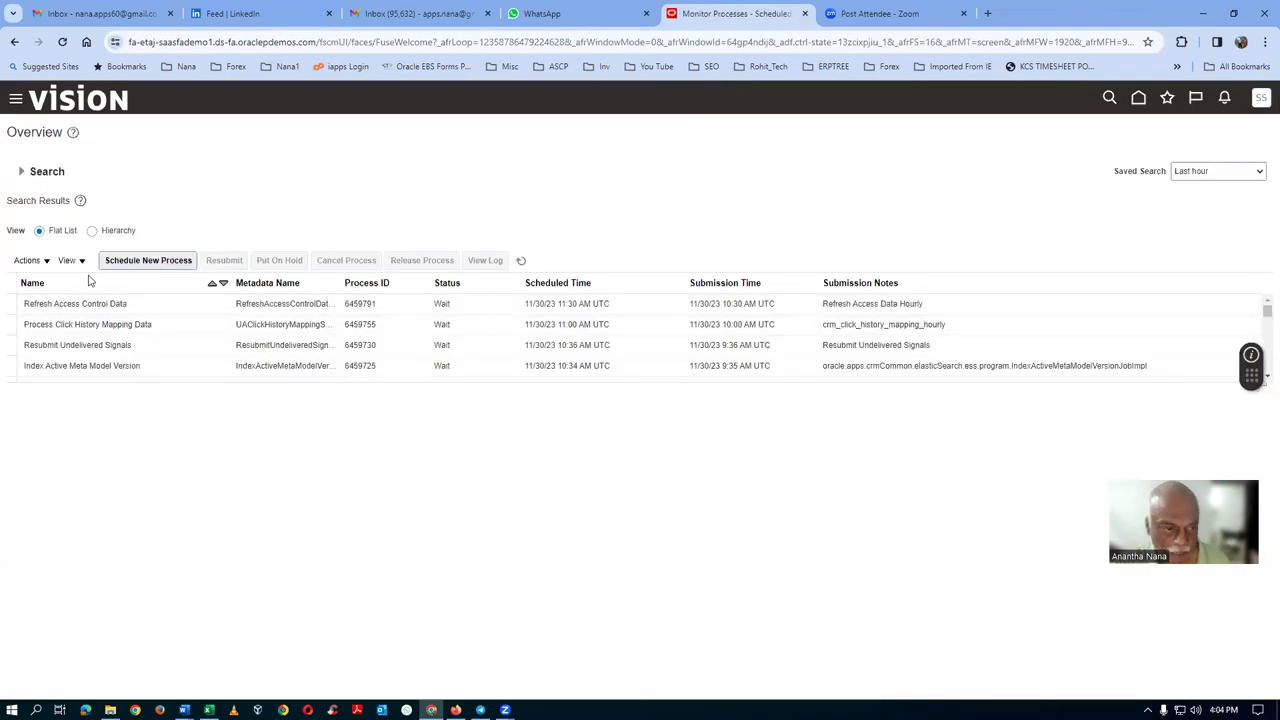
- Schedule and submit the Retrieve Latest LDAP Changes process, then refresh the process list
left_click(139, 260)
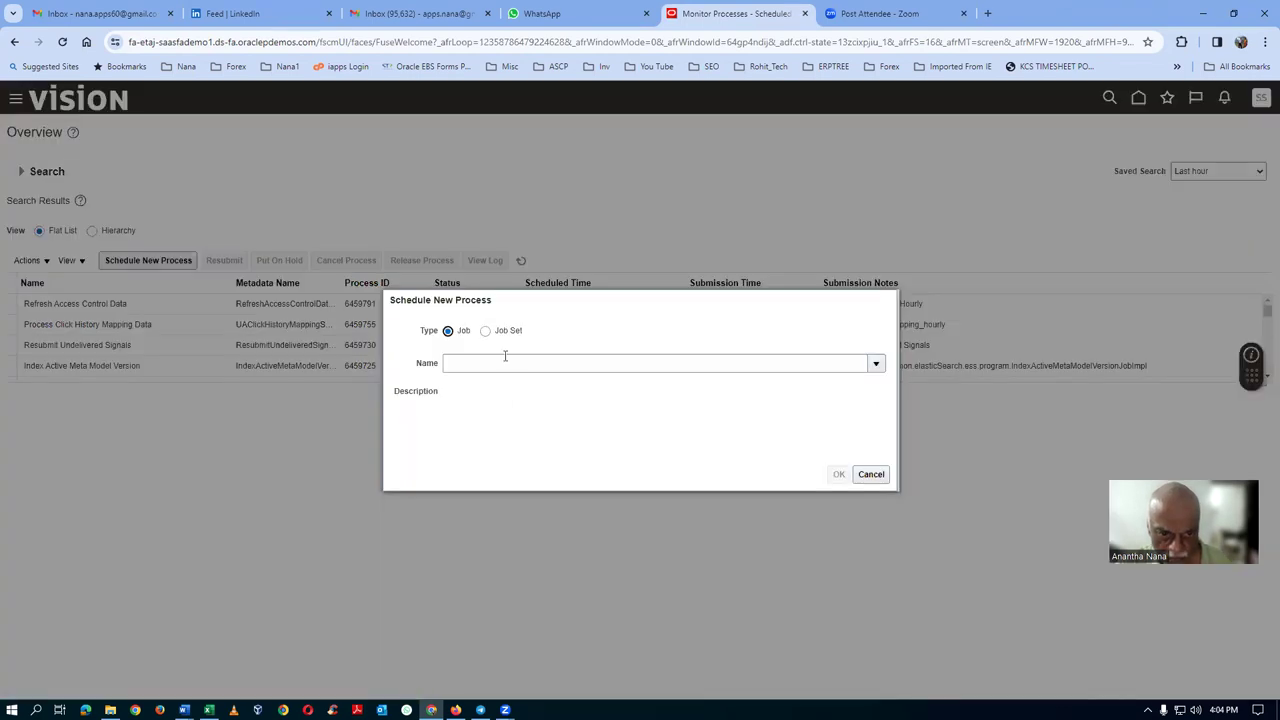
left_click(509, 362)
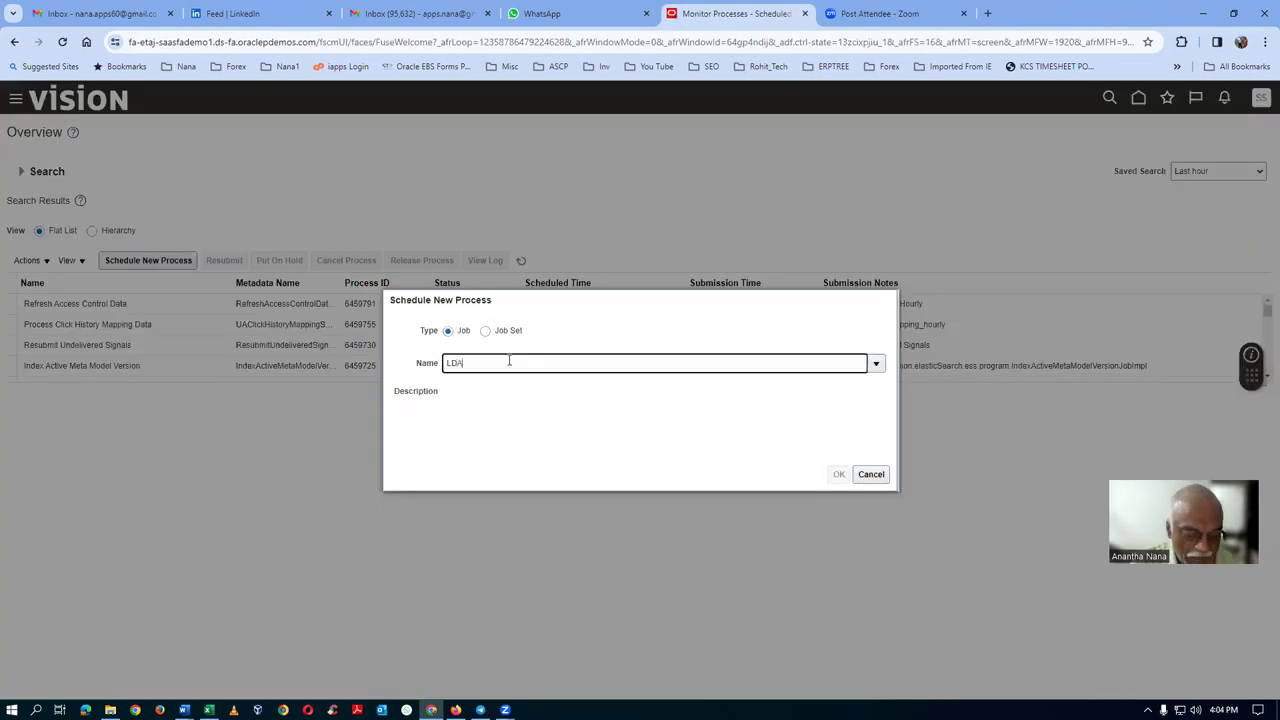
key("Tab")
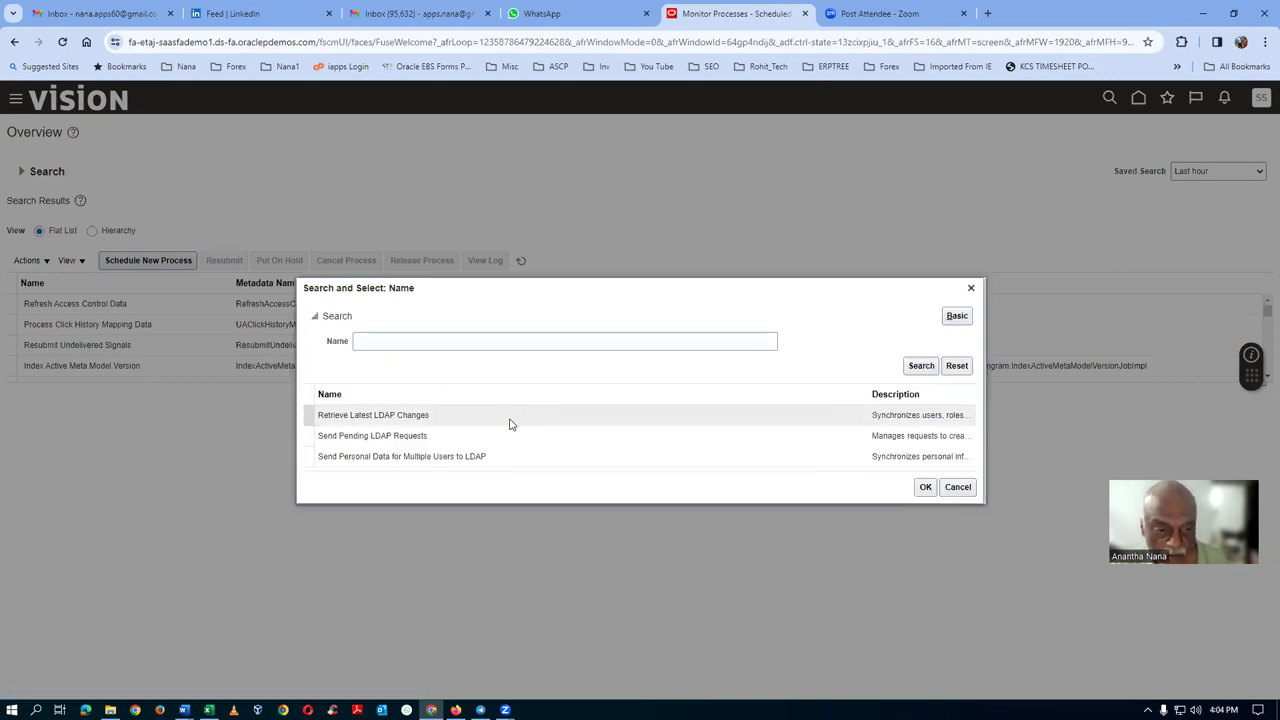
left_click(512, 420)
left_click(927, 486)
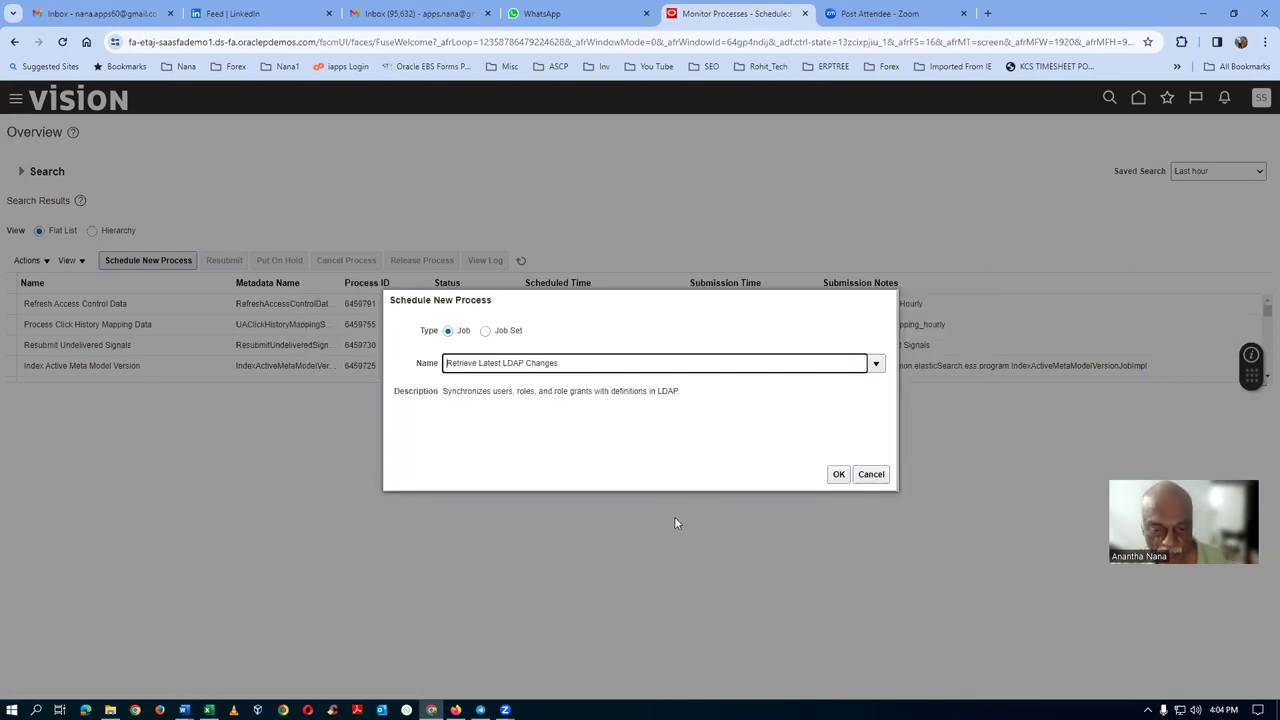
left_click(836, 475)
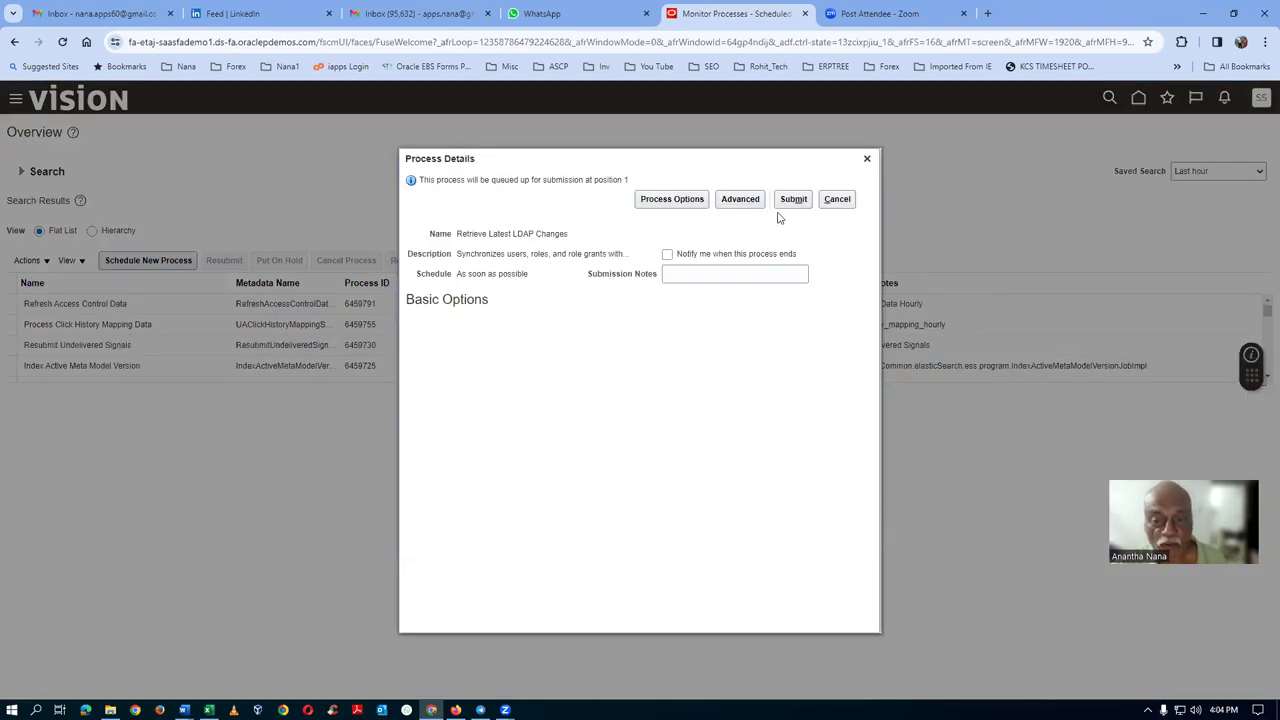
left_click(791, 200)
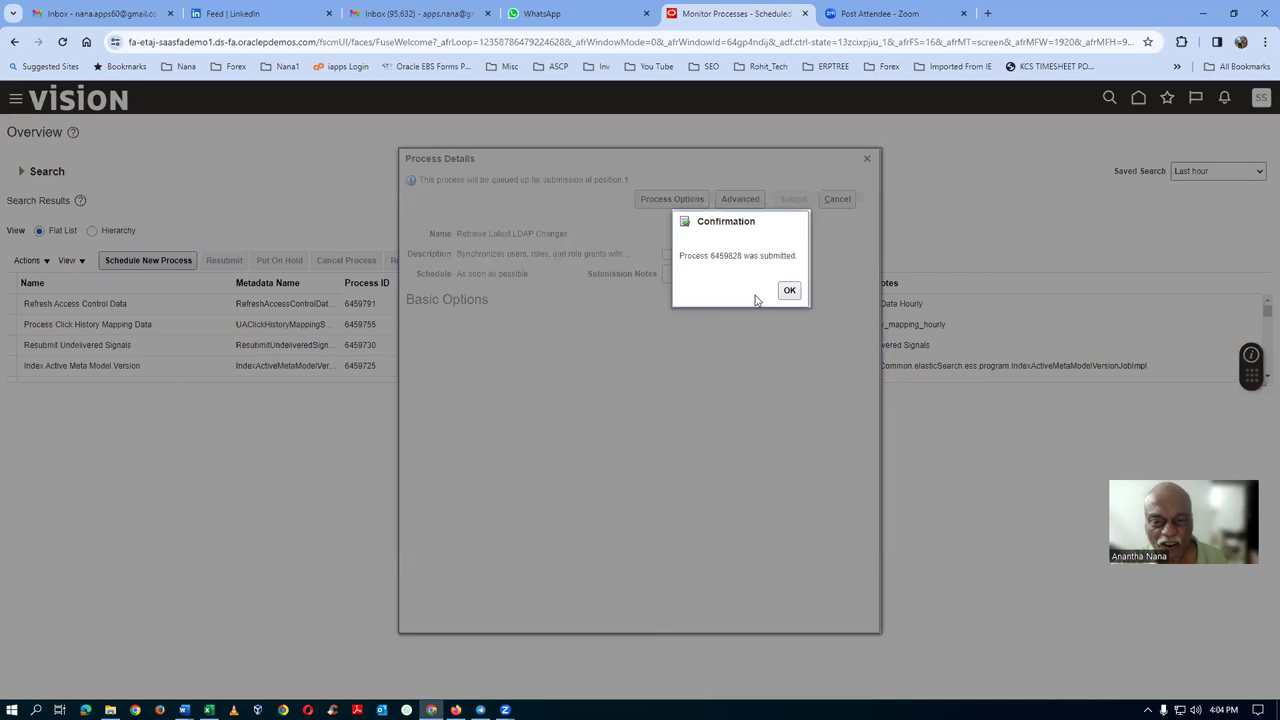
left_click(789, 290)
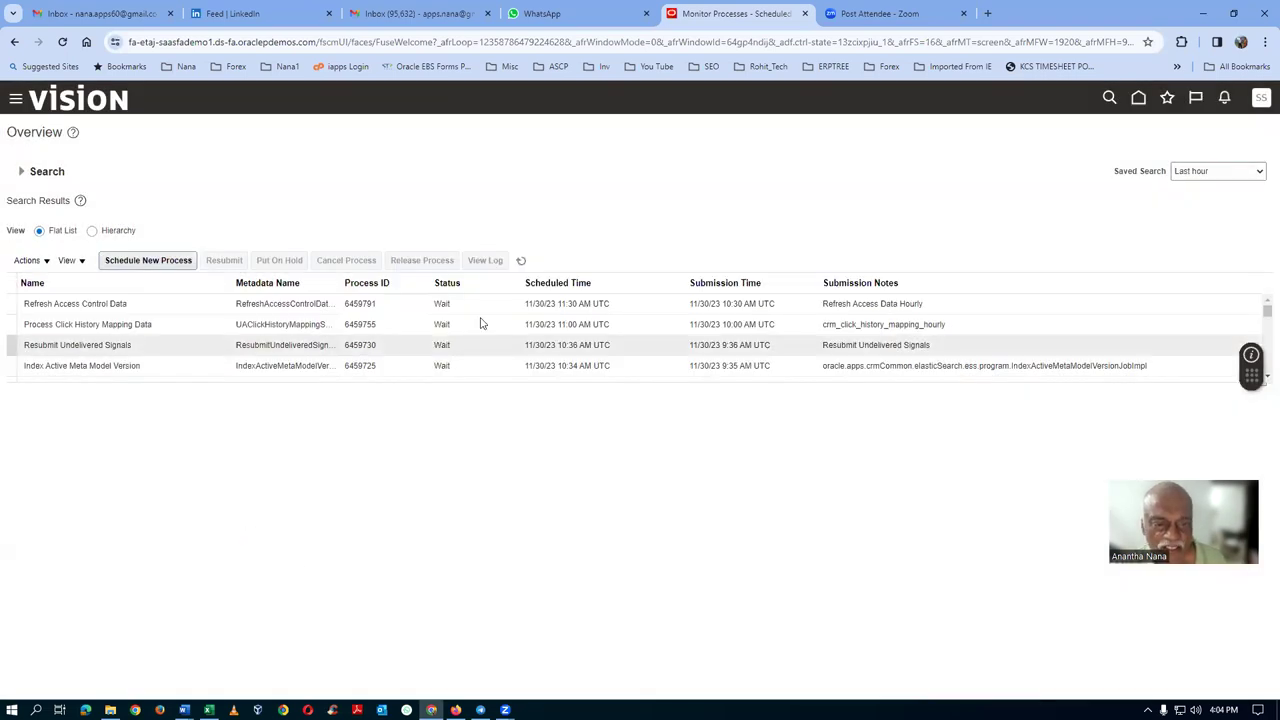
left_click(521, 261)
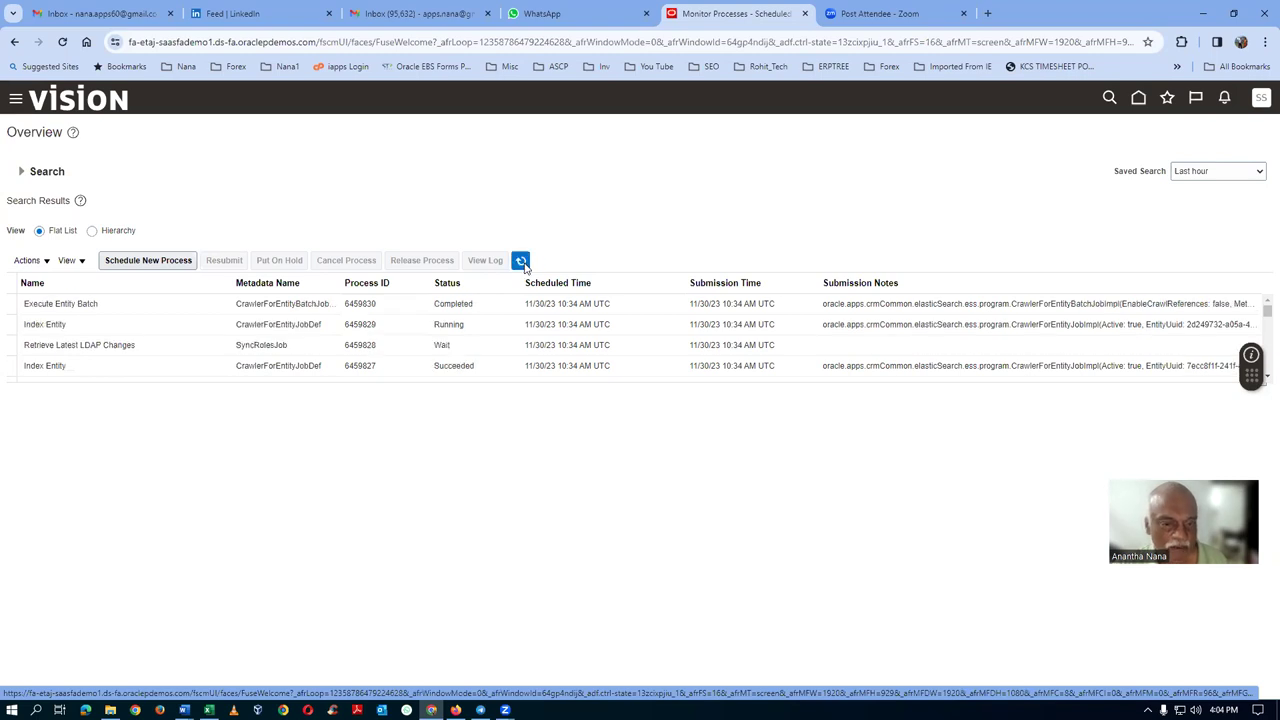
- Refresh until Retrieve Latest LDAP Changes shows Running, then return to the home page
left_click(521, 261)
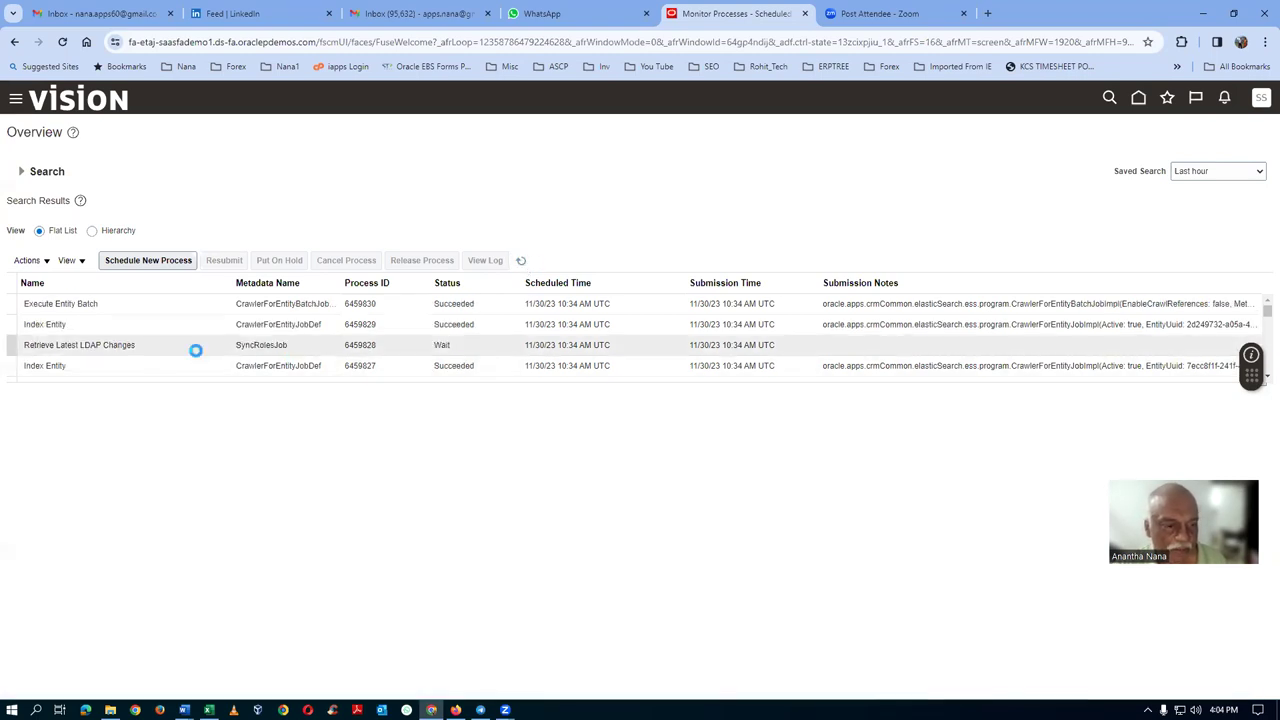
left_click(522, 262)
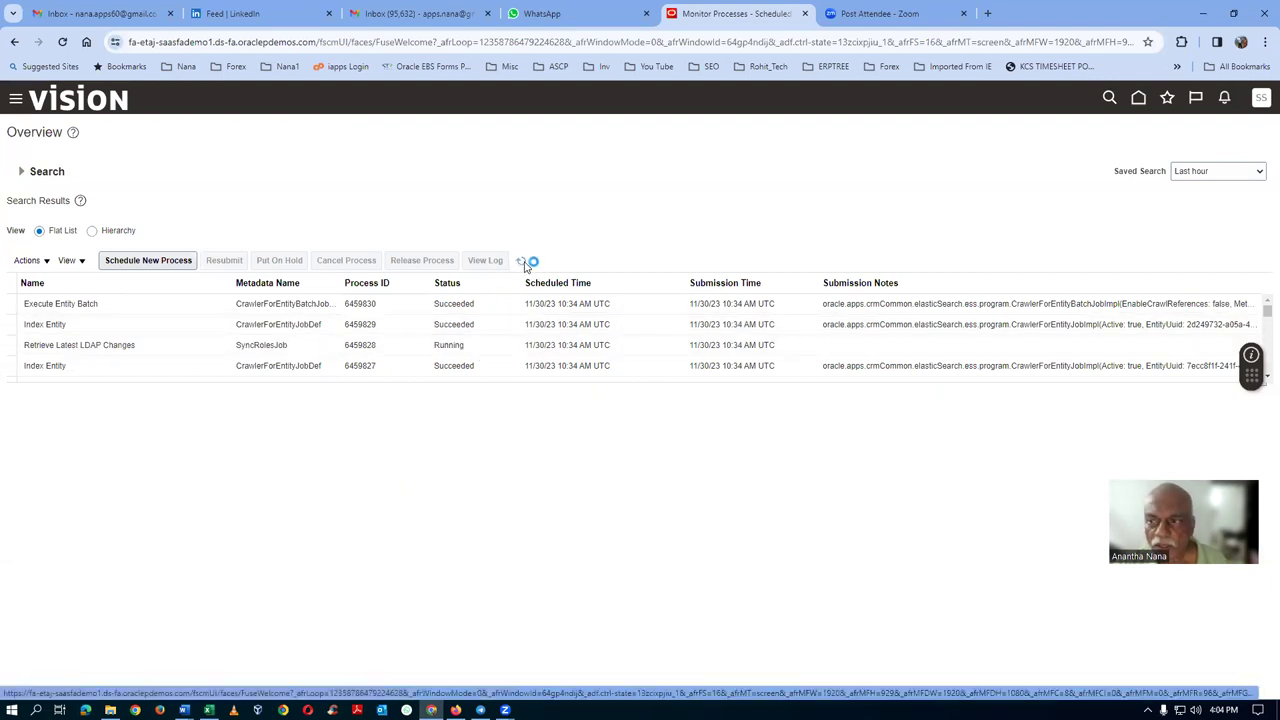
left_click(522, 262)
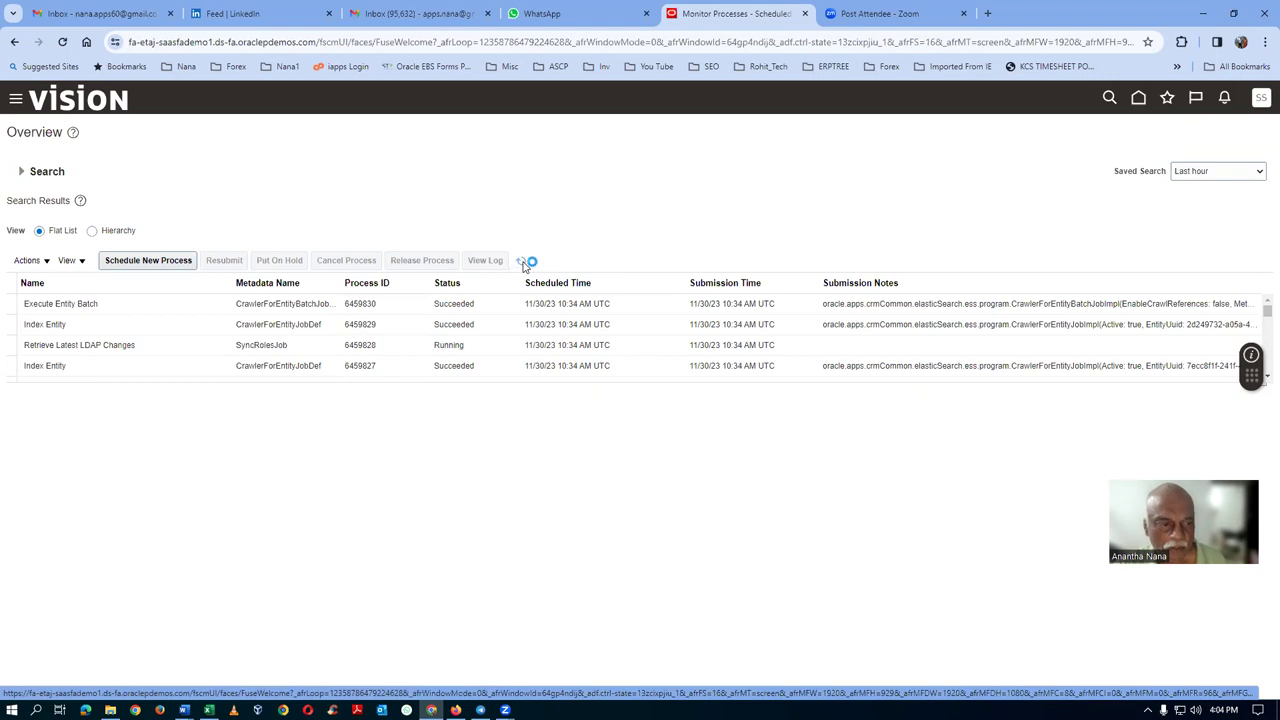
left_click(522, 262)
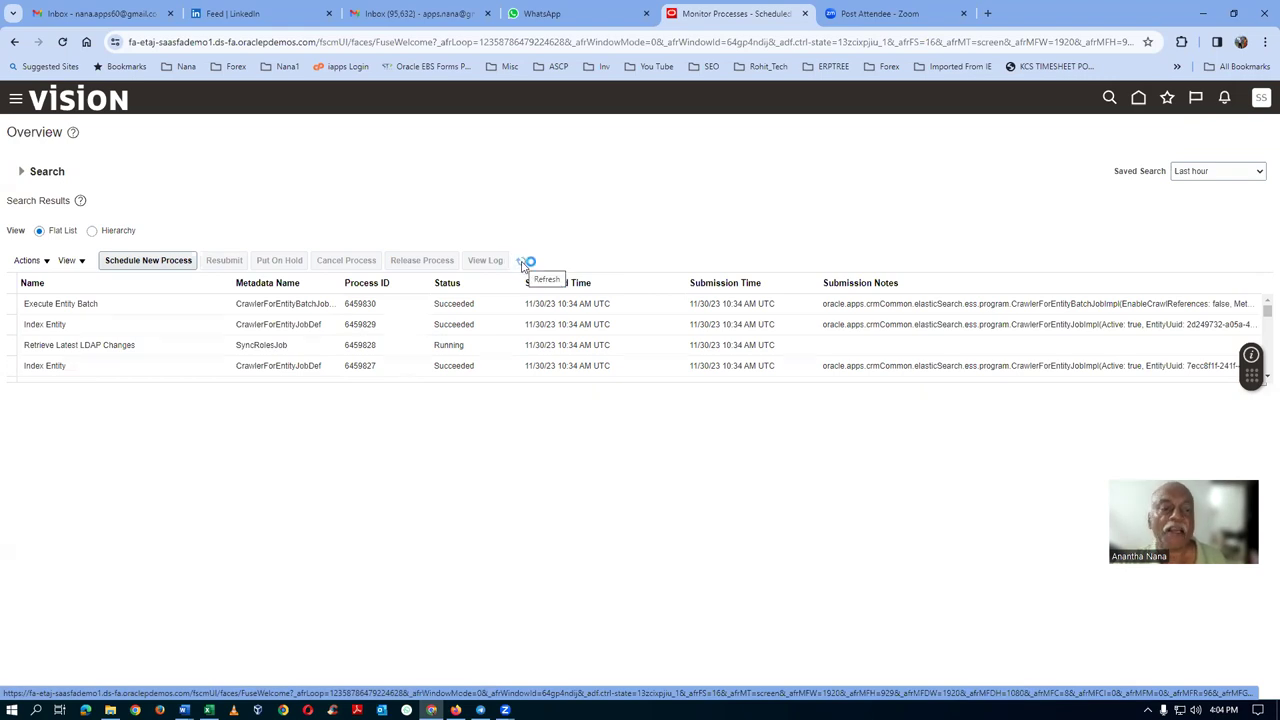
left_click(1138, 97)
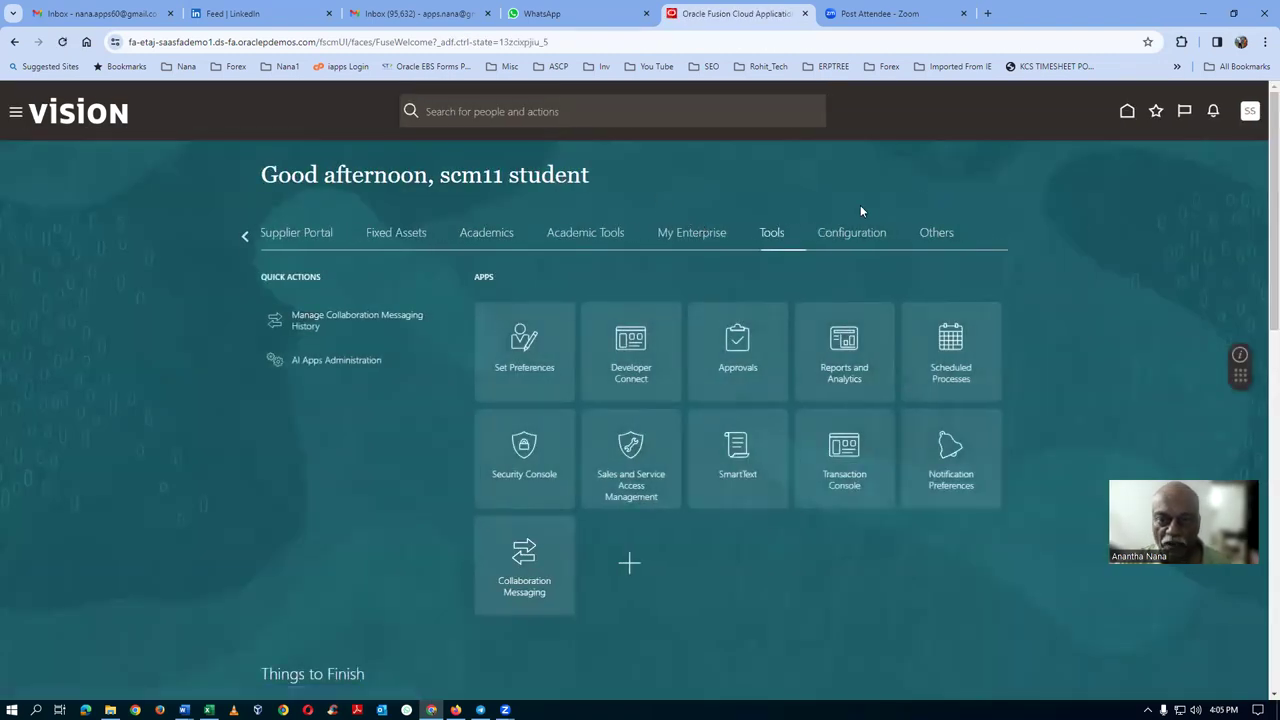
- Sign out through Settings and Actions, confirm the logout, and sign back in with saved credentials
left_click(1249, 113)
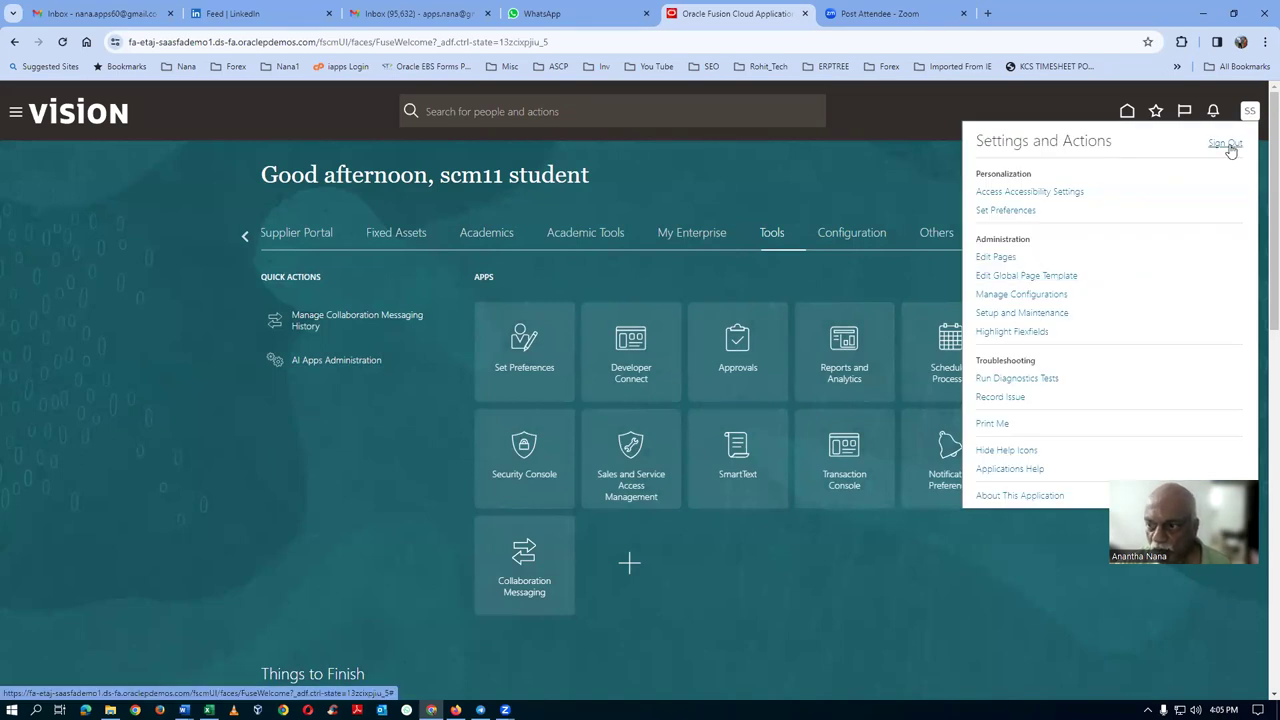
left_click(1225, 144)
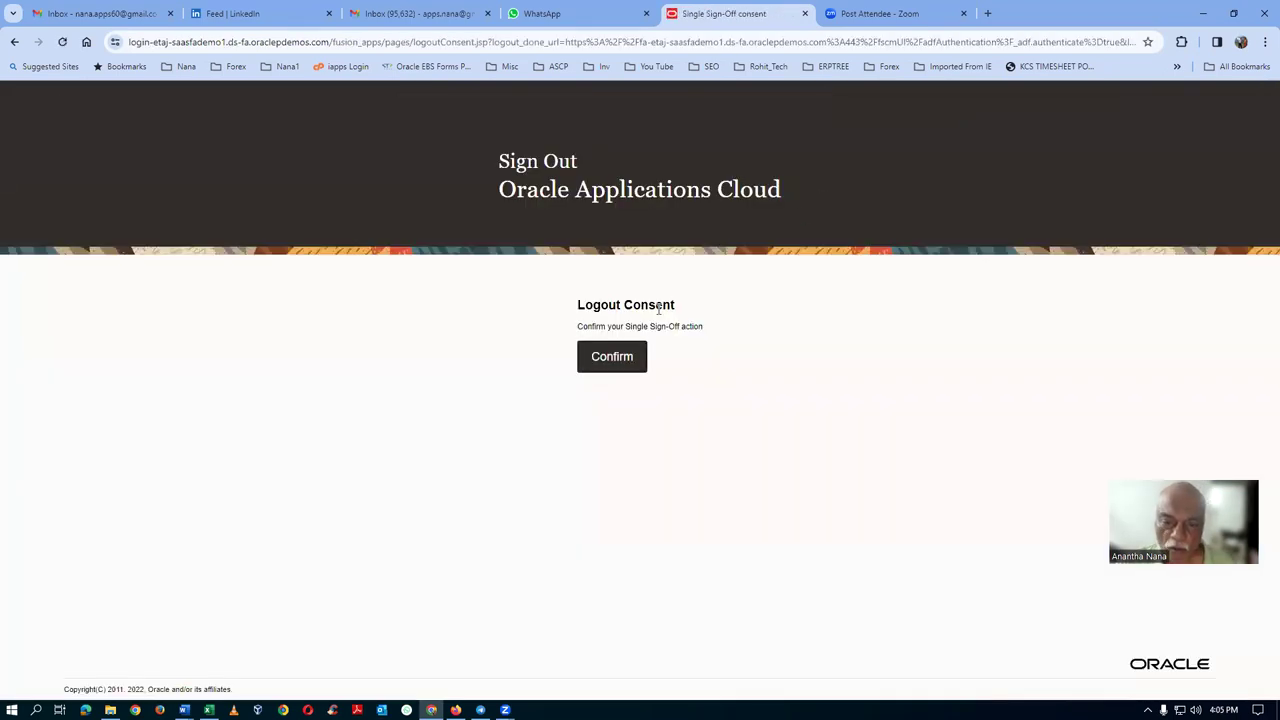
left_click(610, 360)
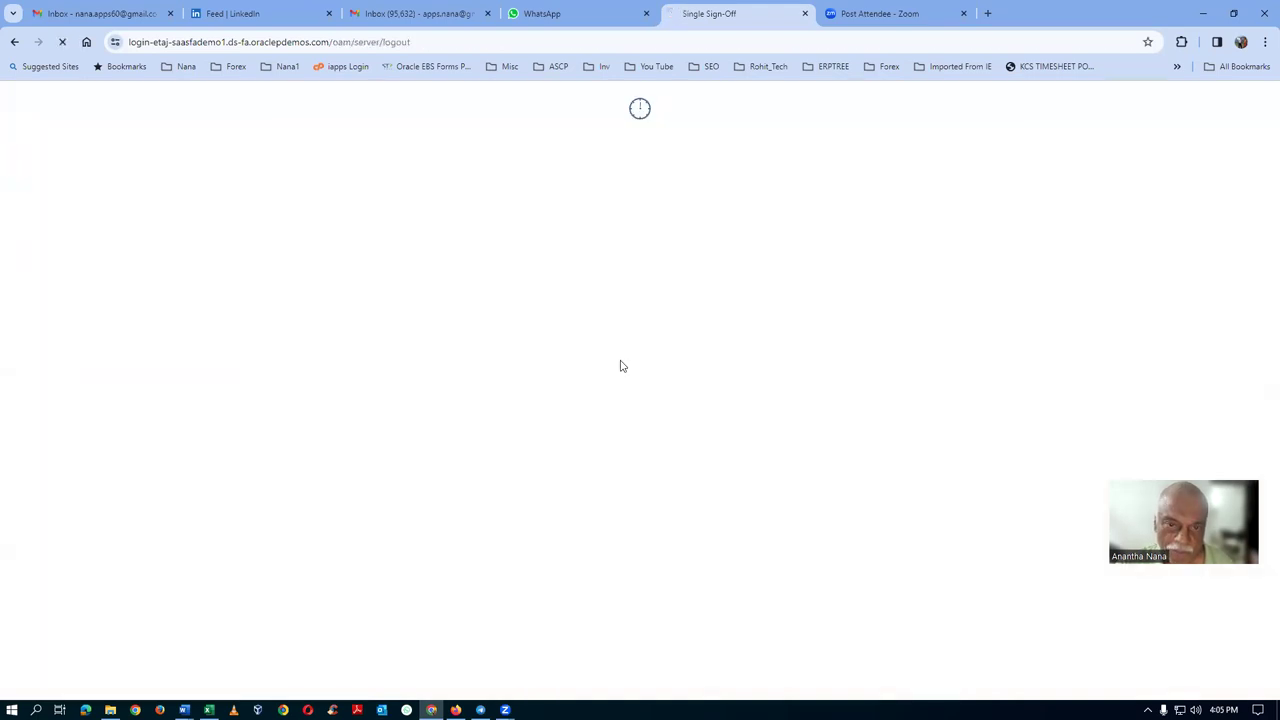
left_click(578, 432)
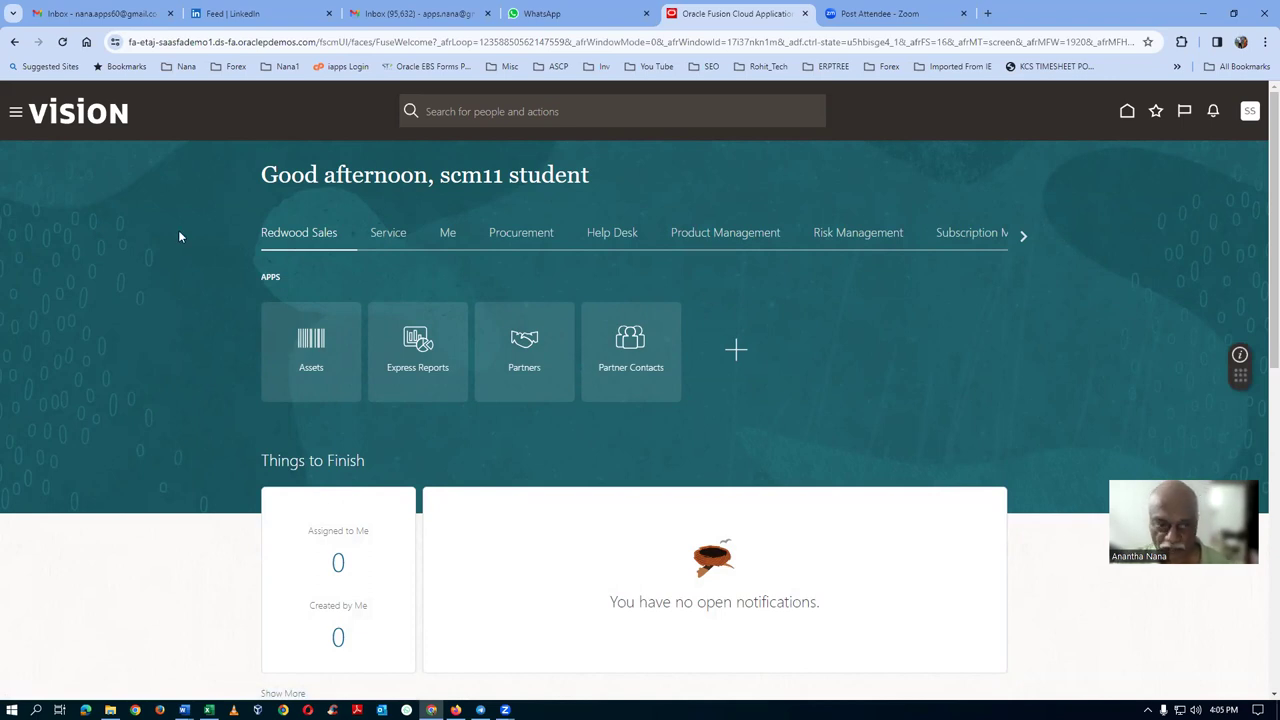
- Open Manage Movement Requests from the Supply Chain Execution inventory tasks
left_click(1025, 234)
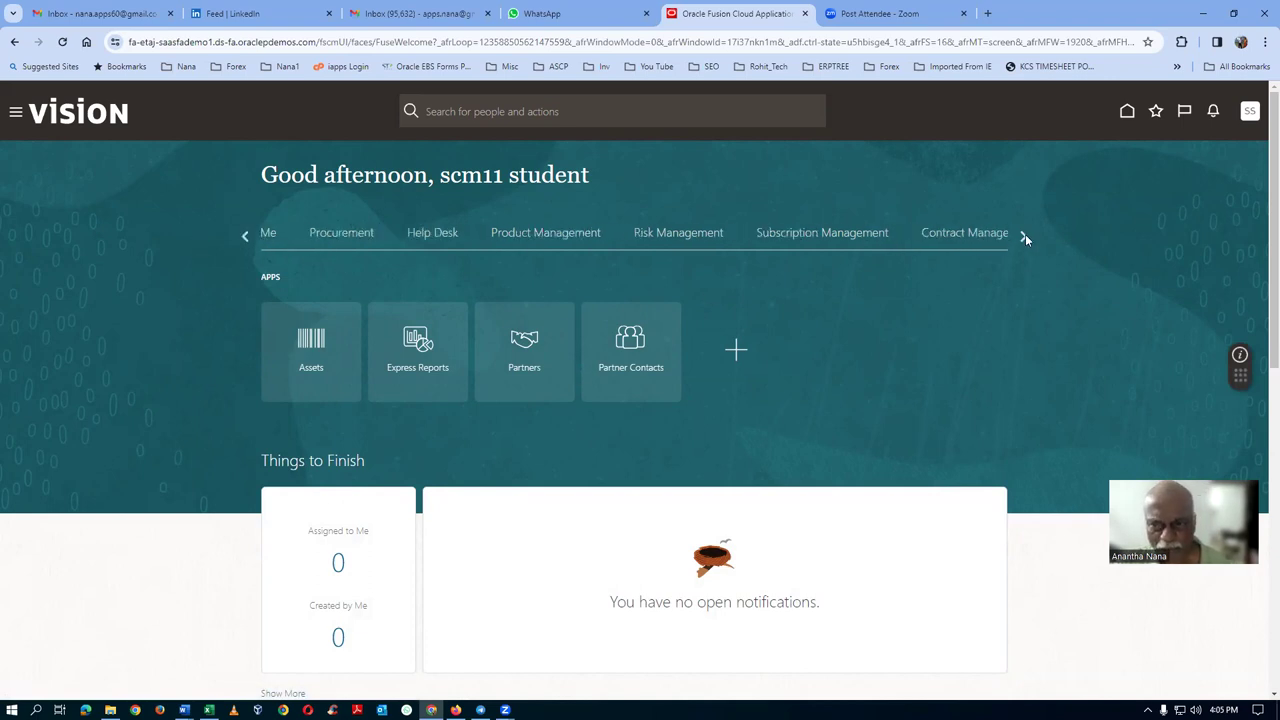
left_click(244, 236)
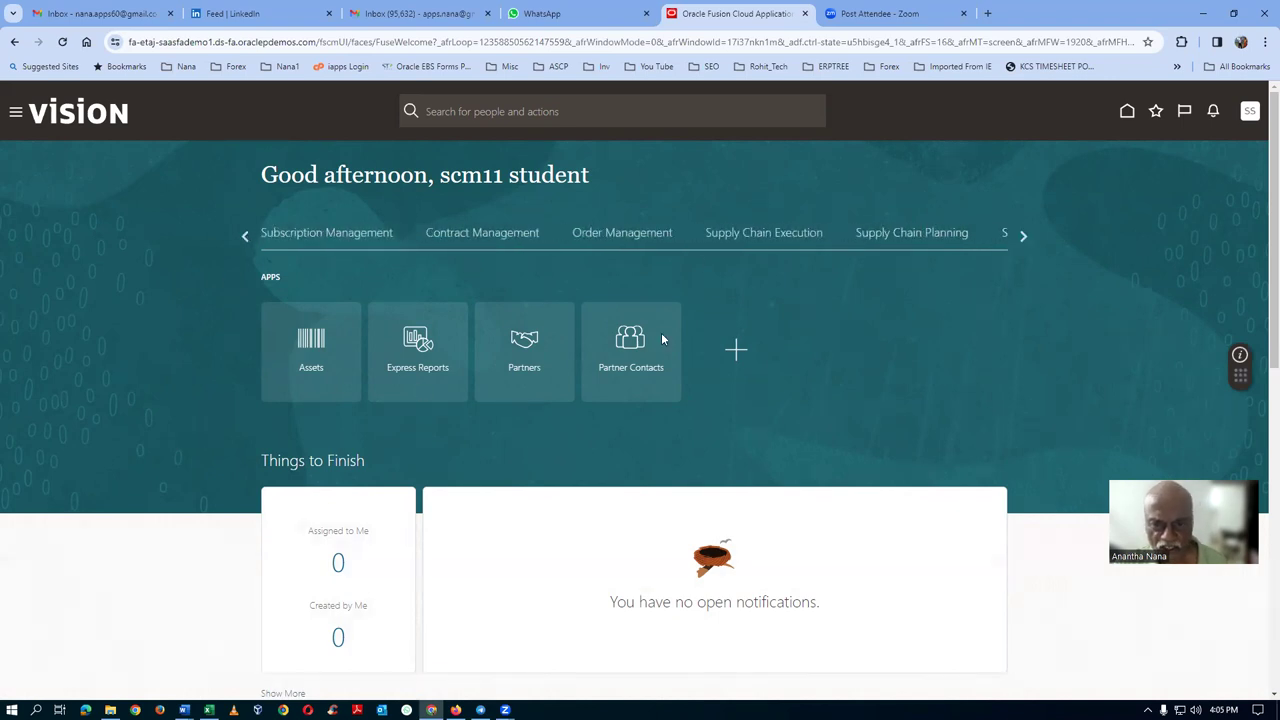
left_click(752, 236)
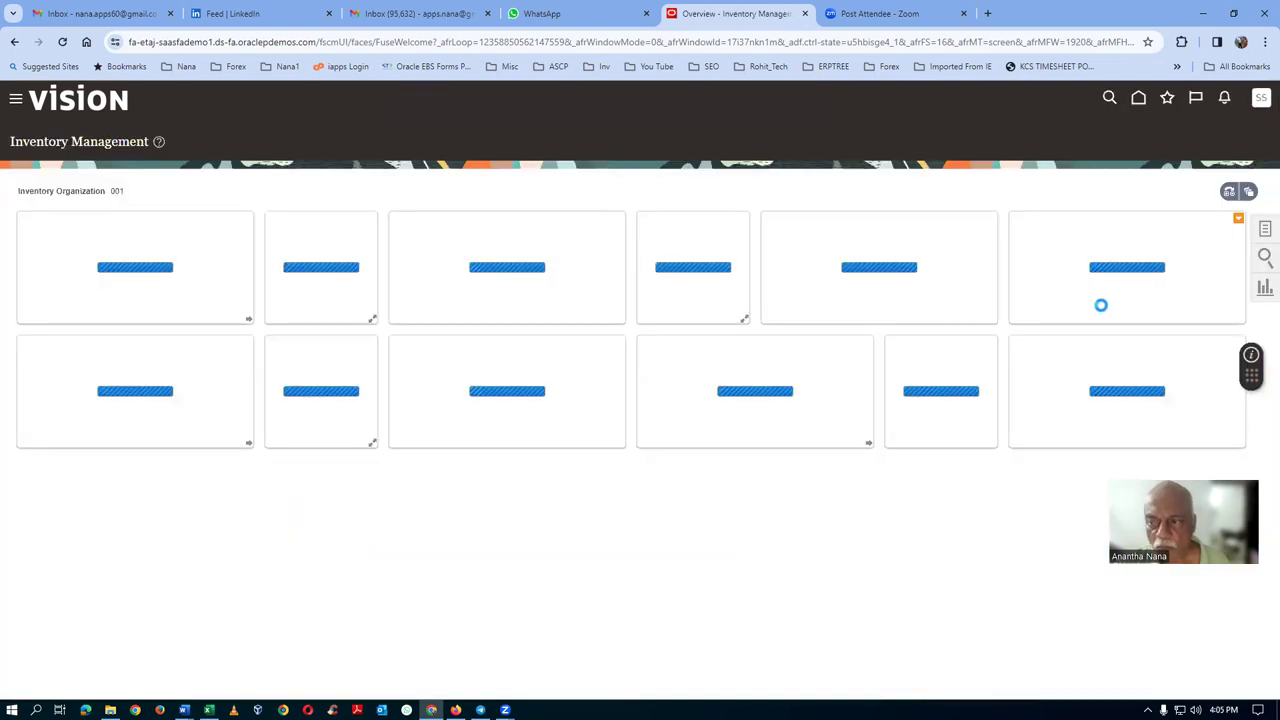
left_click(1265, 232)
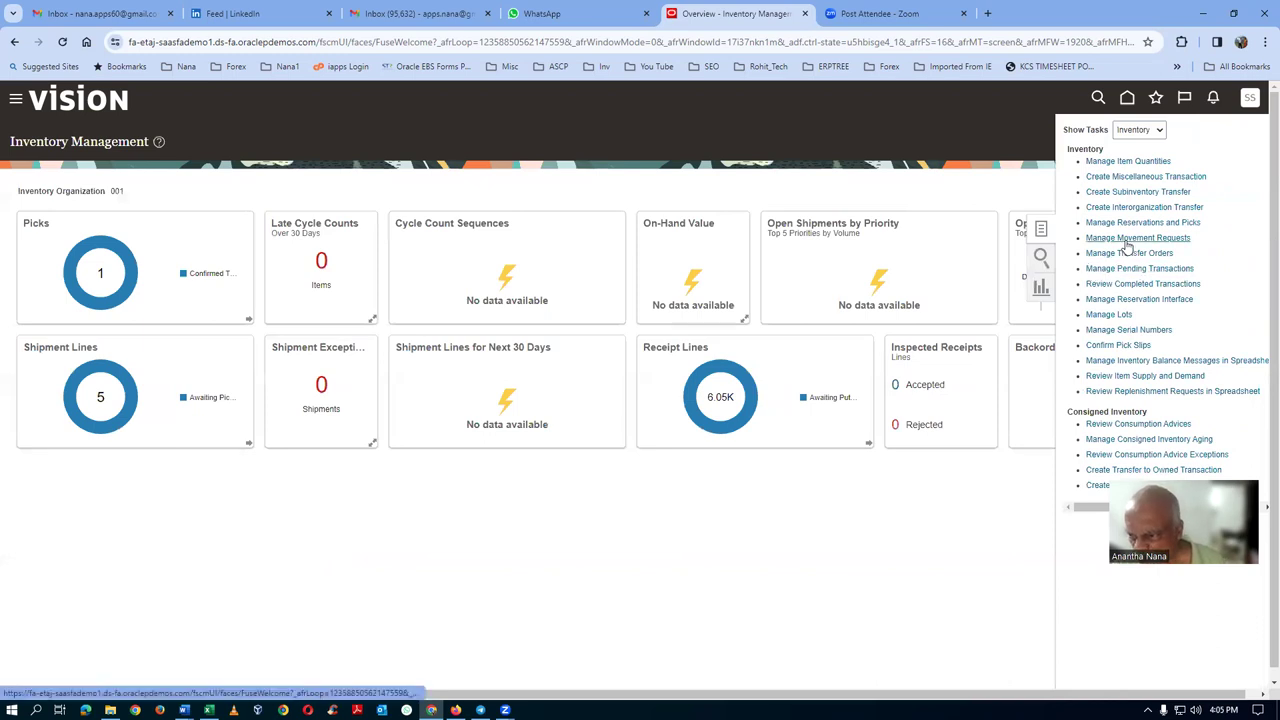
left_click(1125, 240)
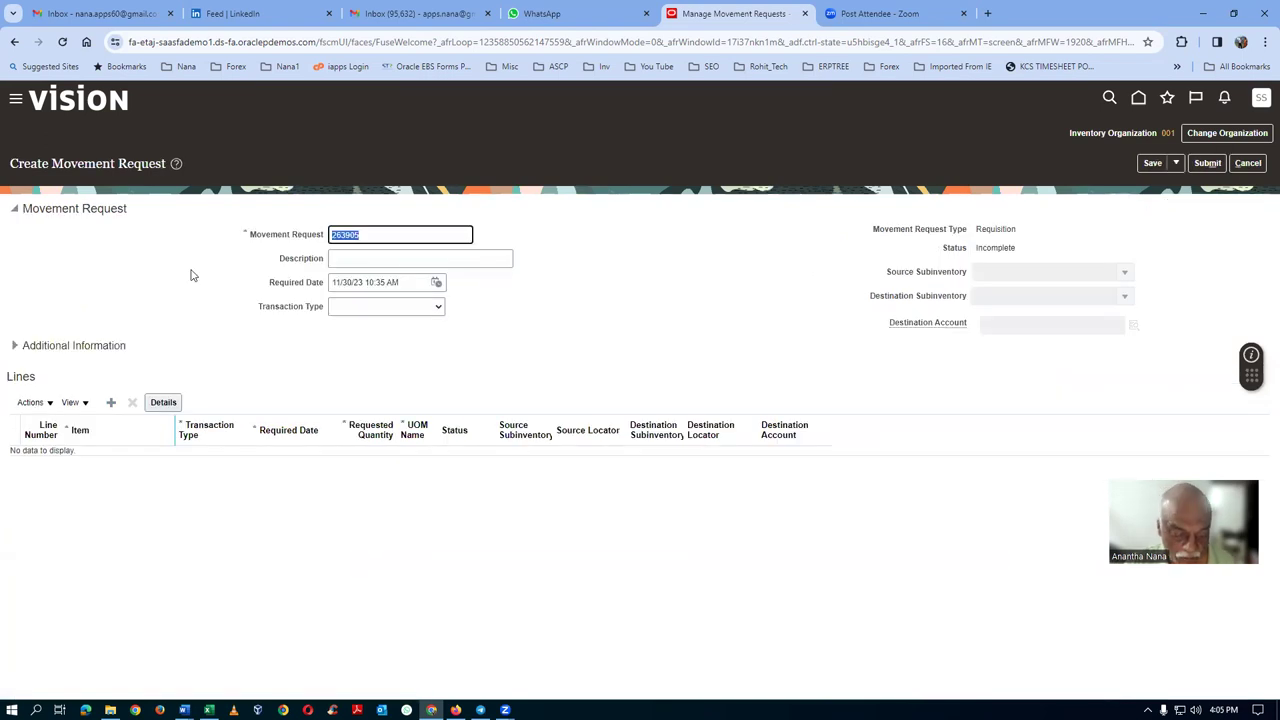
- Name the new movement request t01_MR_2 and copy that name into Description
type("t01_M")
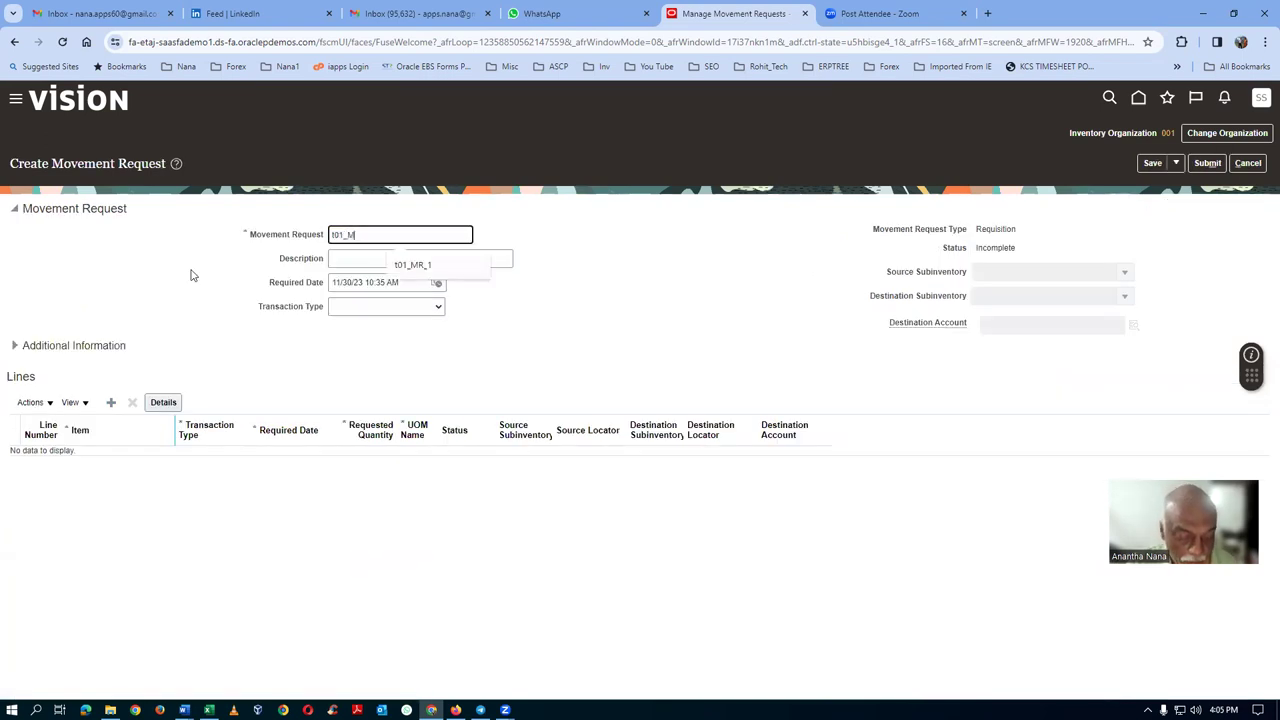
type("R_2")
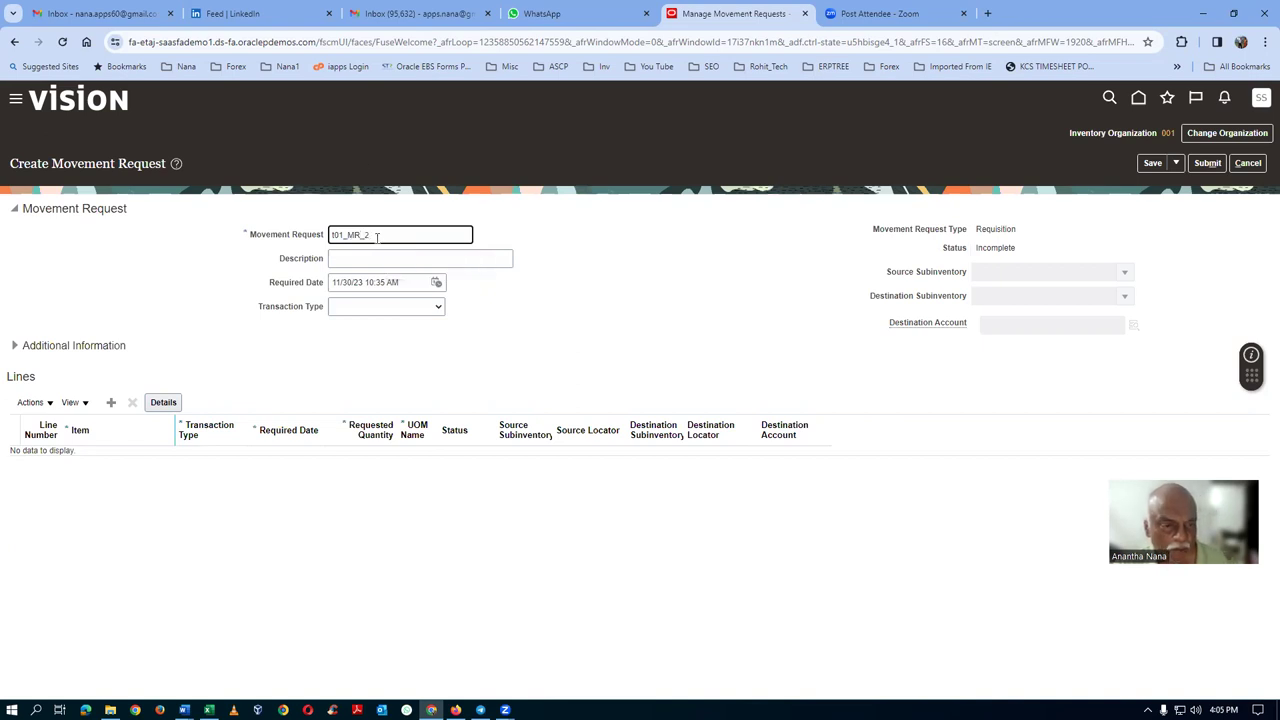
left_click_drag(372, 236, 226, 270)
key("ctrl+c")
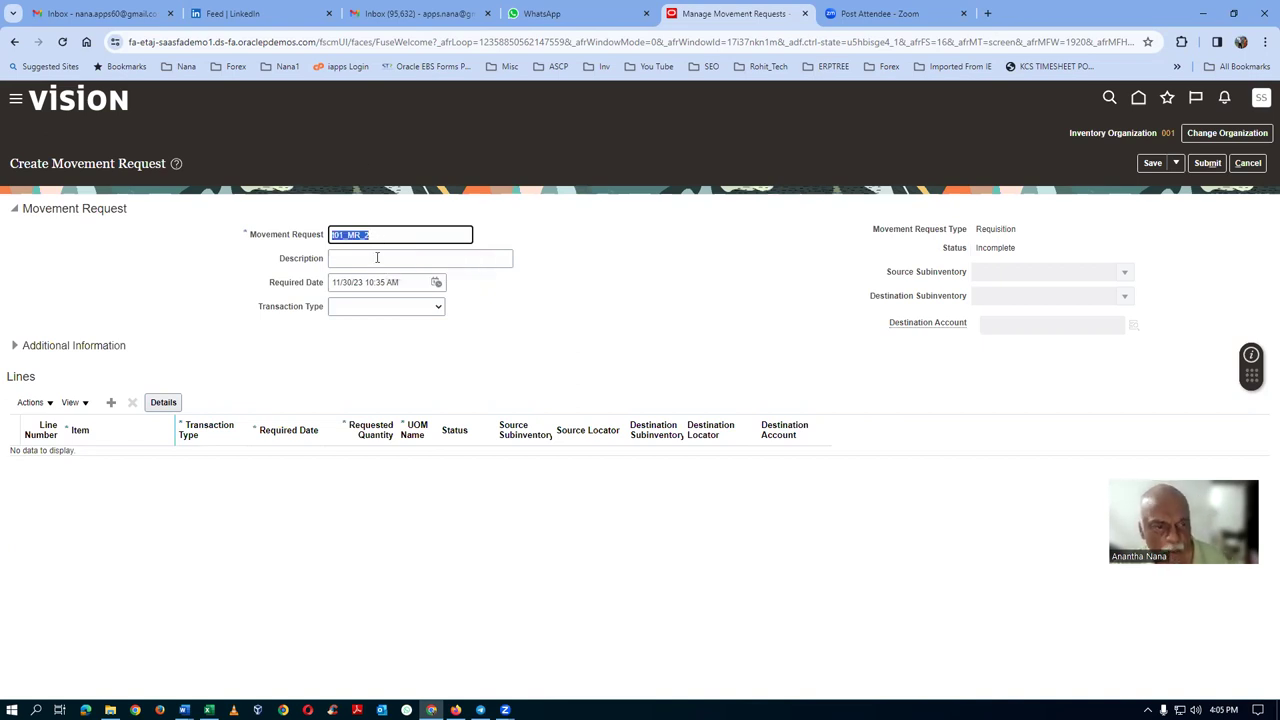
left_click(377, 257)
key("ctrl+v")
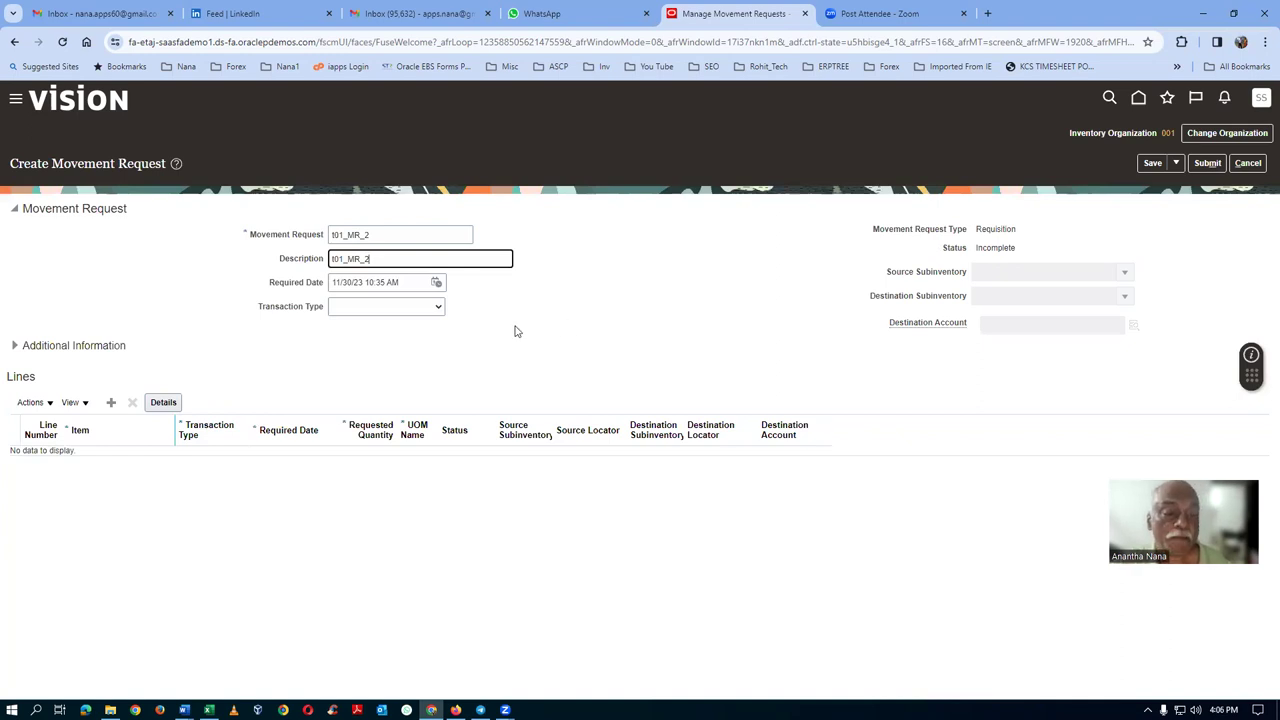
- Set type Movement Request Transfer and destination subinventory Completed, and add a line
left_click(404, 309)
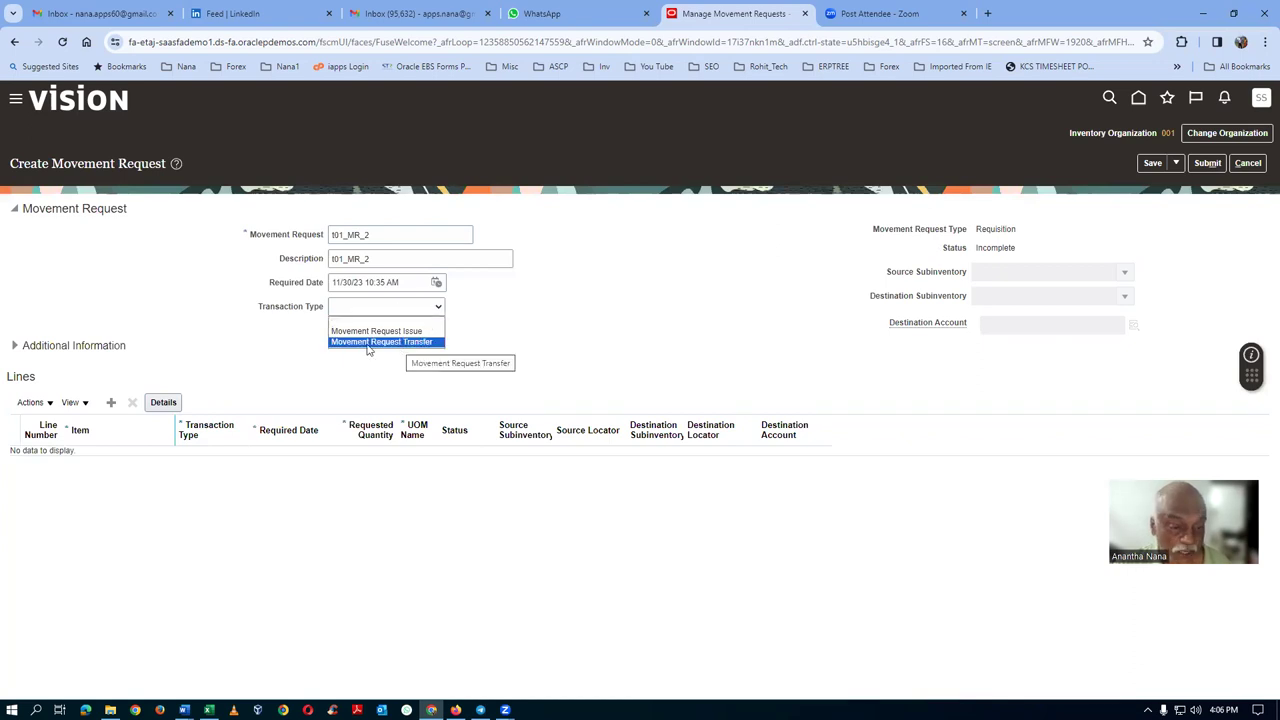
left_click(408, 342)
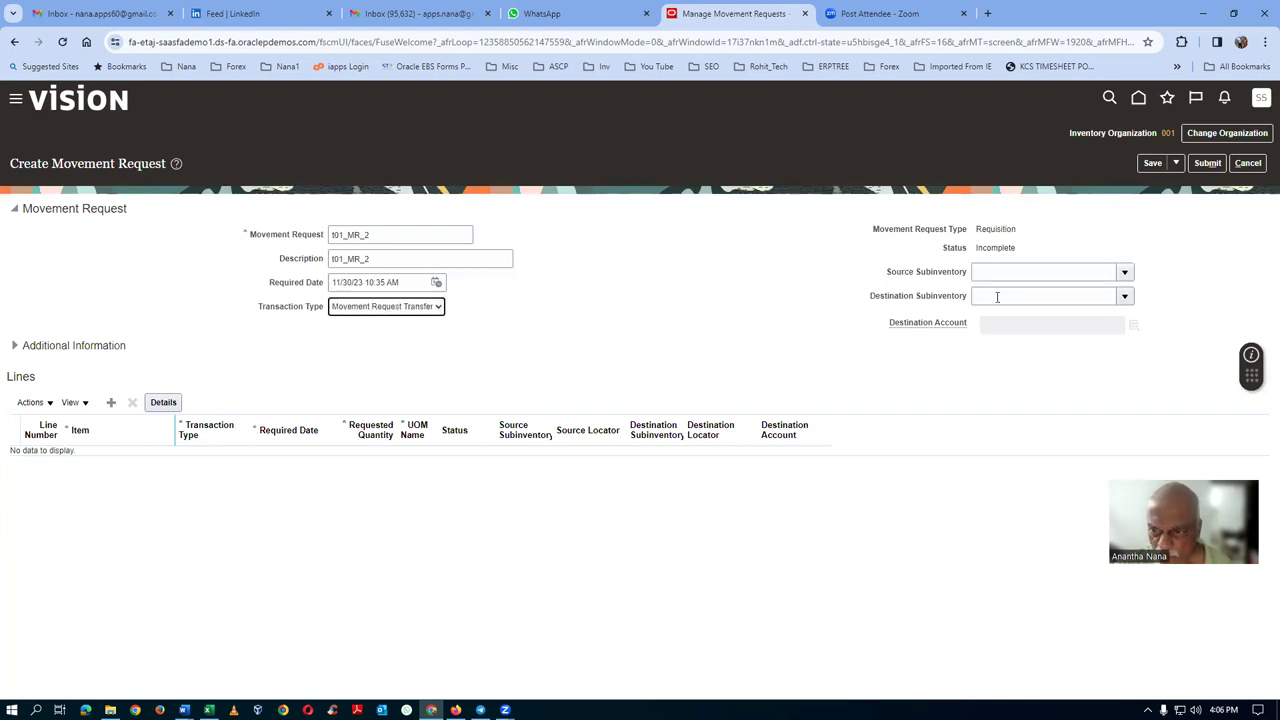
left_click(997, 297)
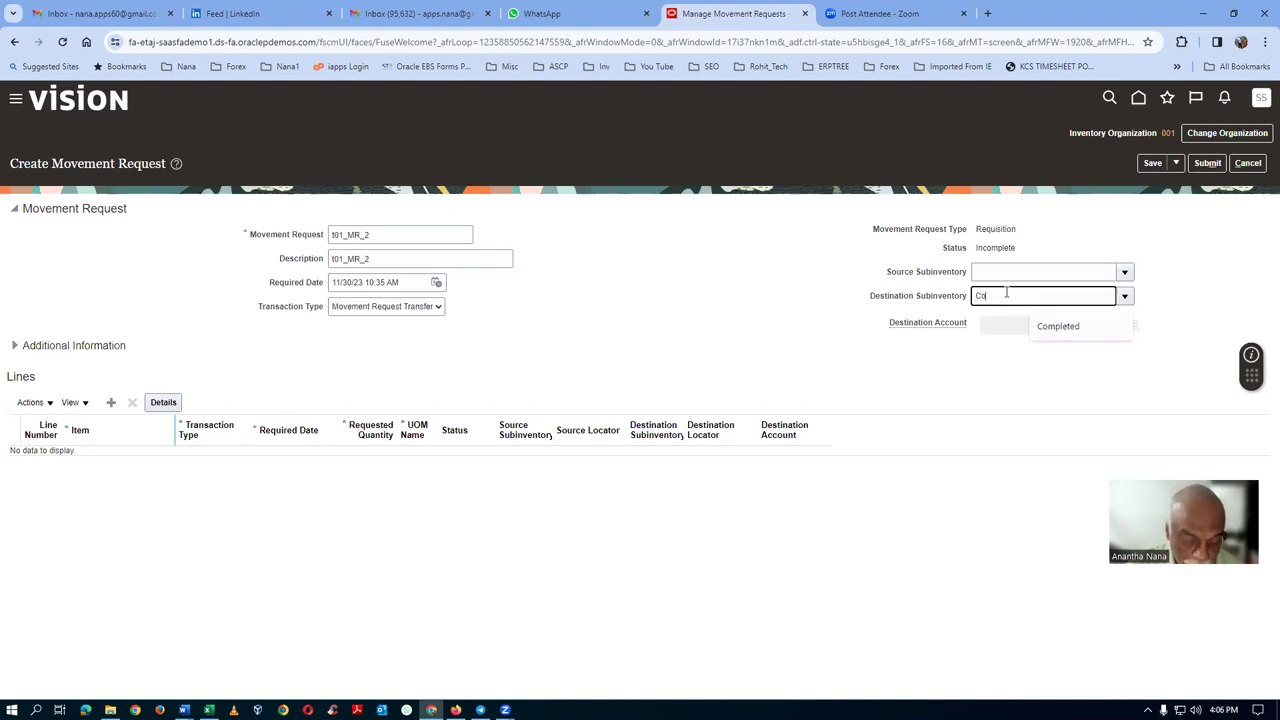
left_click(1058, 326)
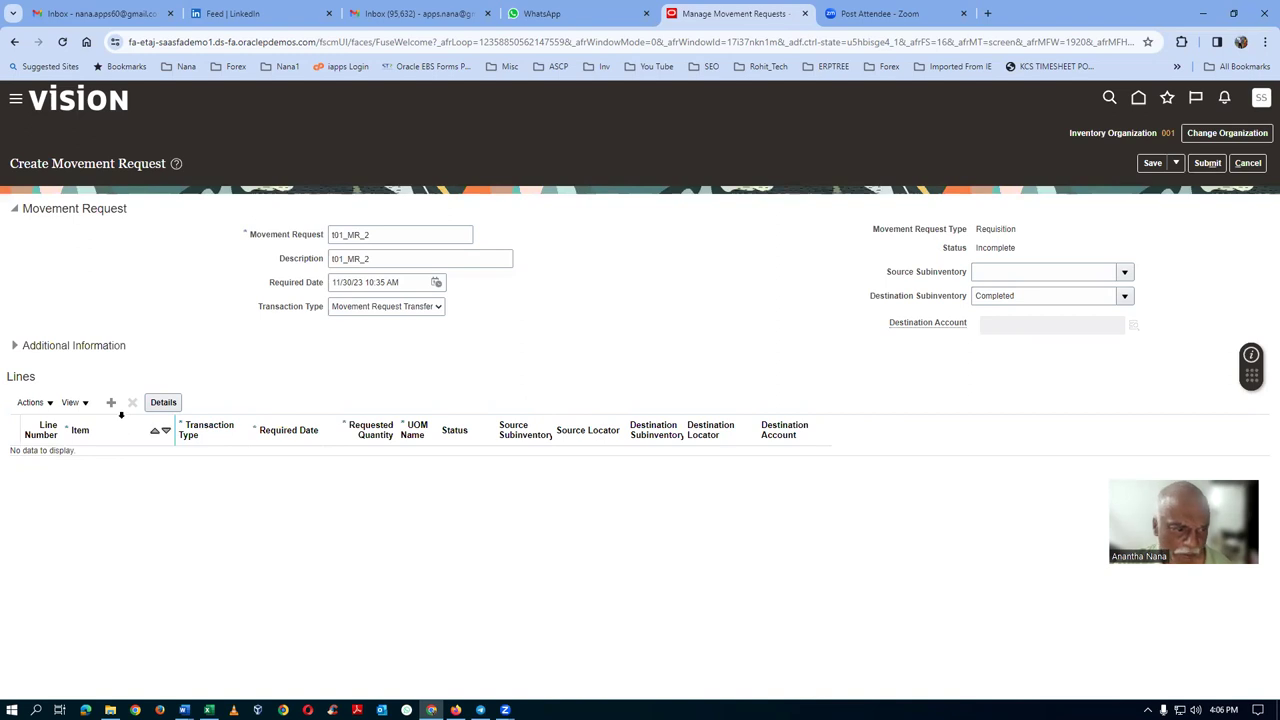
left_click(111, 402)
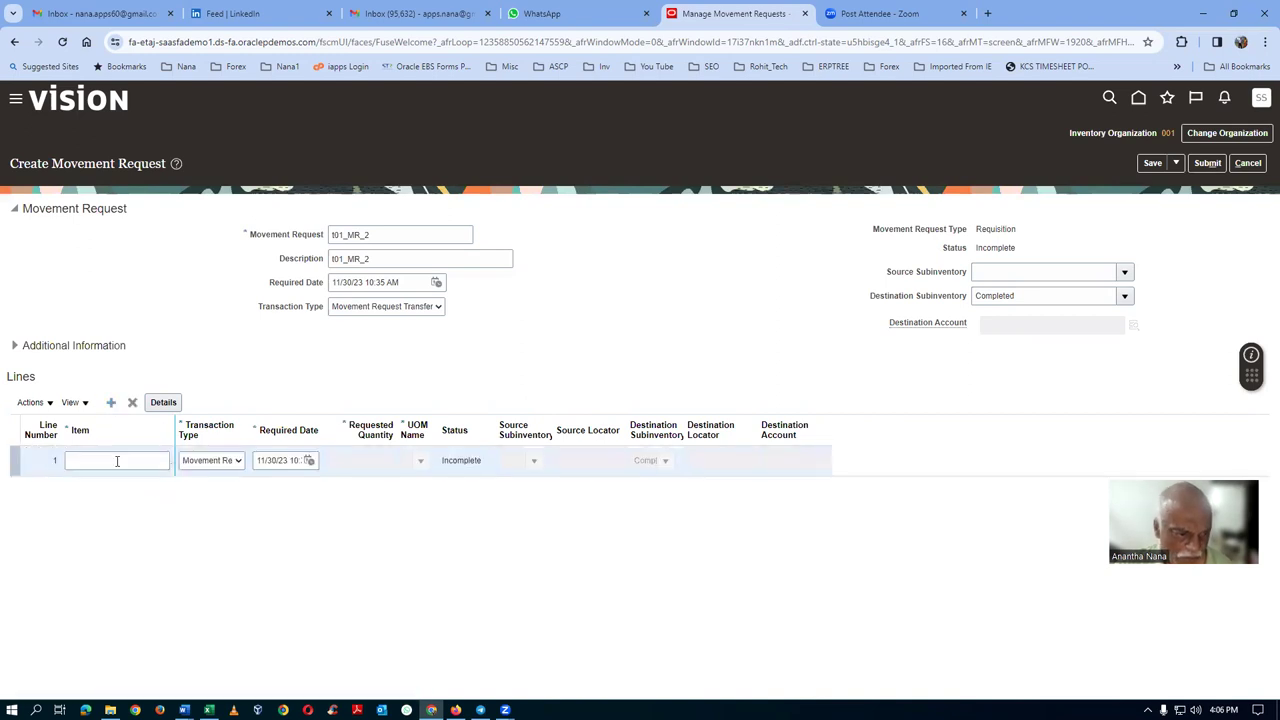
- Fill in line 1 with item AS65000 and requested quantity 10
left_click(118, 460)
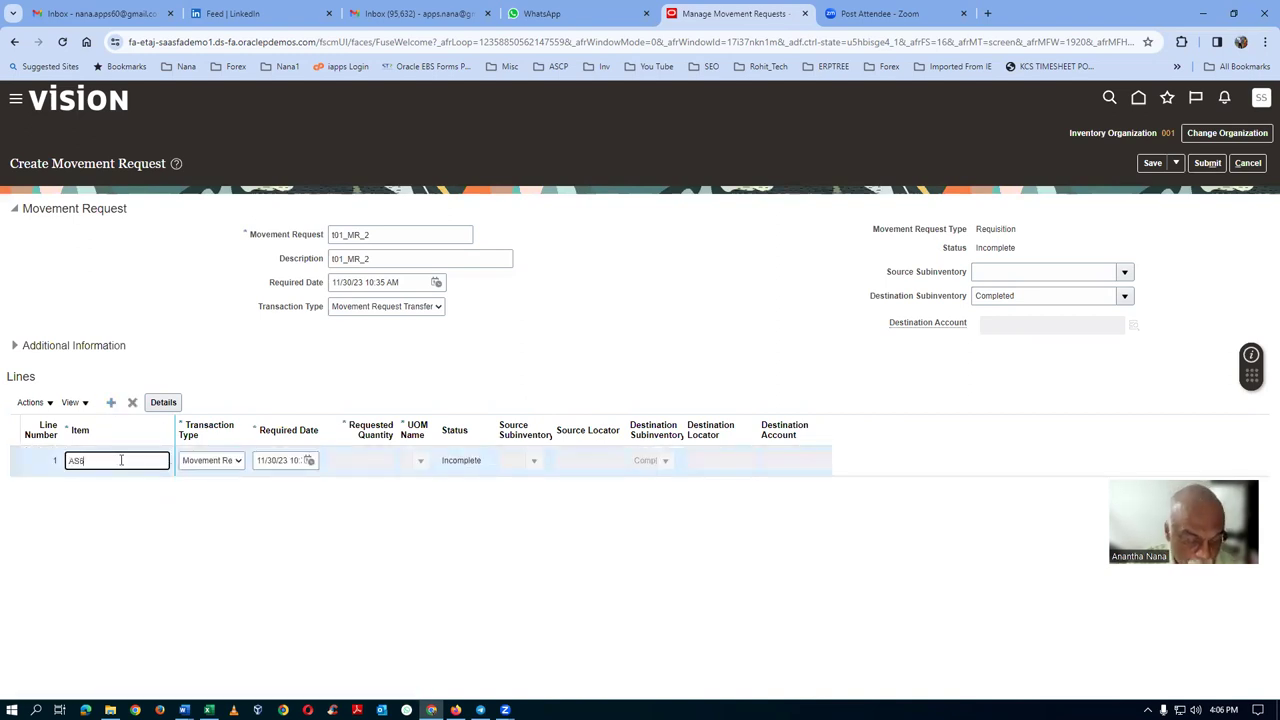
type("AS65000")
key("Tab")
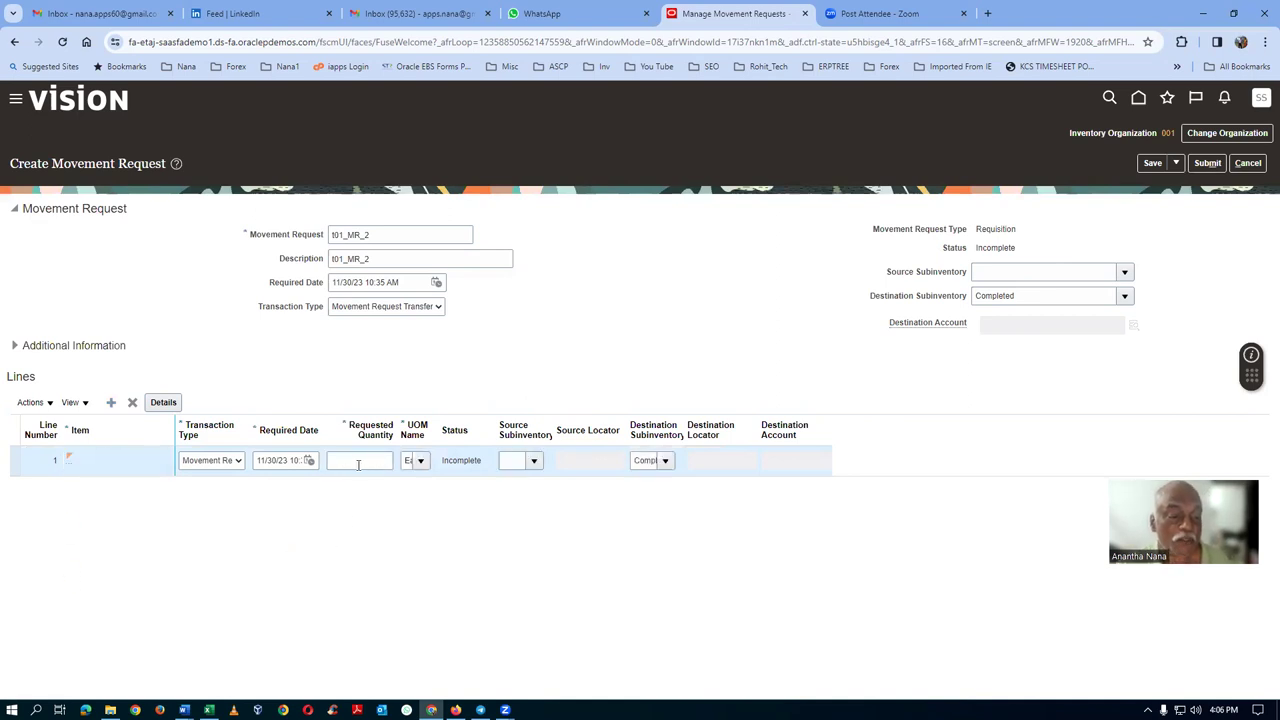
left_click(358, 462)
type("10")
key("Tab")
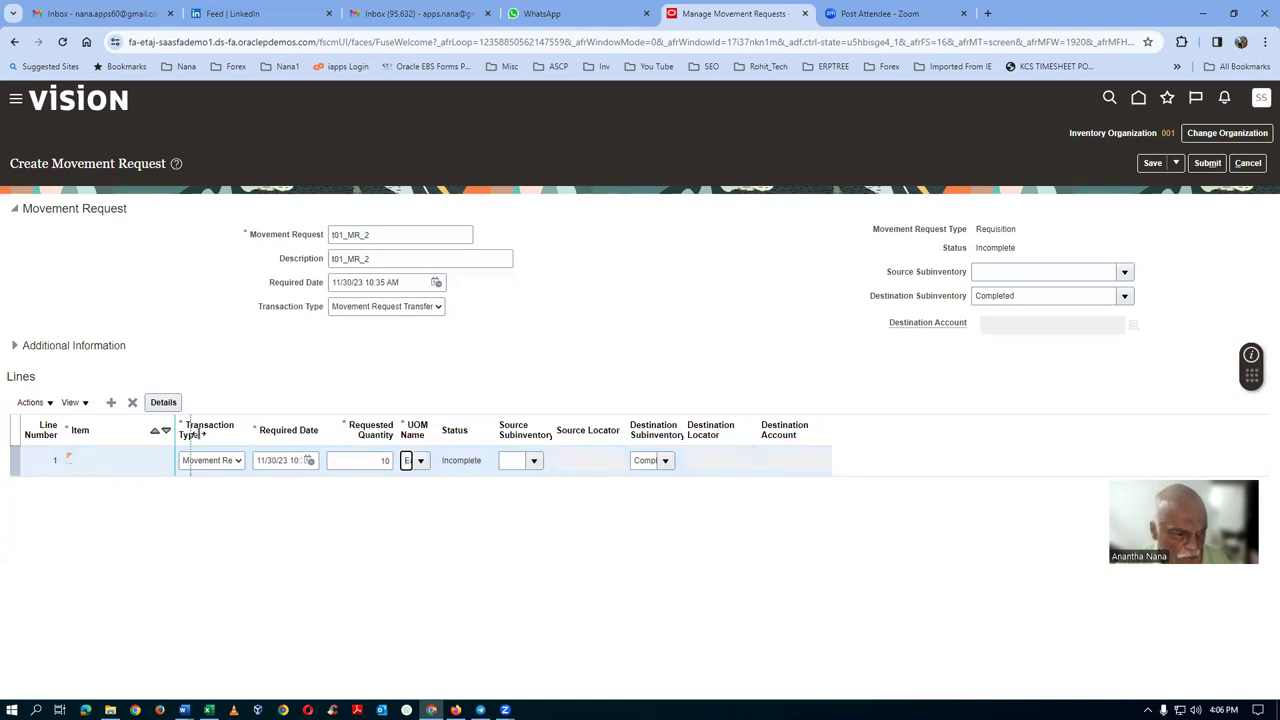
left_click_drag(177, 430, 214, 431)
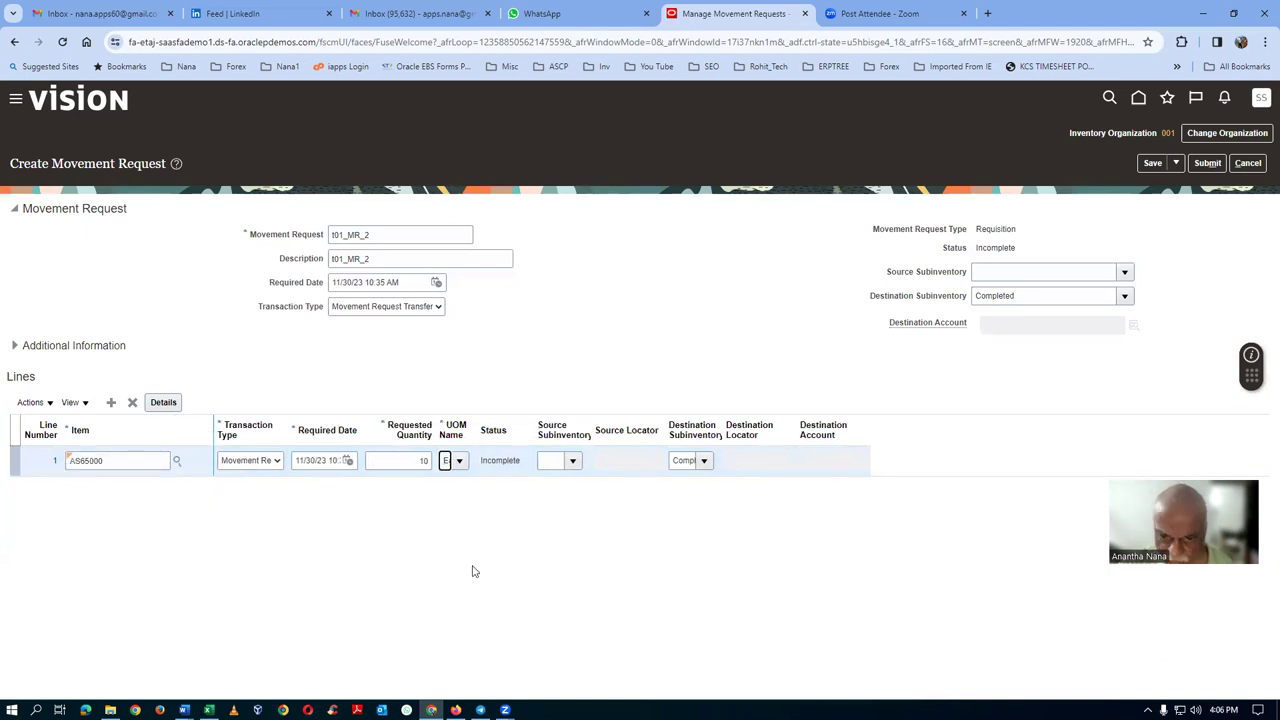
- Submit movement request t01_MR_2 and acknowledge the confirmation
left_click(691, 333)
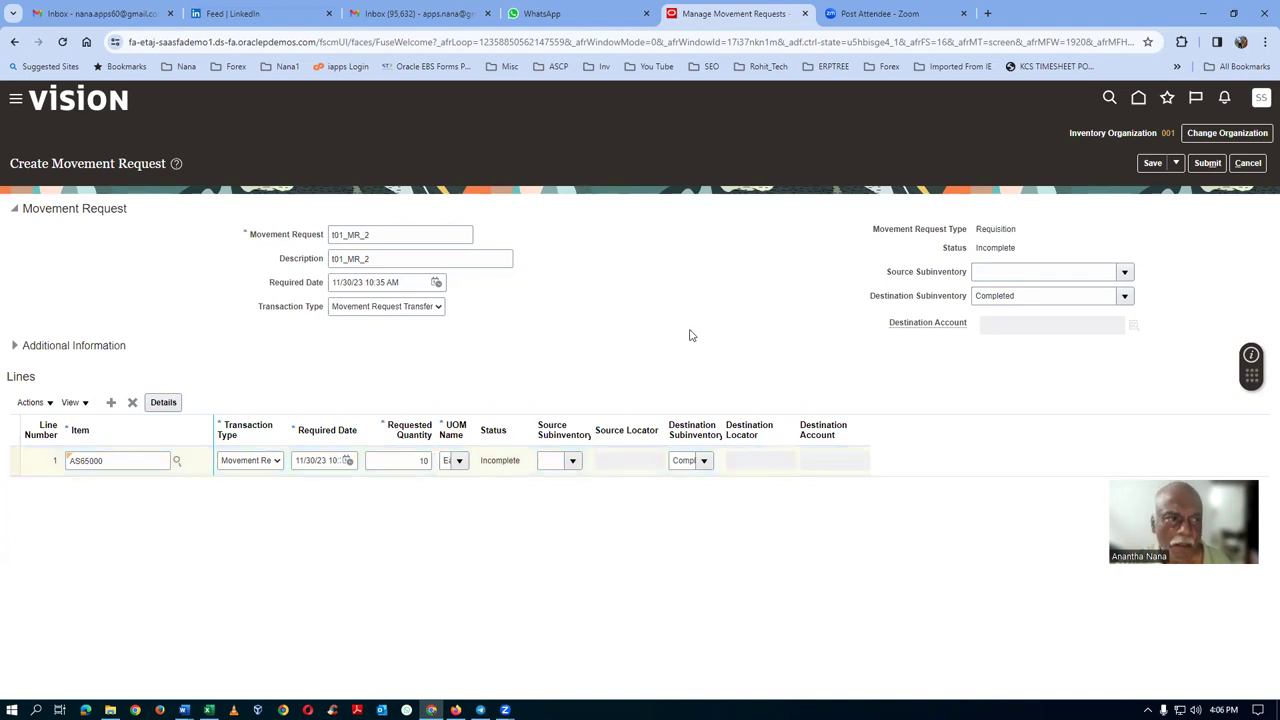
left_click(1208, 164)
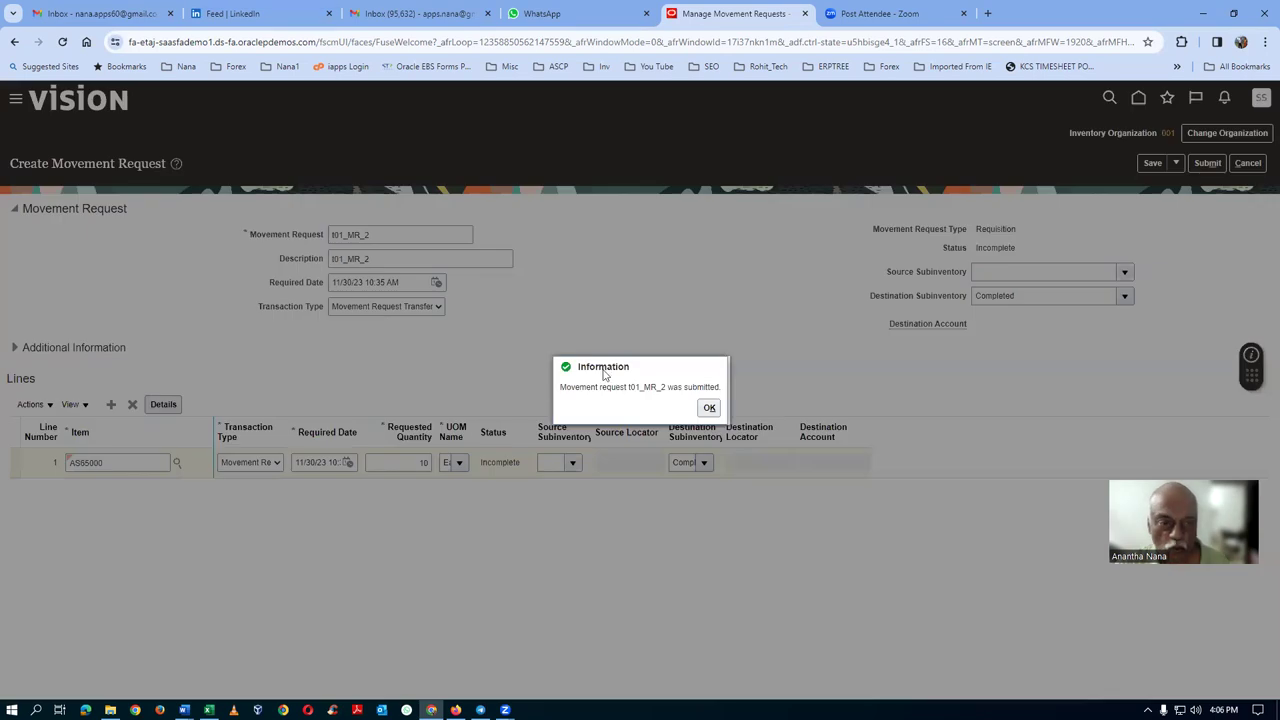
left_click(709, 408)
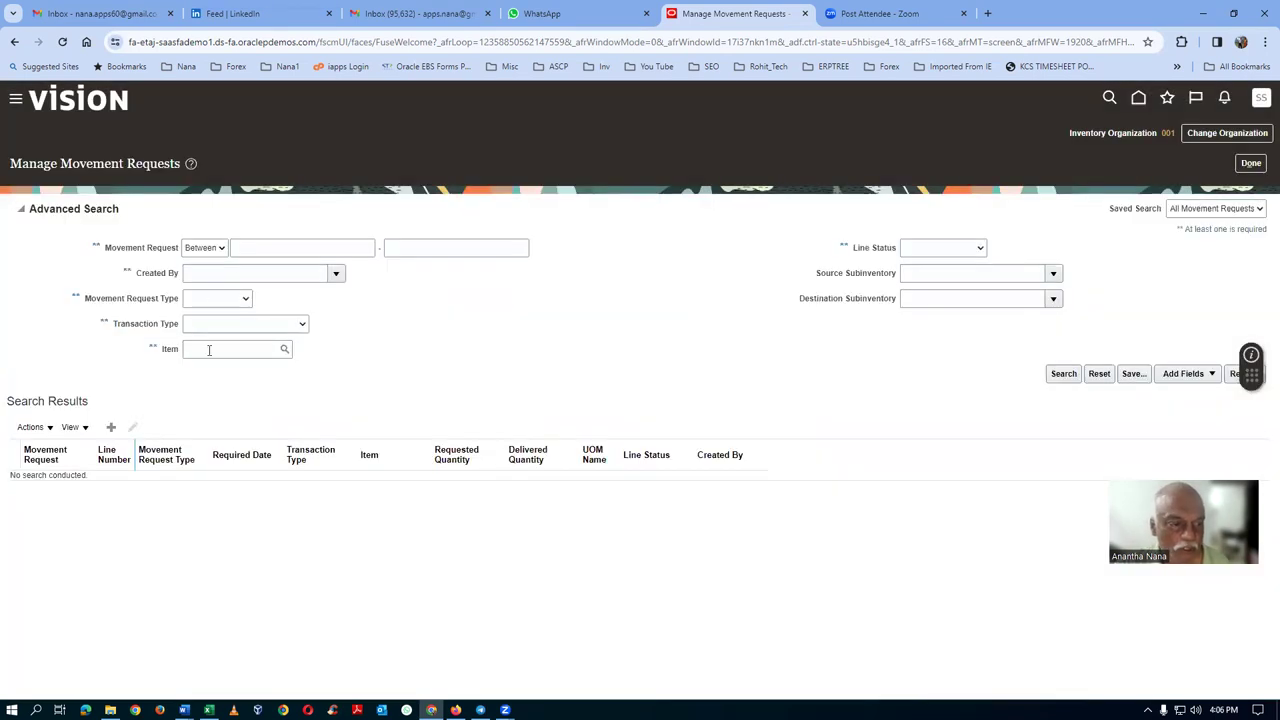
- Search movement requests by item AS65000 to list t01_MR_2 and t01_MR_1
left_click(246, 350)
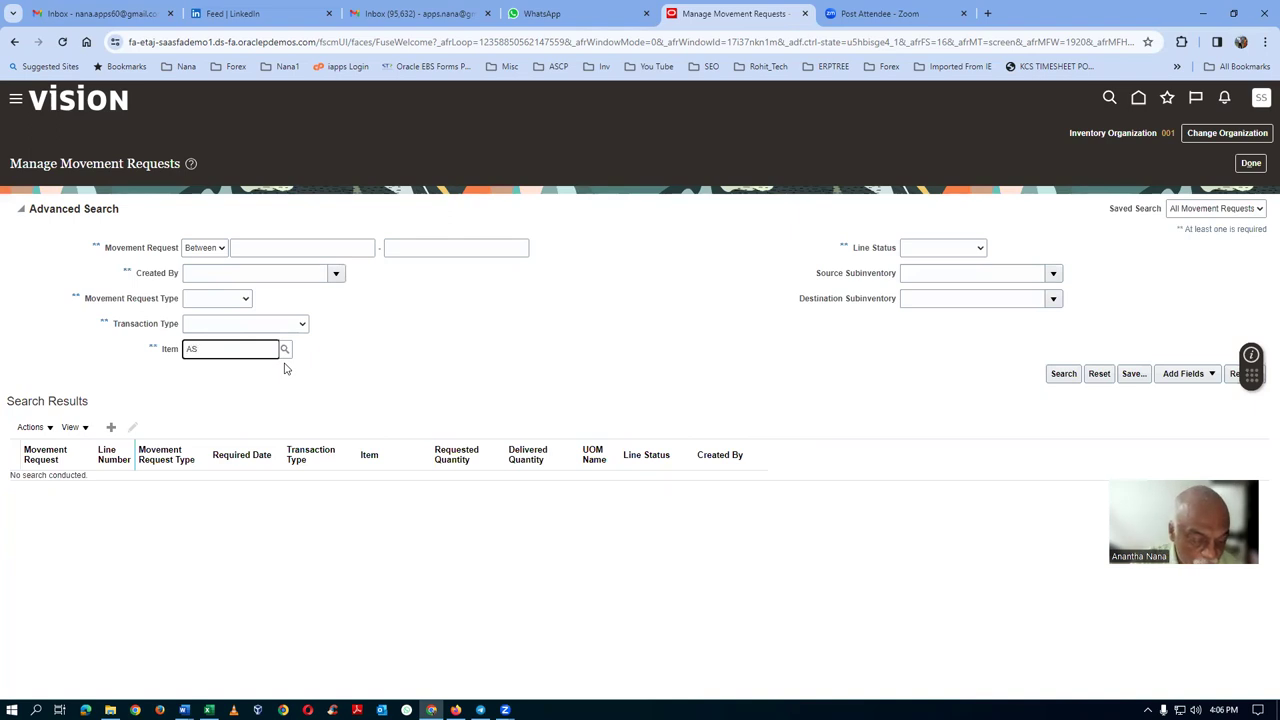
type("AS85000")
left_click(285, 368)
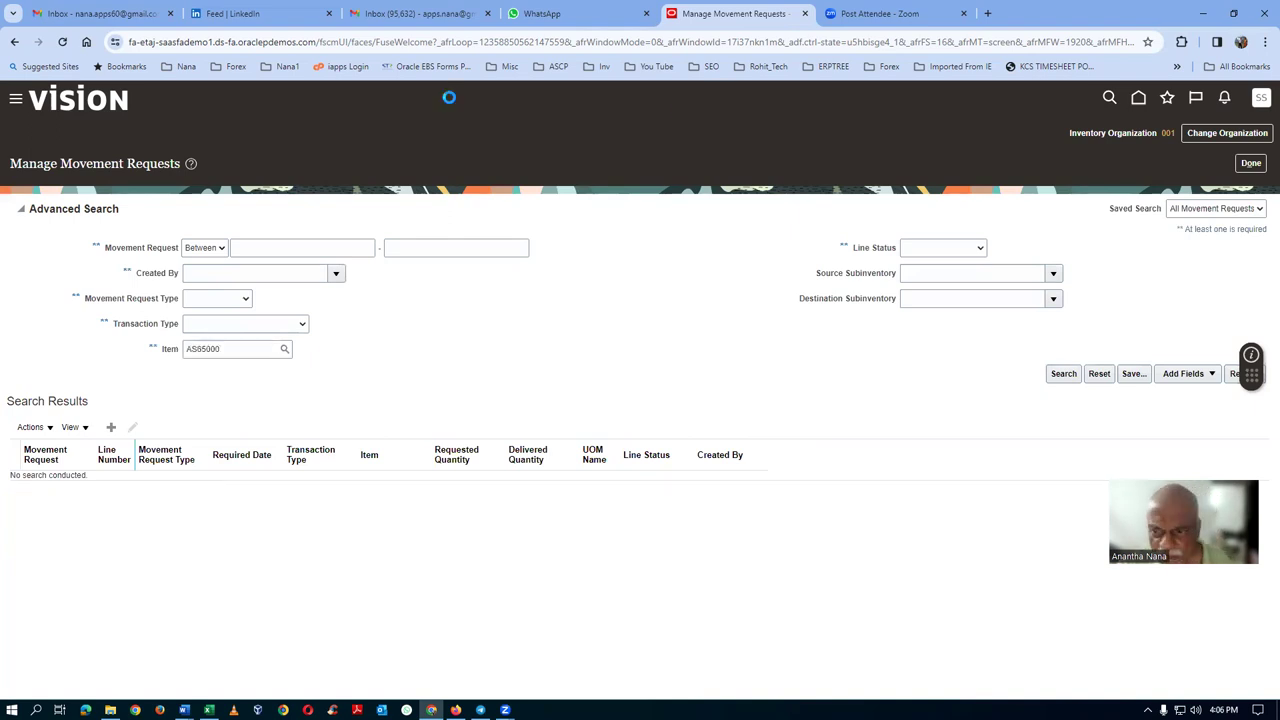
left_click(1065, 375)
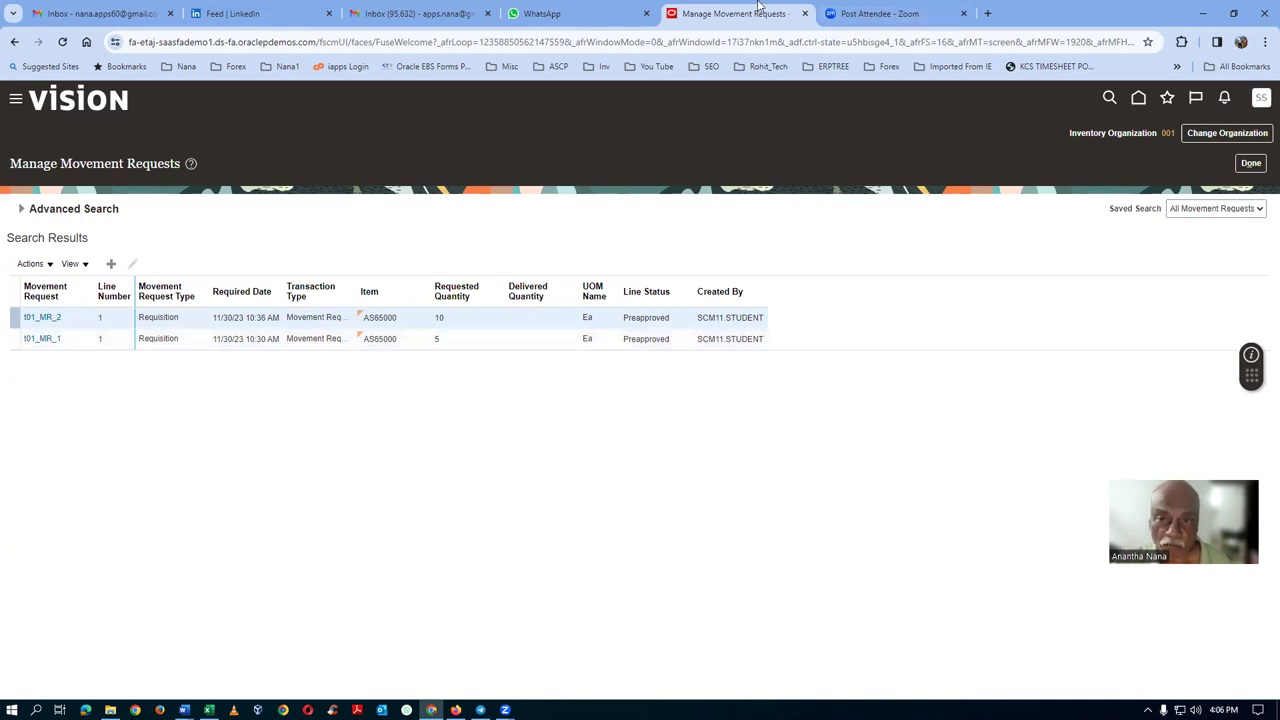
right_click(720, 16)
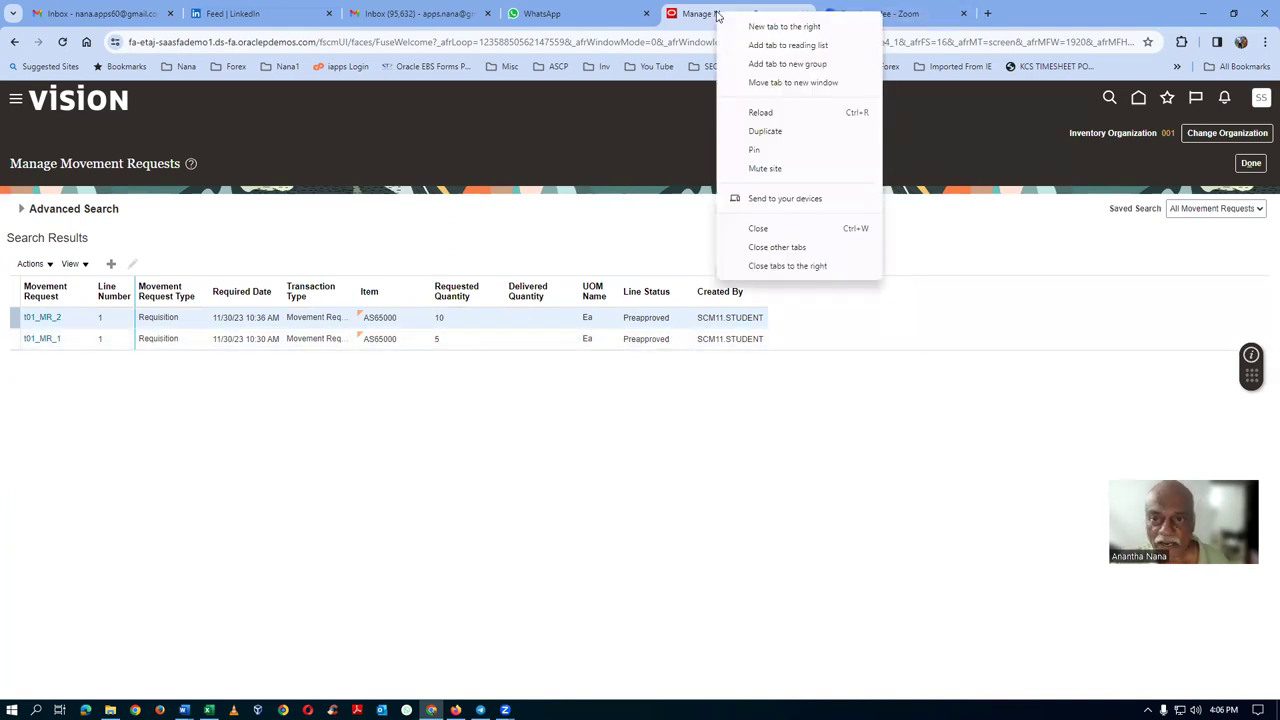
- Duplicate the tab and open Setup and Maintenance in the new tab
left_click(765, 131)
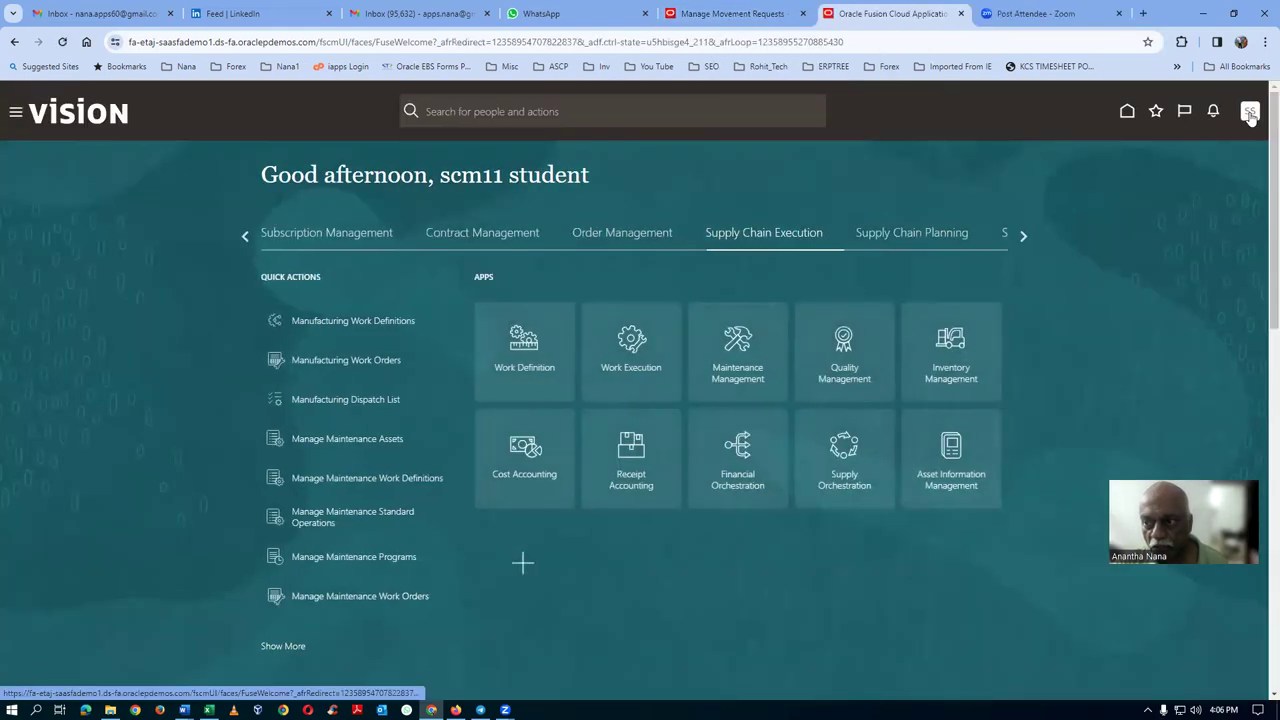
left_click(1250, 112)
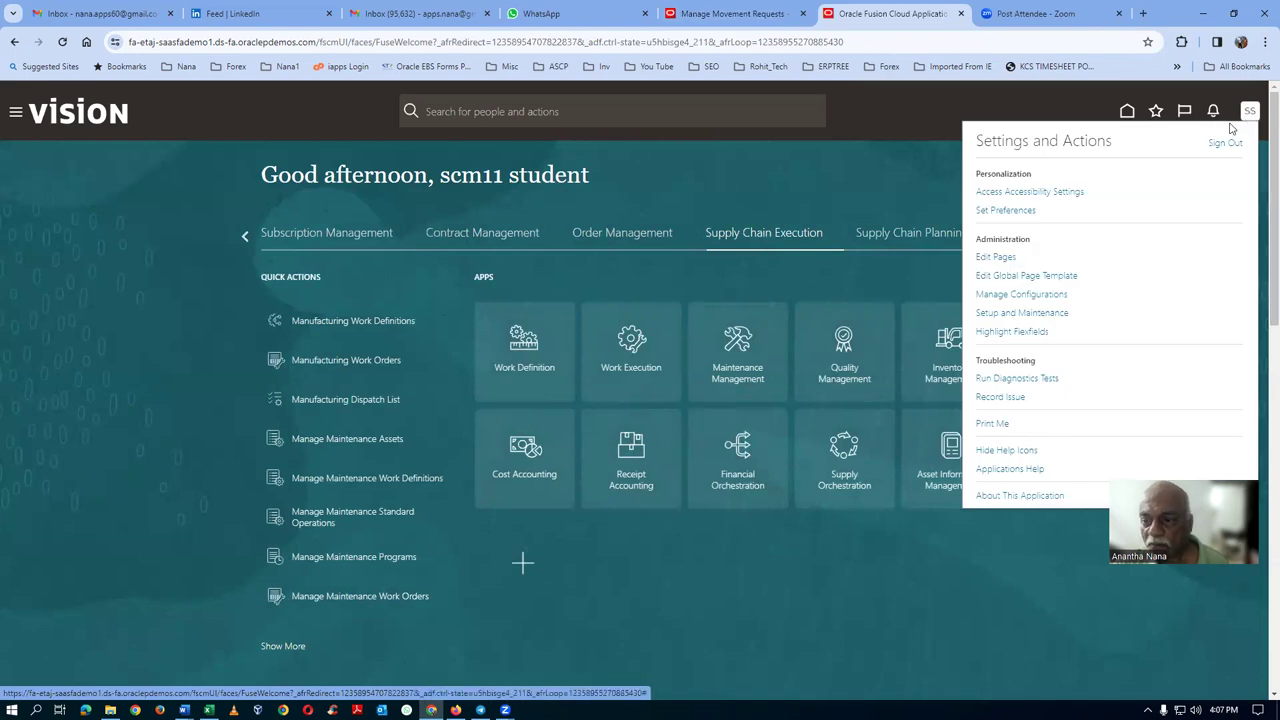
left_click(1022, 313)
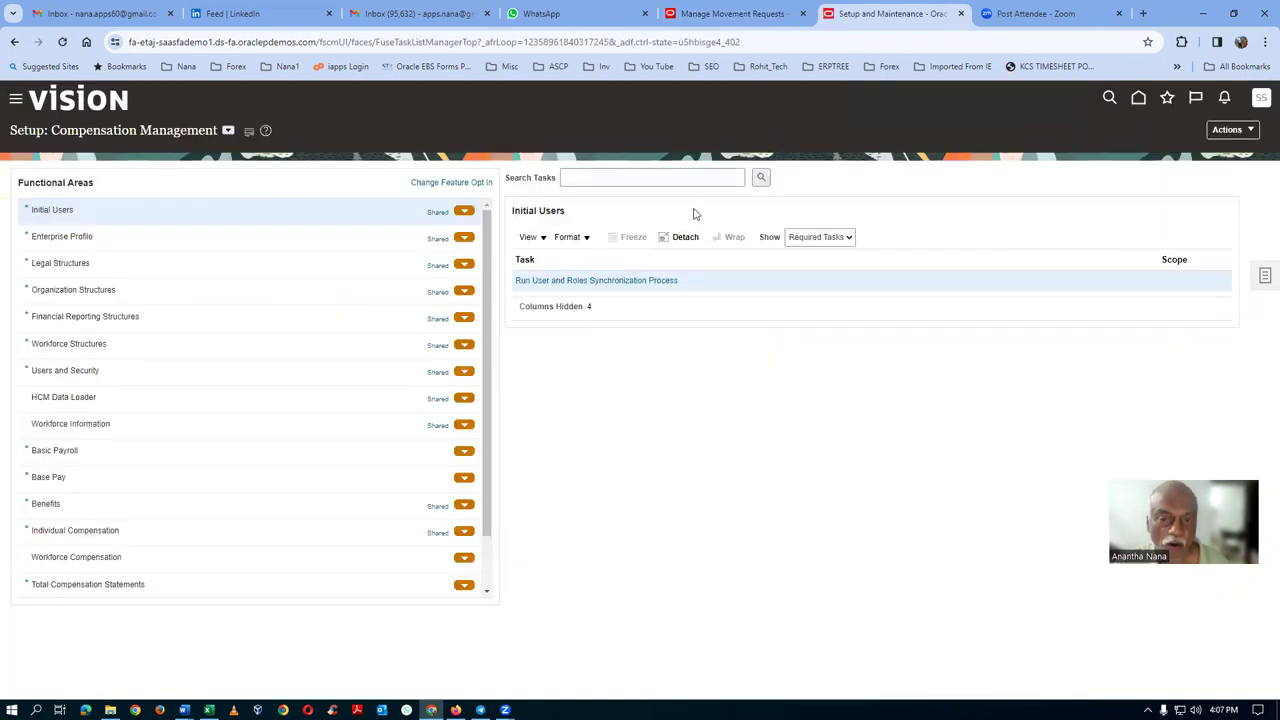
left_click(1264, 276)
left_click(1093, 282)
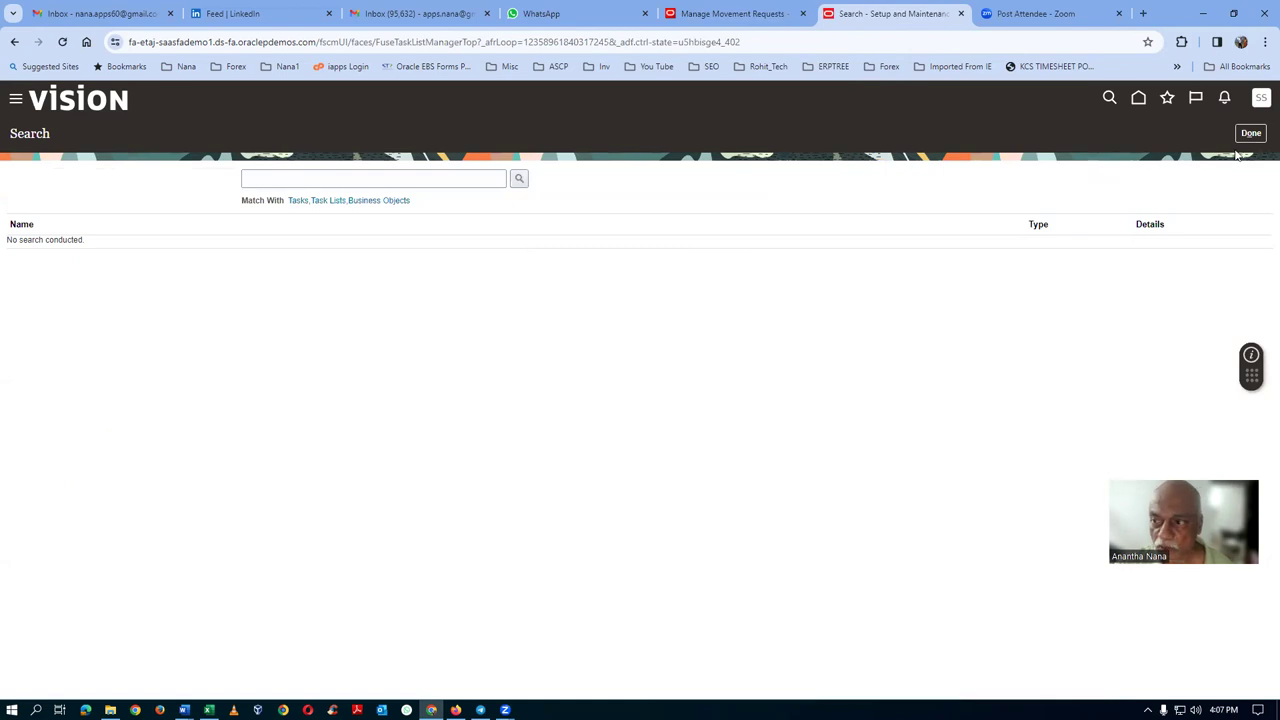
left_click(1250, 133)
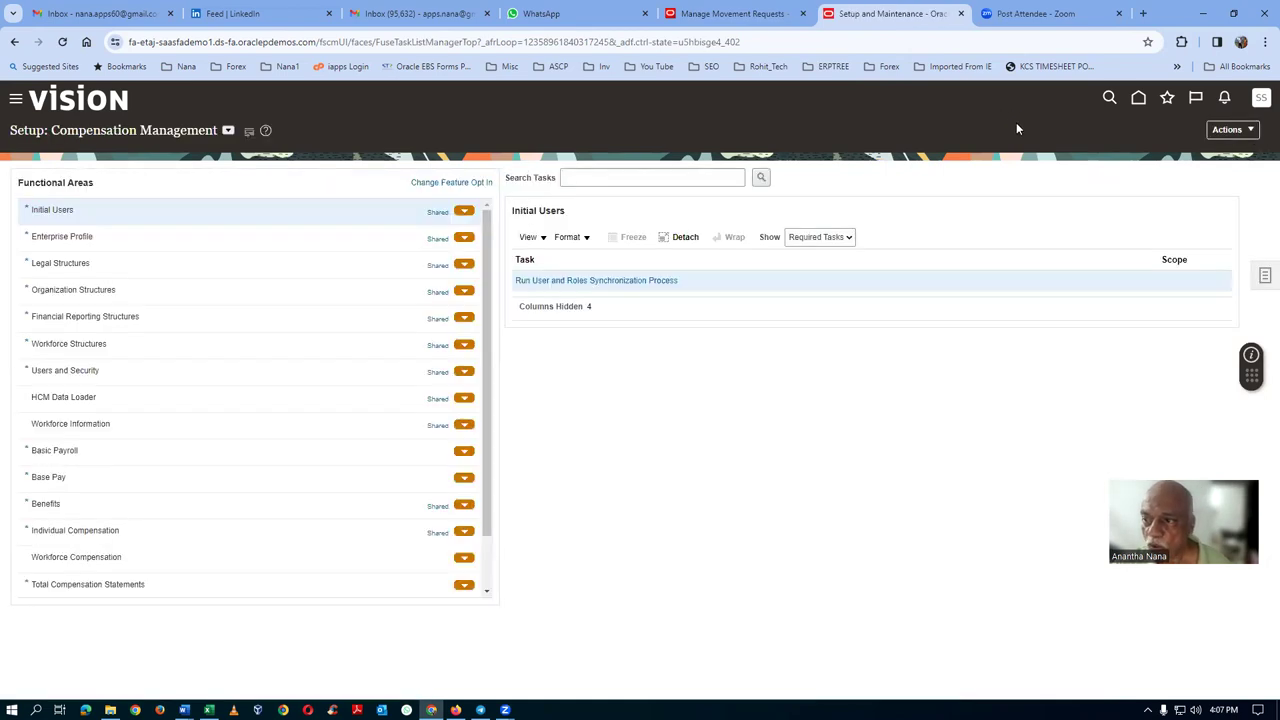
- From Go to Offerings, select Manufacturing and Supply Chain Materials Management and show its Opt In Features
left_click(1228, 129)
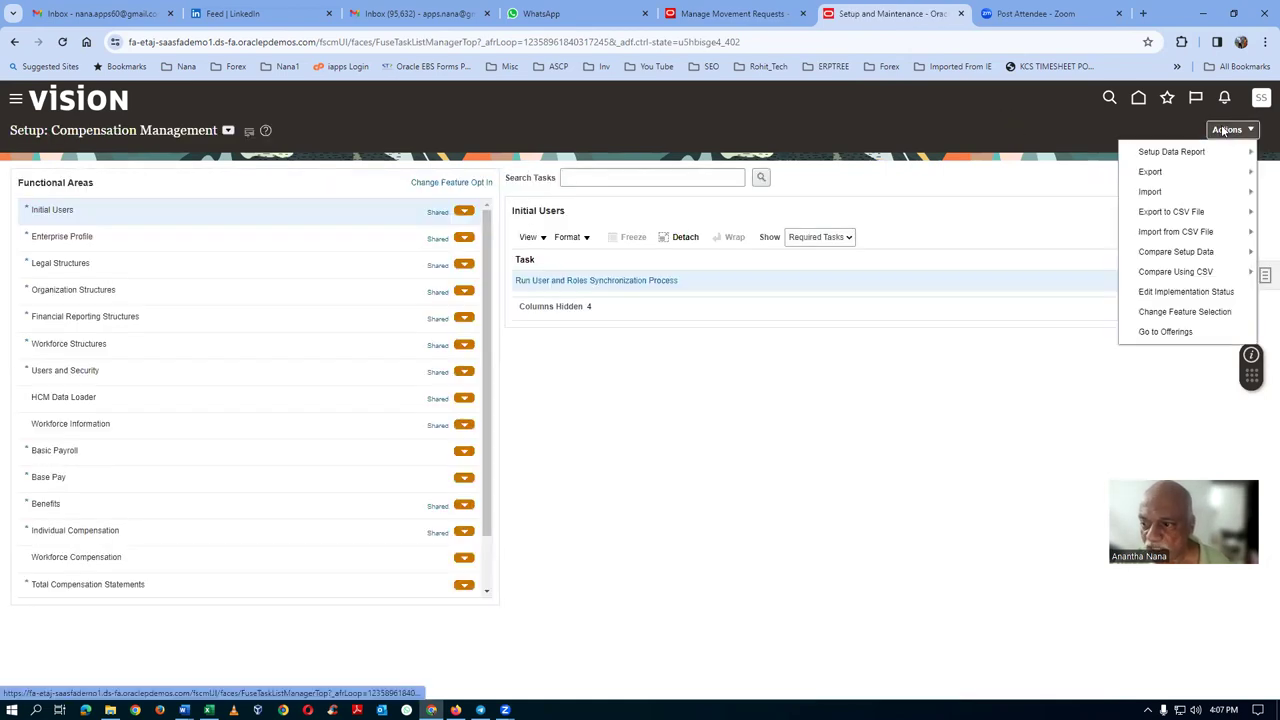
left_click(1172, 332)
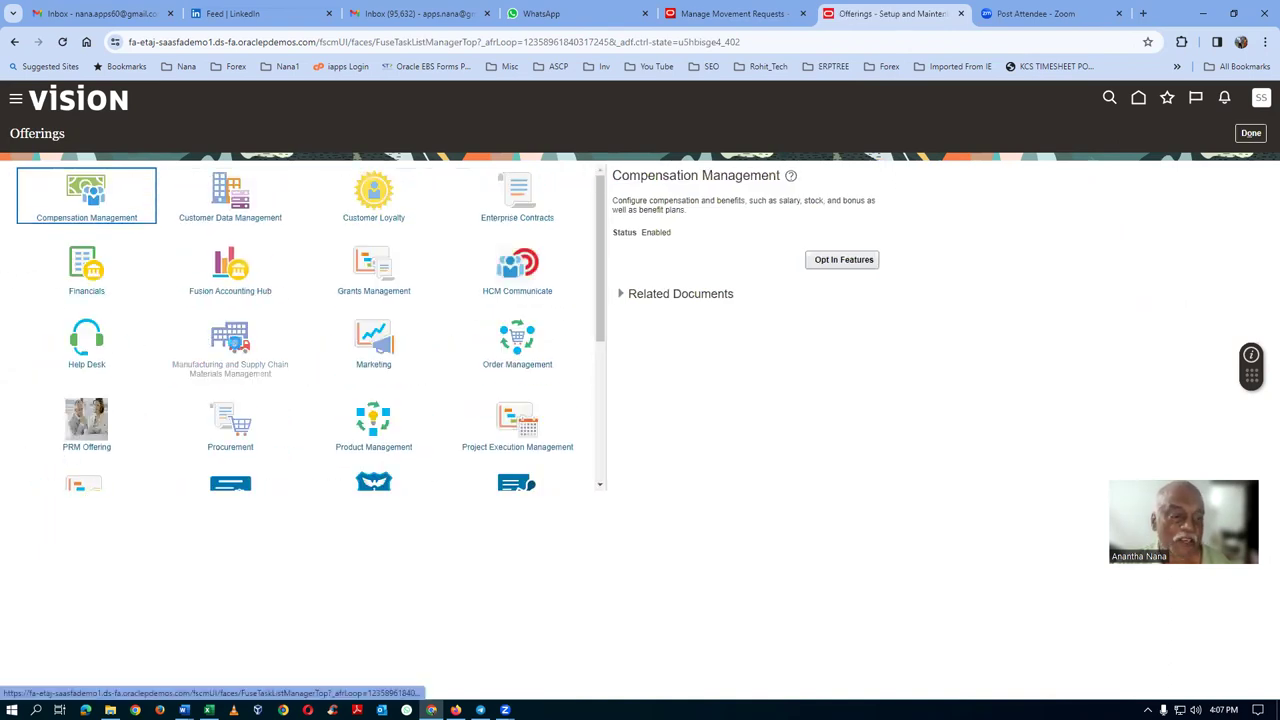
left_click(236, 347)
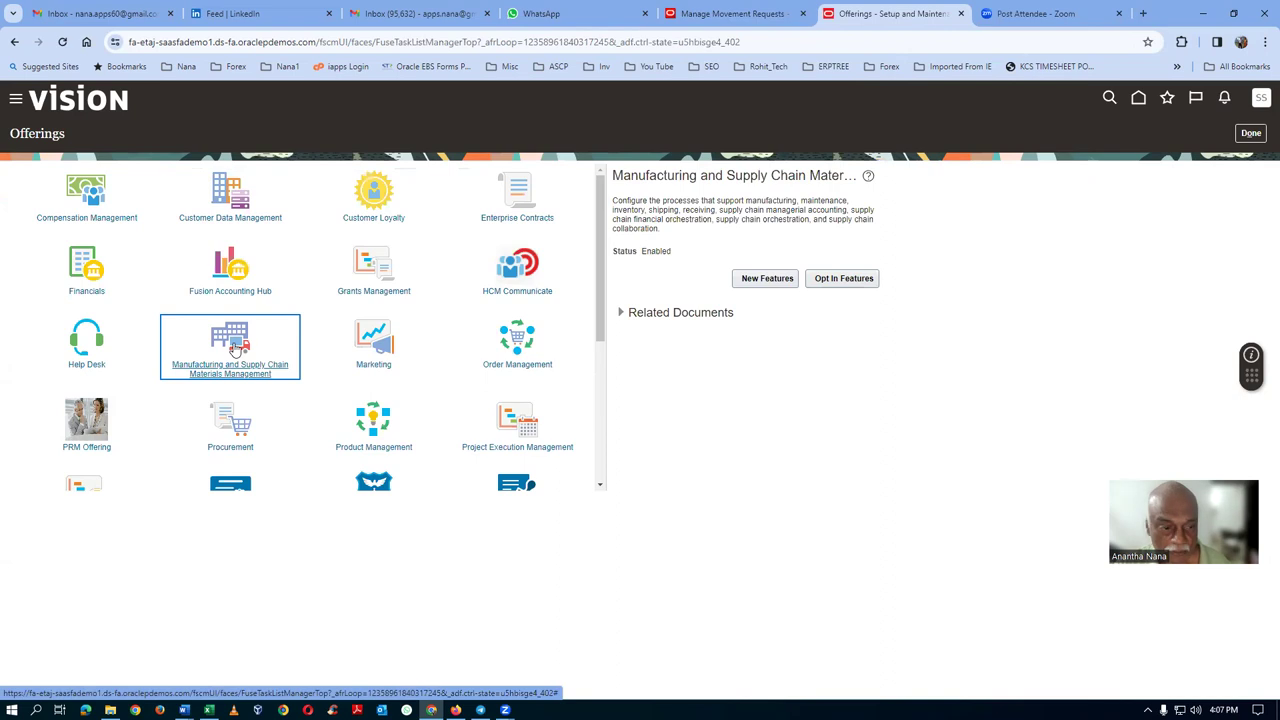
left_click(843, 278)
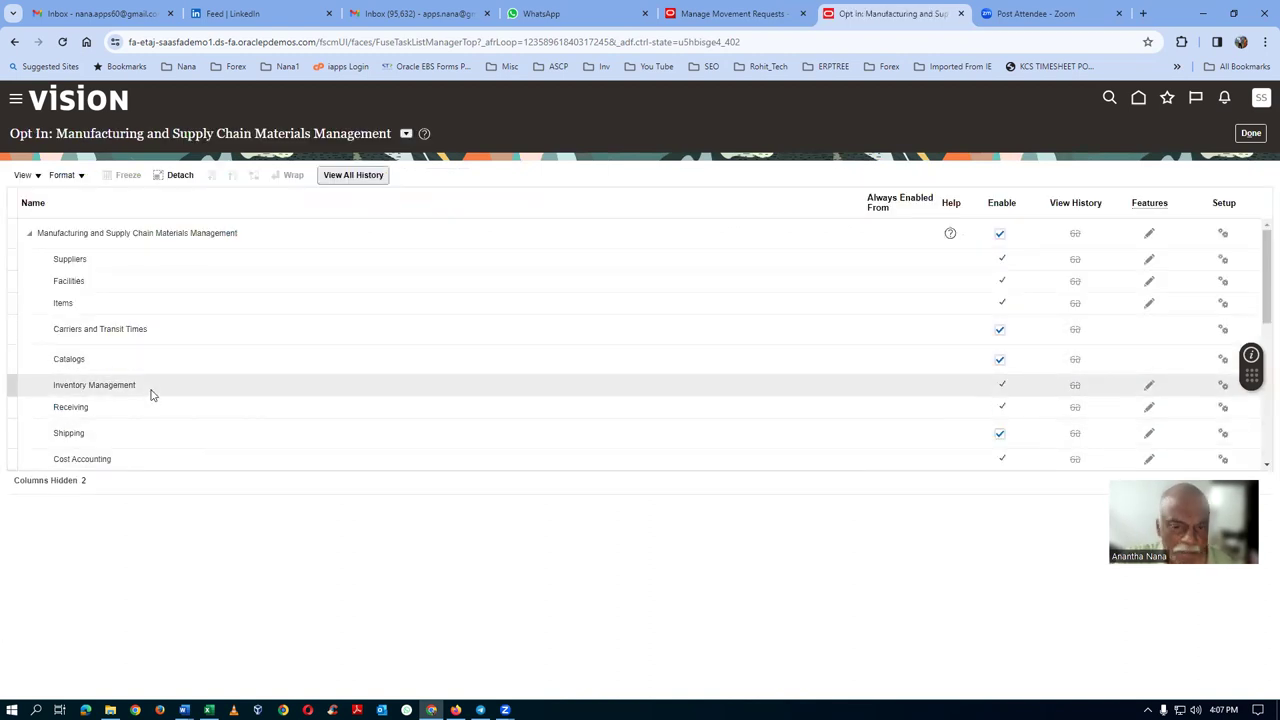
- Enable Use Approvals for Movement Requests under Inventory Management features and save the opt-in
left_click(1149, 388)
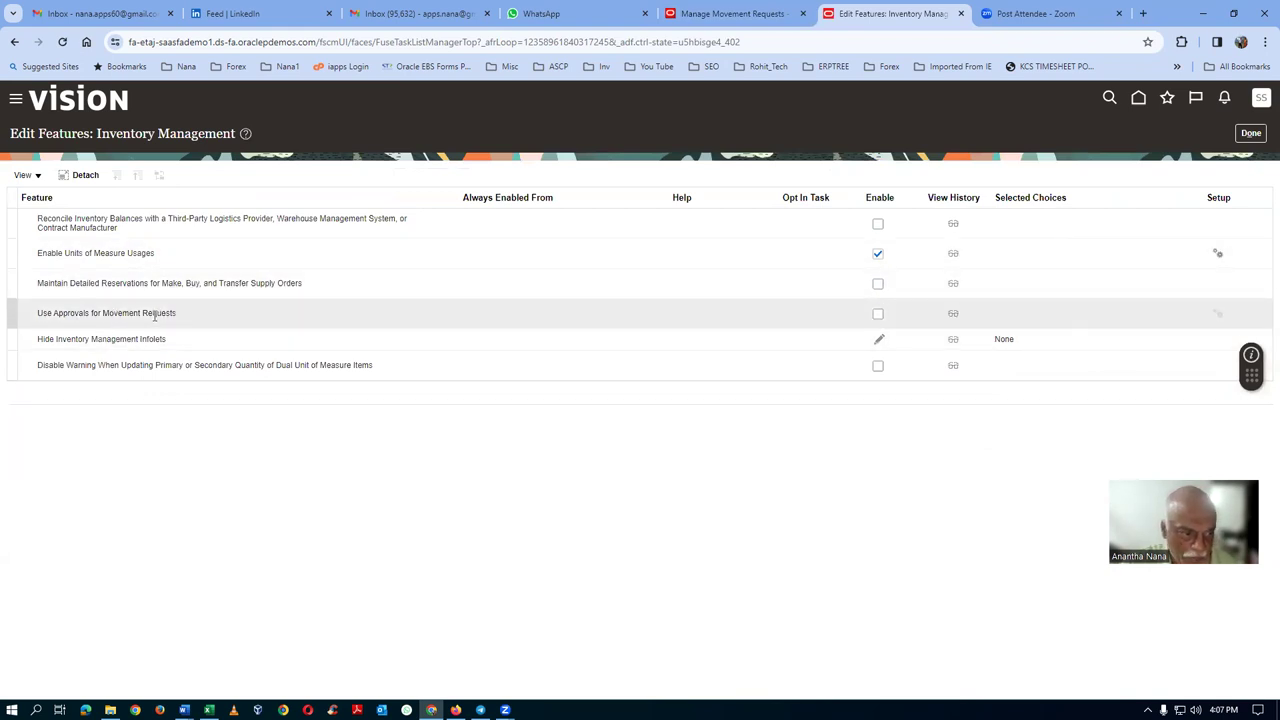
left_click(878, 313)
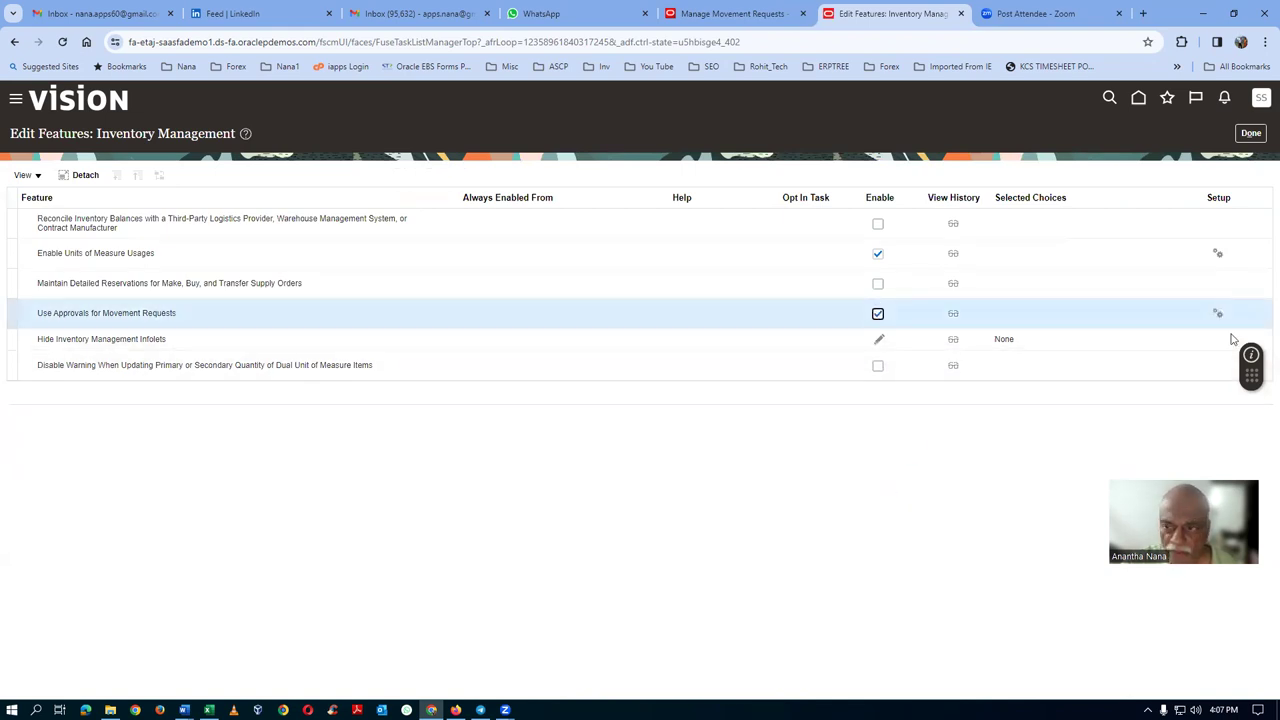
left_click(1250, 134)
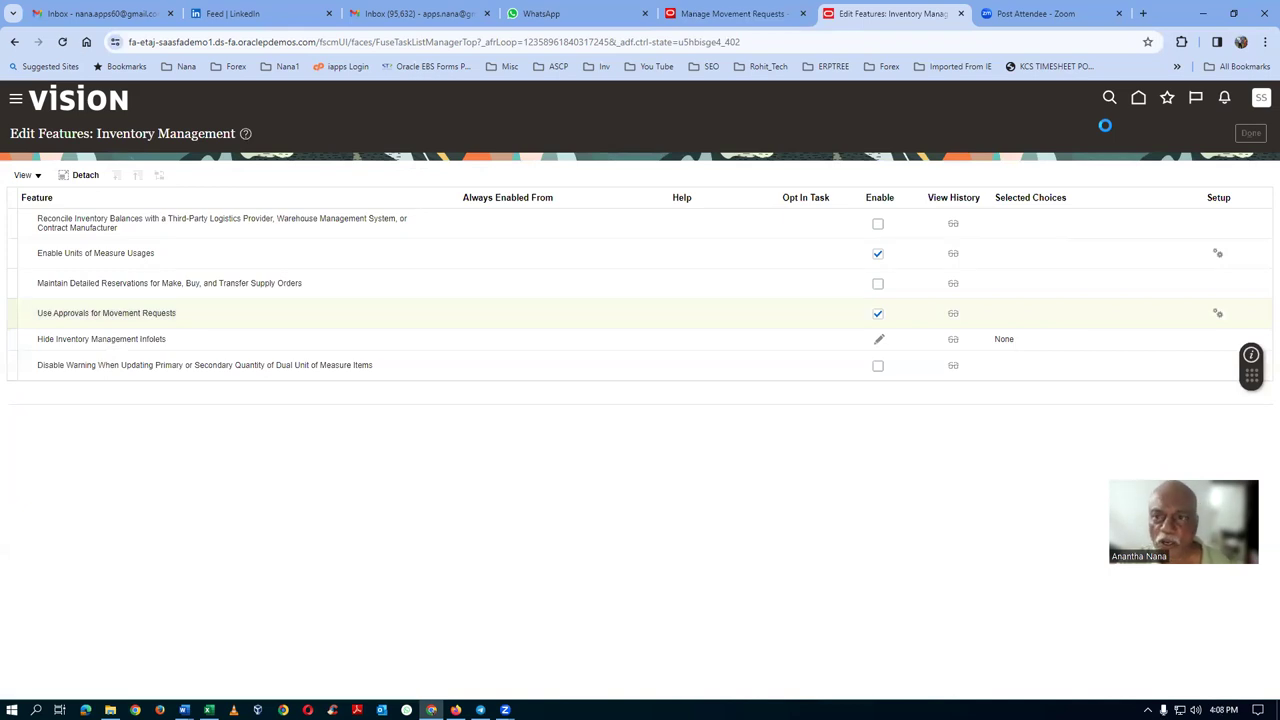
left_click(1245, 133)
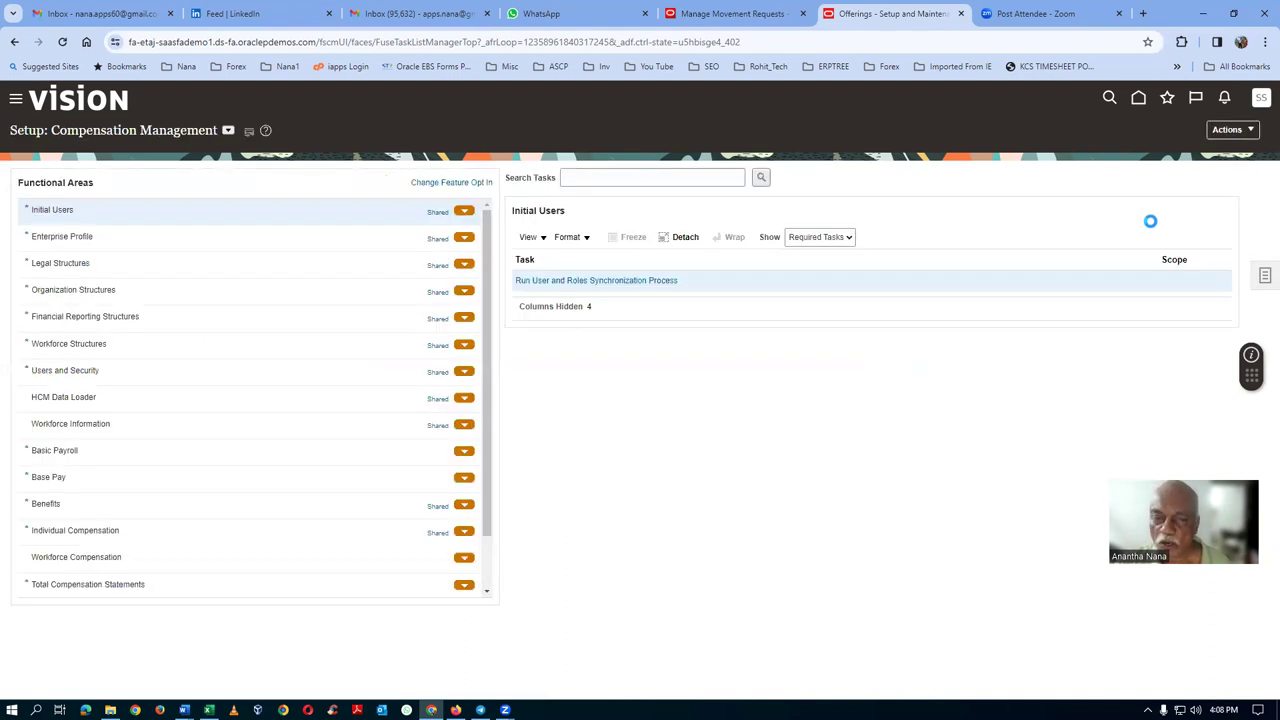
left_click(1238, 132)
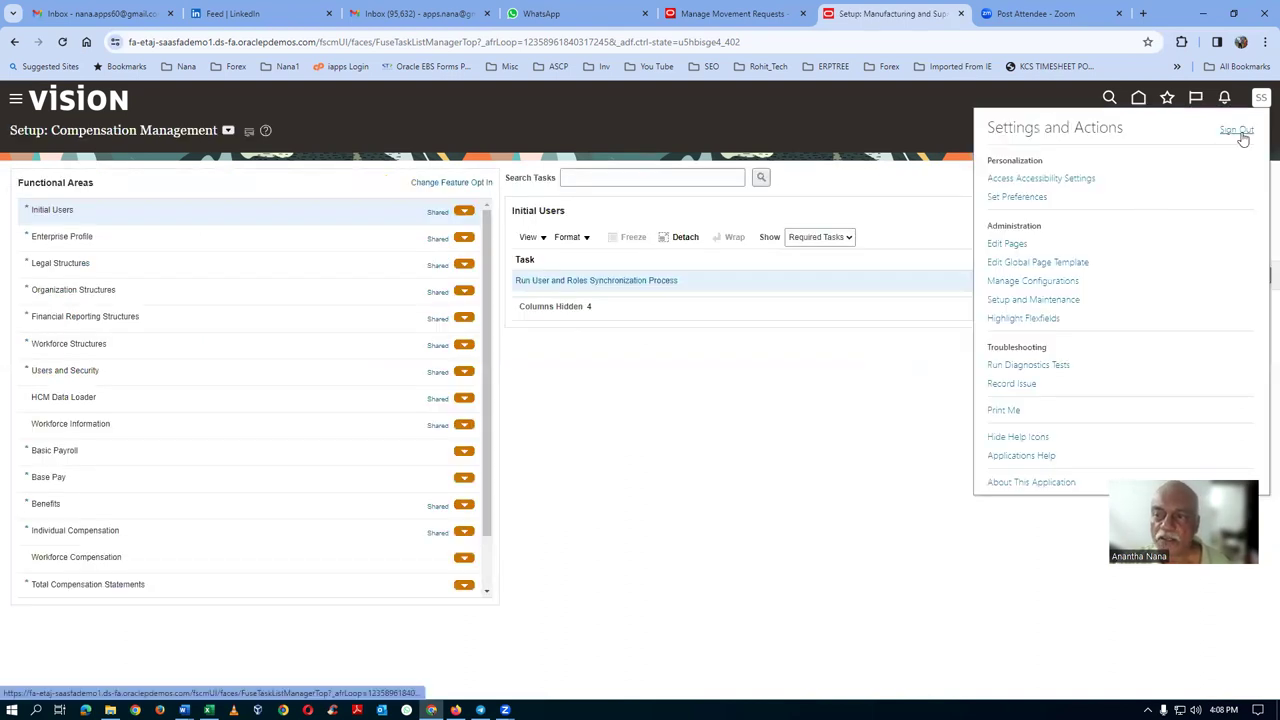
- Close the old Manage Movement Requests tab, confirm the sign-out, and sign back in
left_click(804, 13)
left_click(615, 368)
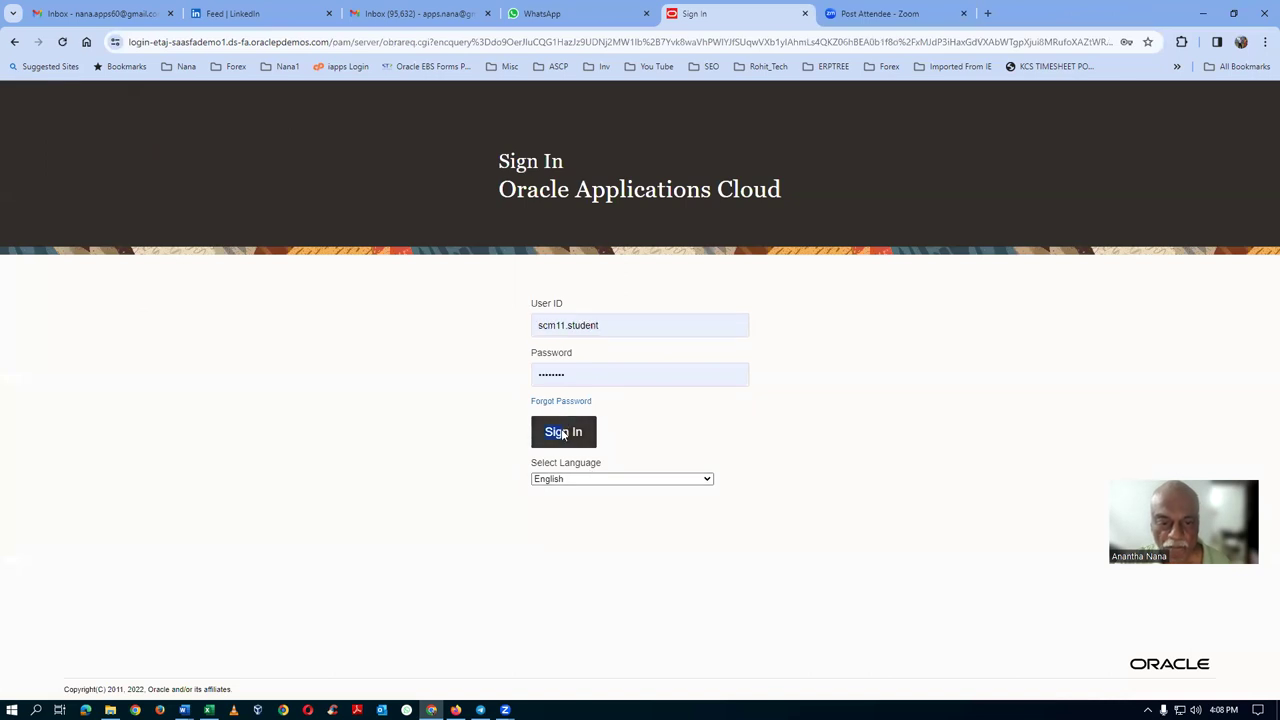
double_click(563, 431)
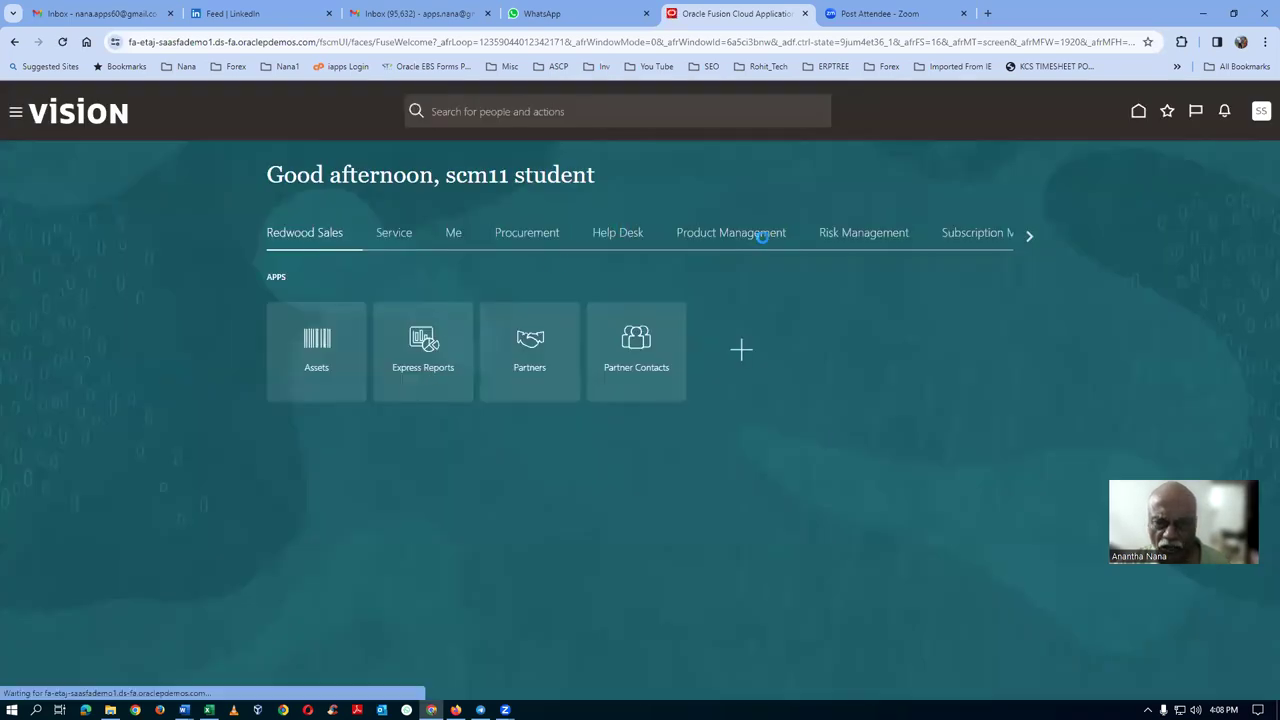
- Go to Supply Chain Execution > Inventory Management > Manage Movement Requests and start a new request
left_click(1025, 236)
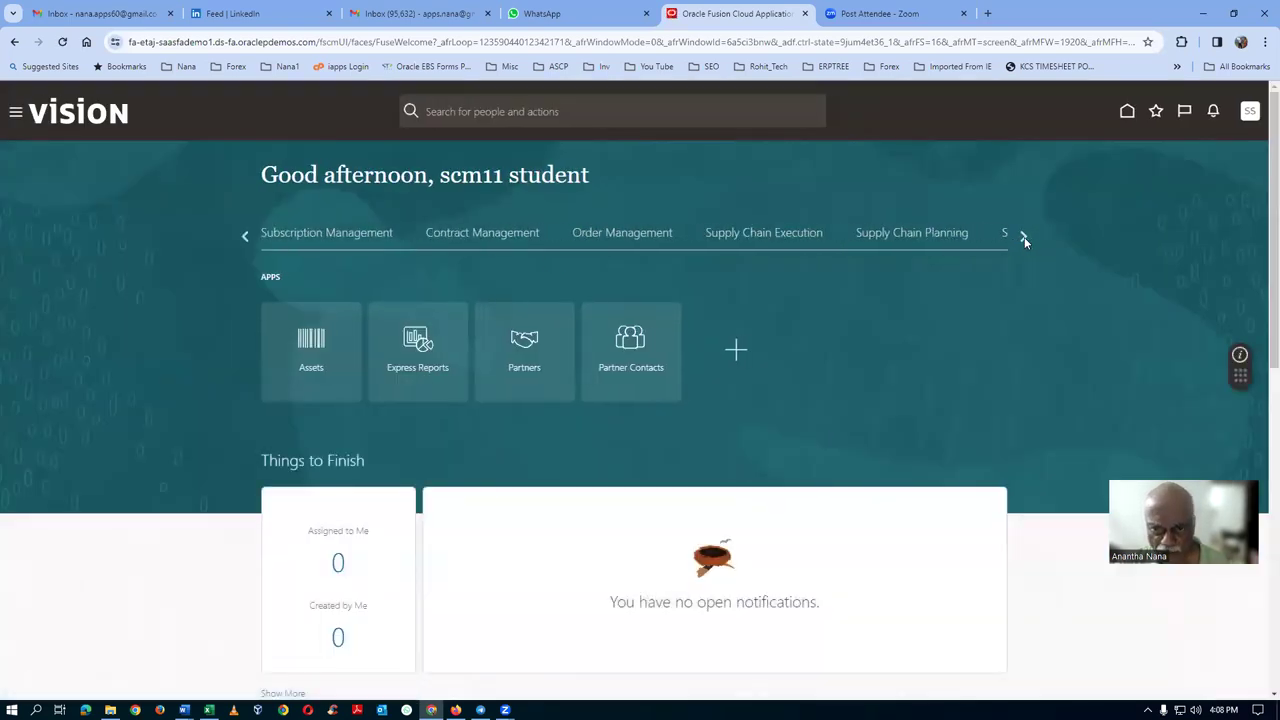
left_click(748, 246)
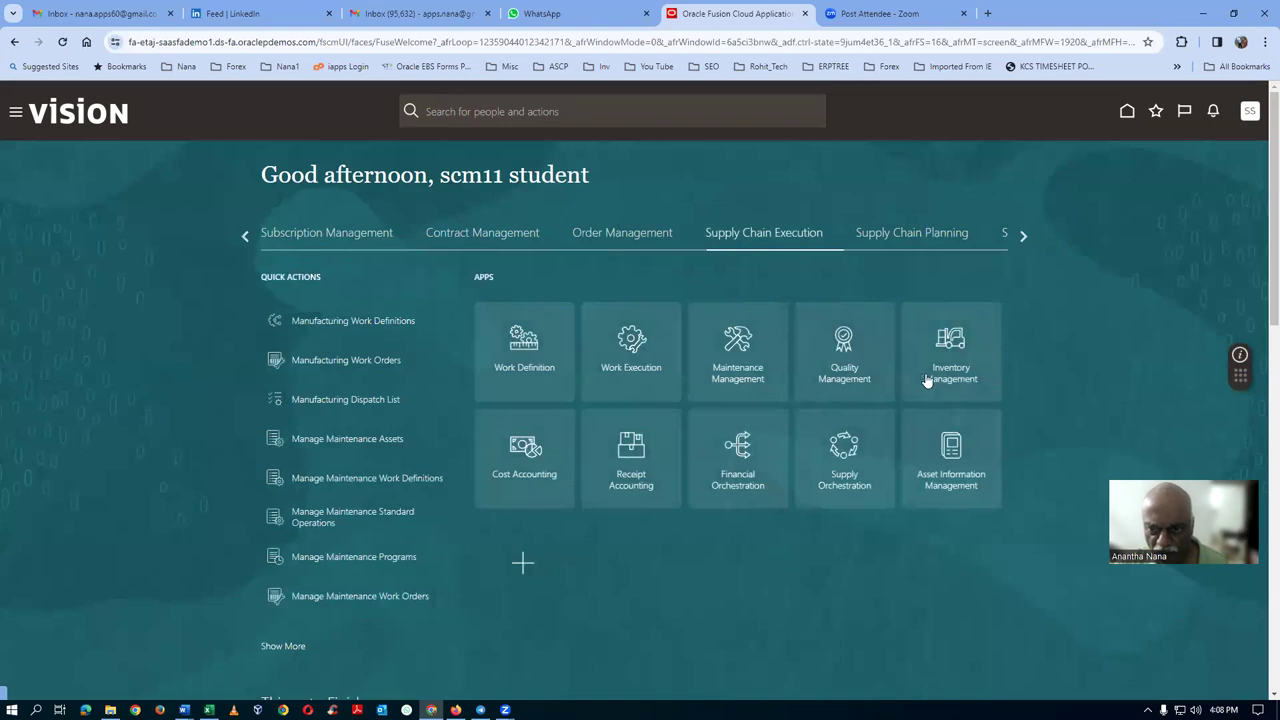
left_click(1007, 370)
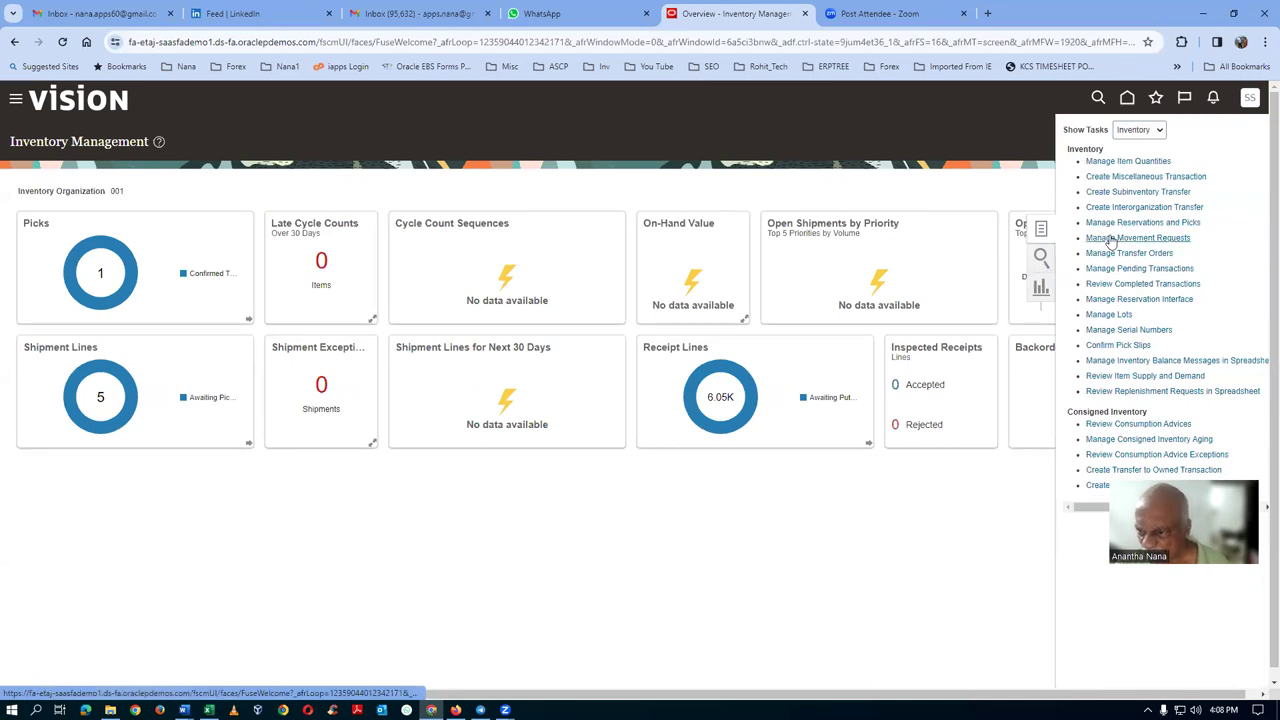
left_click(1110, 240)
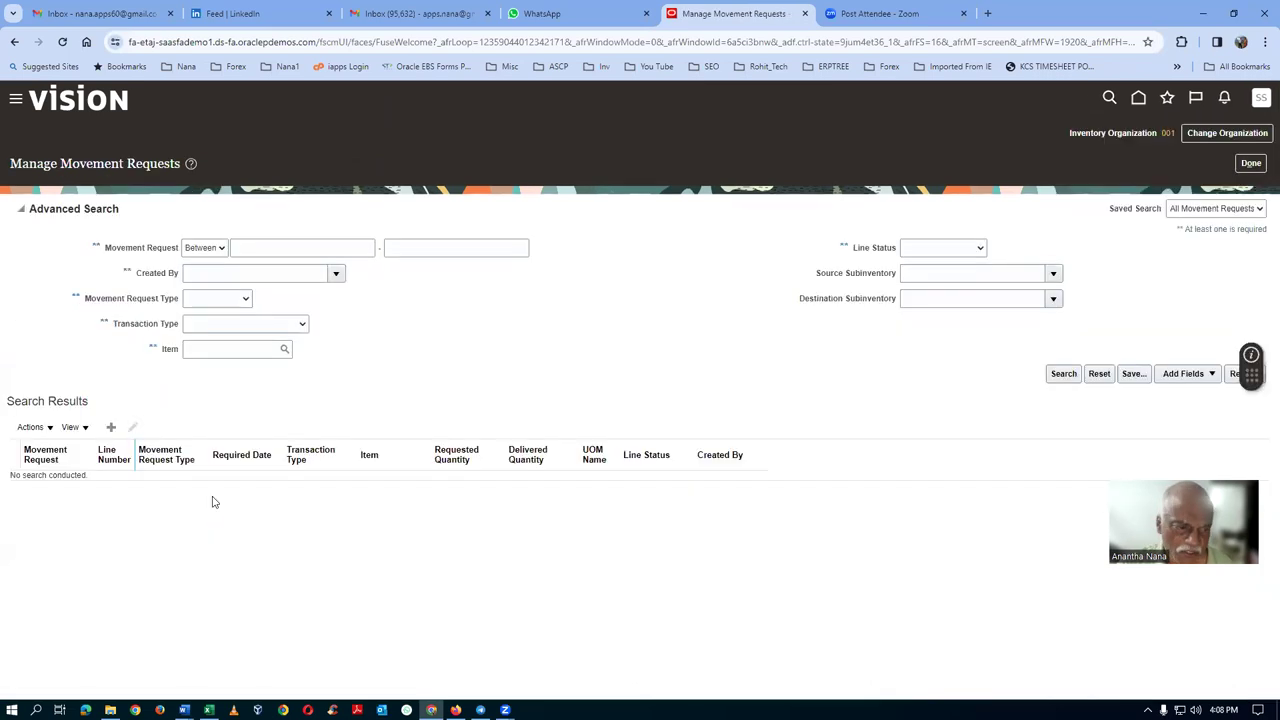
left_click(112, 428)
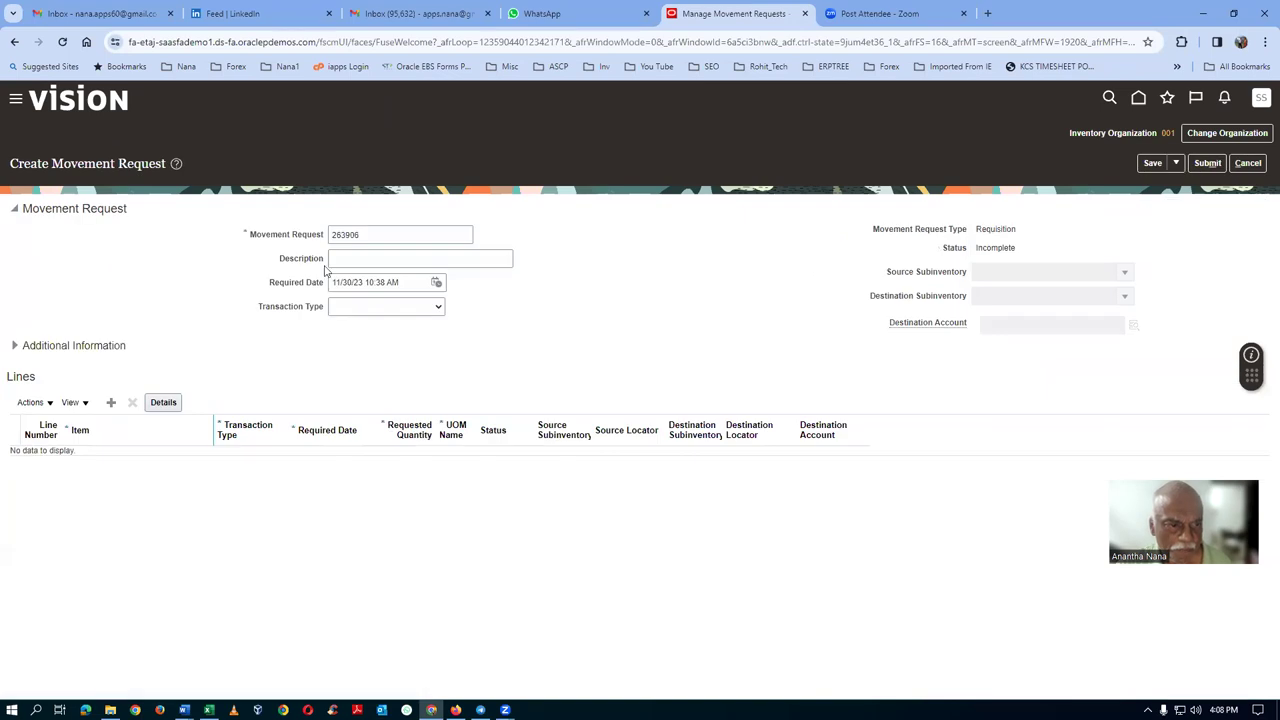
- Name the request t01_MR_3 with the same description, Movement Request Transfer type, and Completed destination
type("t01_MR")
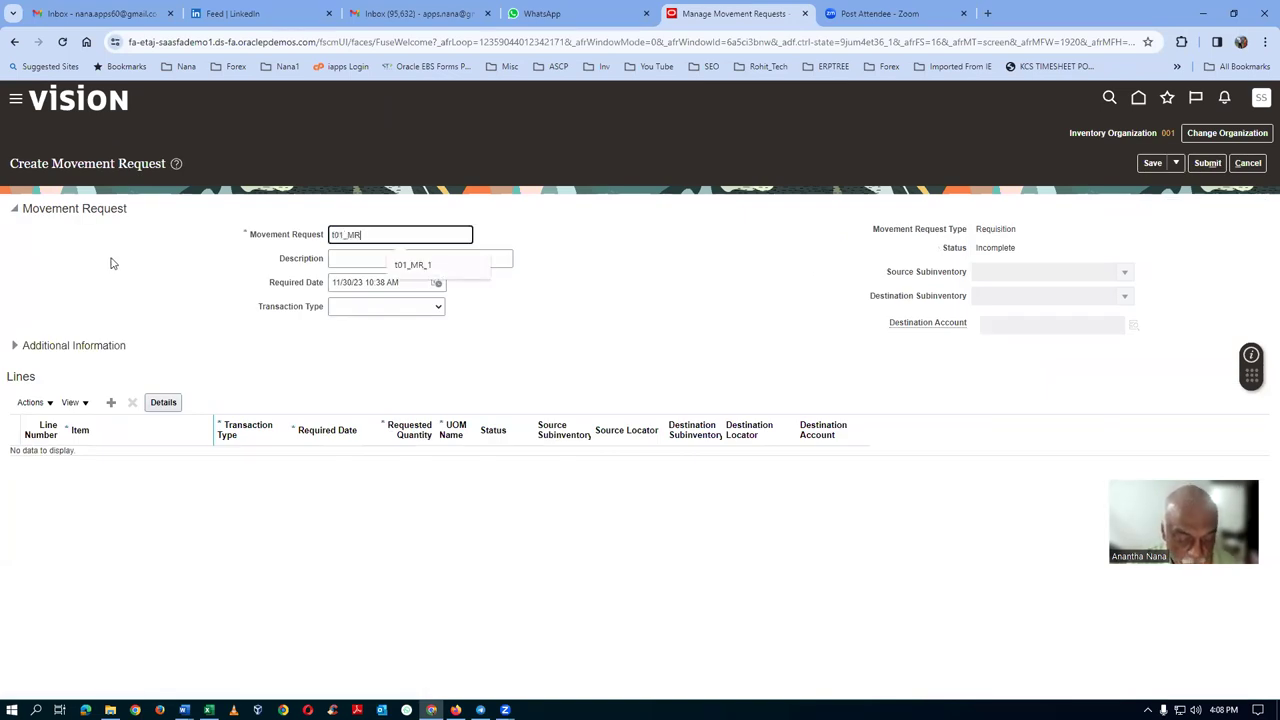
type("_3")
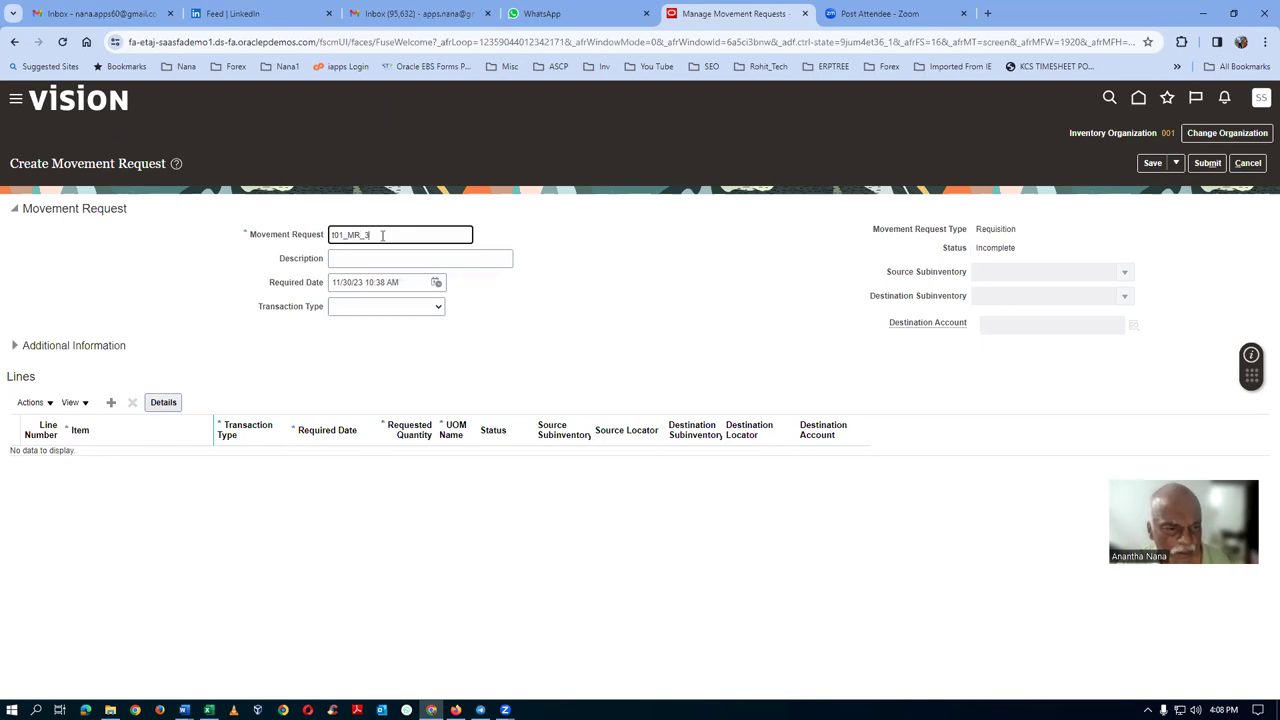
key("ctrl+a")
key("ctrl+c")
left_click(360, 255)
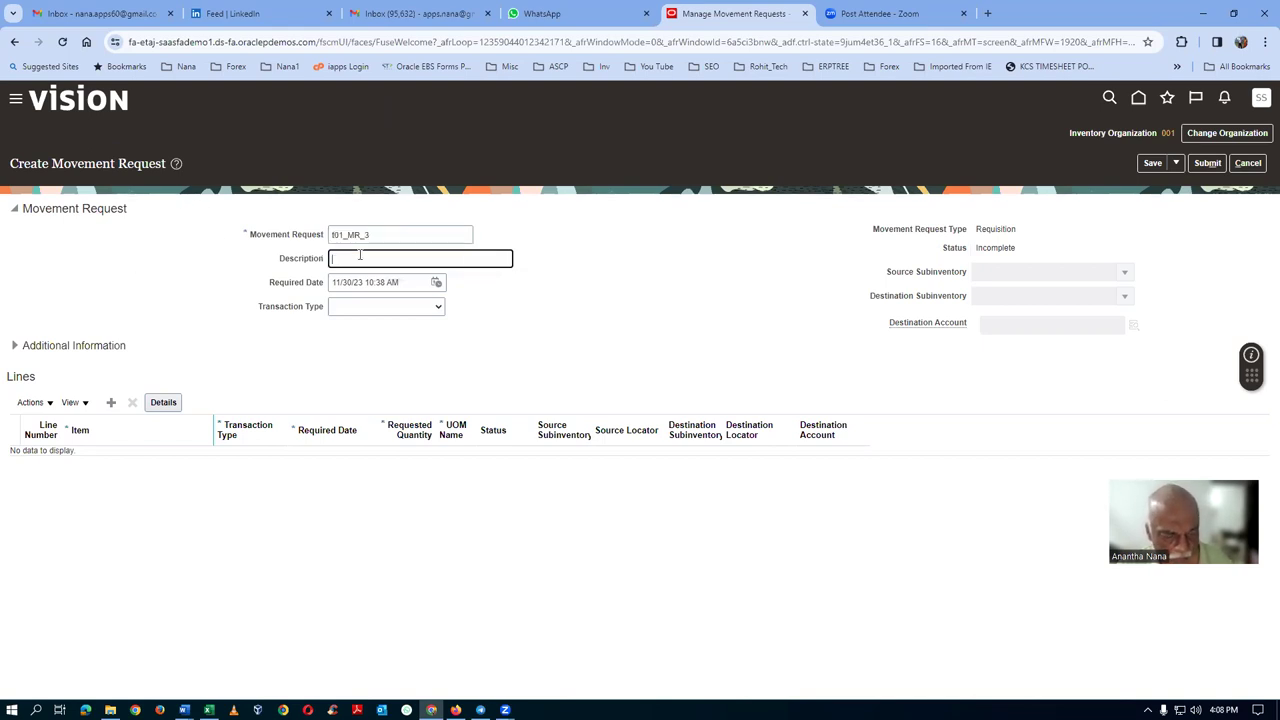
key("ctrl+v")
left_click(390, 306)
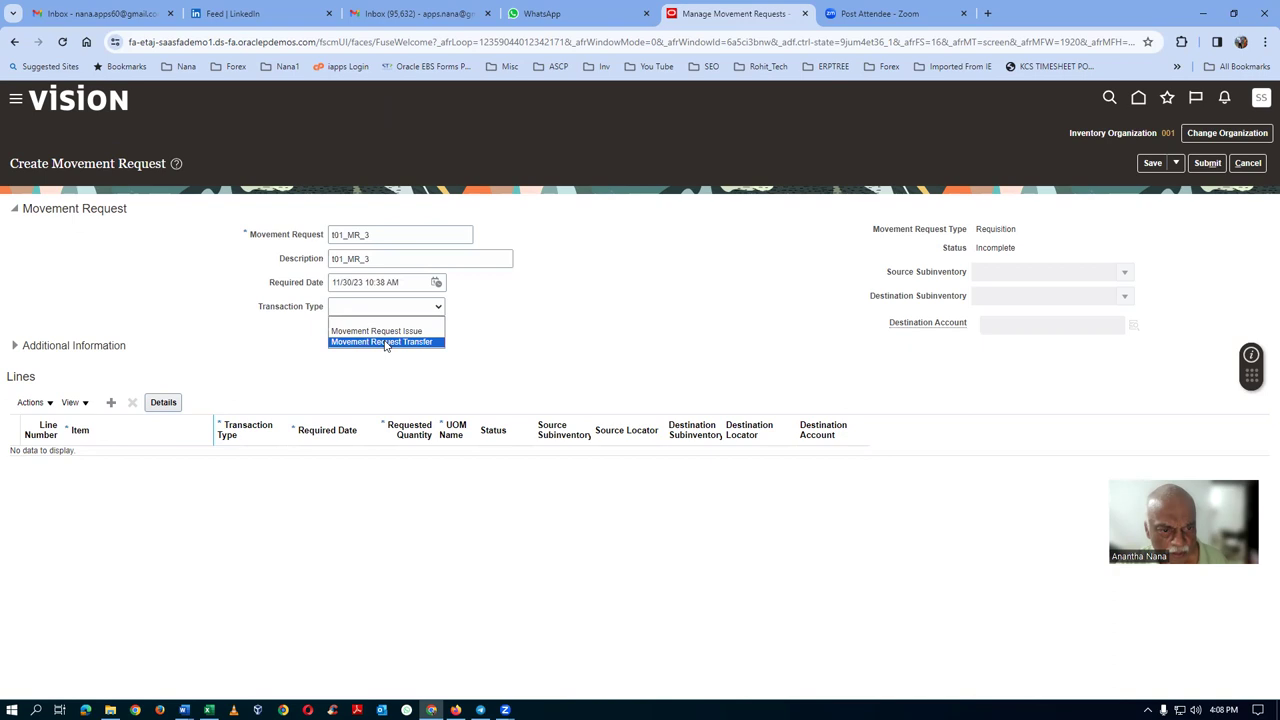
left_click(383, 340)
left_click(988, 293)
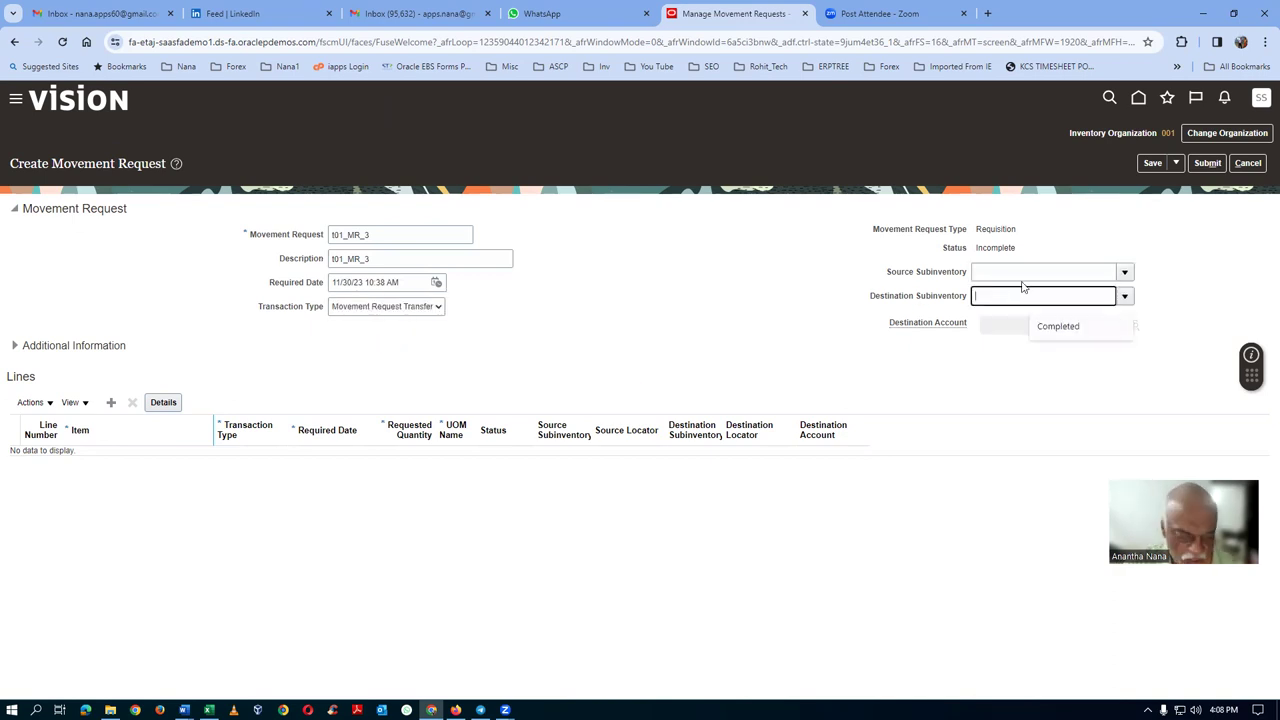
type("Comple")
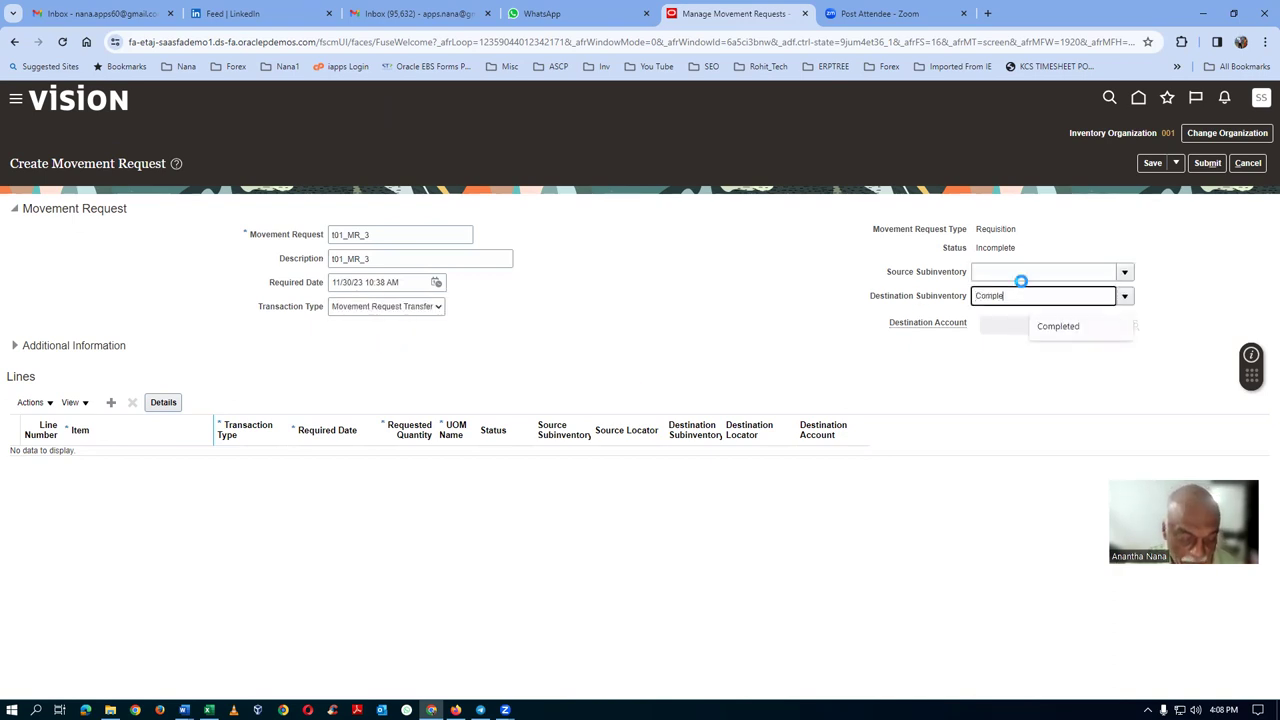
key("Tab")
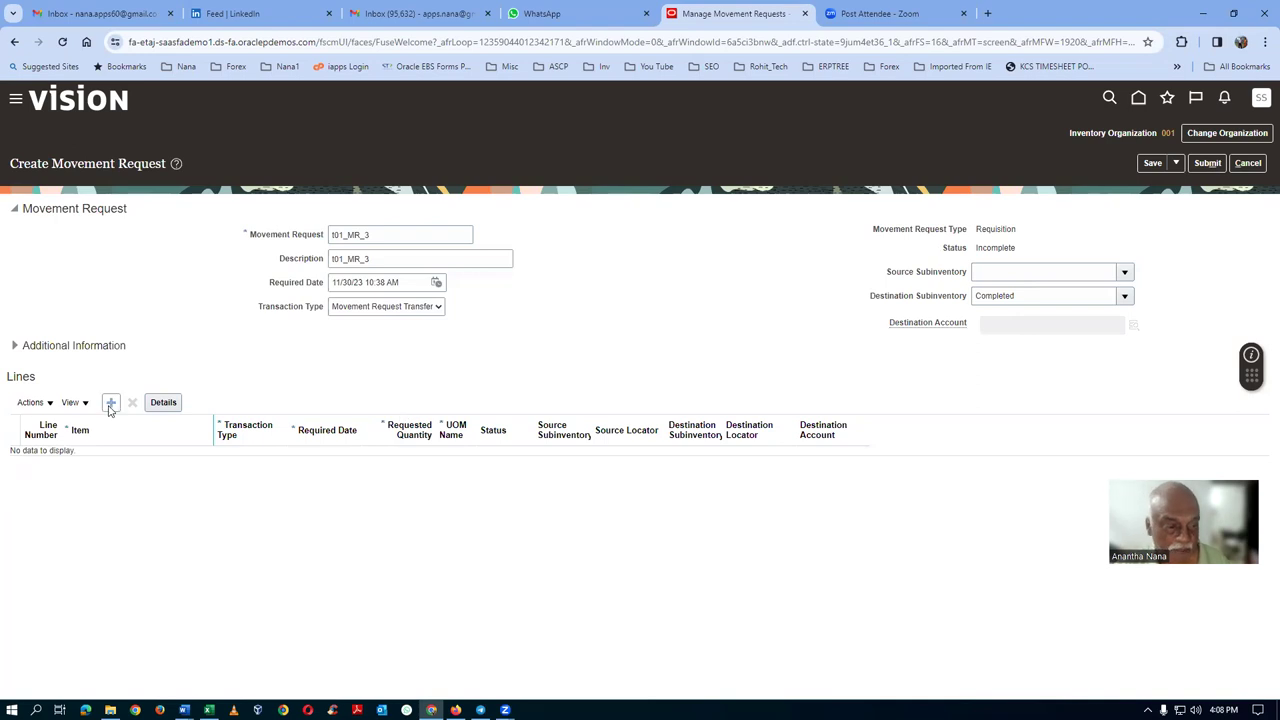
- Add a line for 15 of item AS65000 and submit the movement request
left_click(111, 402)
left_click(113, 456)
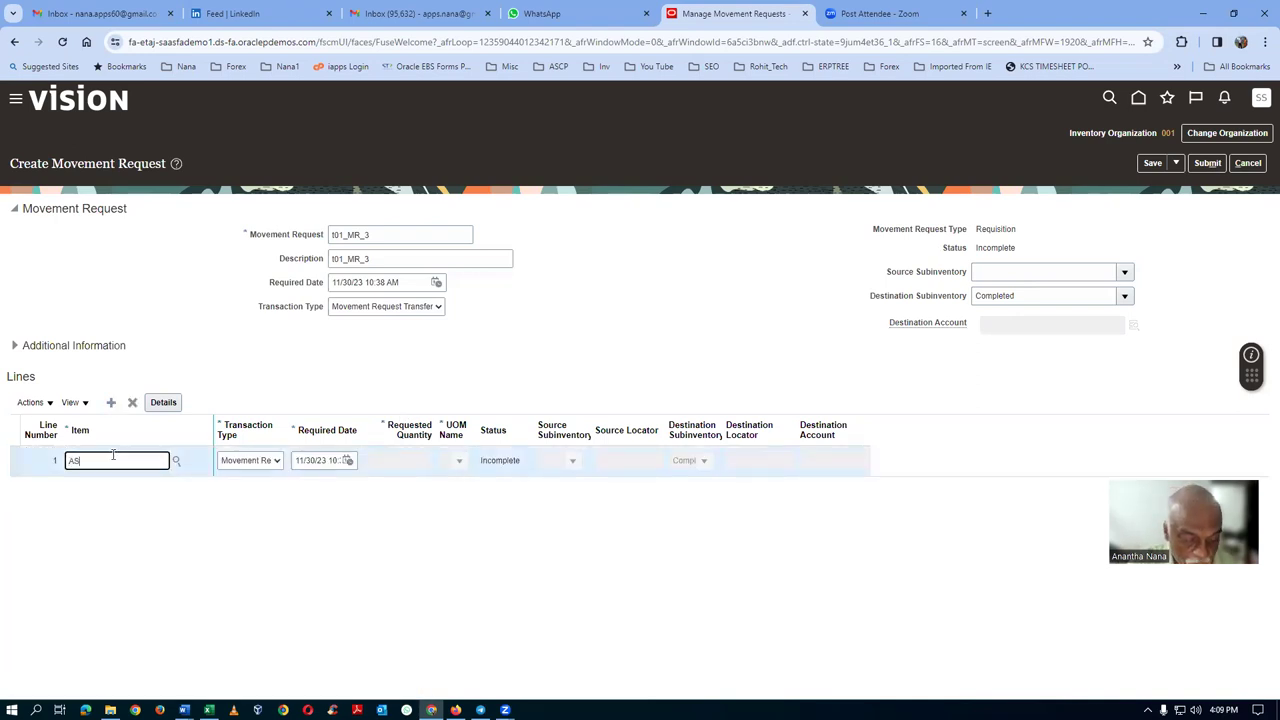
type("AS65000")
key("Tab")
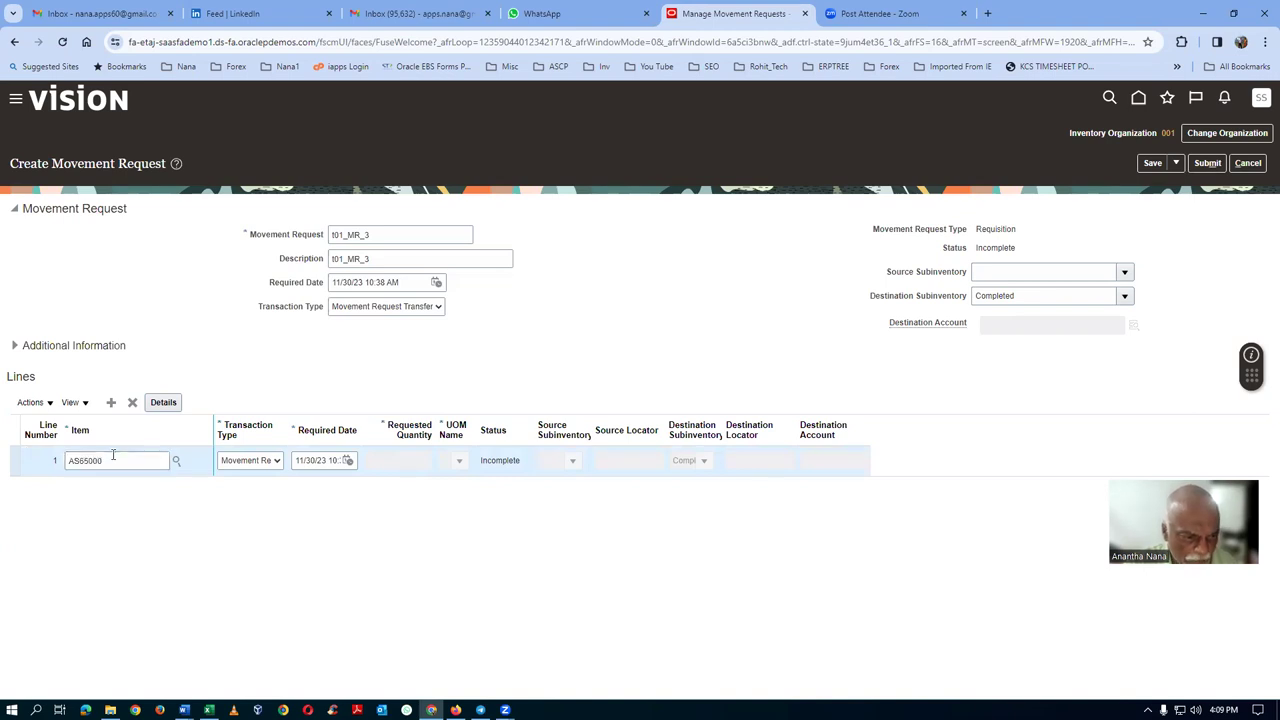
left_click(408, 462)
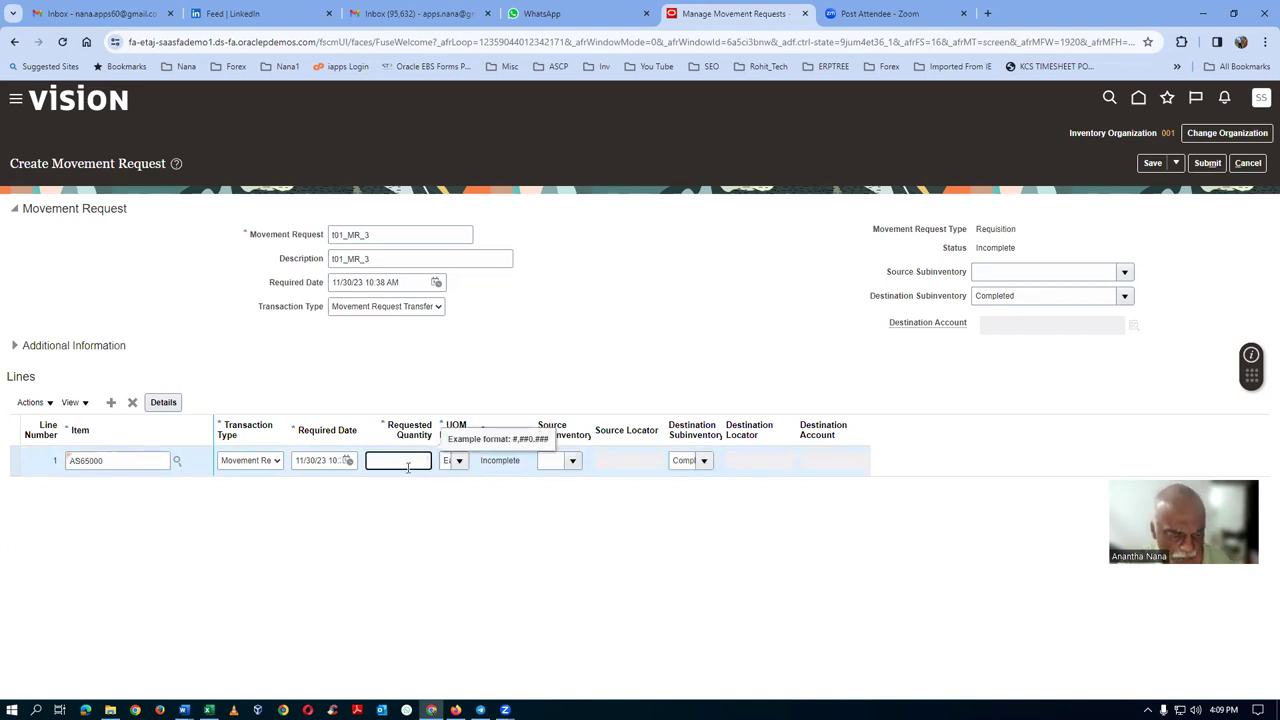
type("15")
key("Tab")
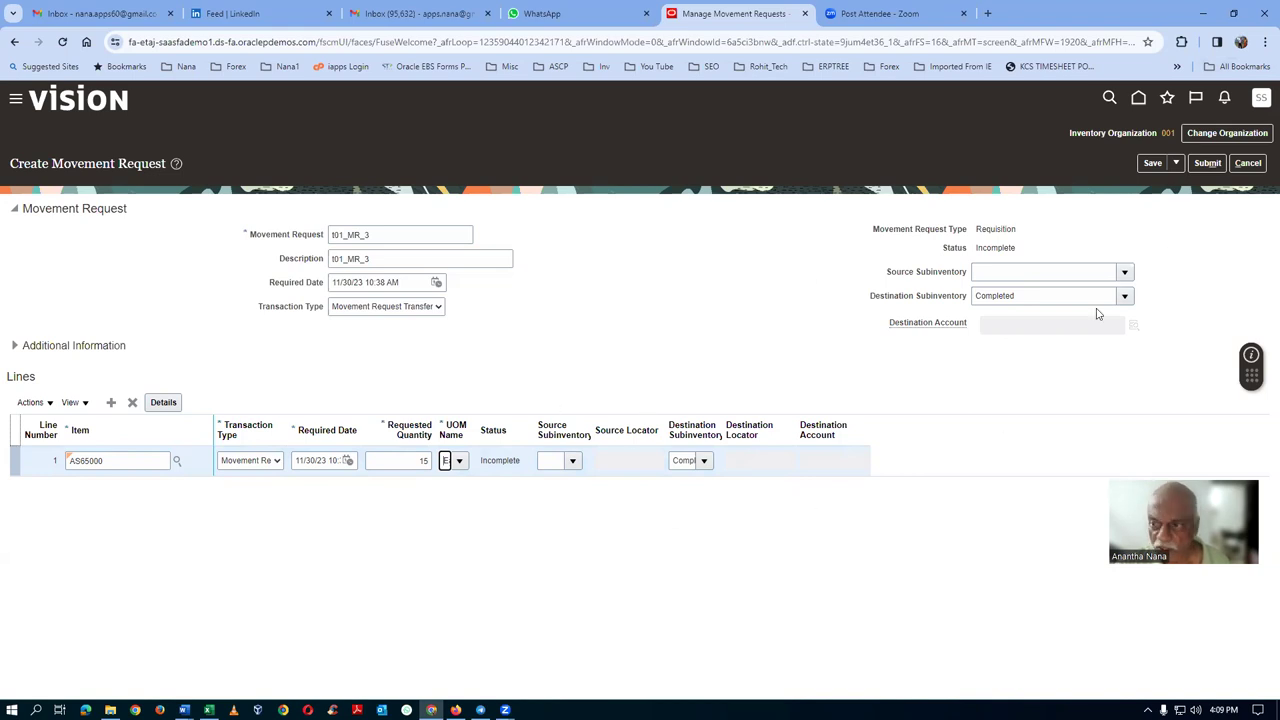
left_click(1206, 164)
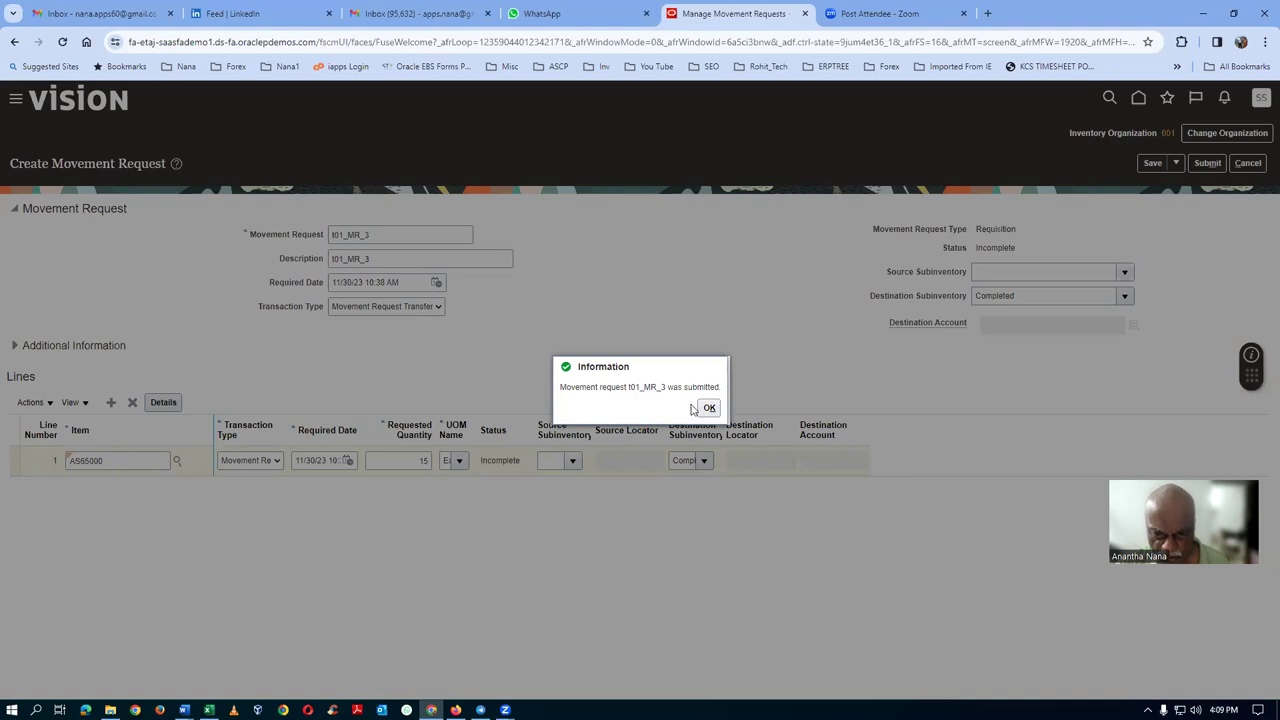
left_click(709, 409)
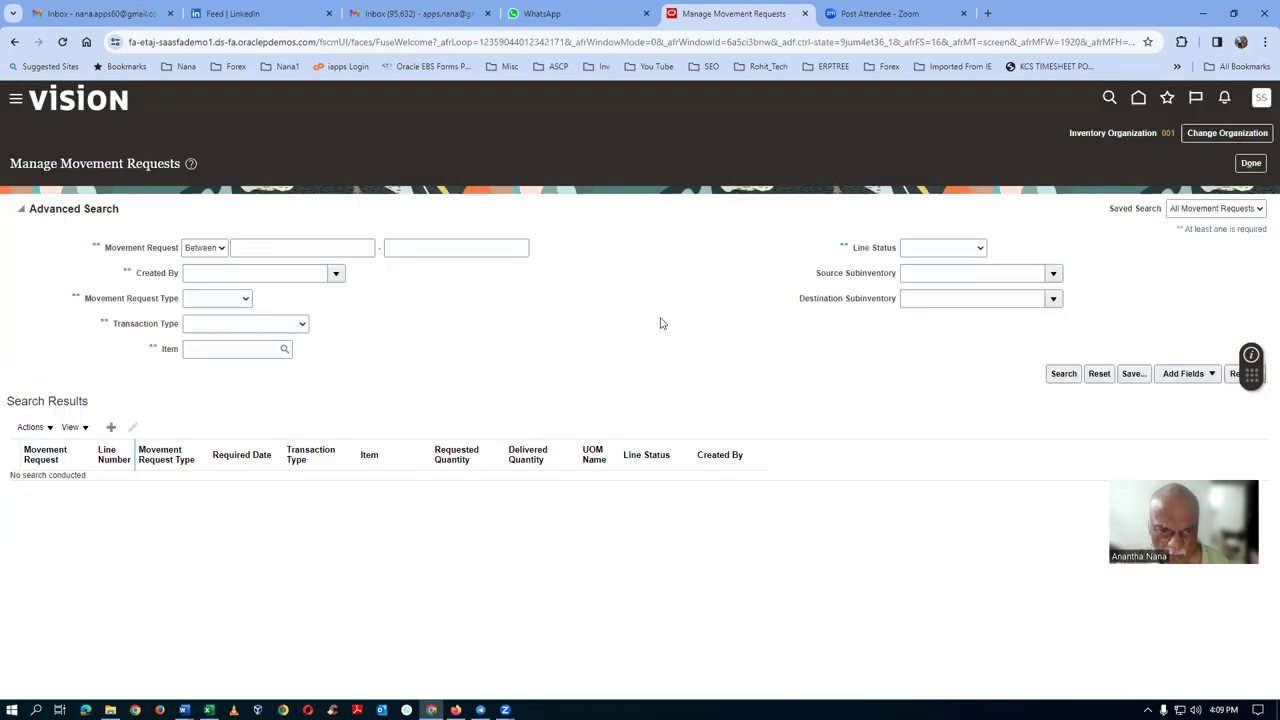
- Search movement requests for item AS65000 and open the details of t01_MR_3
left_click(236, 350)
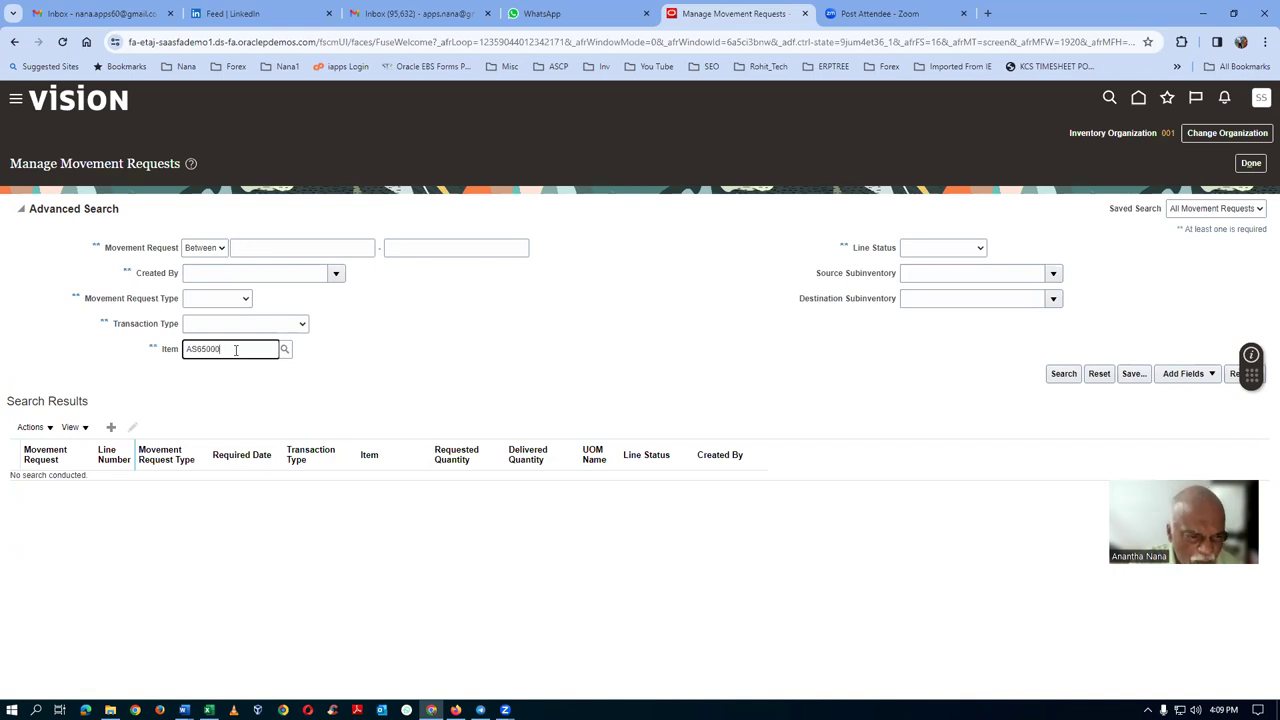
left_click(1047, 374)
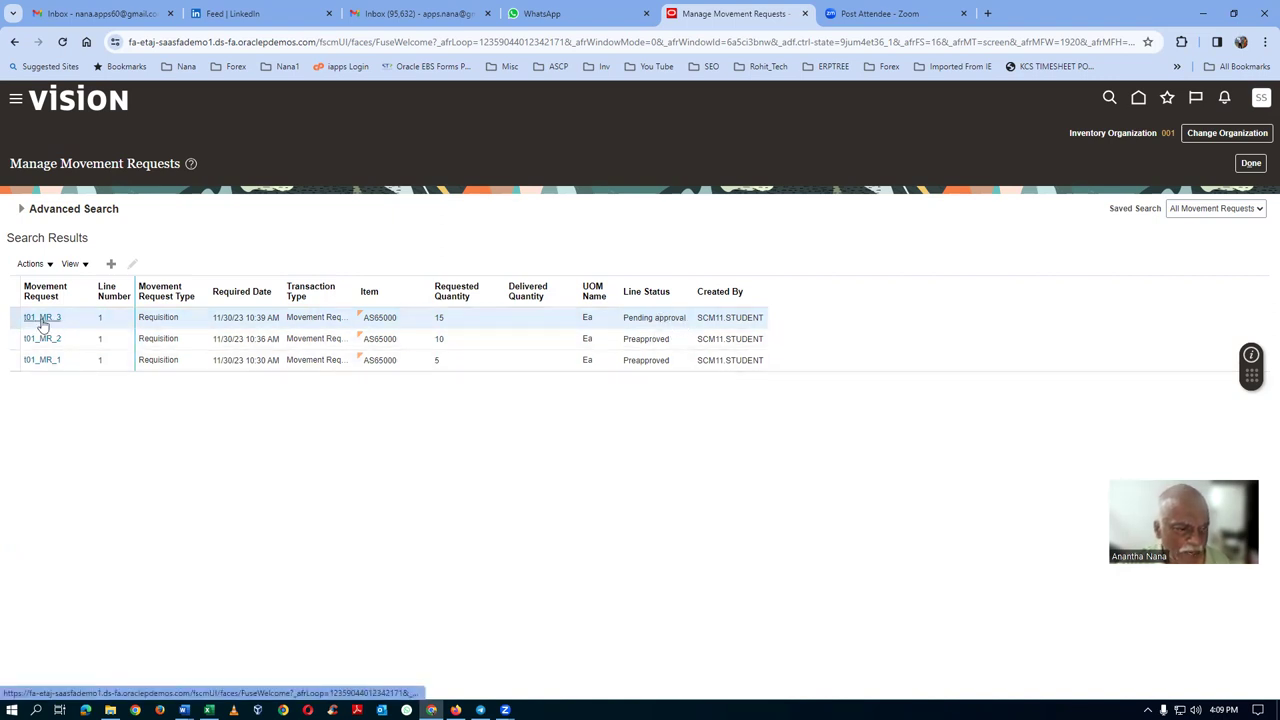
left_click(42, 320)
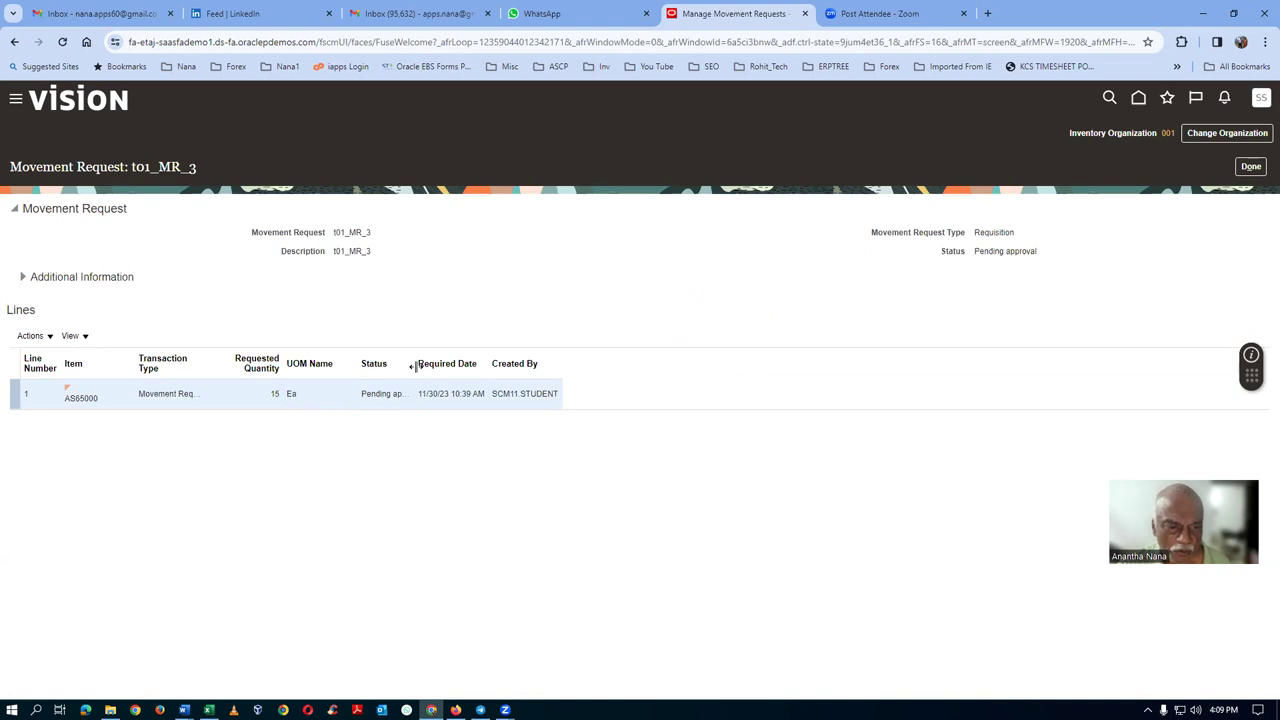
left_click_drag(413, 366, 474, 393)
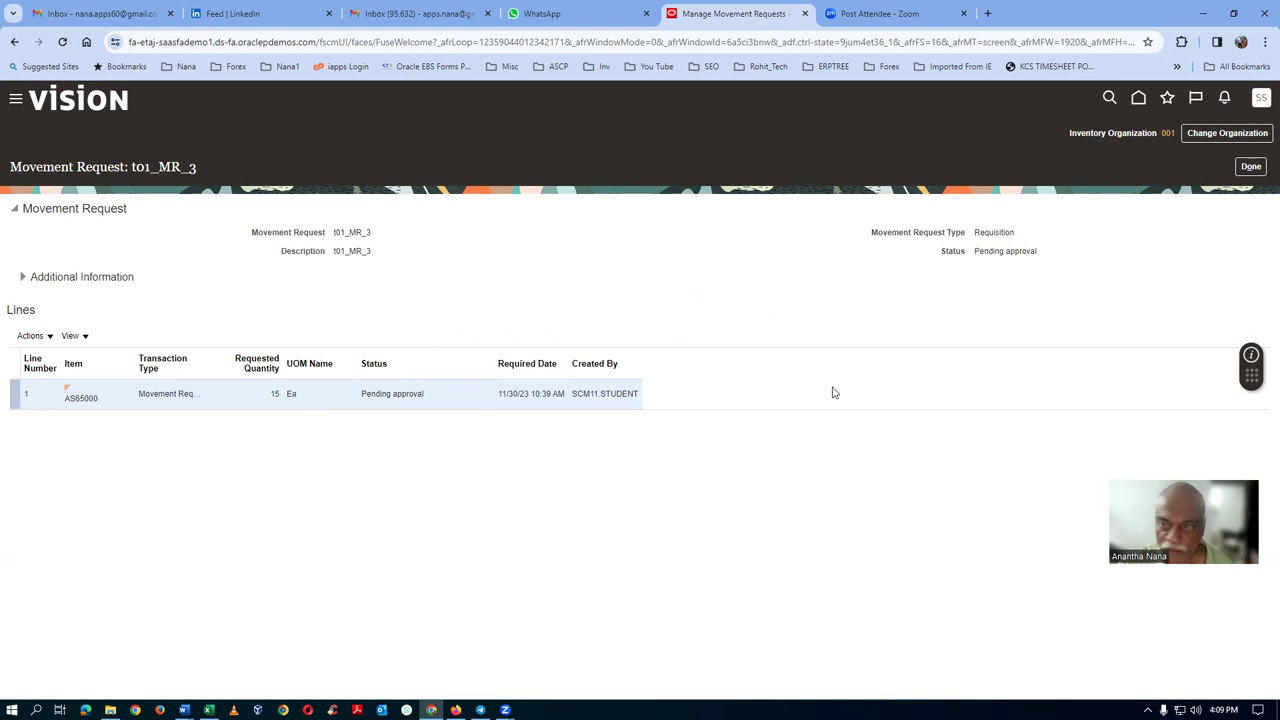
left_click(1248, 168)
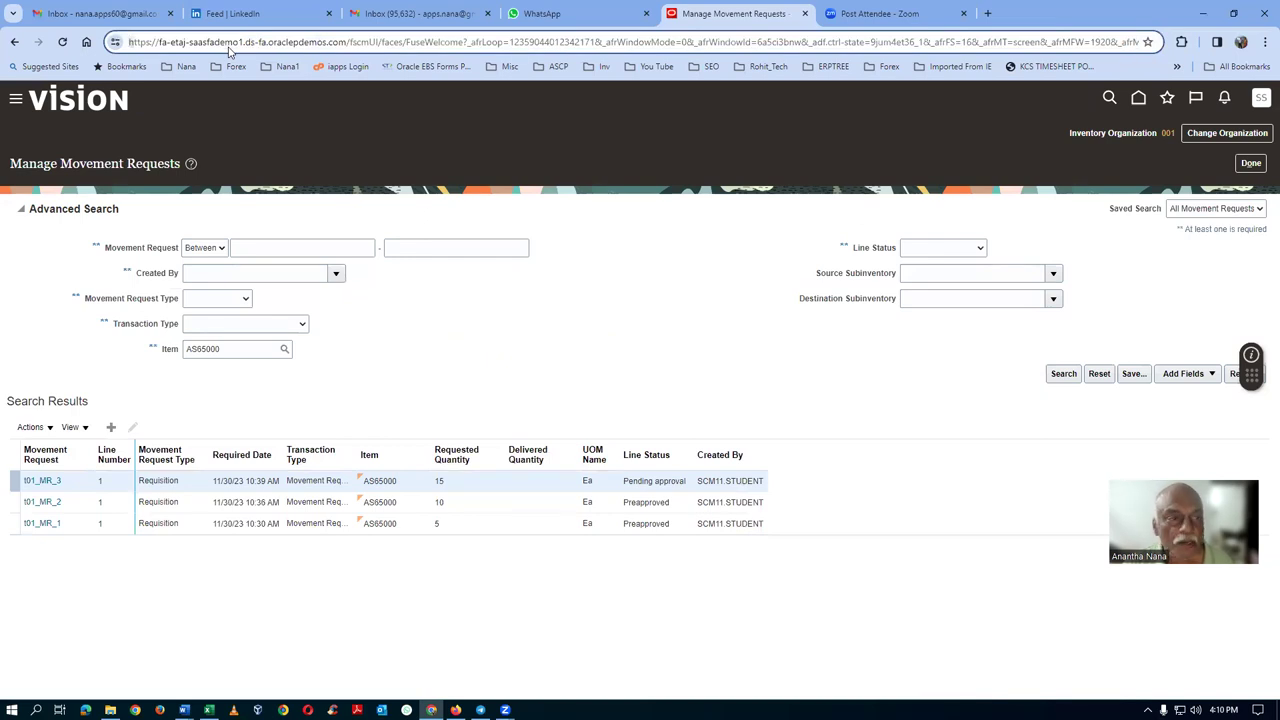
- Copy the demo instance URL from Chrome and load its sign-in page in Edge
left_click_drag(128, 42, 229, 50)
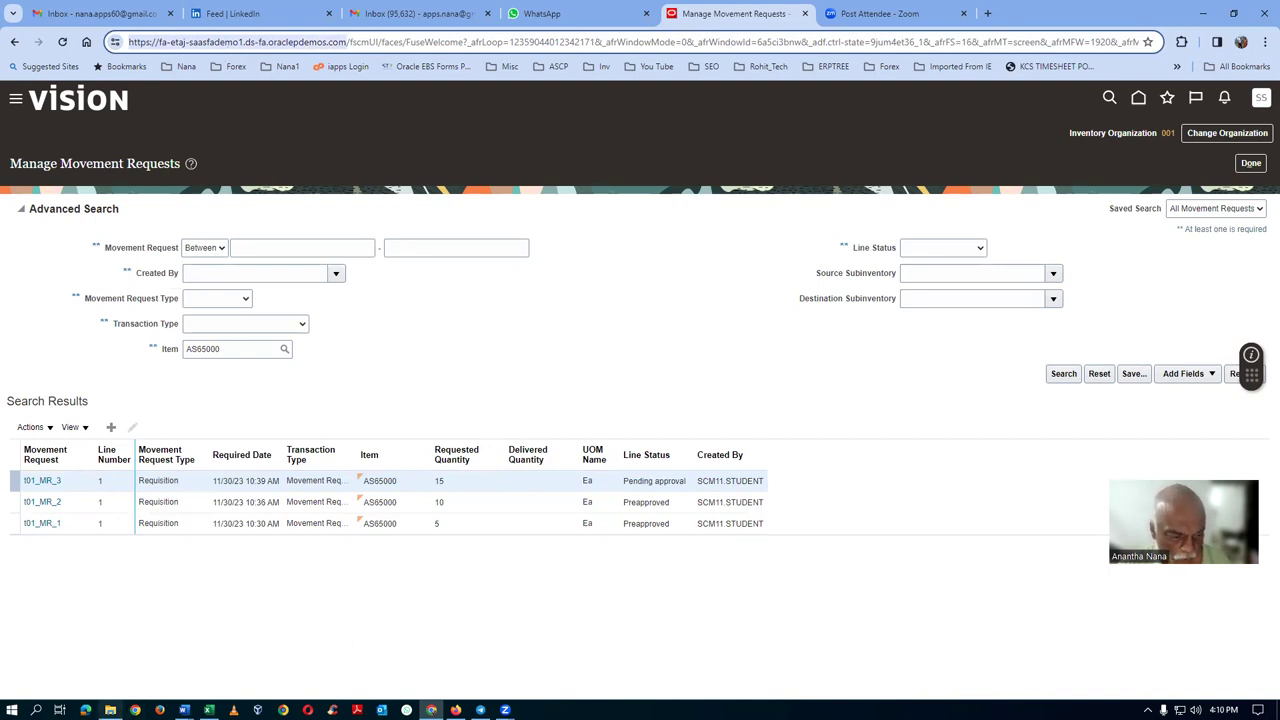
left_click(86, 710)
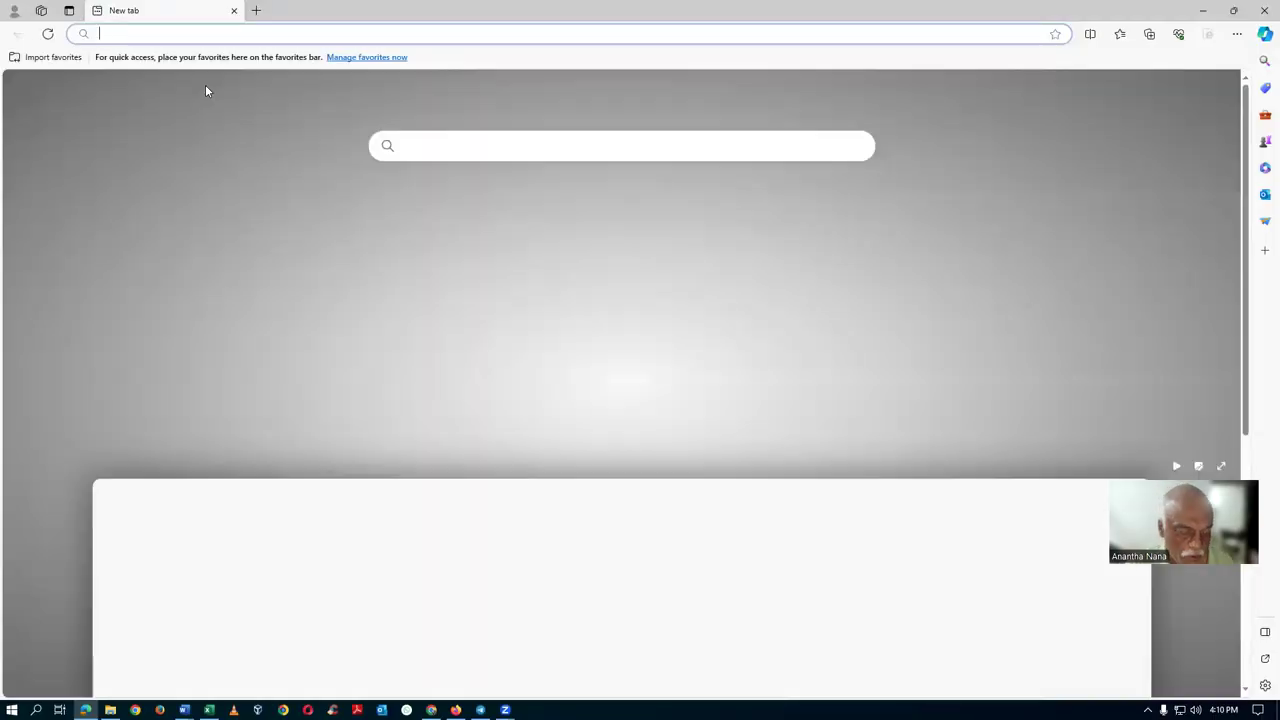
type("https://fa-etaj-saasfademo1.ds-fa.oraclepdemos.com/")
key("Return")
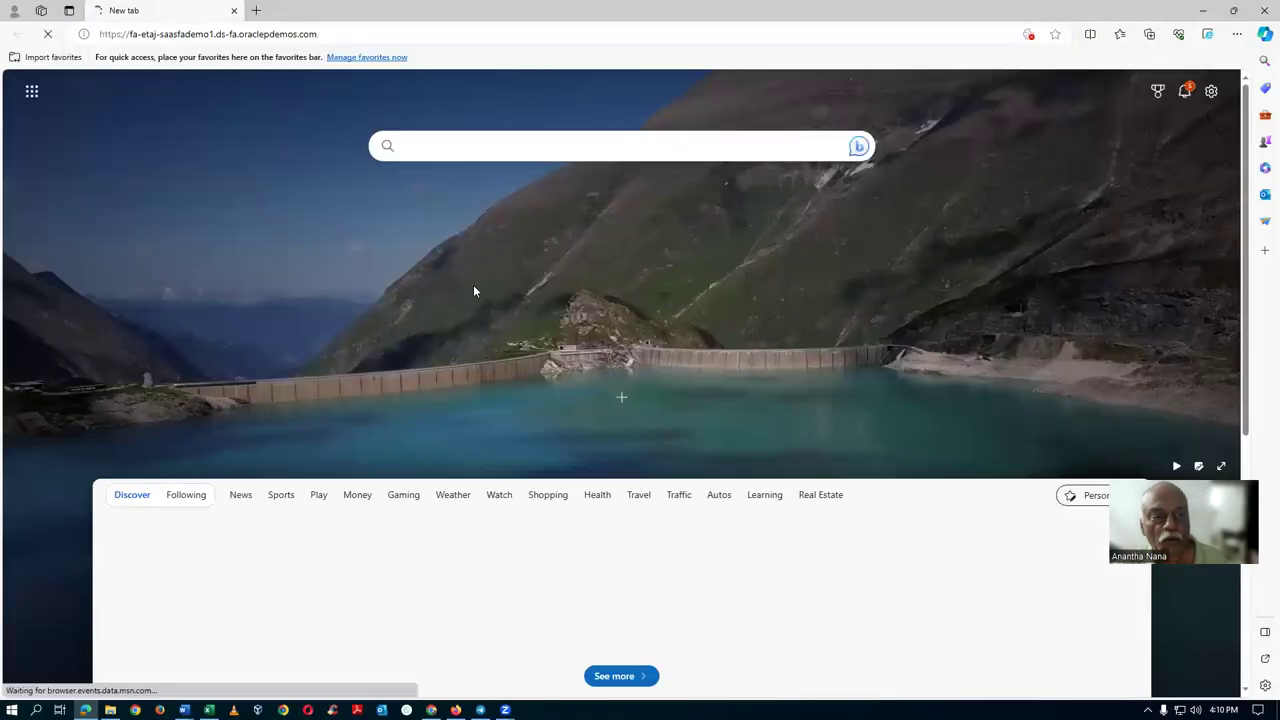
scroll(489, 296, "down", 5)
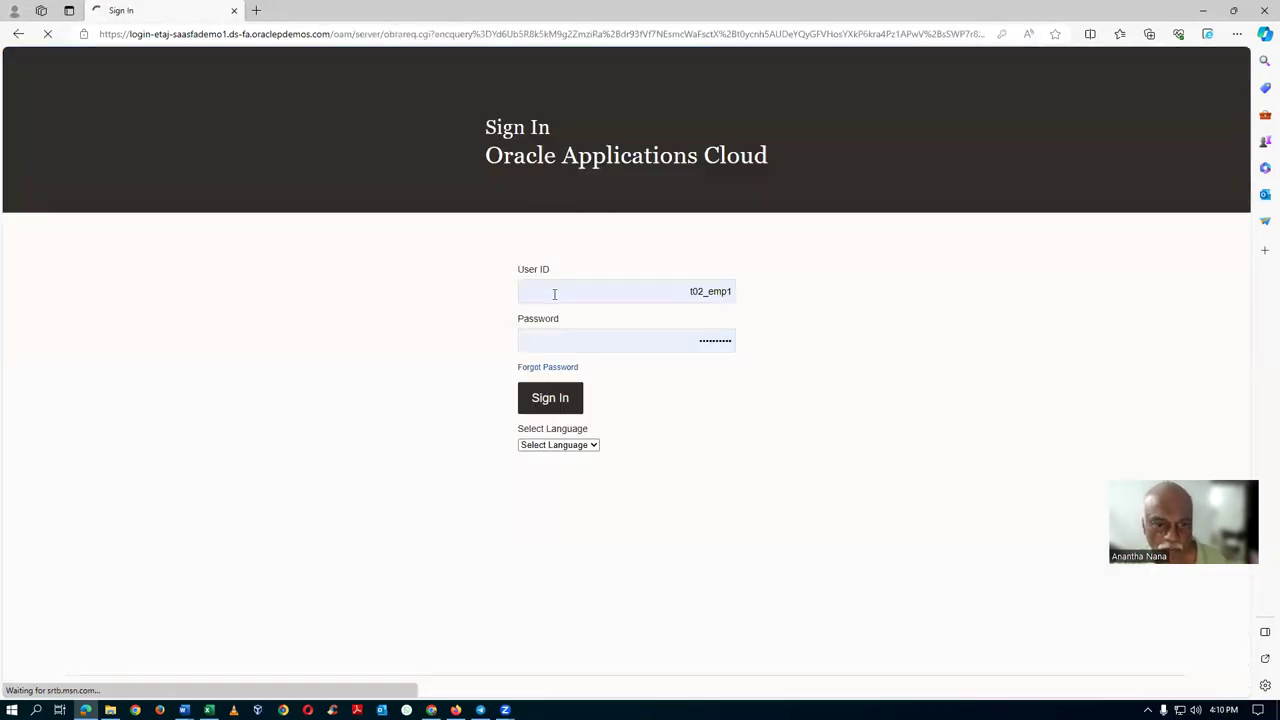
left_click(554, 294)
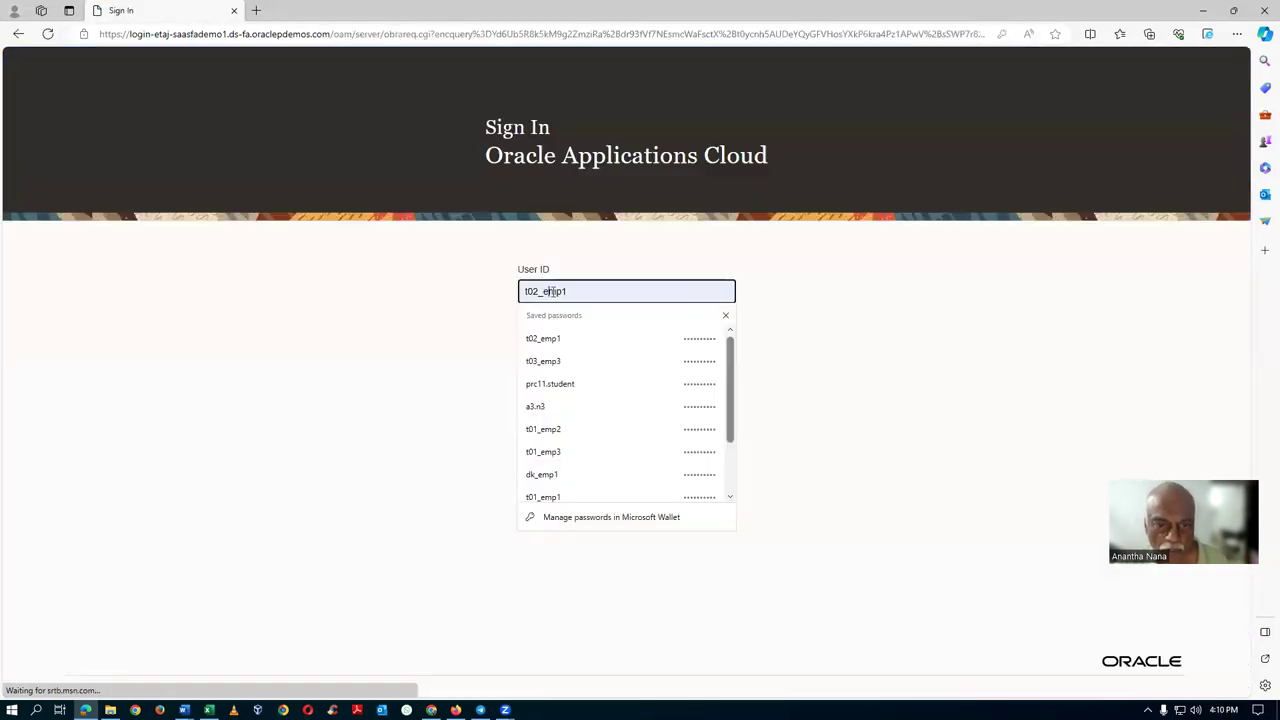
- Sign in as the approver user with the saved password and show pending notifications
key("ctrl+a")
type("pr")
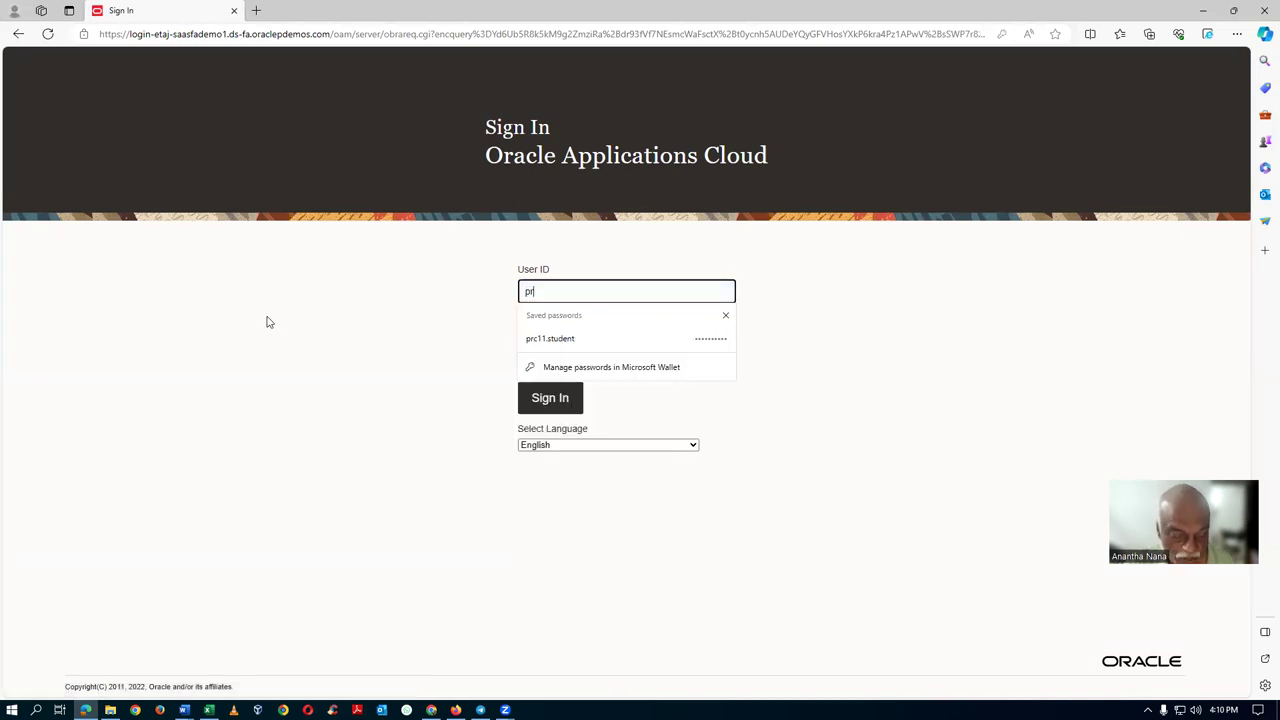
type("c01")
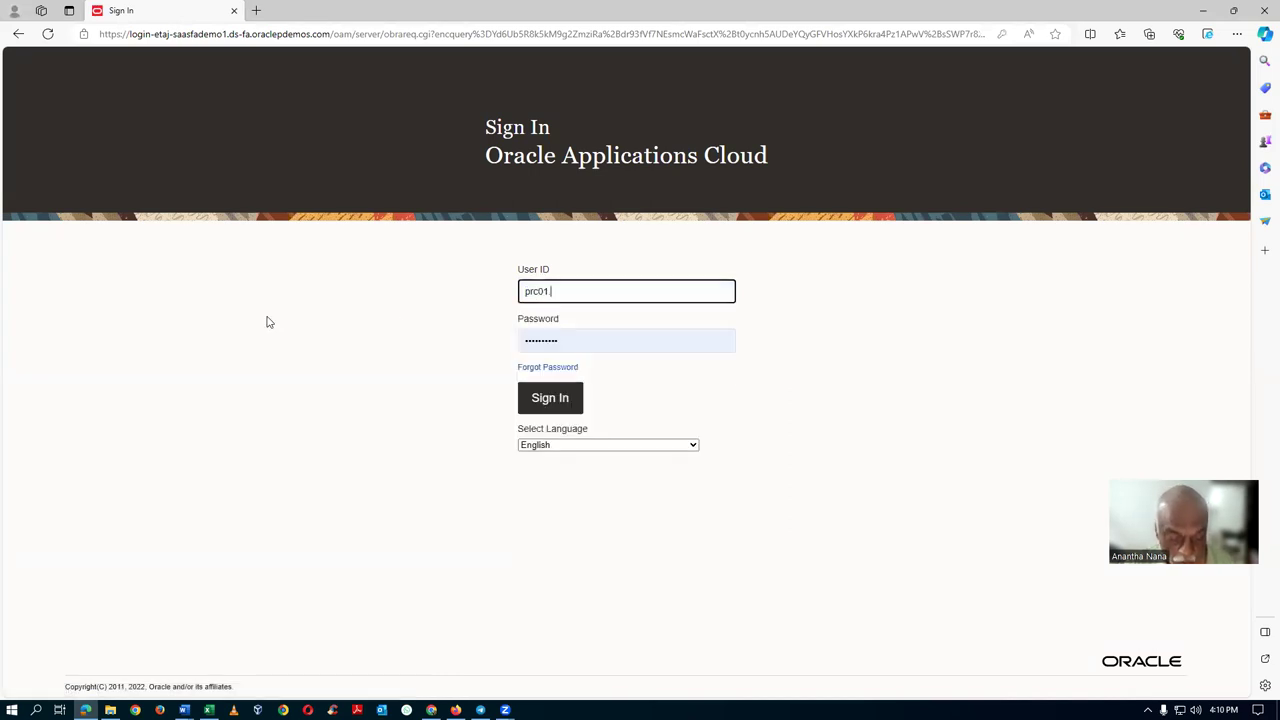
type(".student")
key("Tab")
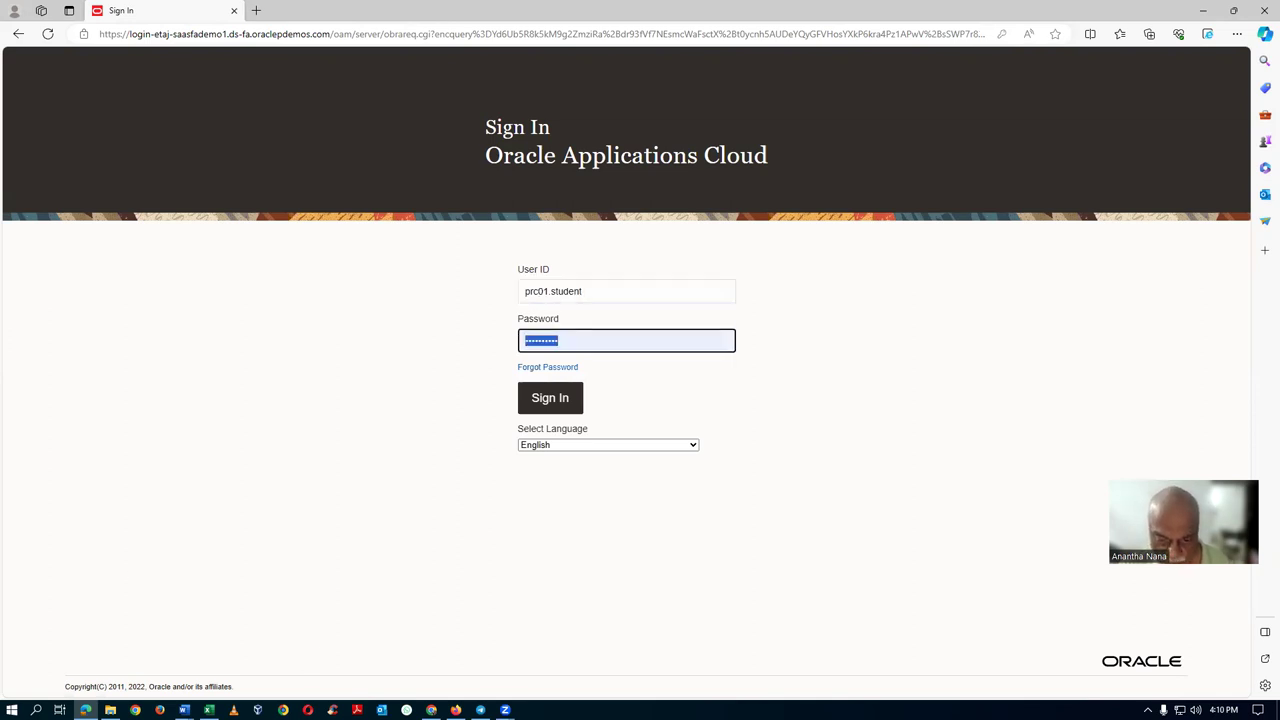
left_click(654, 660)
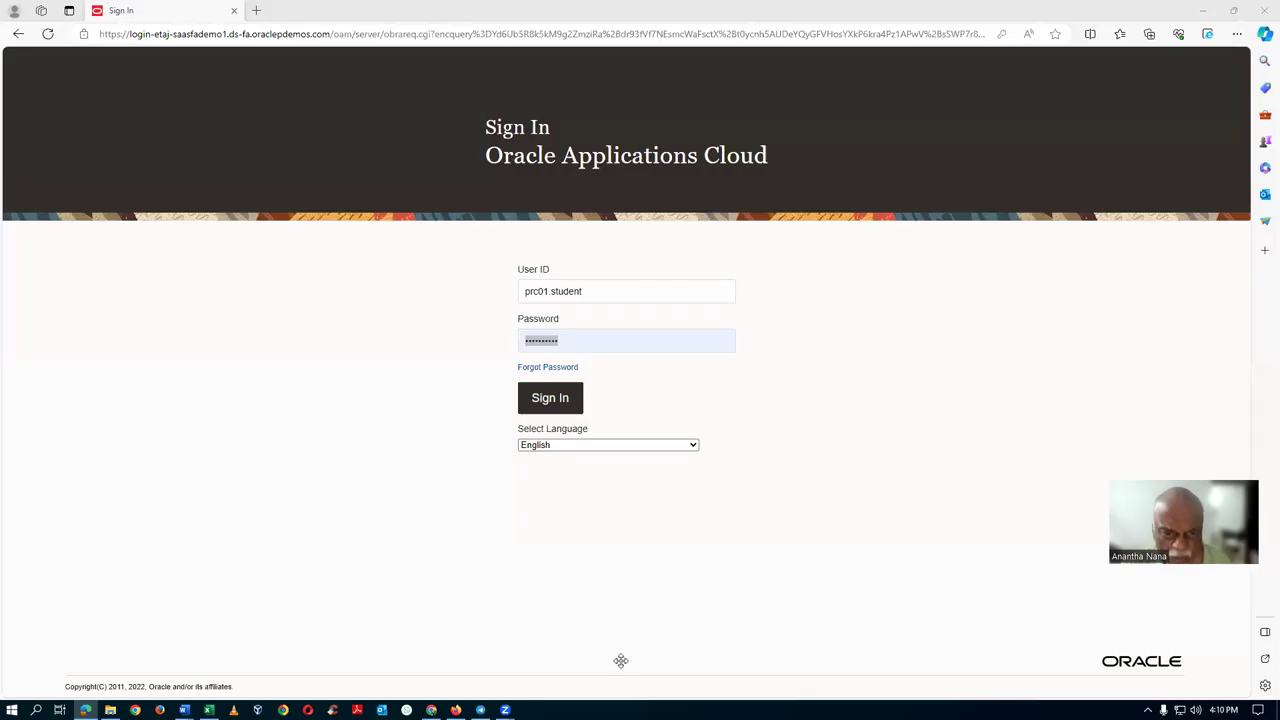
left_click(589, 339)
key("ctrl+v")
left_click(550, 401)
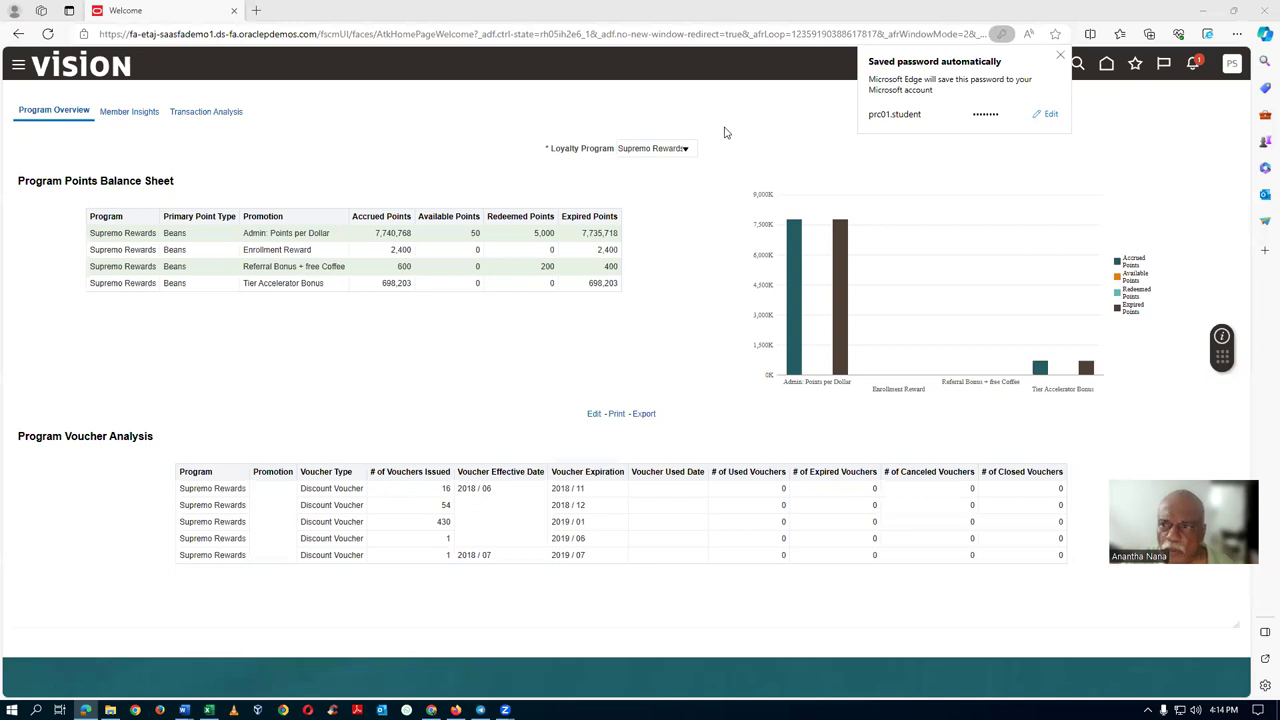
left_click(1194, 66)
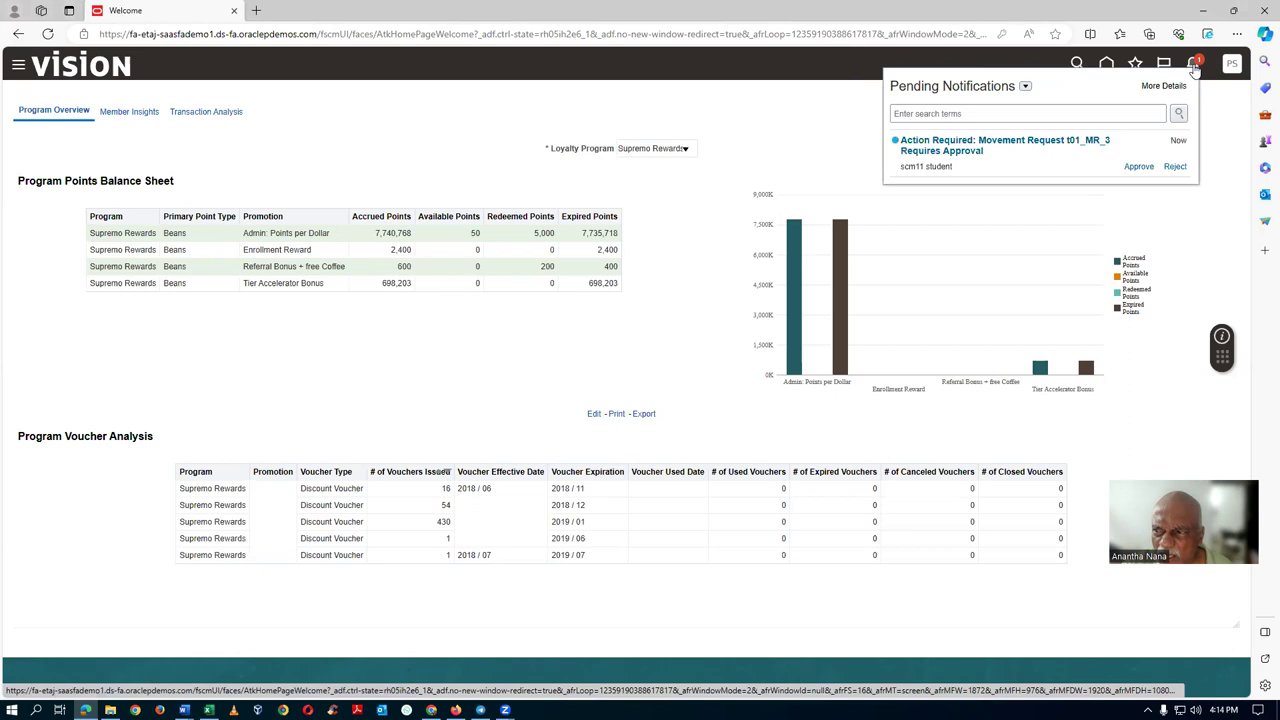
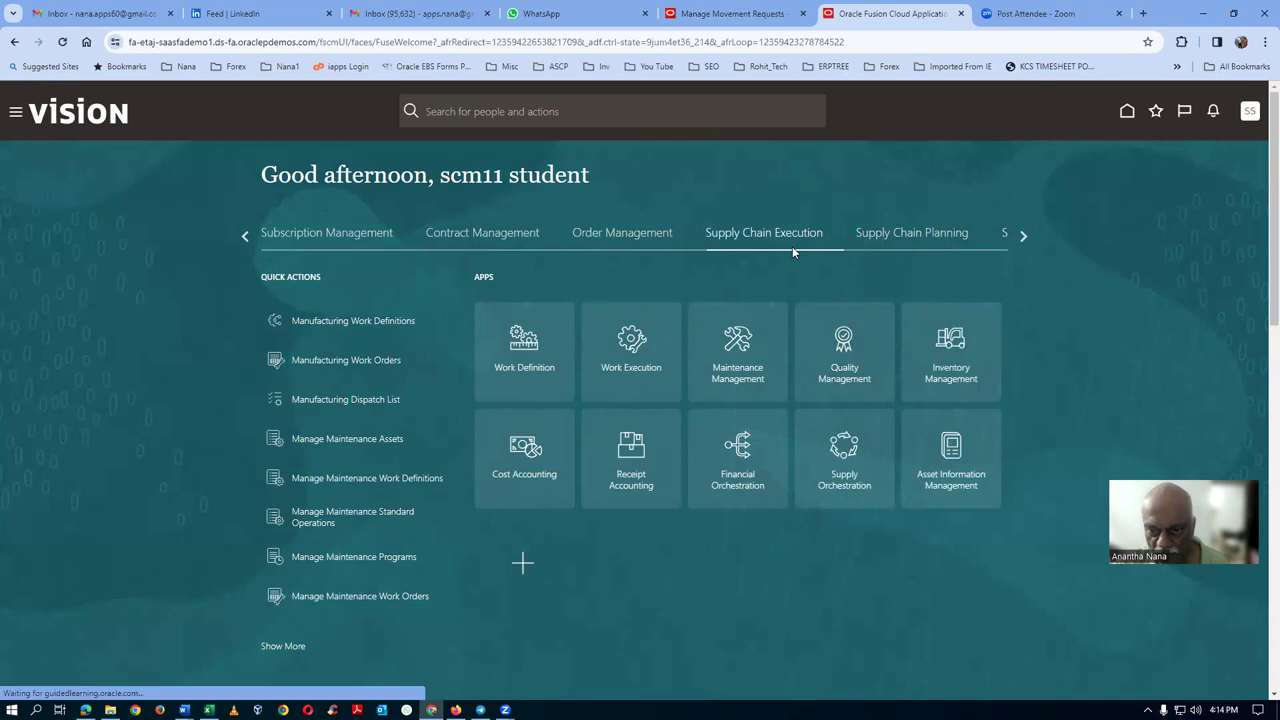
- Open the Security Console from the Tools apps and dismiss the security data import warning
left_click(1024, 237)
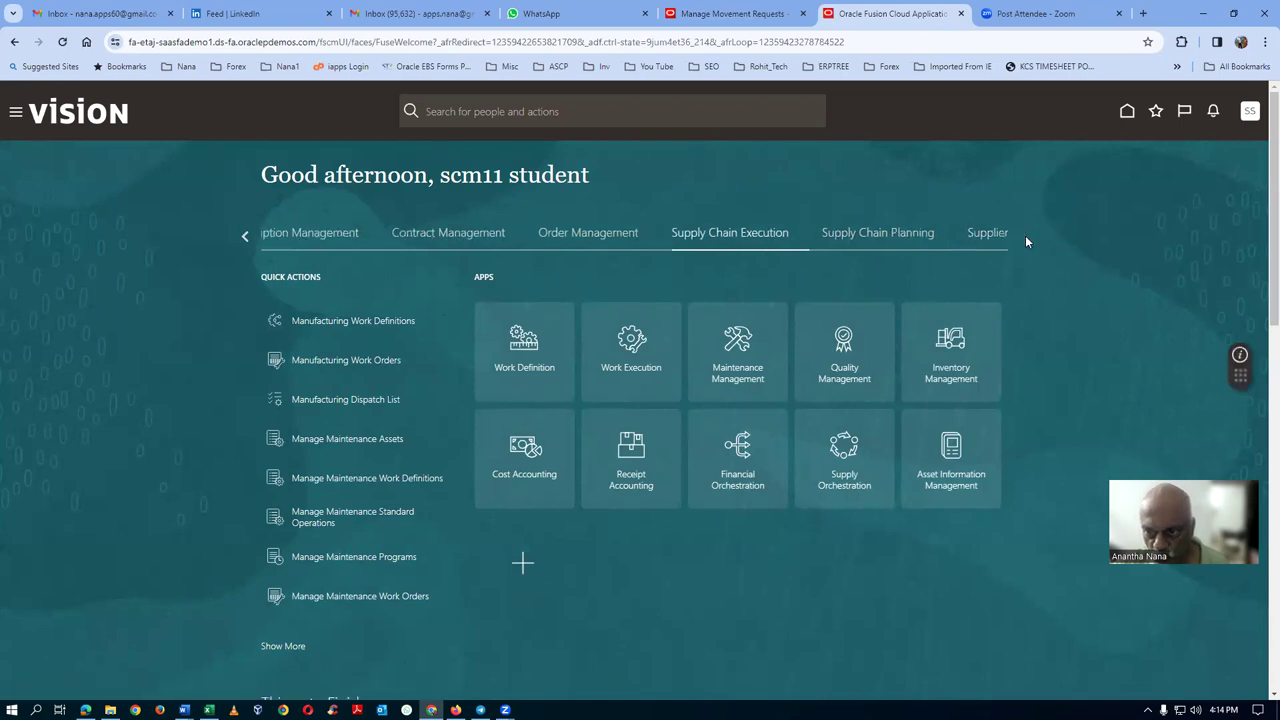
left_click(766, 236)
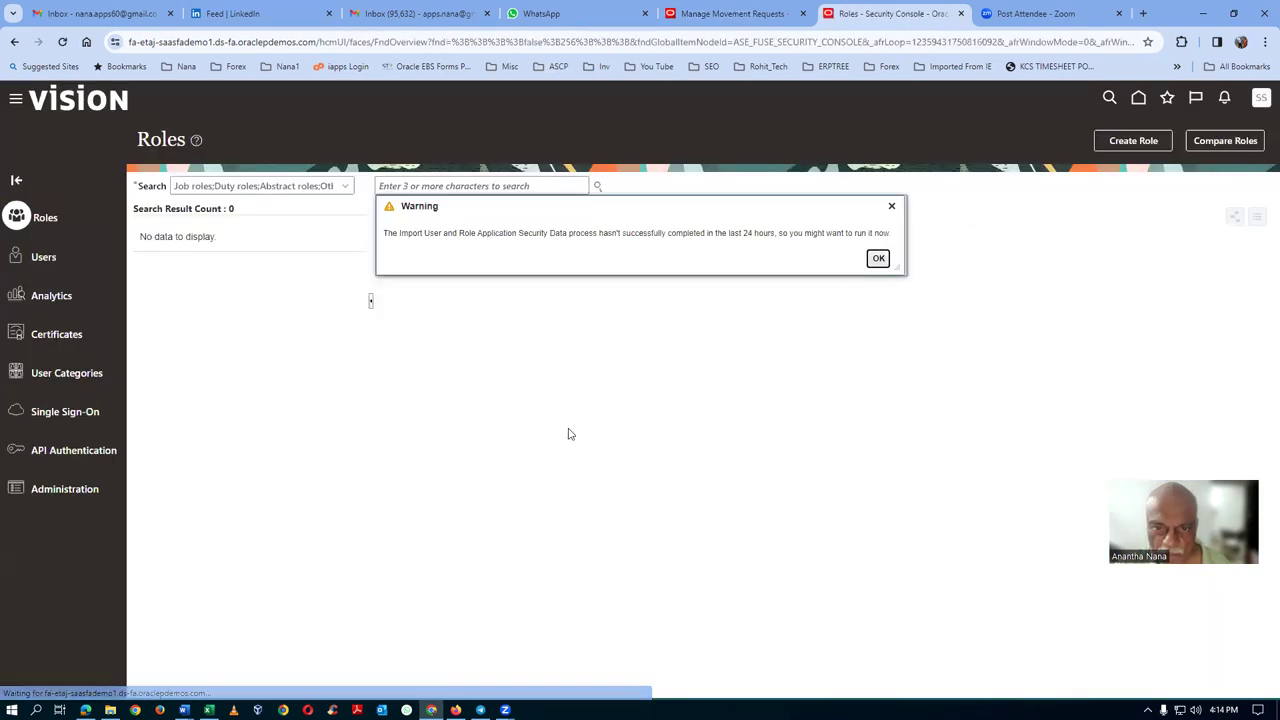
left_click(886, 259)
- Search Users for the procurement student's user name and open the matching account
left_click(43, 257)
left_click(477, 186)
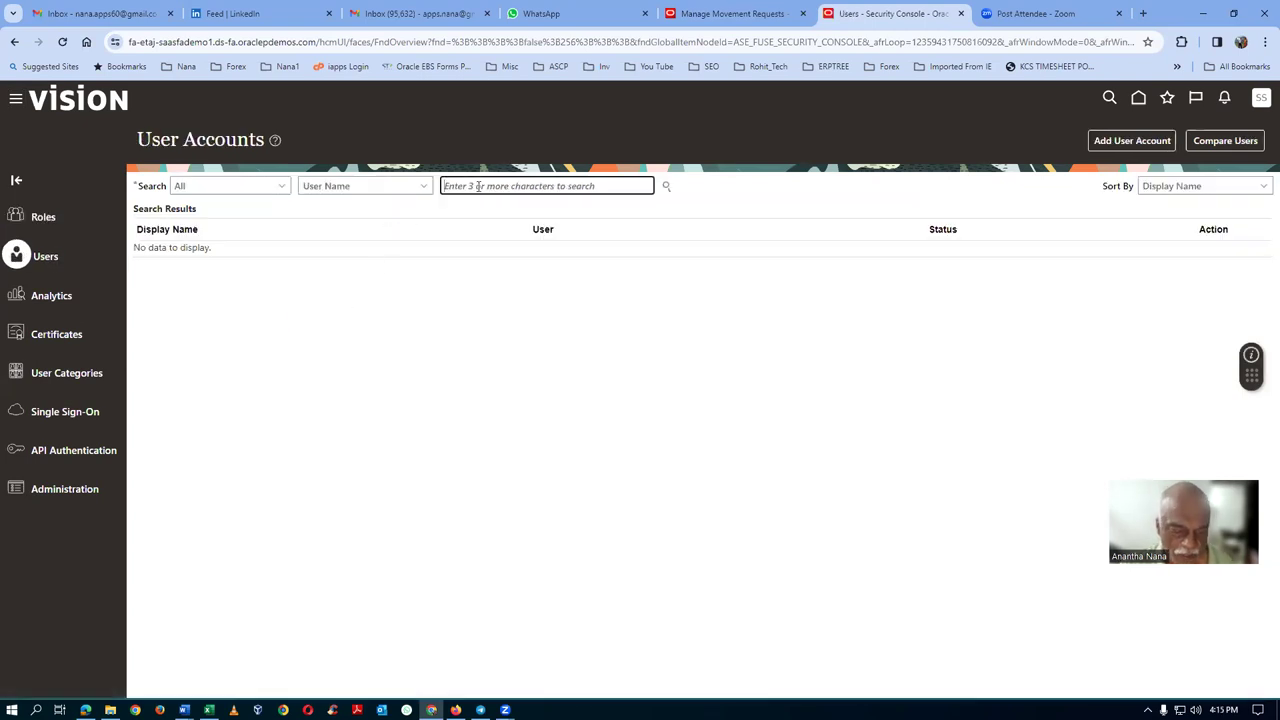
type("pr")
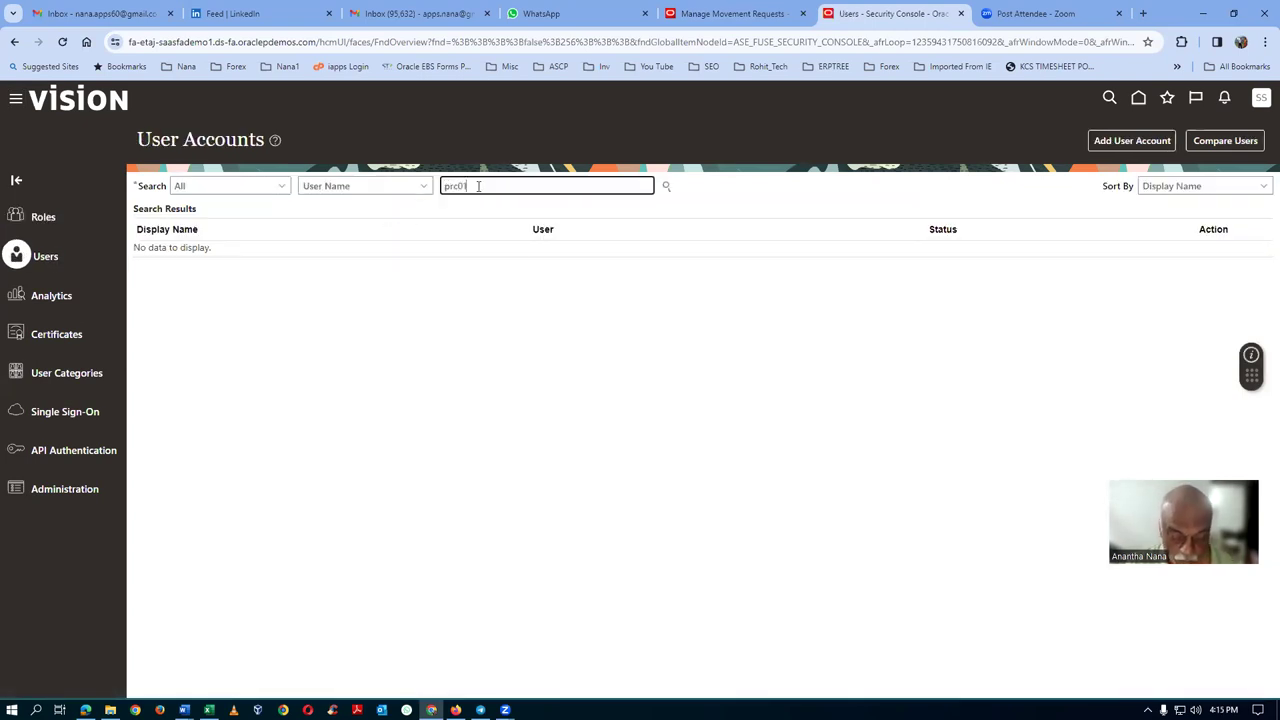
type("c01")
key("Return")
left_click(150, 268)
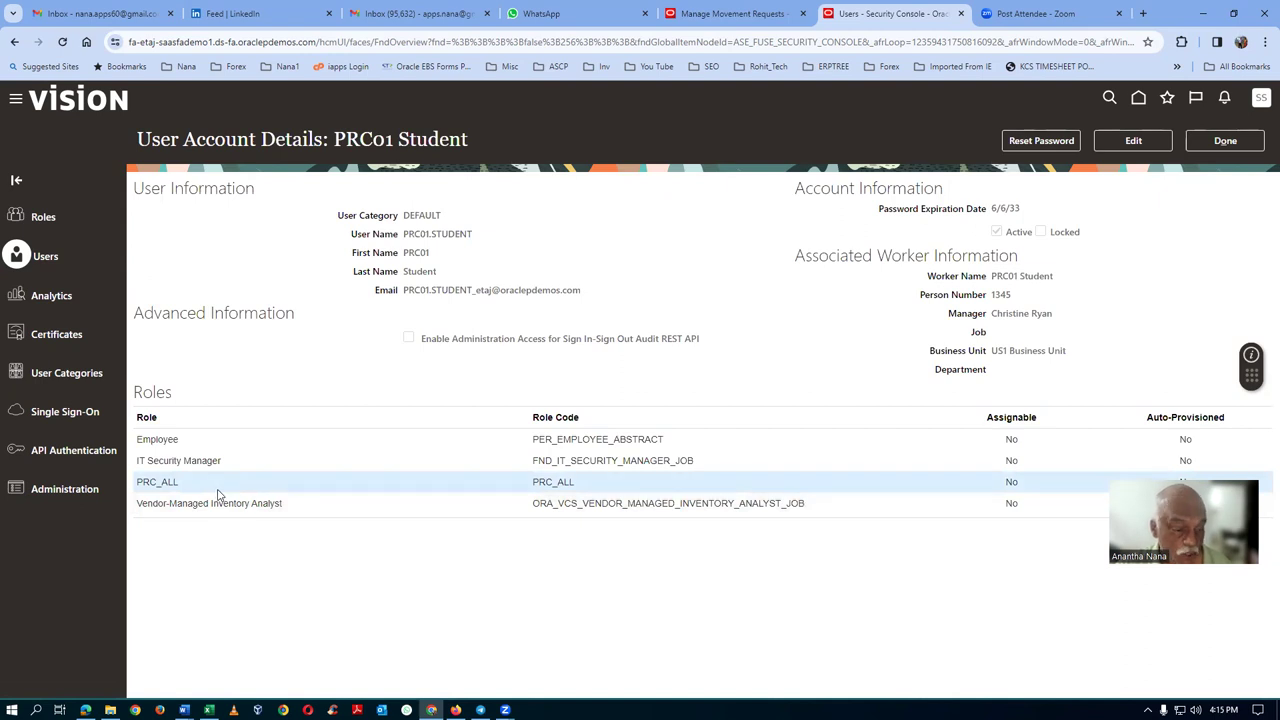
left_click(110, 710)
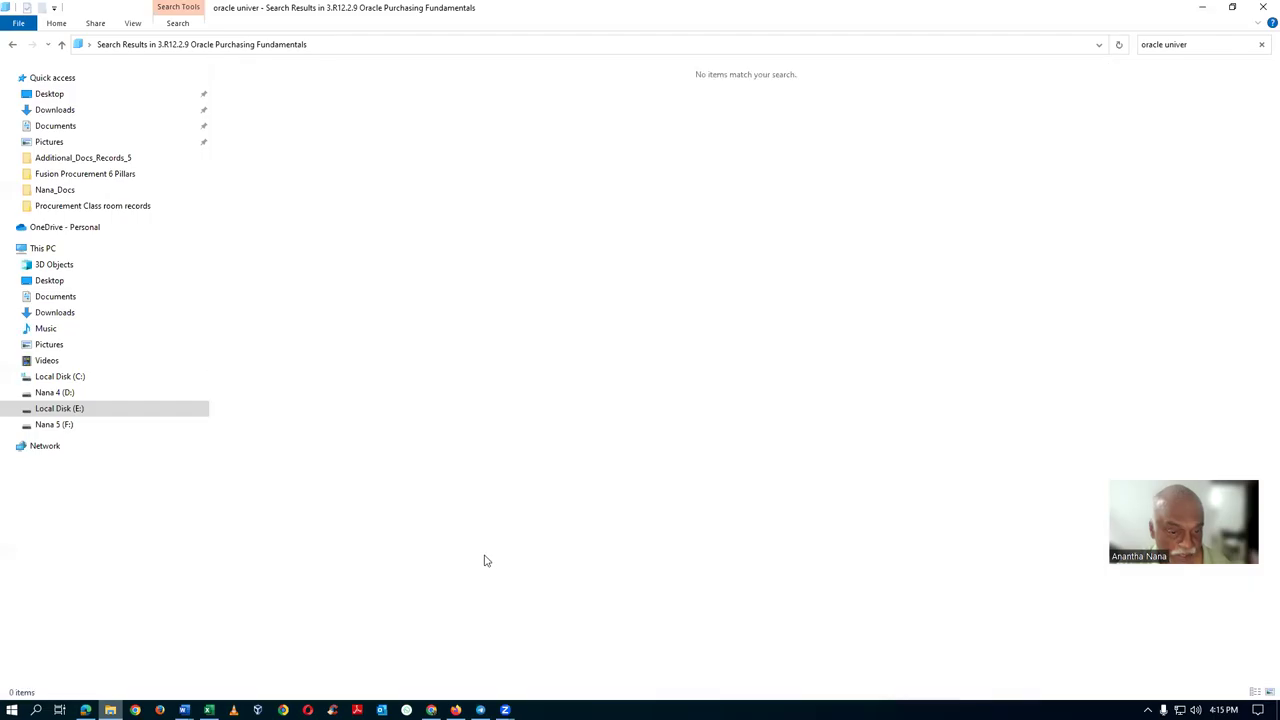
- Navigate on drive F into Fusion Procurement 6 Pillars > Additional_Docs_Records_4
left_click(62, 426)
double_click(334, 114)
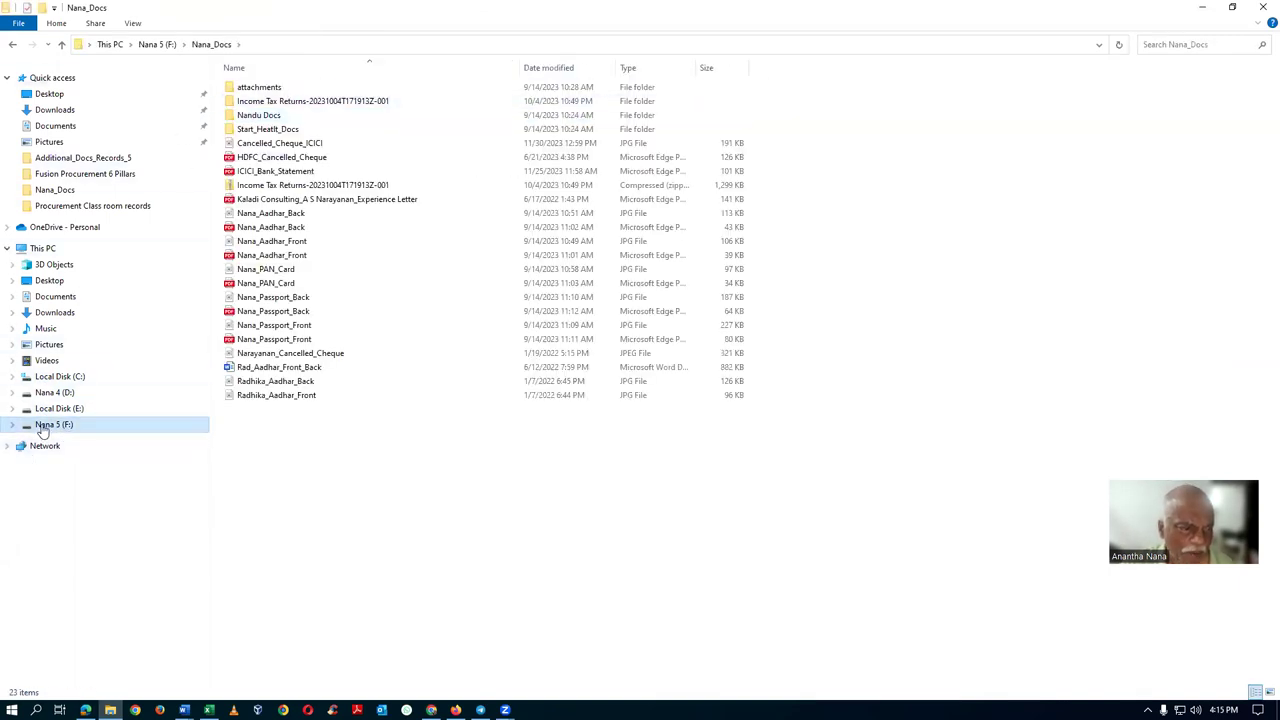
left_click(42, 425)
double_click(326, 102)
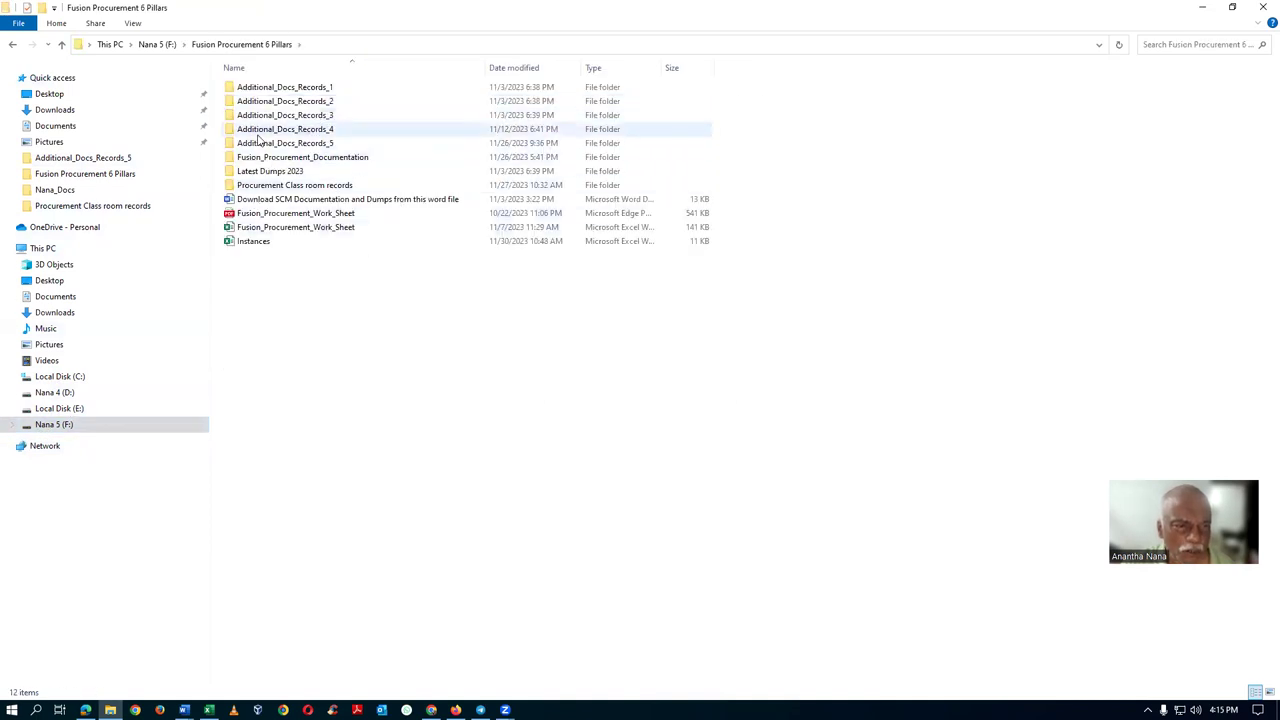
left_click(323, 131)
double_click(323, 131)
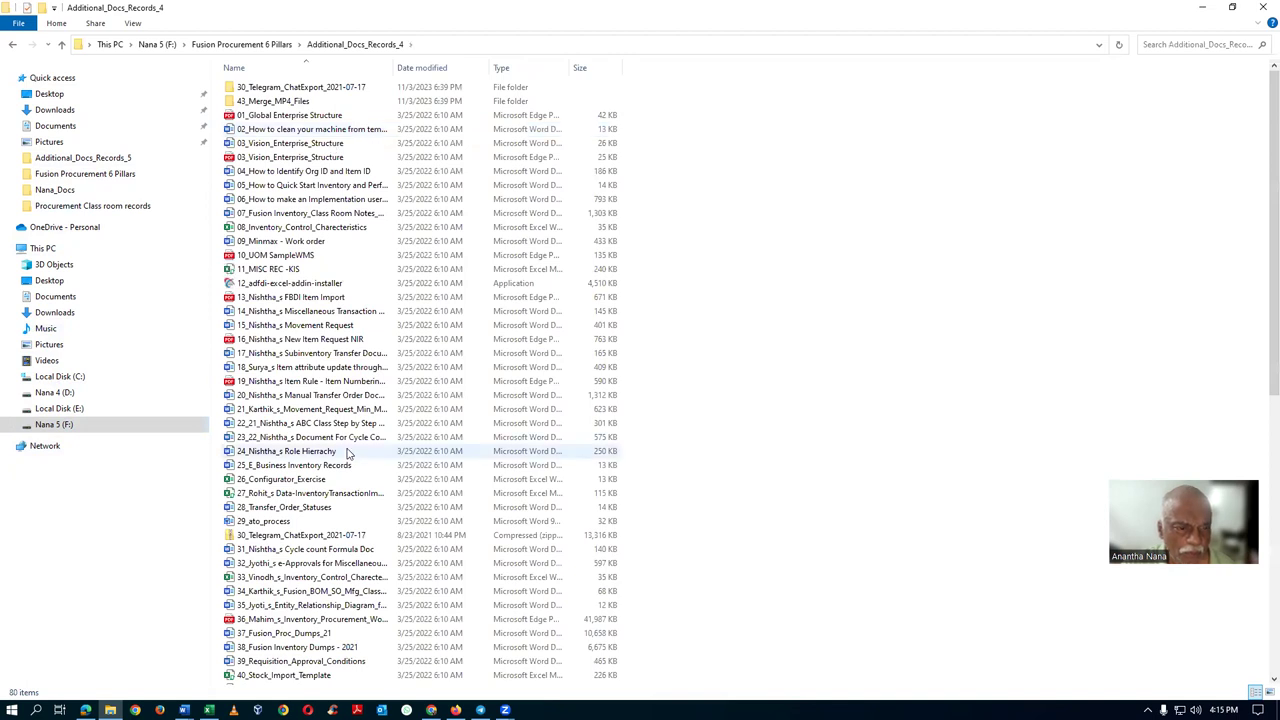
- Open the 58_Visions roles document from Additional_Docs_Records_4
scroll(349, 453, "down", 2)
scroll(349, 455, "down", 6)
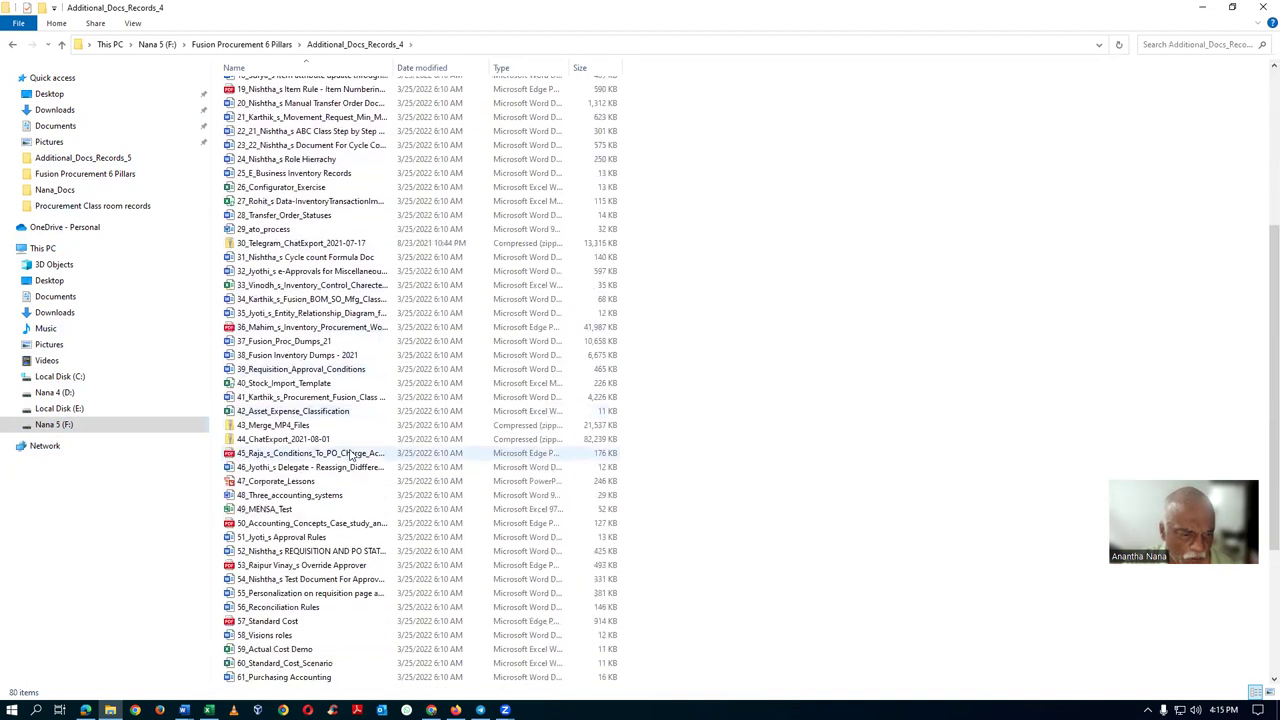
left_click(345, 552)
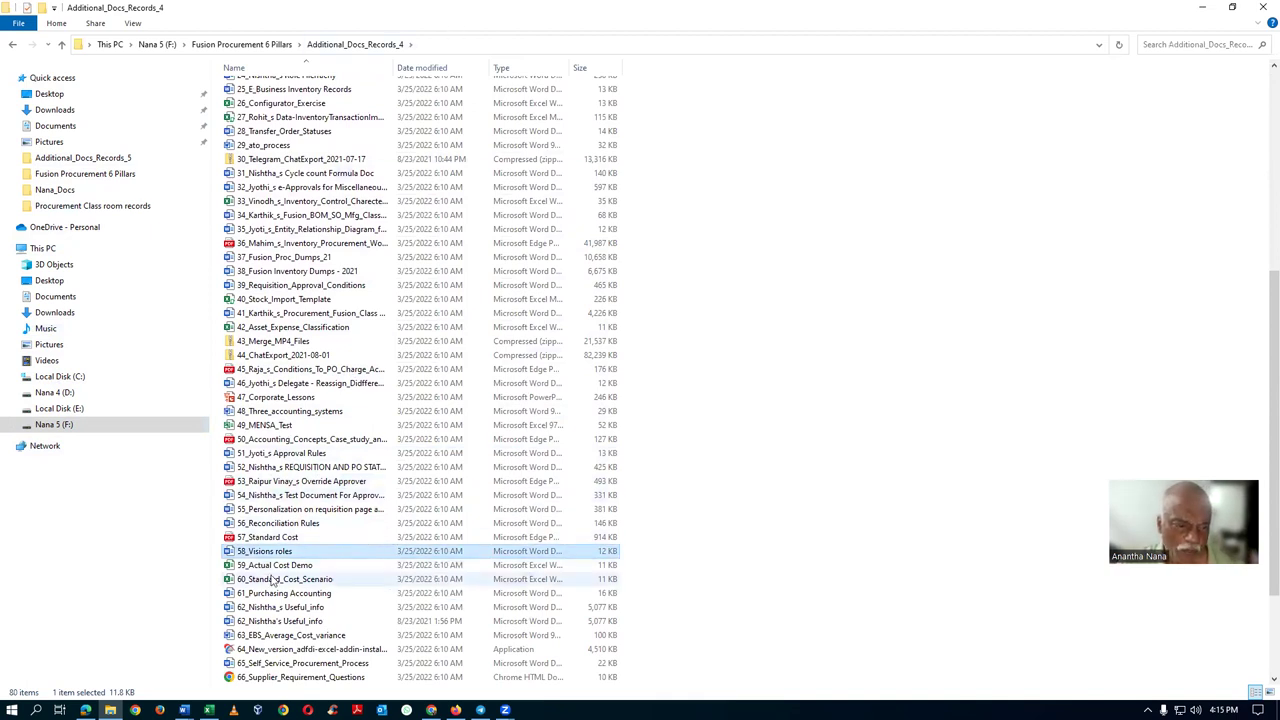
double_click(314, 555)
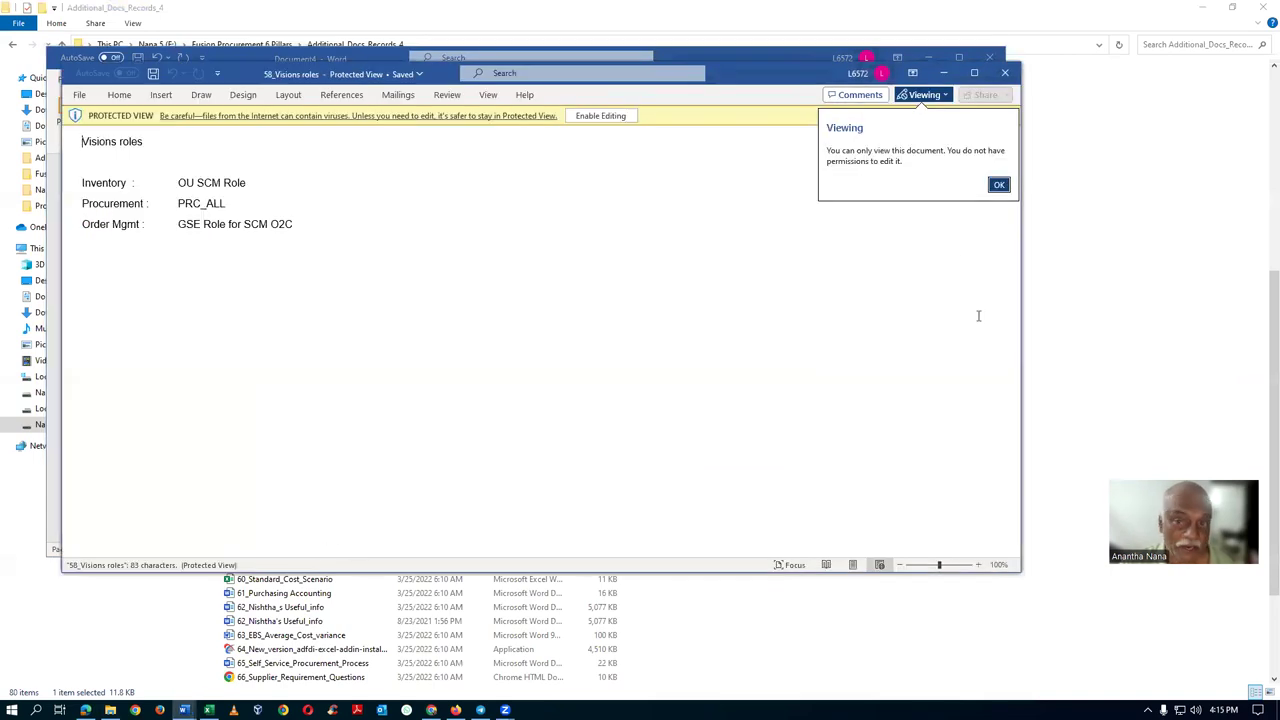
left_click(999, 186)
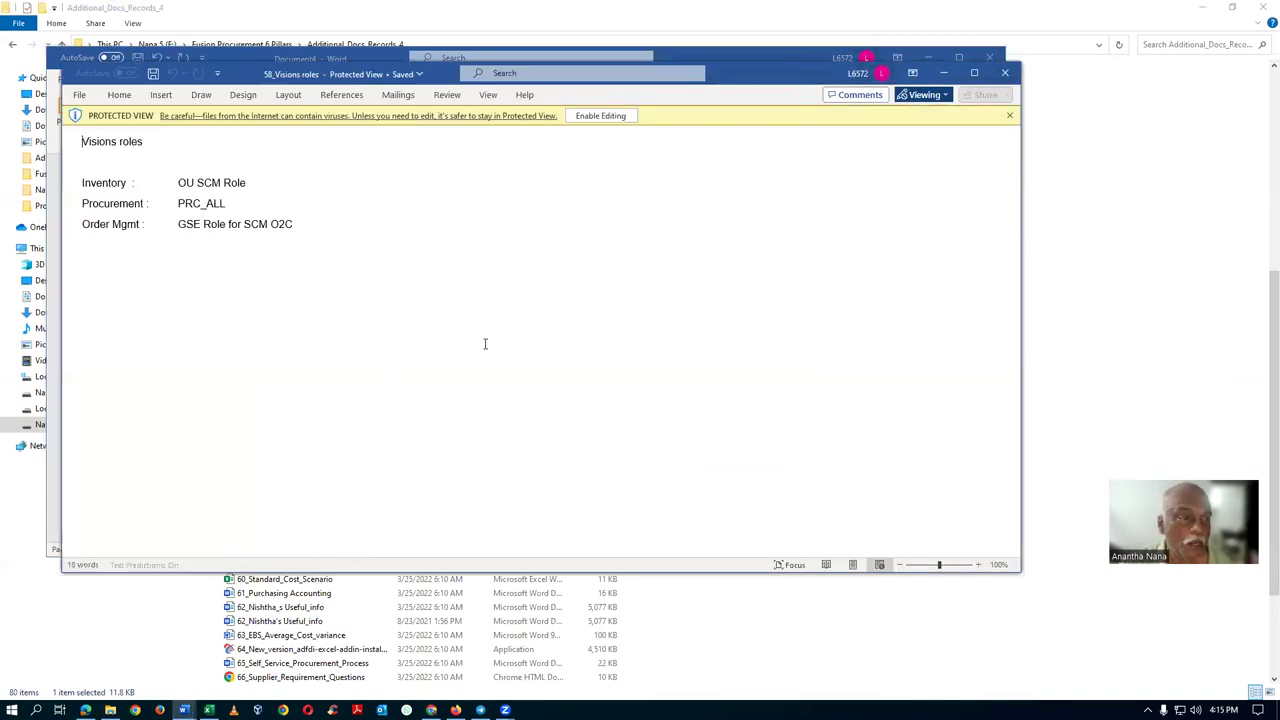
left_click_drag(181, 183, 238, 185)
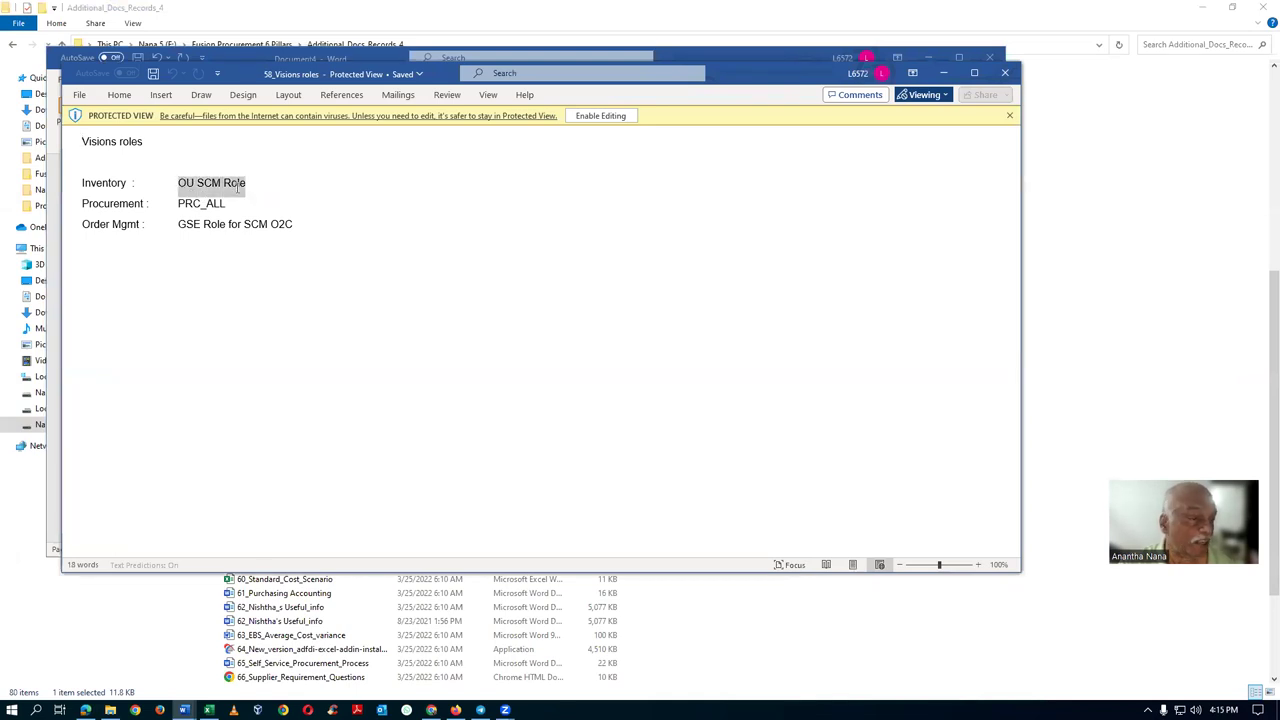
left_click(278, 346)
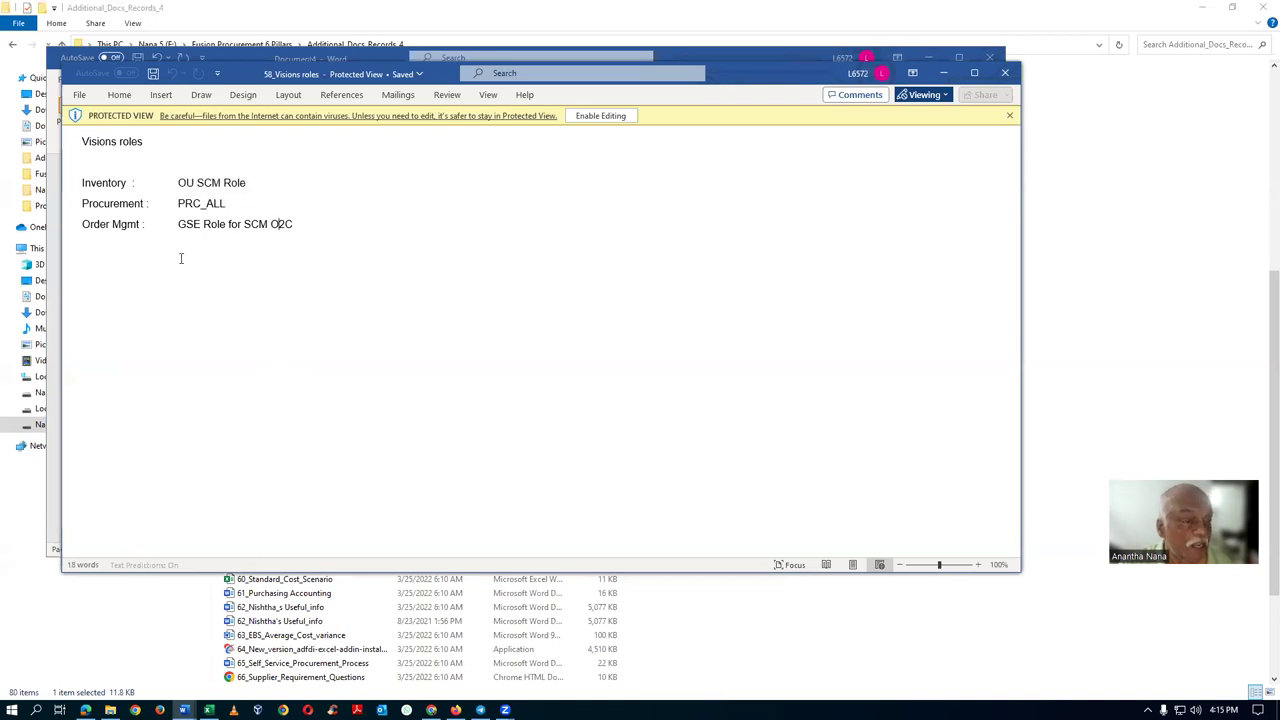
double_click(181, 203)
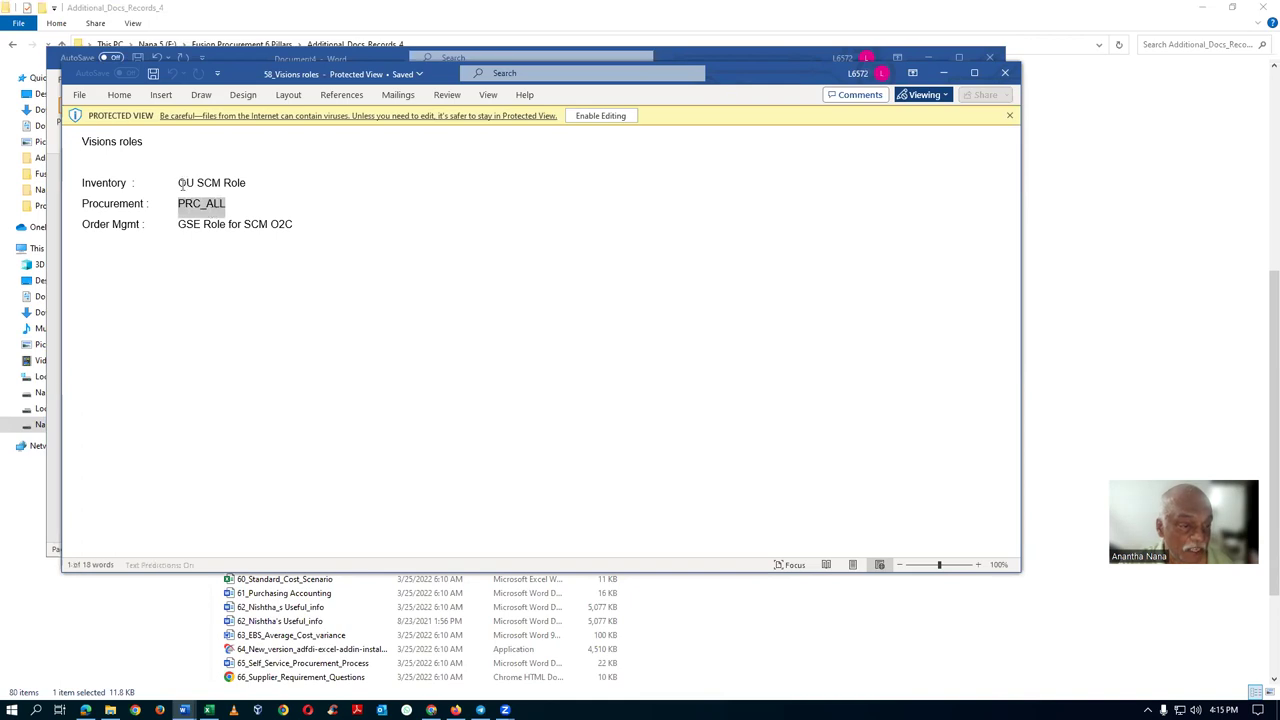
left_click_drag(191, 185, 249, 185)
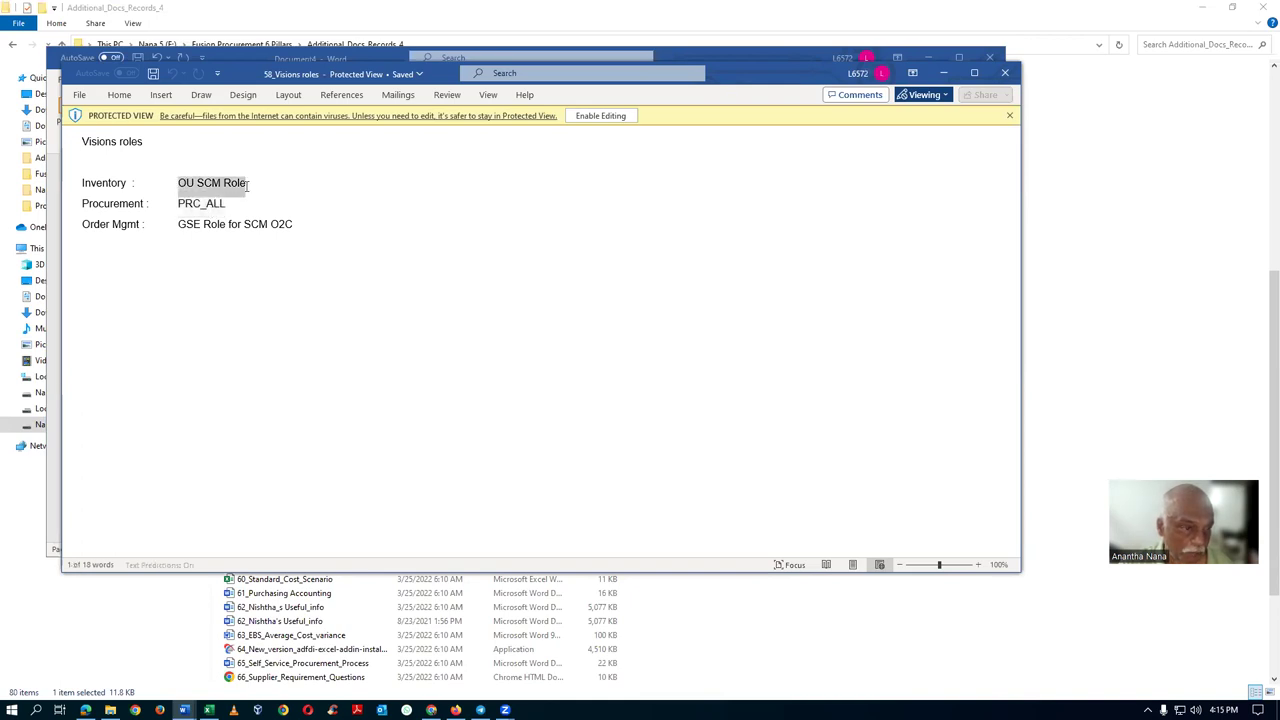
left_click(191, 235)
left_click_drag(180, 224, 280, 225)
left_click(285, 366)
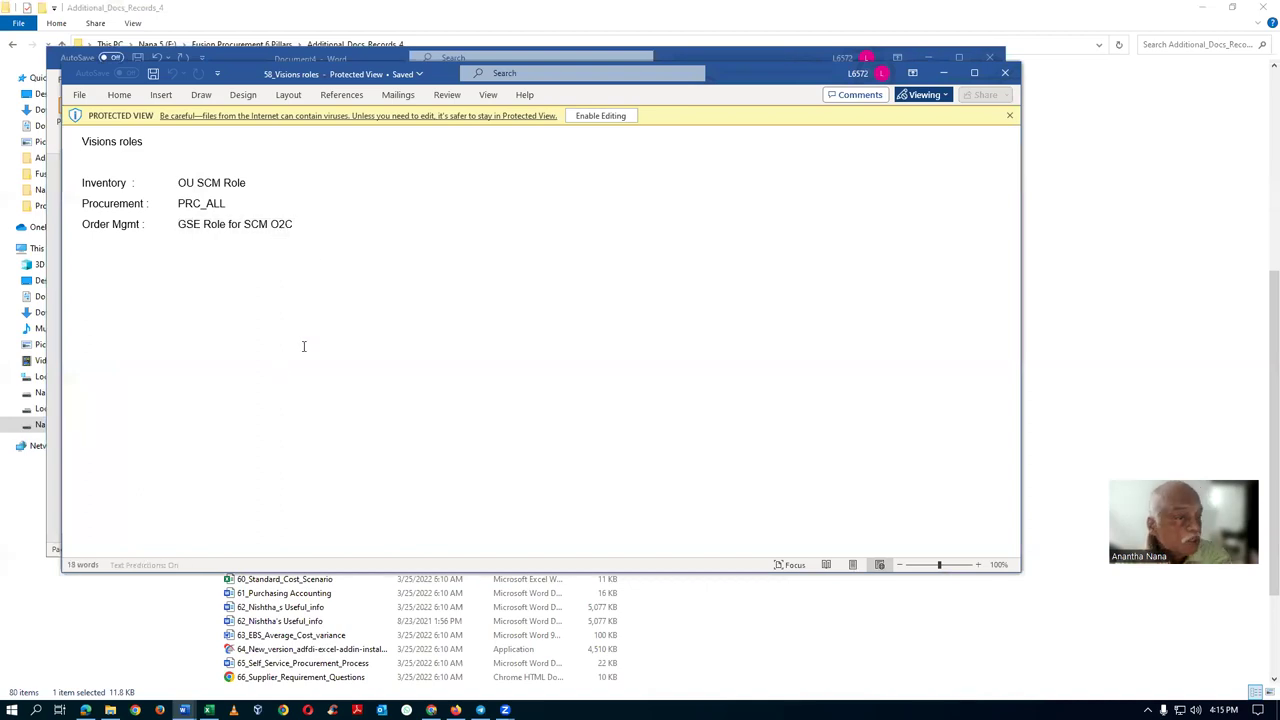
left_click(942, 76)
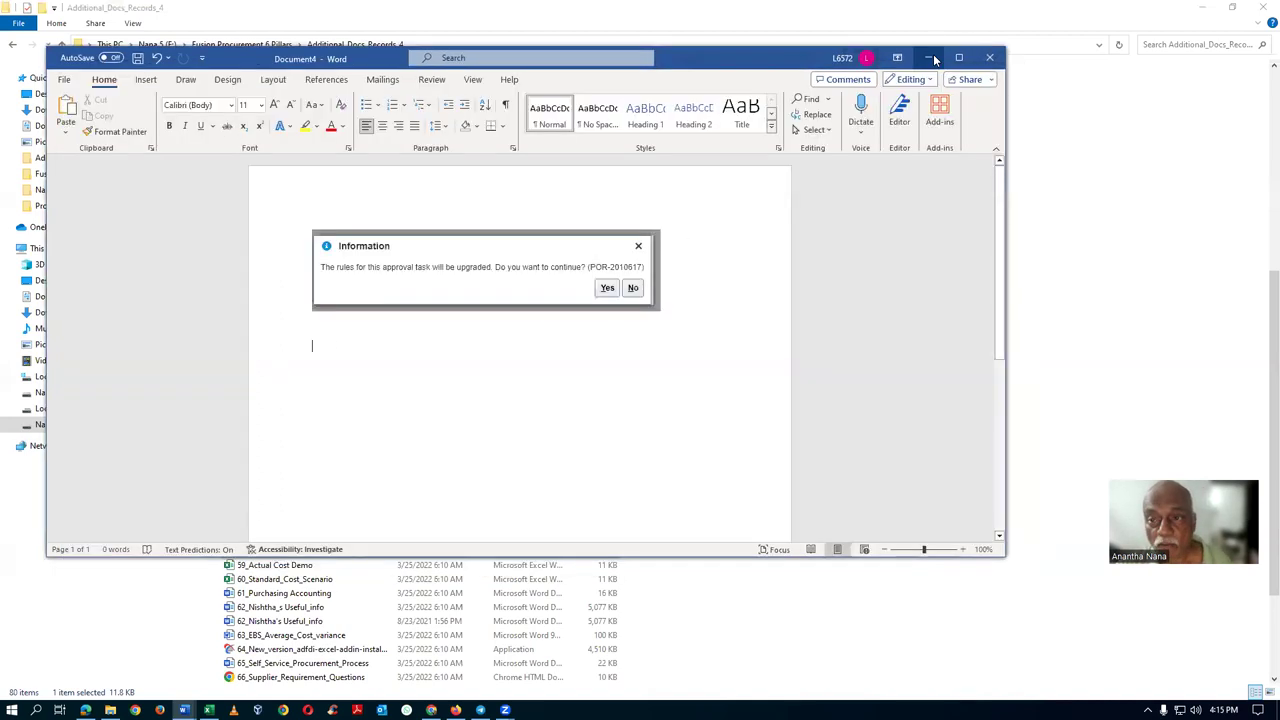
left_click(933, 54)
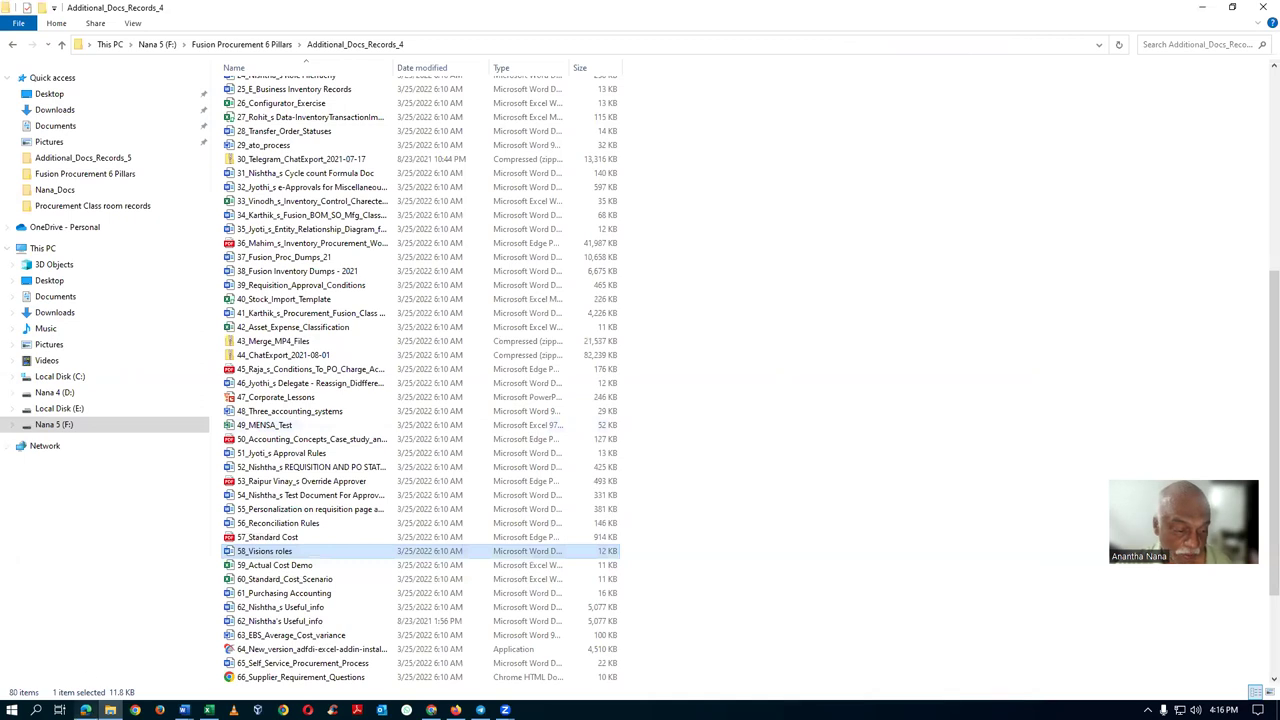
left_click(86, 710)
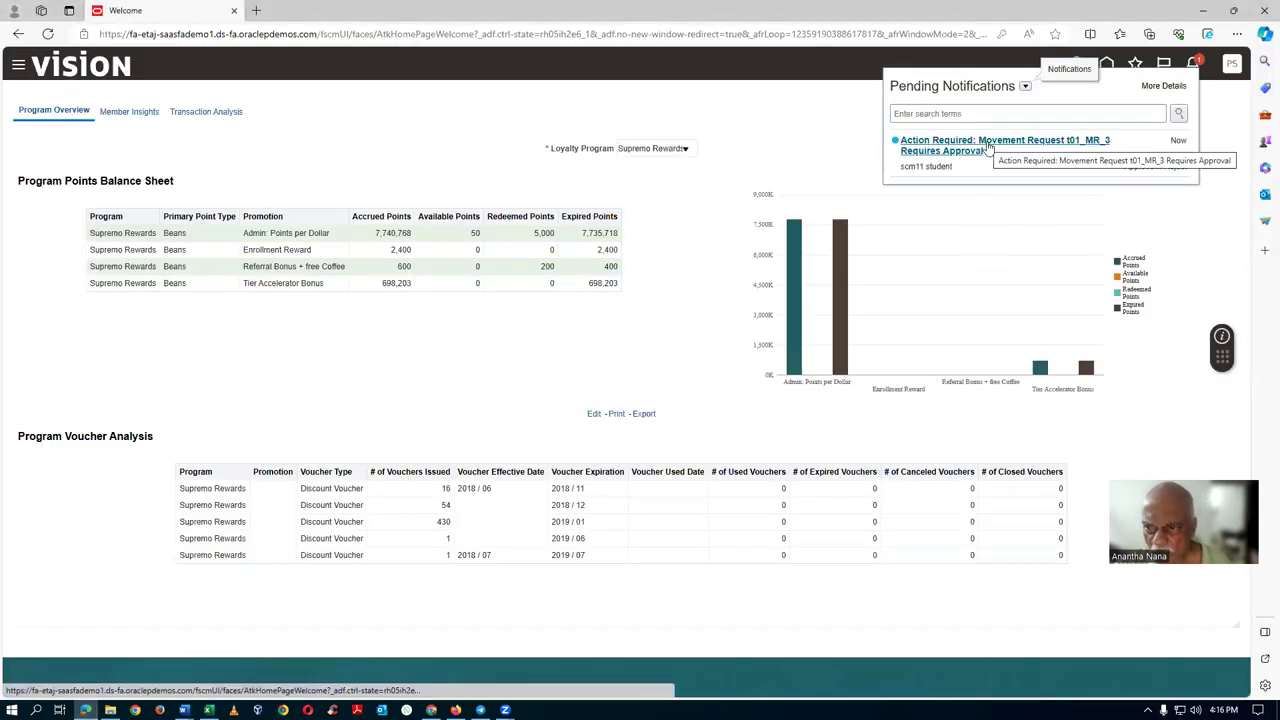
- Approve movement request t01_MR_3 with the comment 'OK. Approved.' and close the notifications
left_click(985, 145)
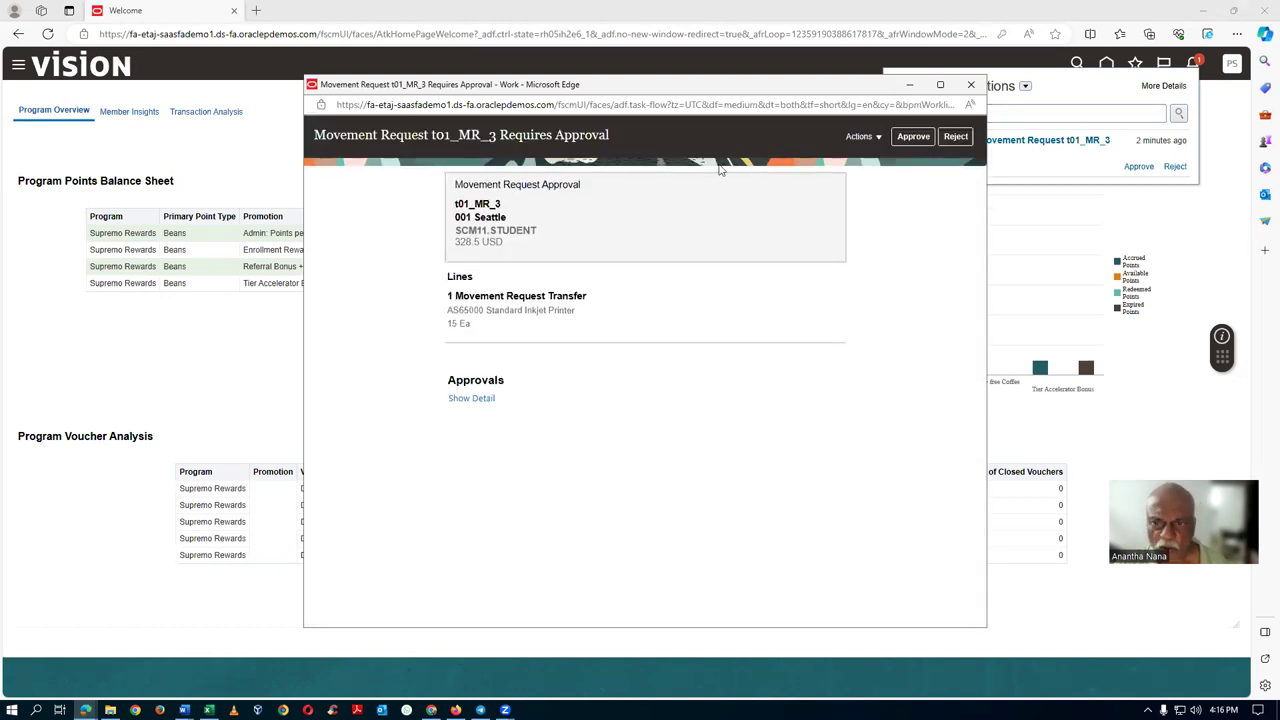
left_click(857, 137)
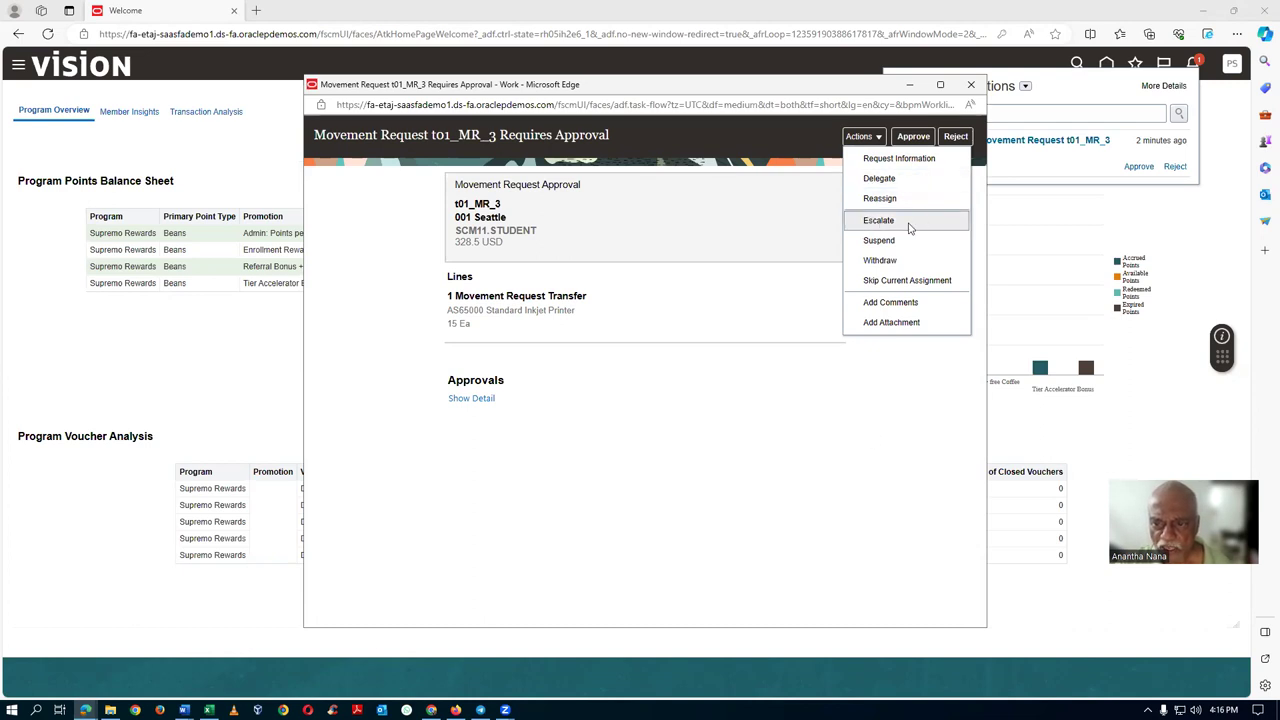
left_click(913, 136)
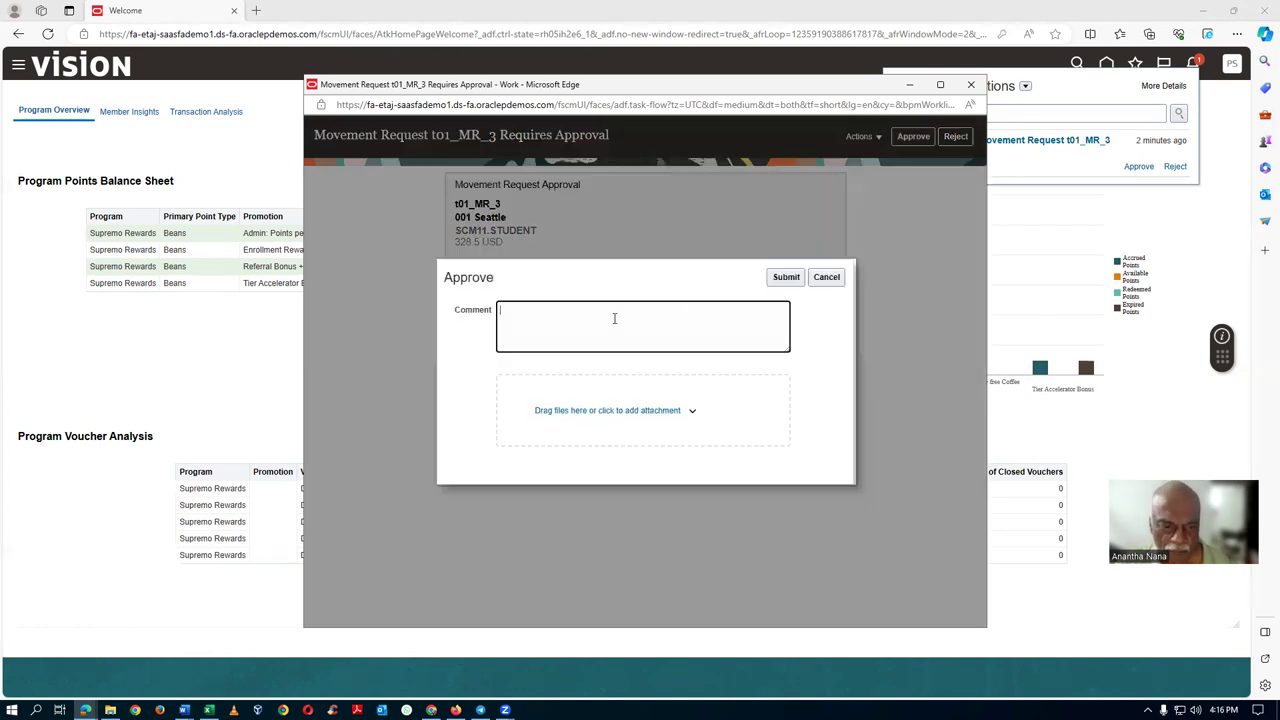
type("OK. Appro")
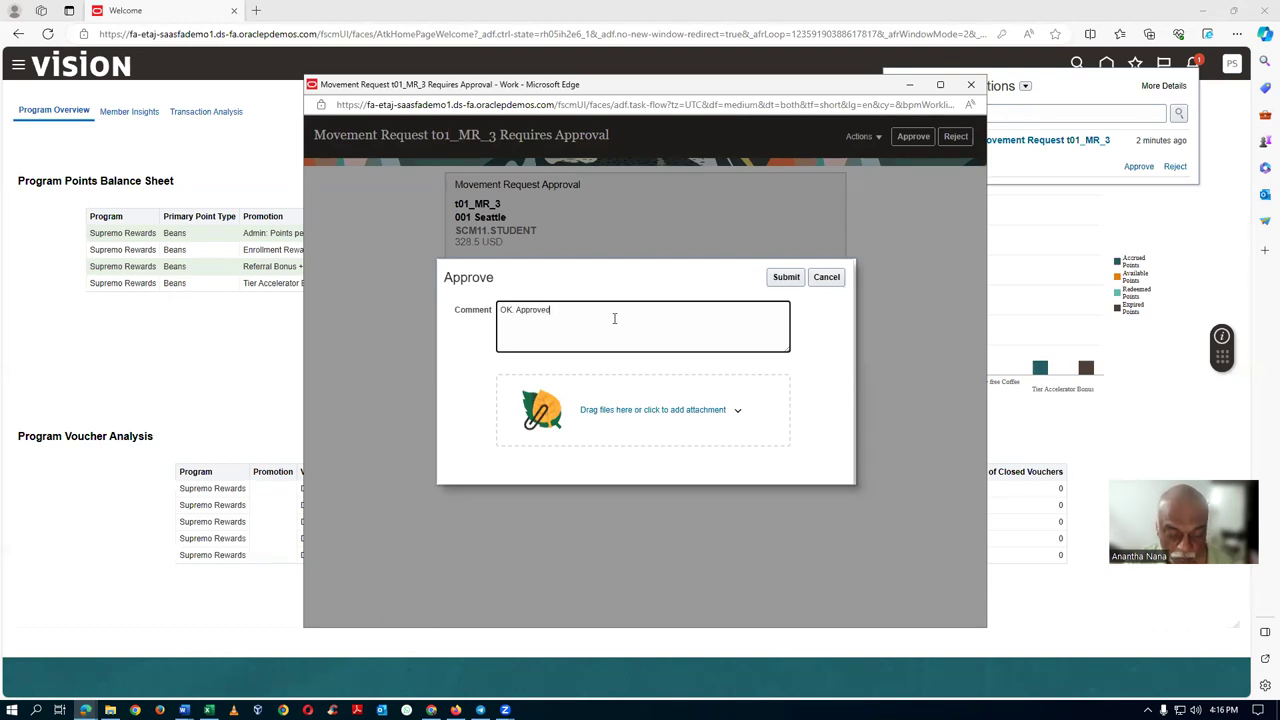
type("ved.")
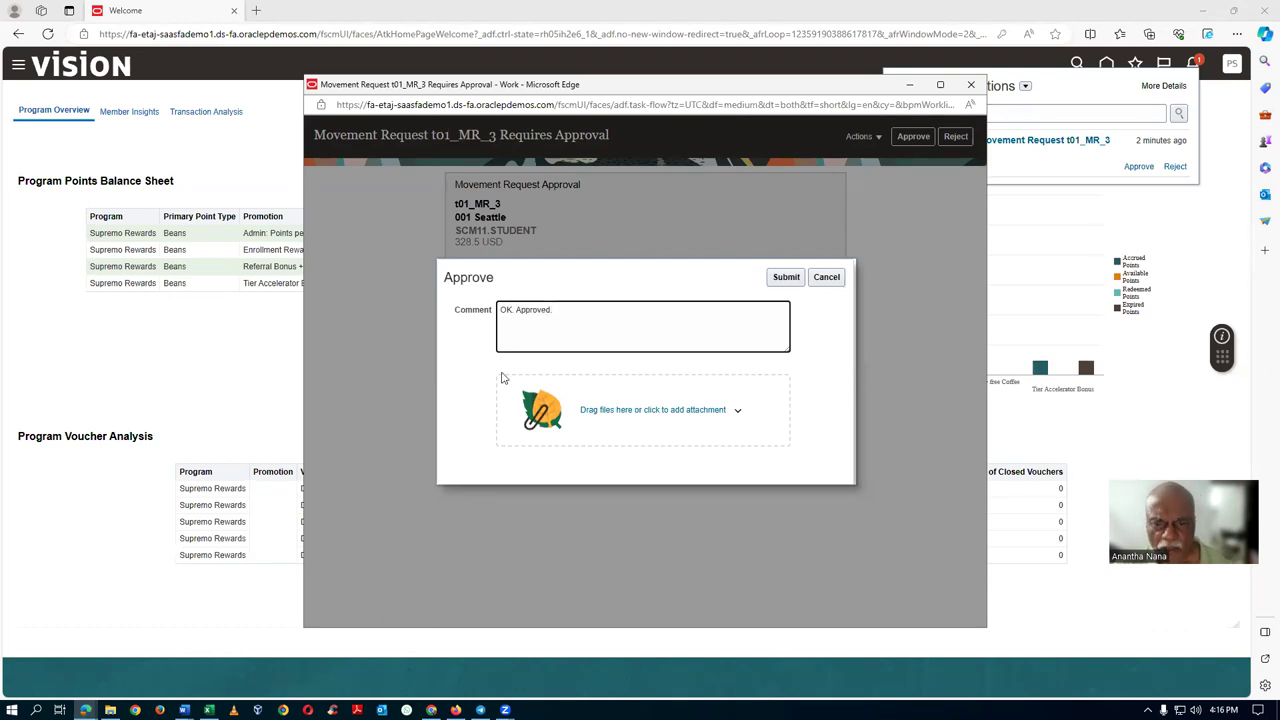
left_click(792, 279)
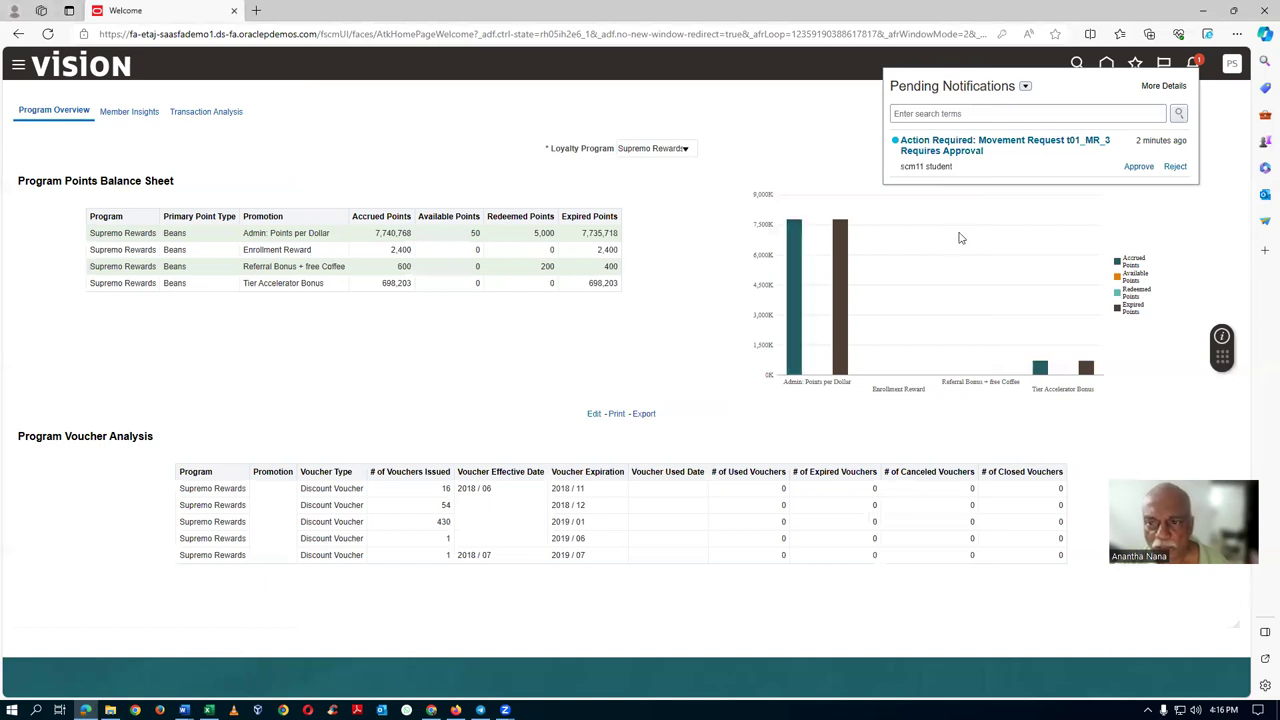
left_click(1037, 237)
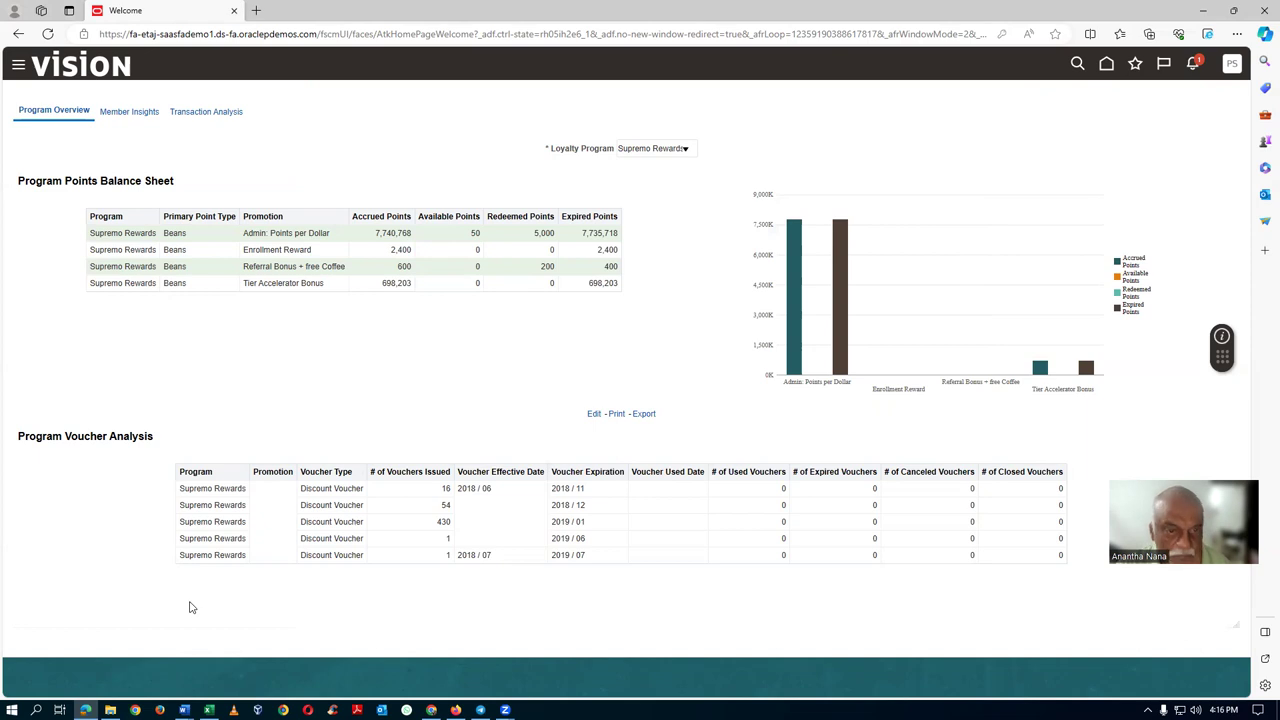
- Rerun the movement request search to confirm t01_MR_3 is Approved, and recheck pending notifications
key("alt+Tab")
key("alt+Tab")
key("alt+Tab")
key("alt+Tab")
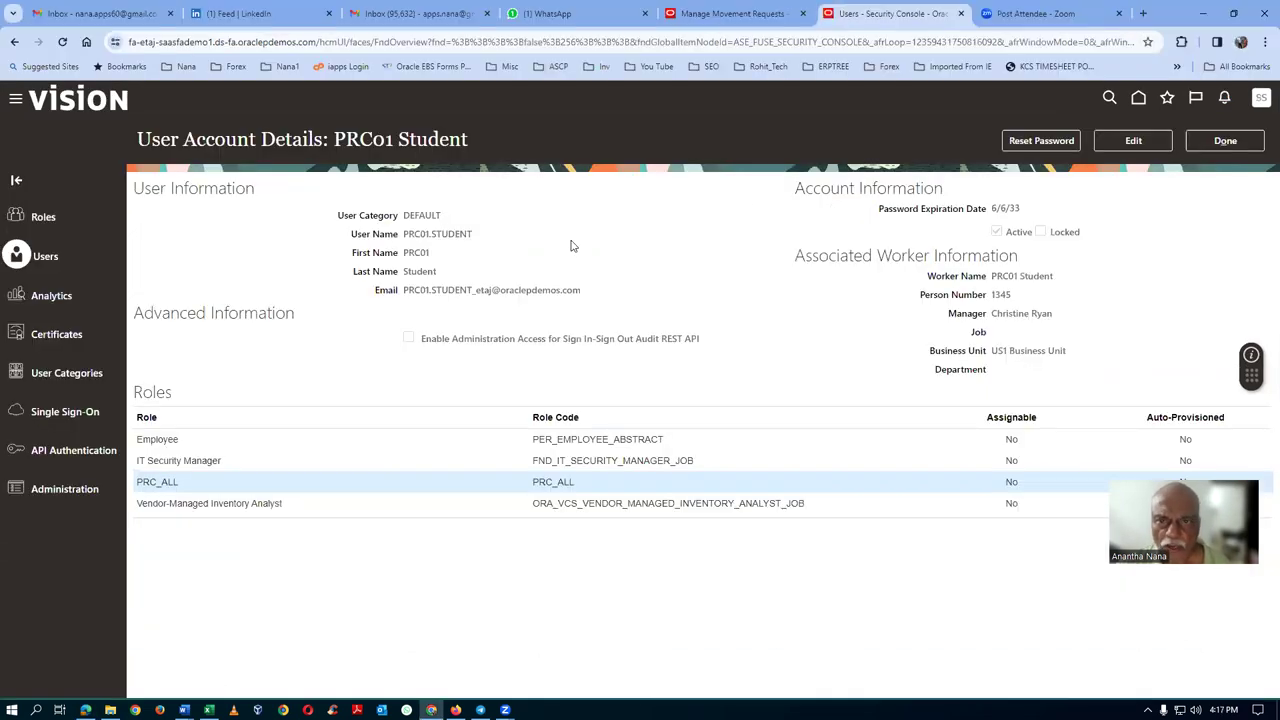
left_click(721, 14)
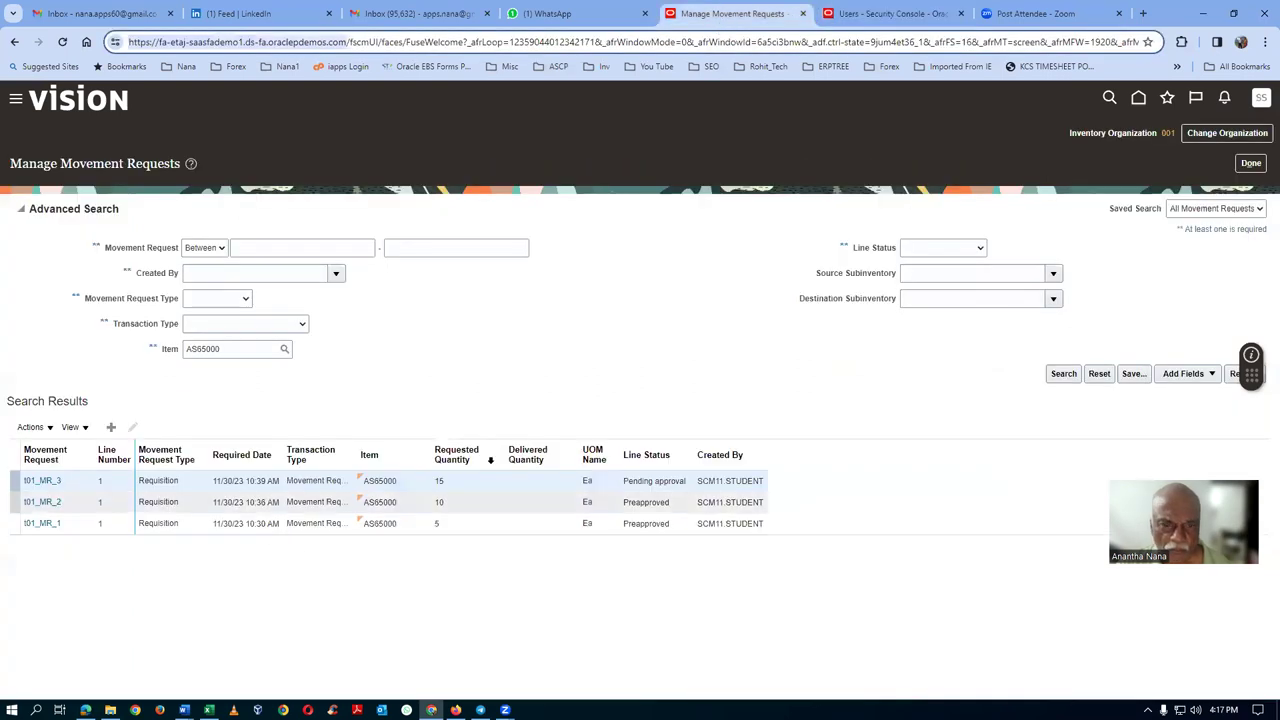
left_click(1068, 377)
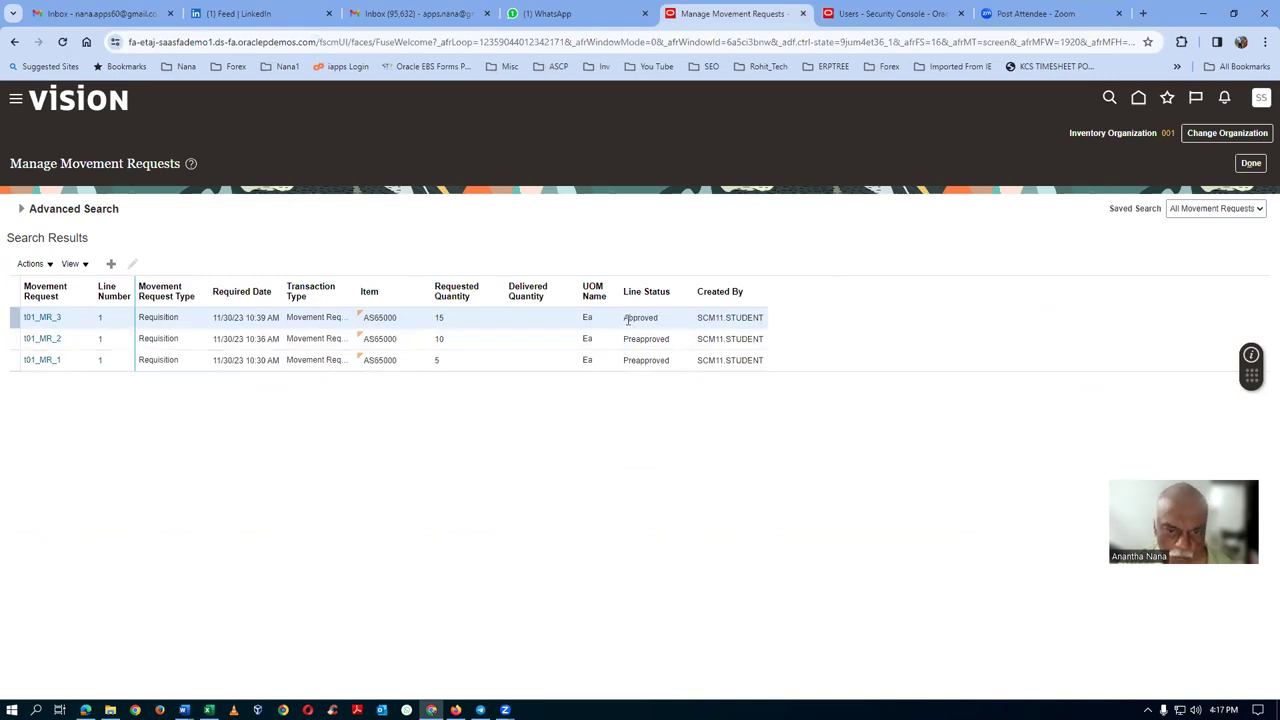
left_click_drag(624, 318, 657, 320)
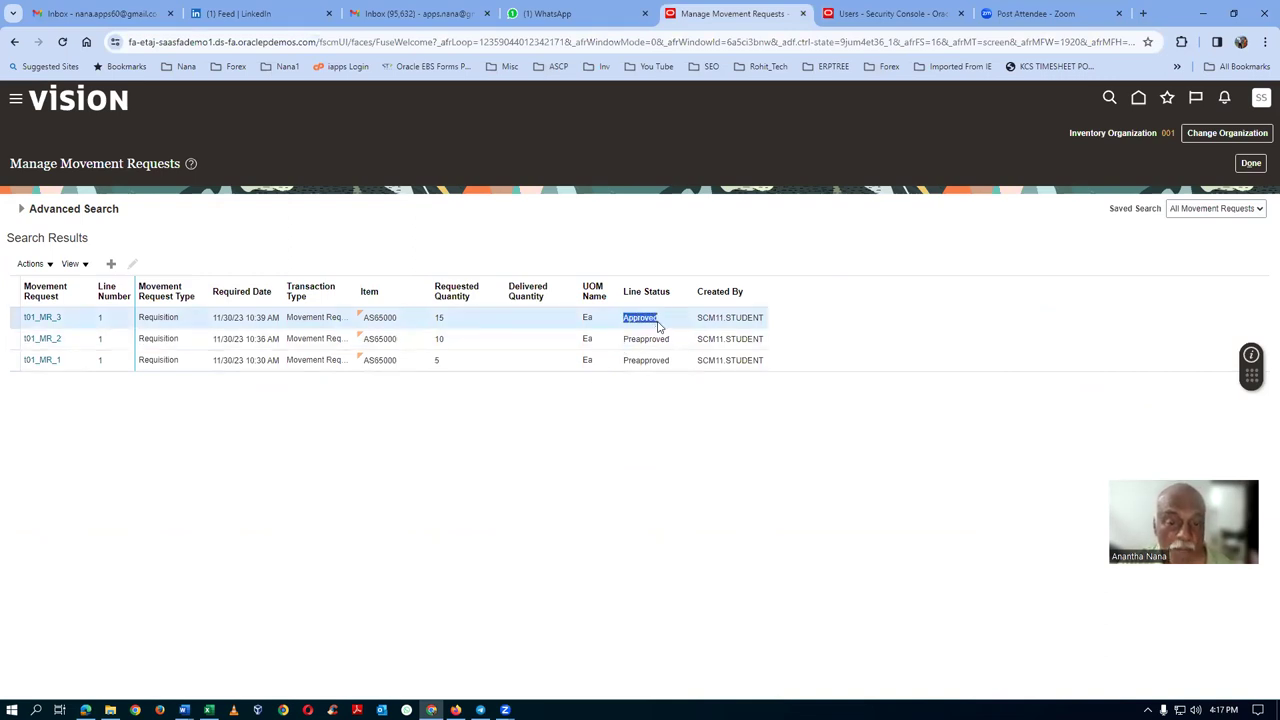
left_click(642, 481)
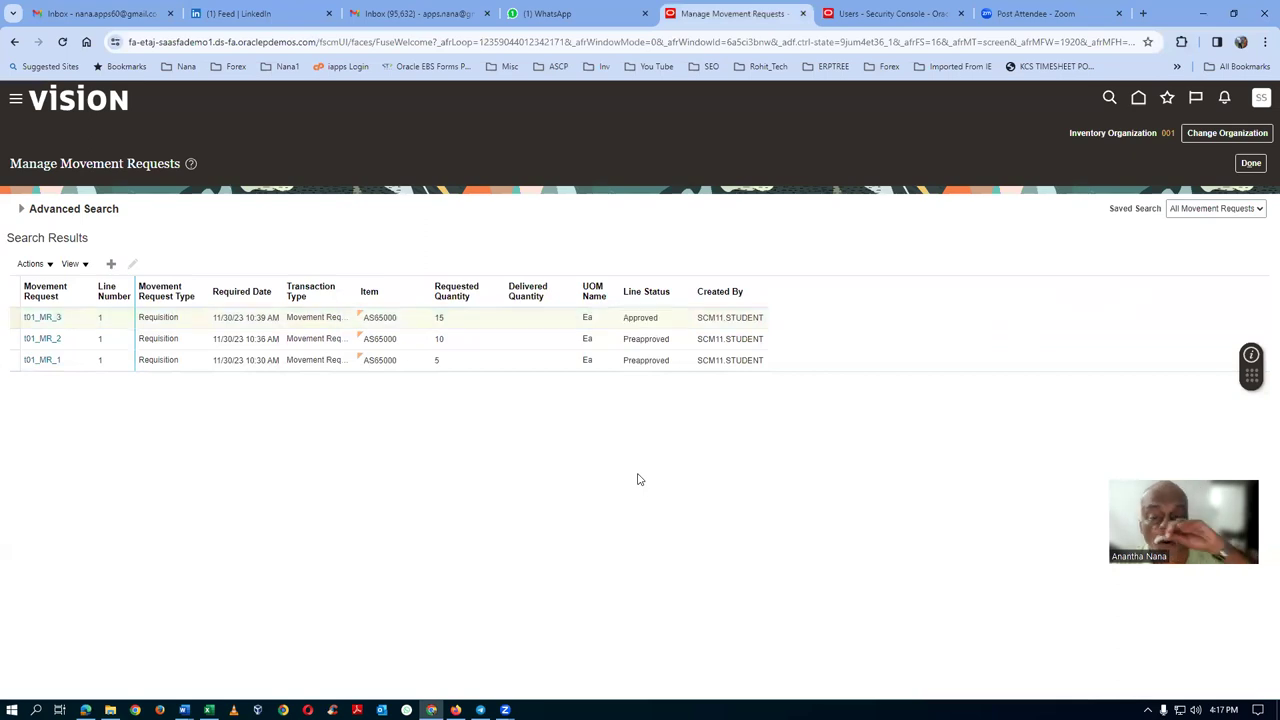
left_click(85, 709)
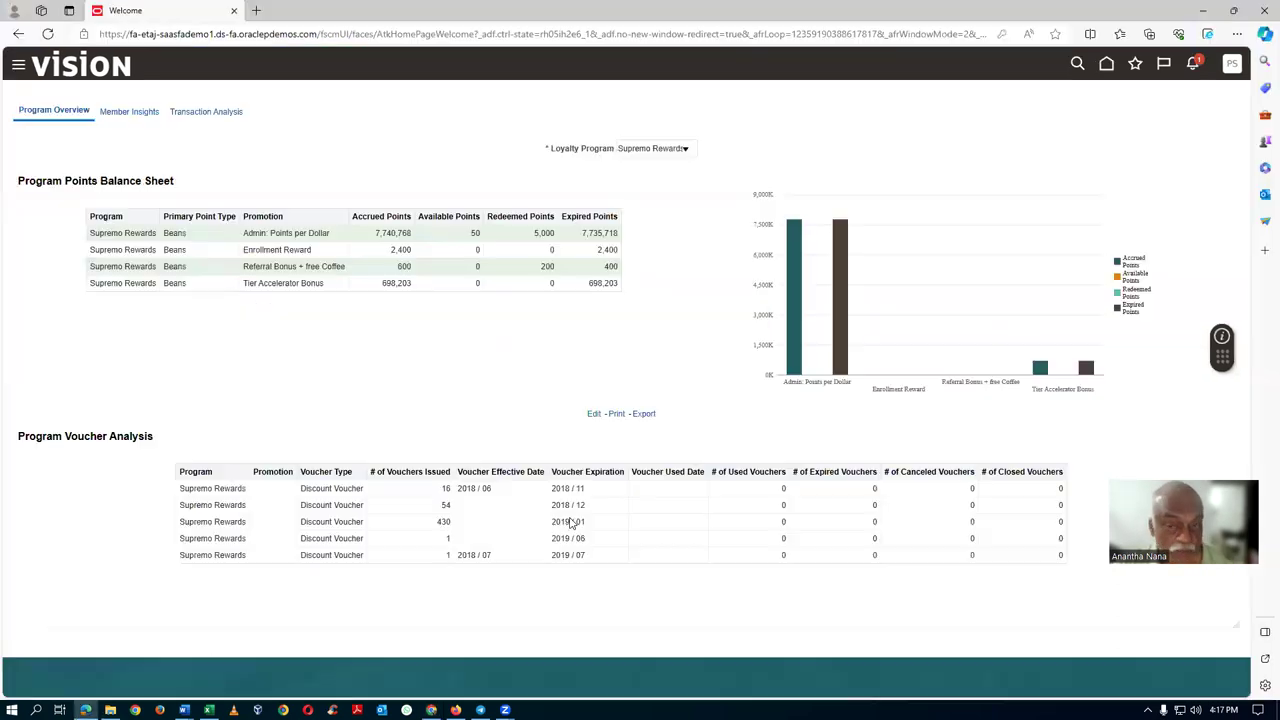
left_click(1196, 66)
left_click(989, 272)
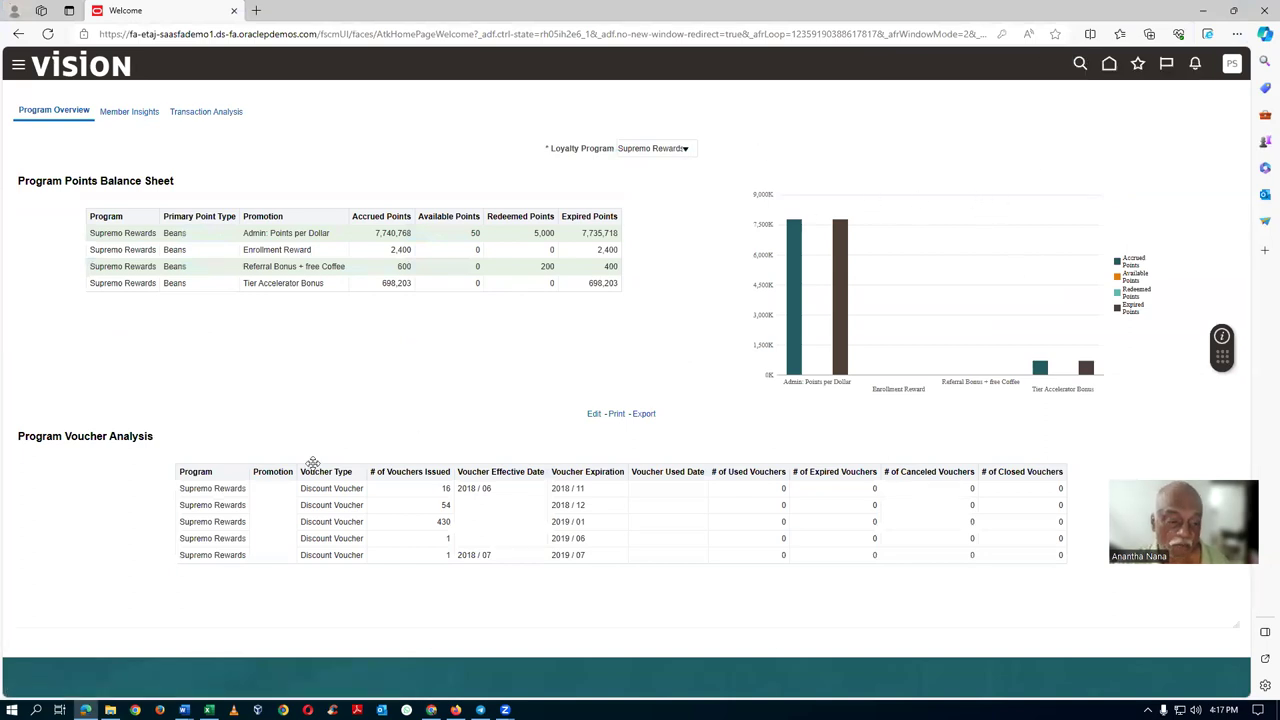
key("alt+Tab")
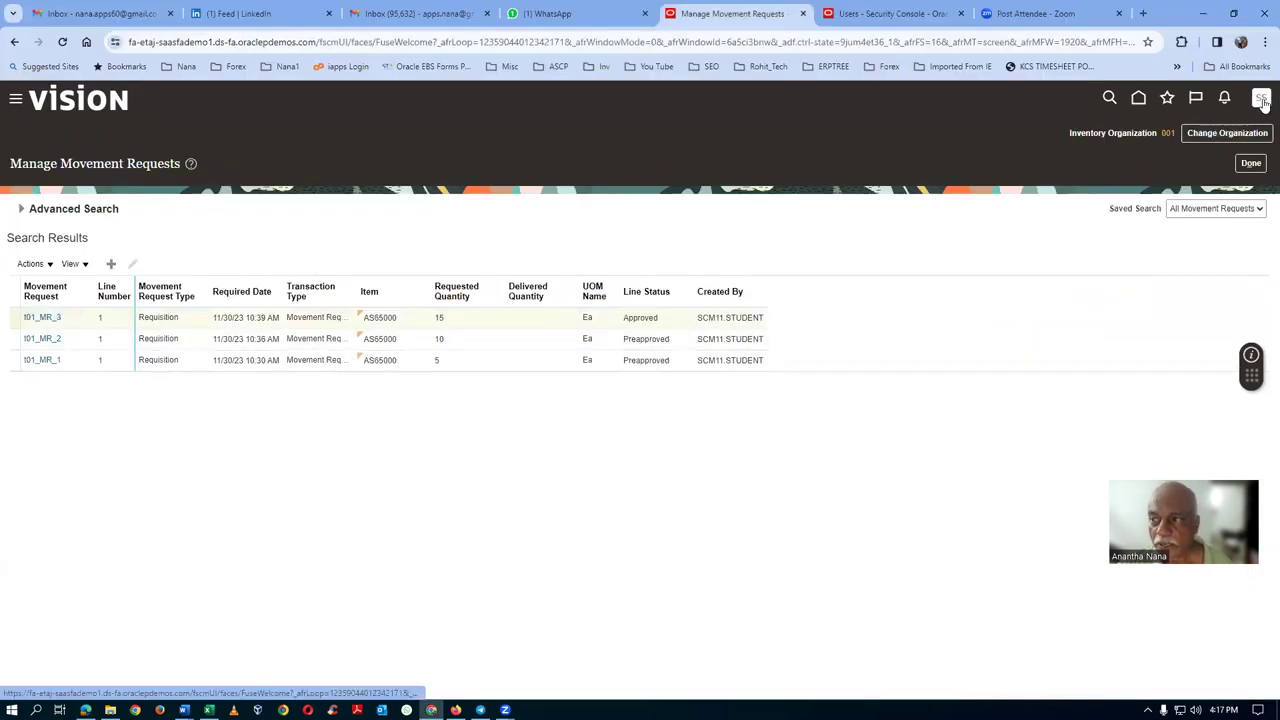
- Leave the Security Console user details and go to Setup and Maintenance
left_click(886, 13)
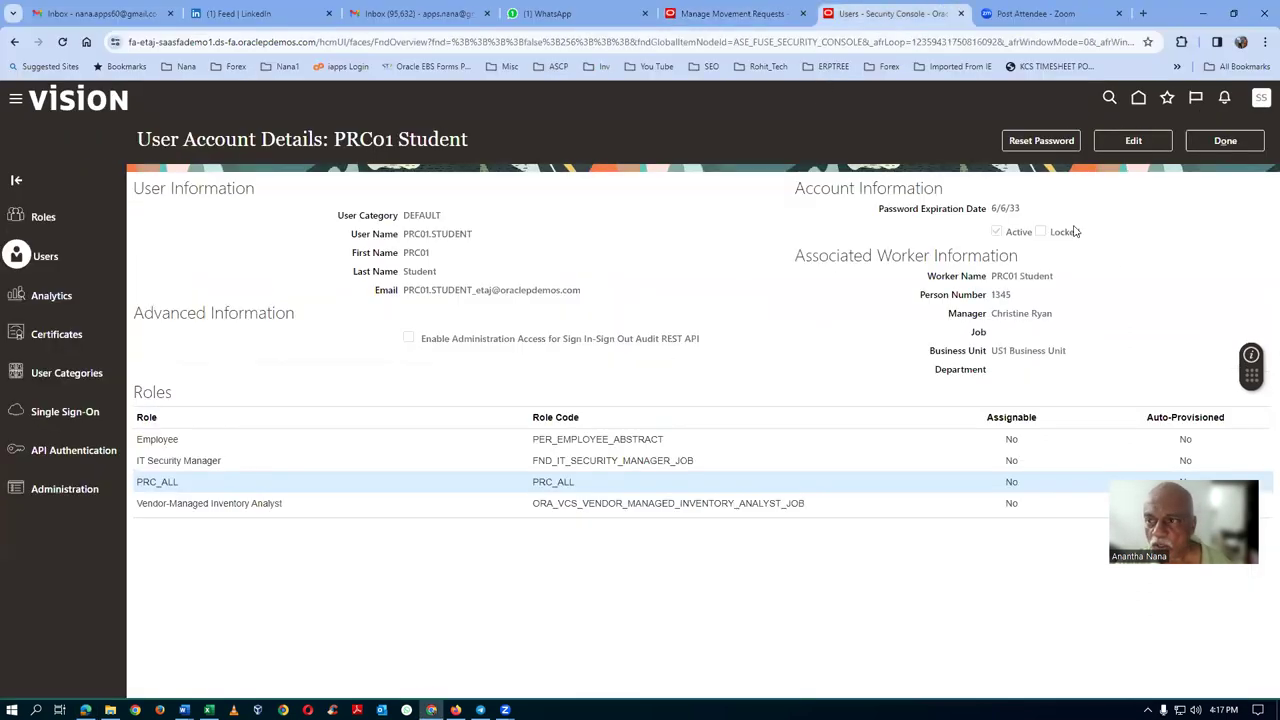
left_click(1224, 146)
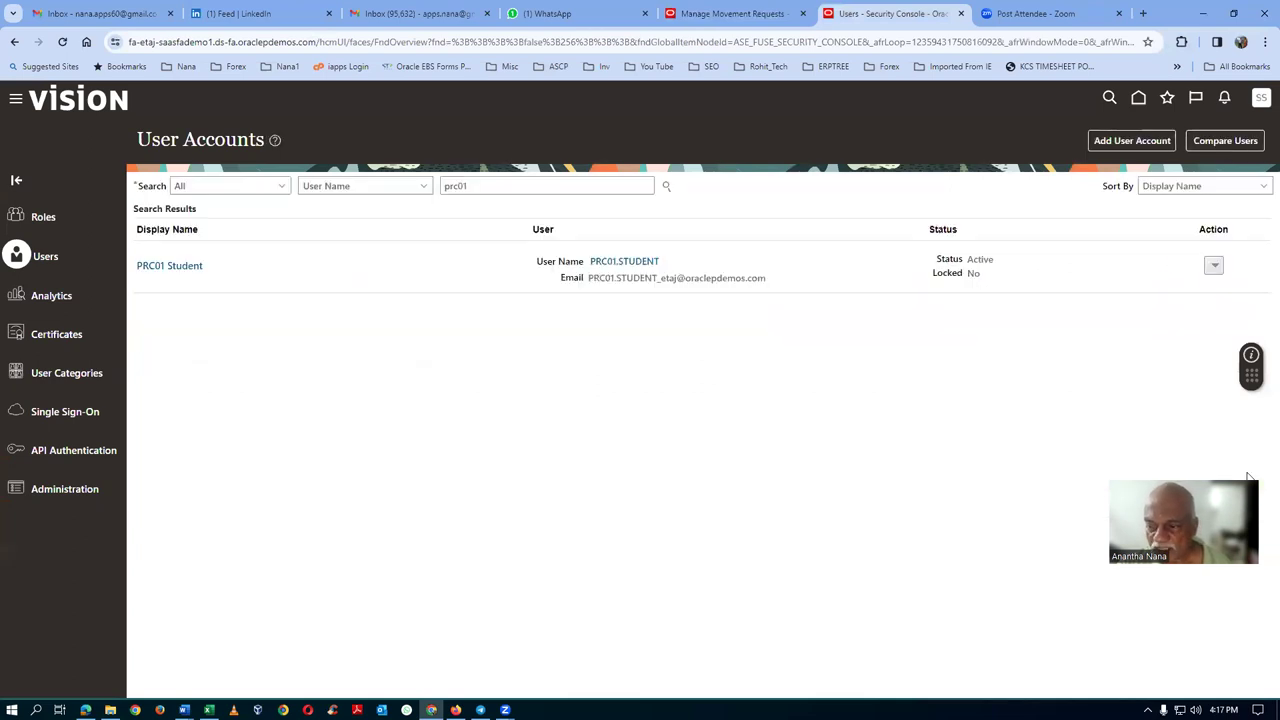
left_click_drag(1248, 482, 1248, 588)
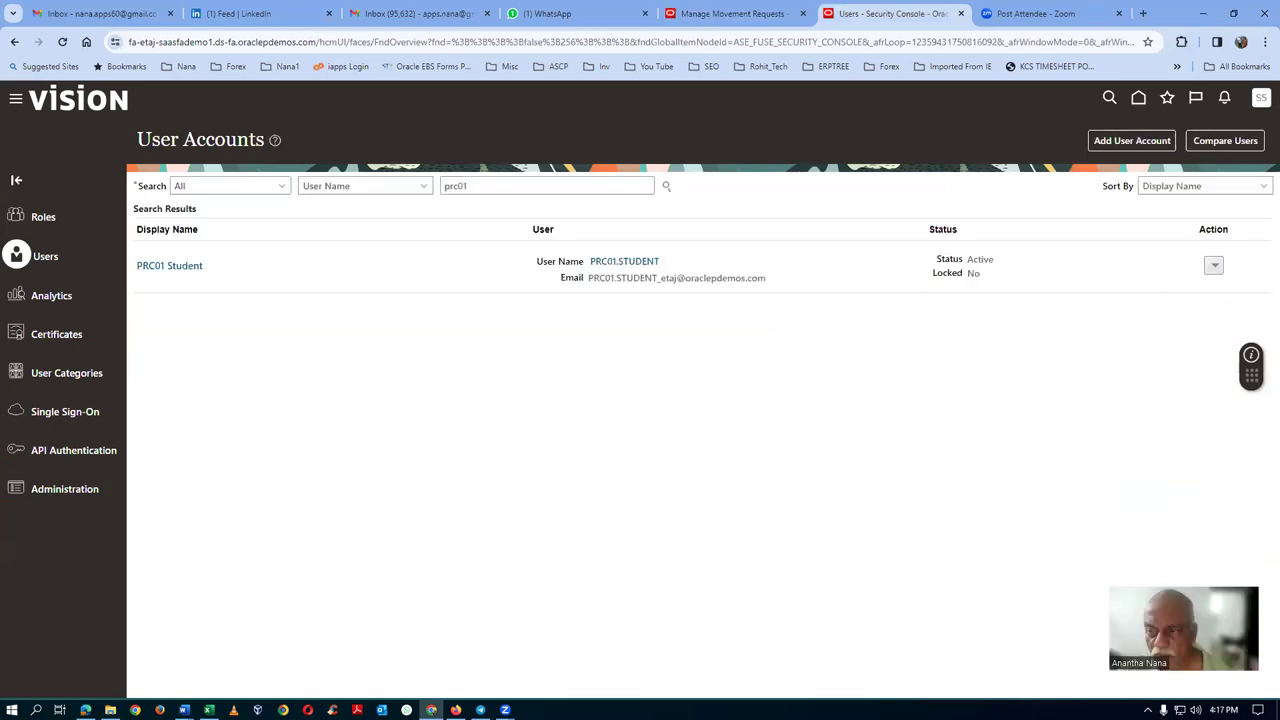
left_click(1261, 98)
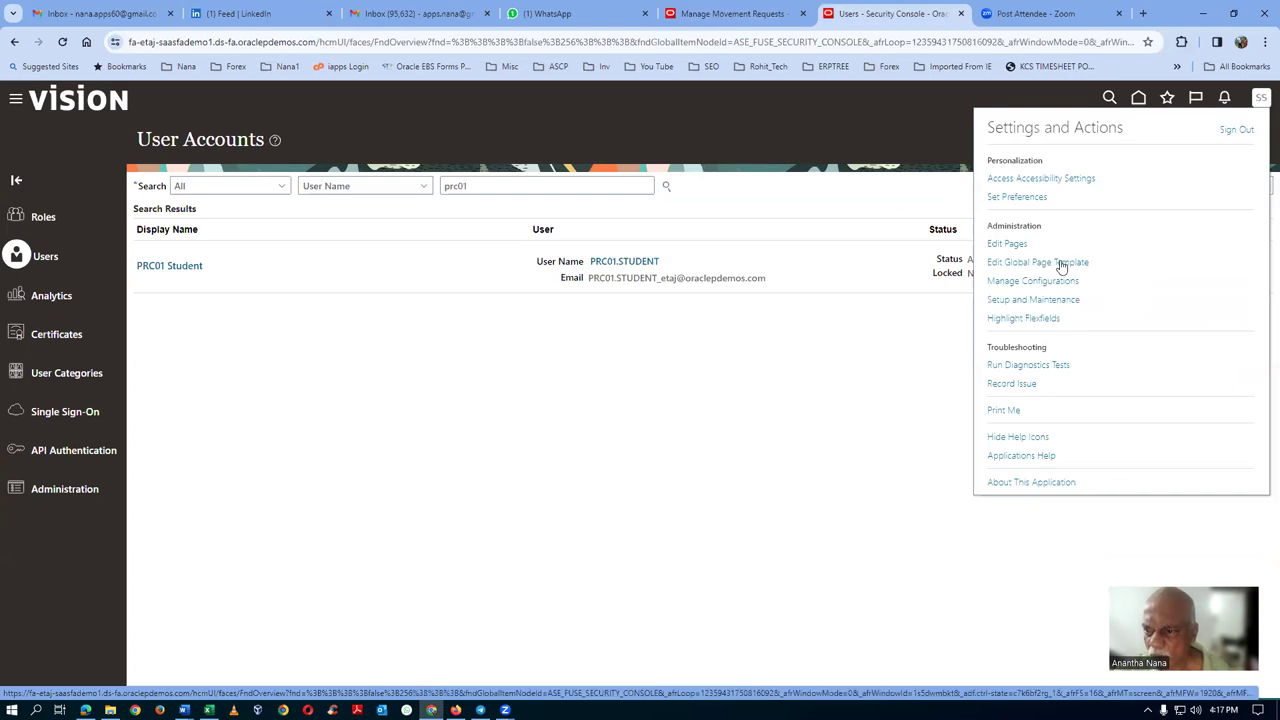
left_click(1040, 300)
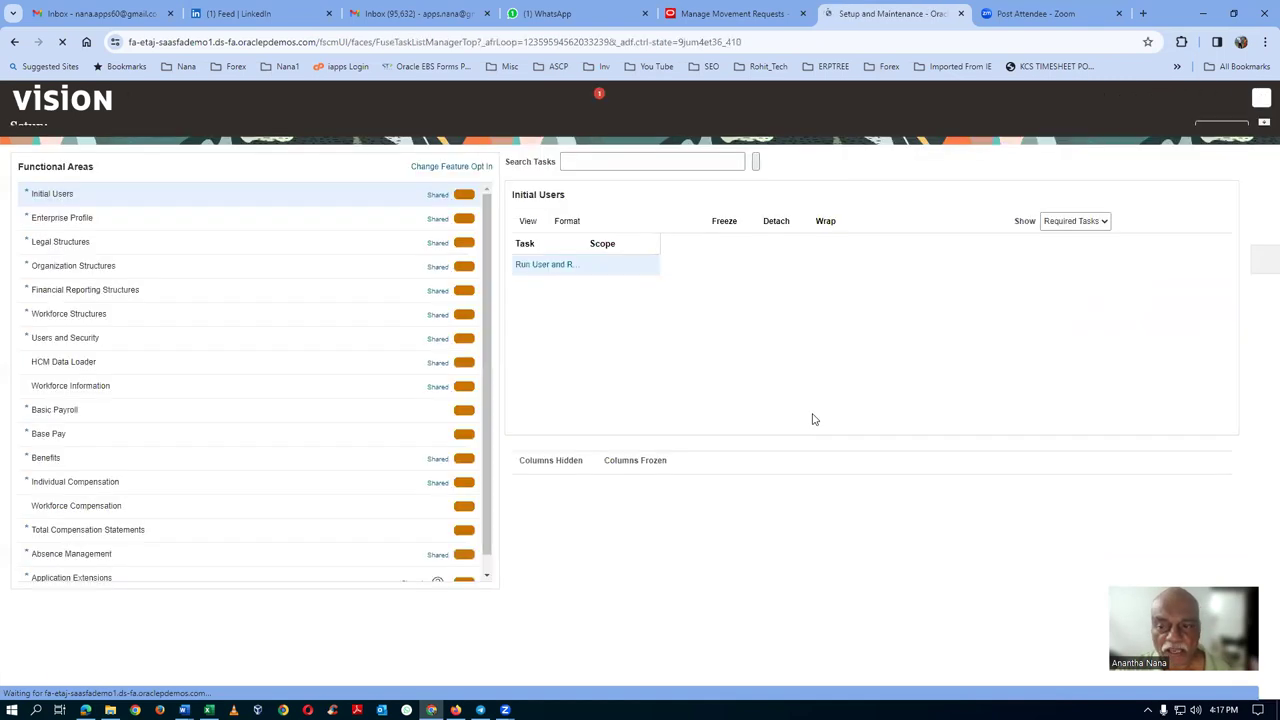
- Search setup tasks for 'man%users%' and open the Manage Users task
left_click(1243, 336)
left_click(1092, 282)
left_click(338, 181)
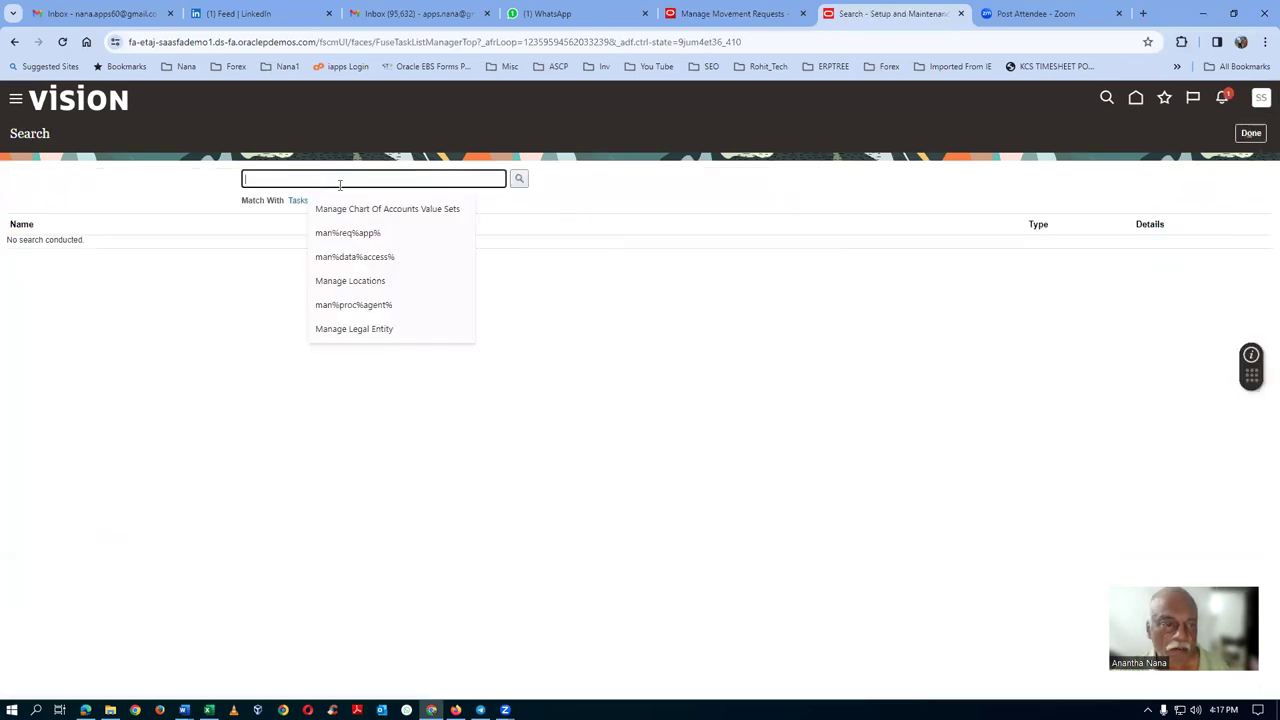
type("man%u")
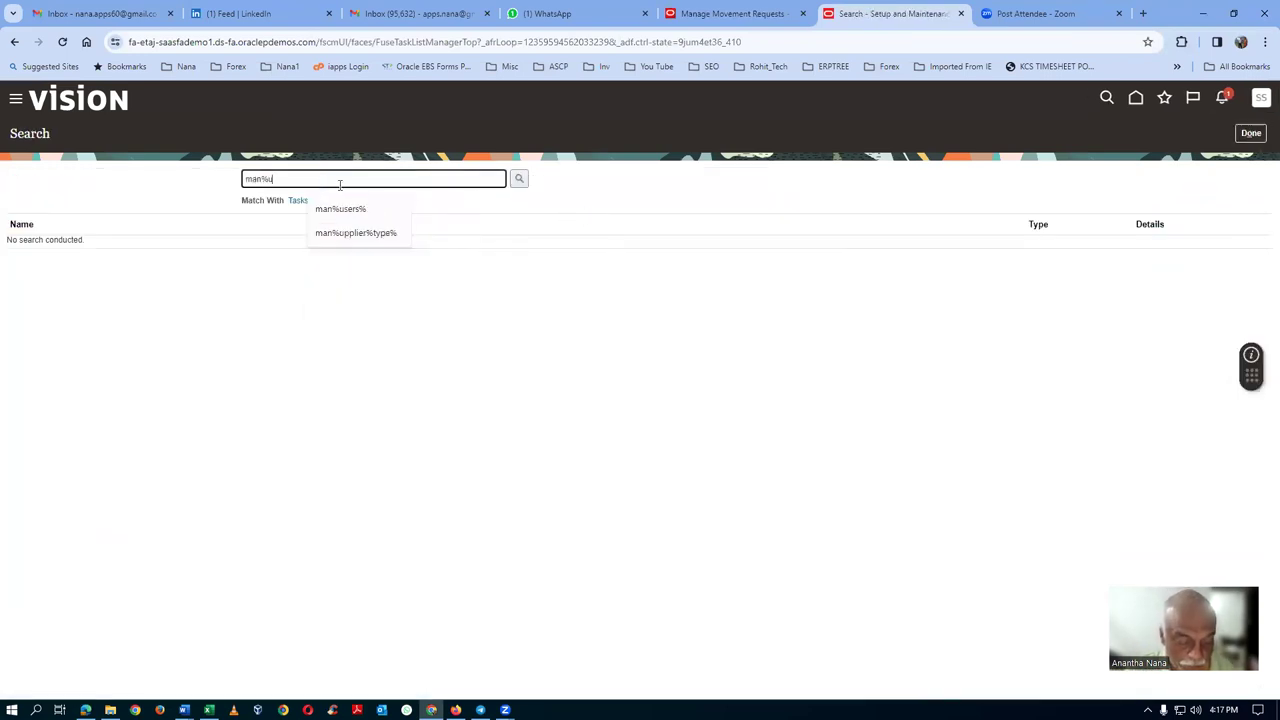
type("sers%")
key("Return")
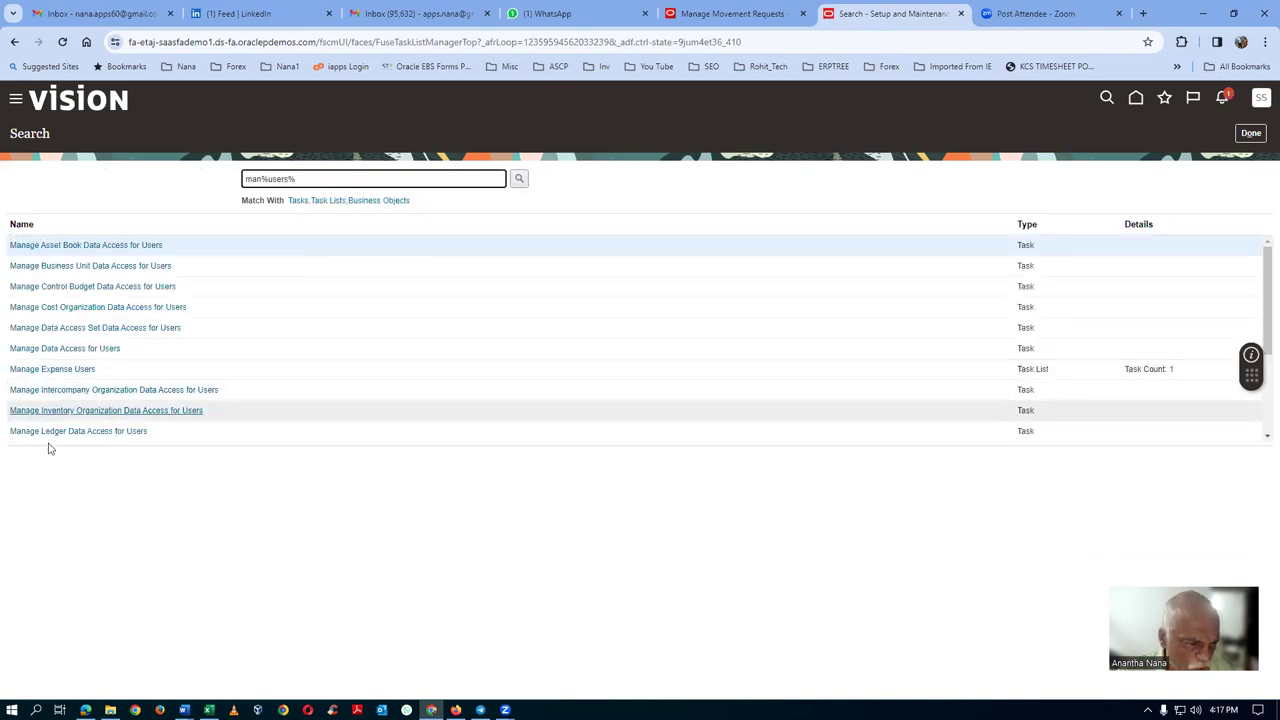
scroll(100, 400, "down", 3)
left_click(45, 436)
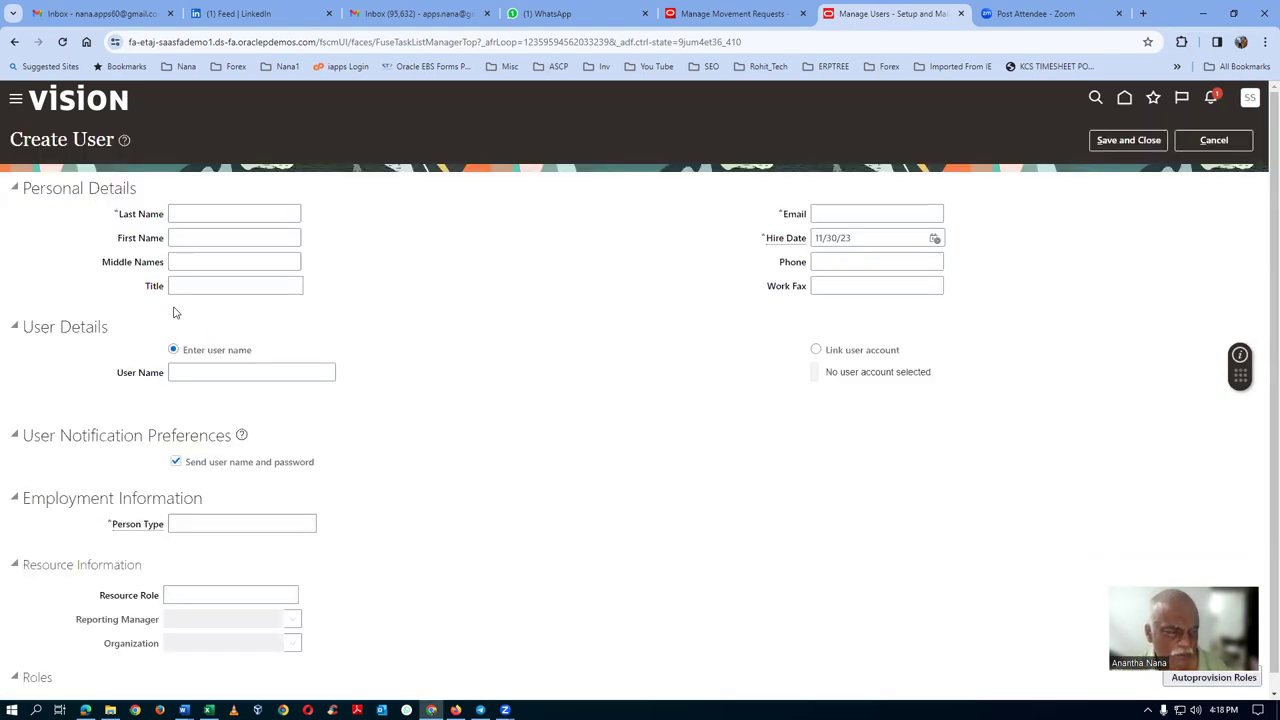
- Enter the new user's last name, e-mail address and the user name test_user
left_click(194, 213)
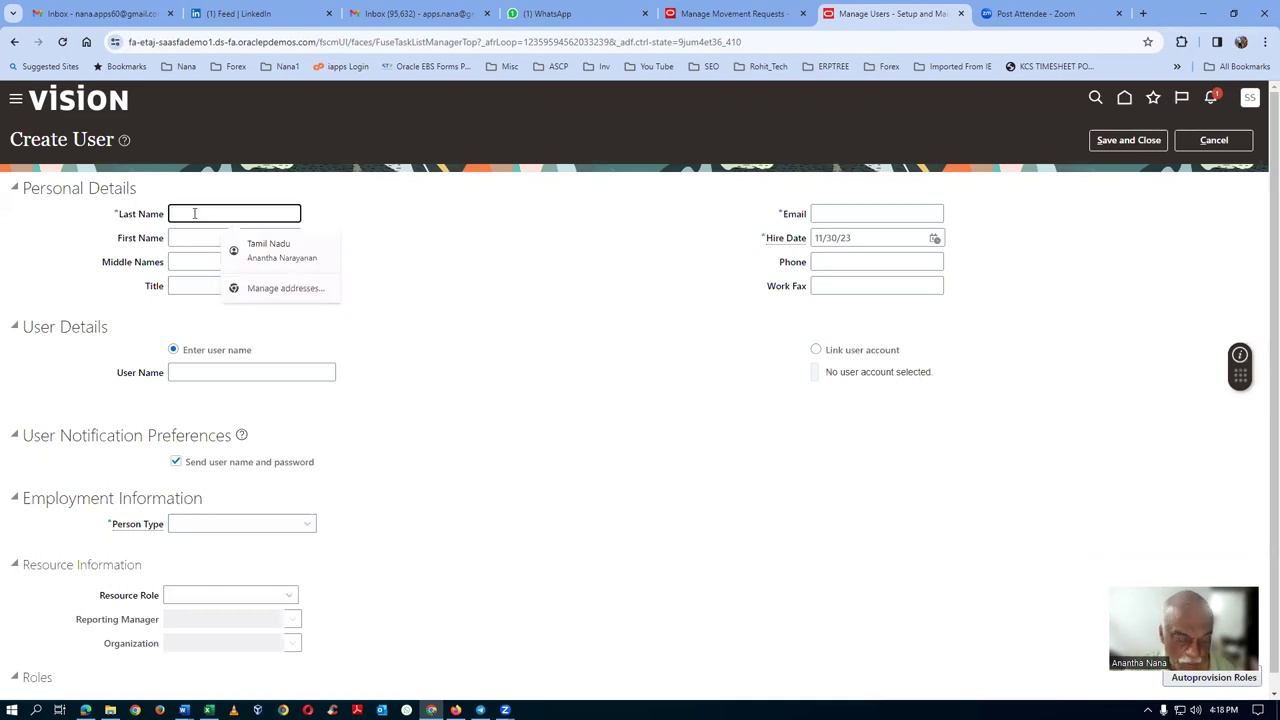
type("user")
key("Tab")
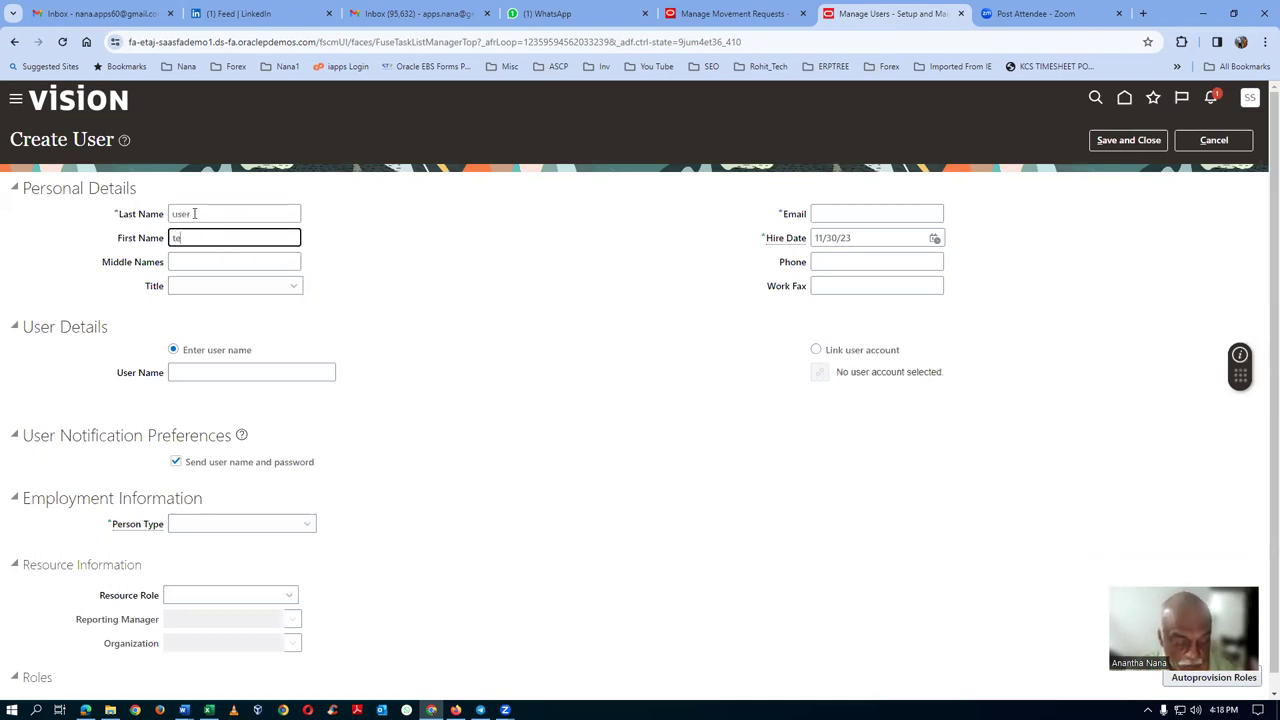
left_click(865, 214)
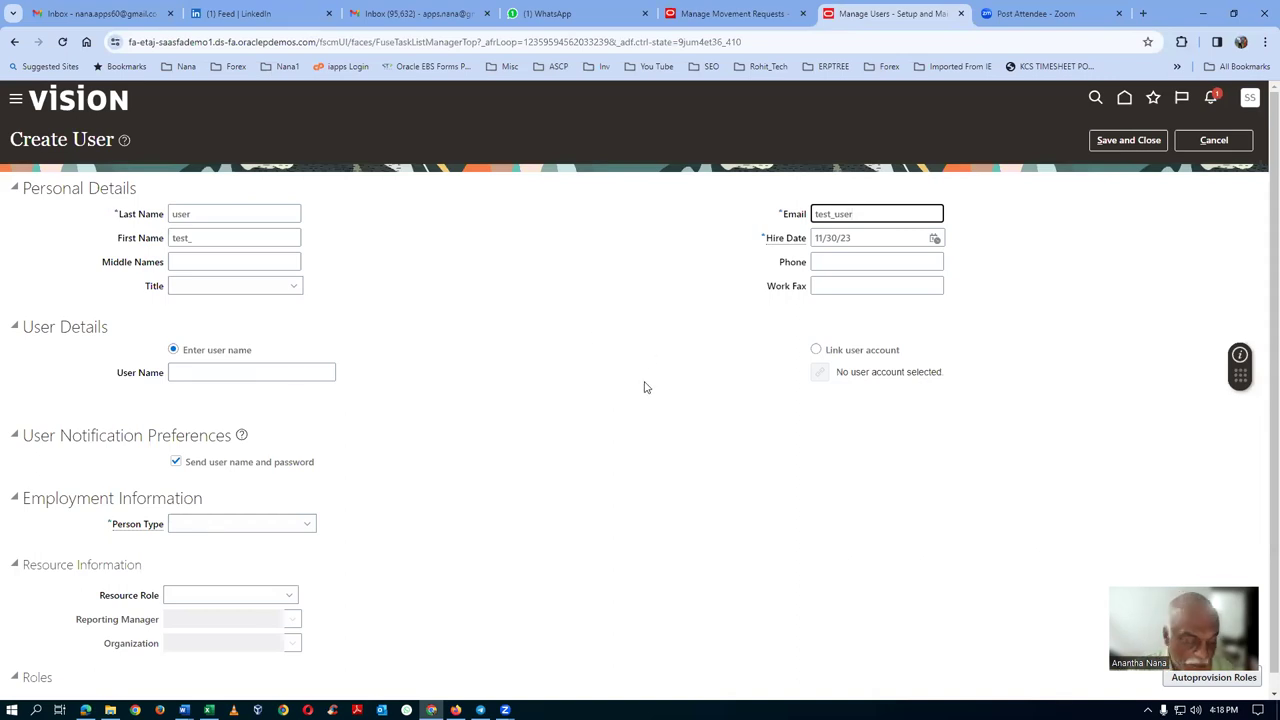
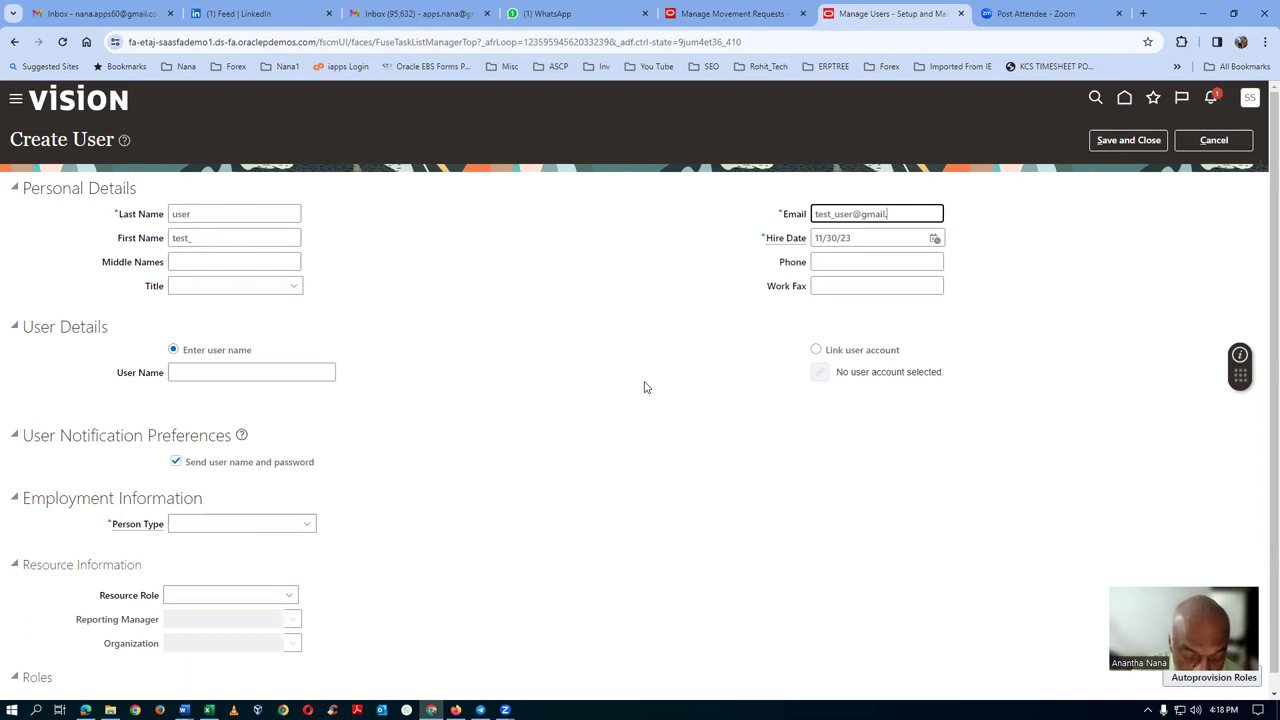
key("Tab")
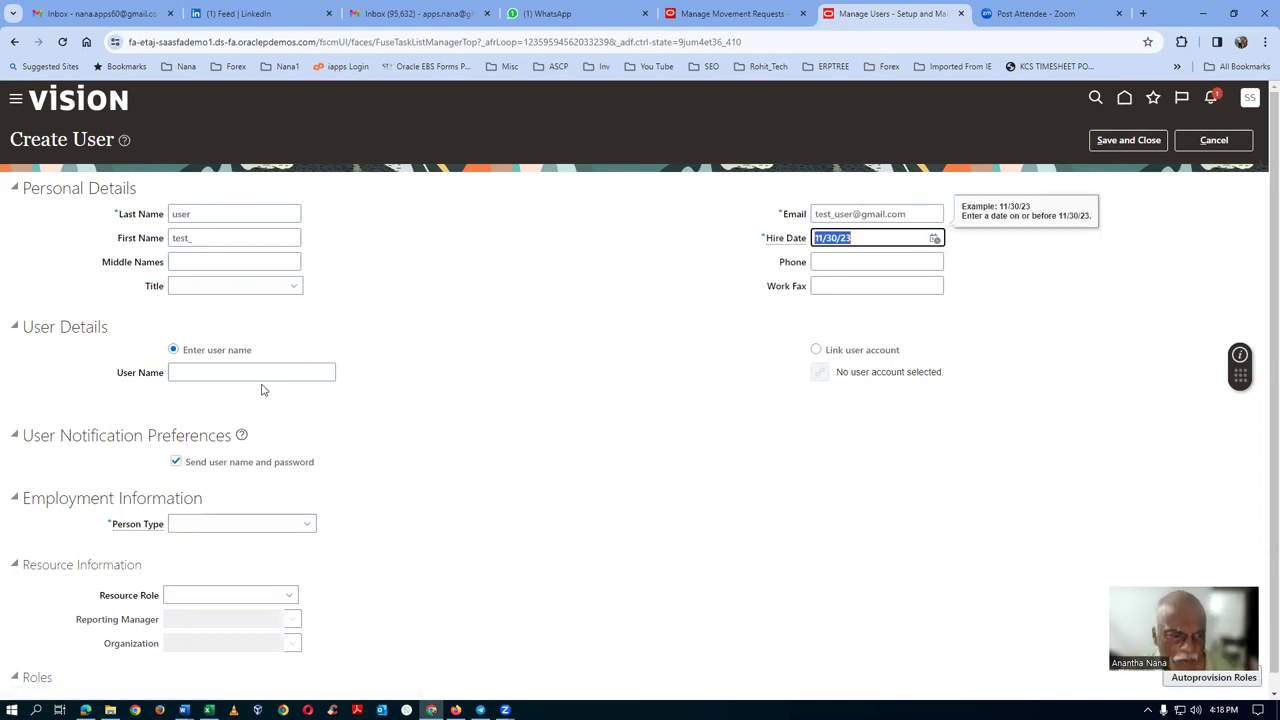
left_click(262, 375)
type("test")
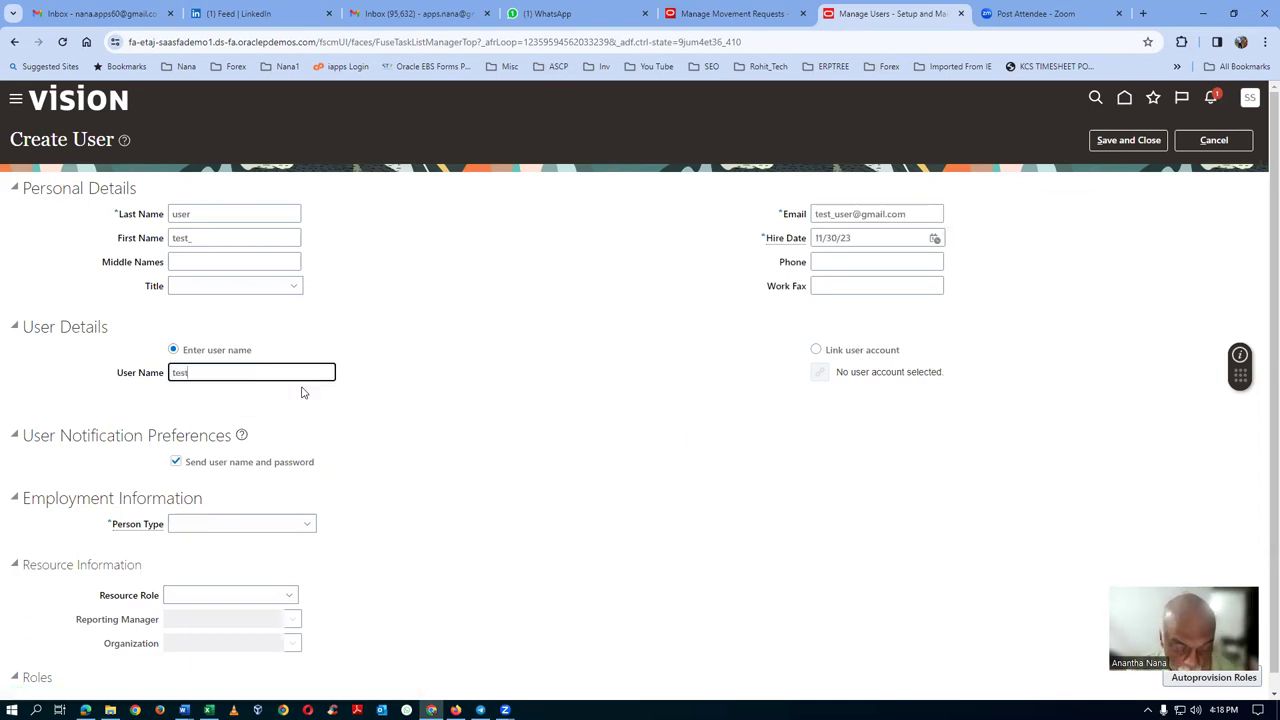
type("_user")
key("Tab")
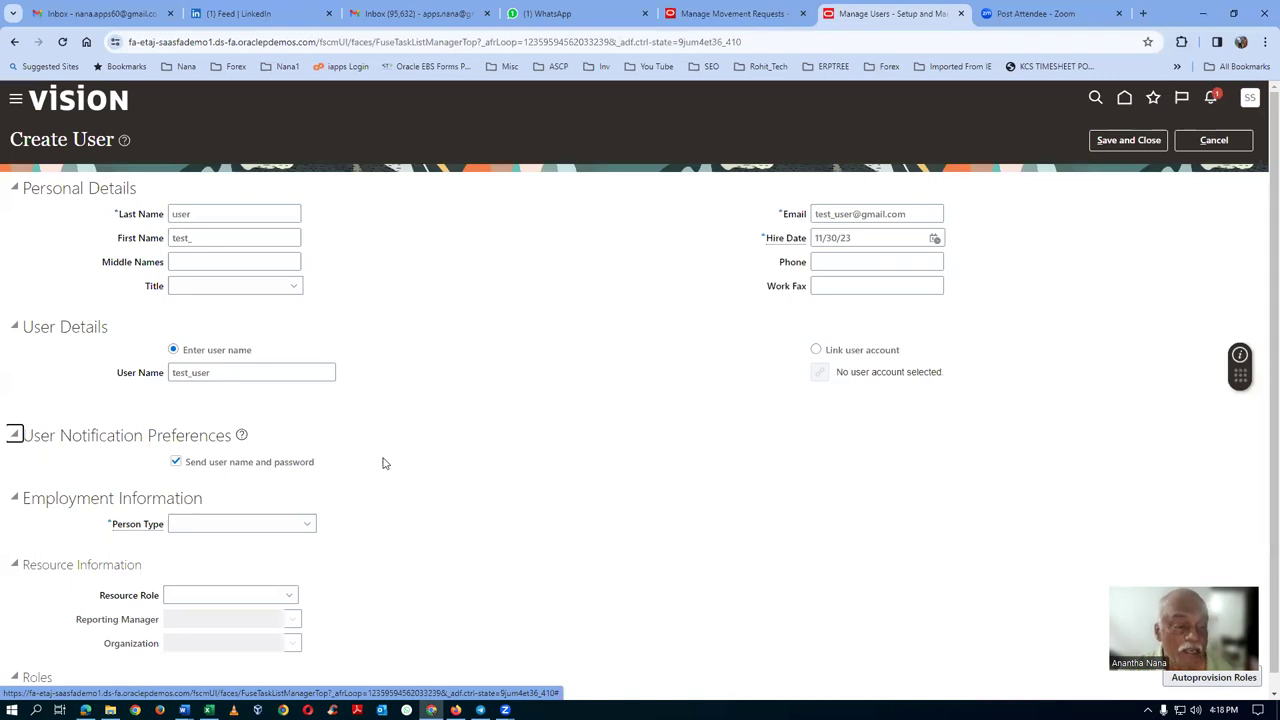
scroll(383, 463, "down", 1)
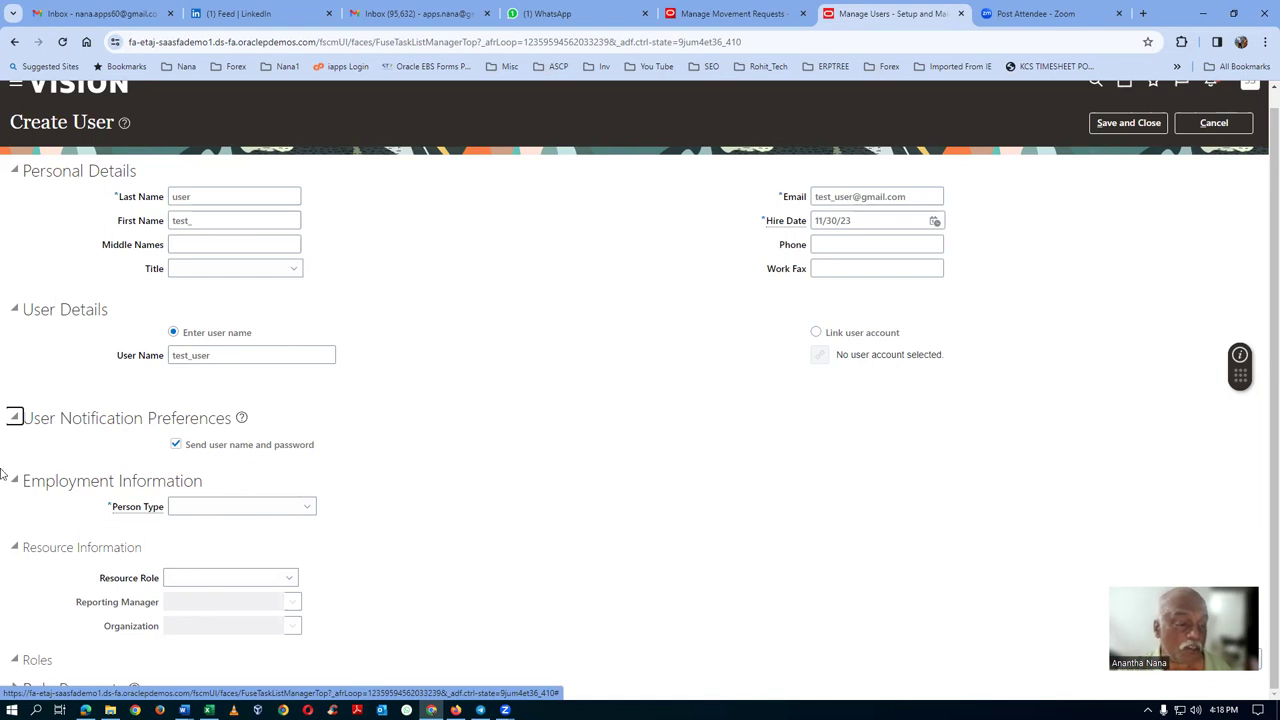
- Set person type Employee, legal employer US1 Legal Entity and business unit US1 Business Unit
left_click(210, 514)
left_click(205, 343)
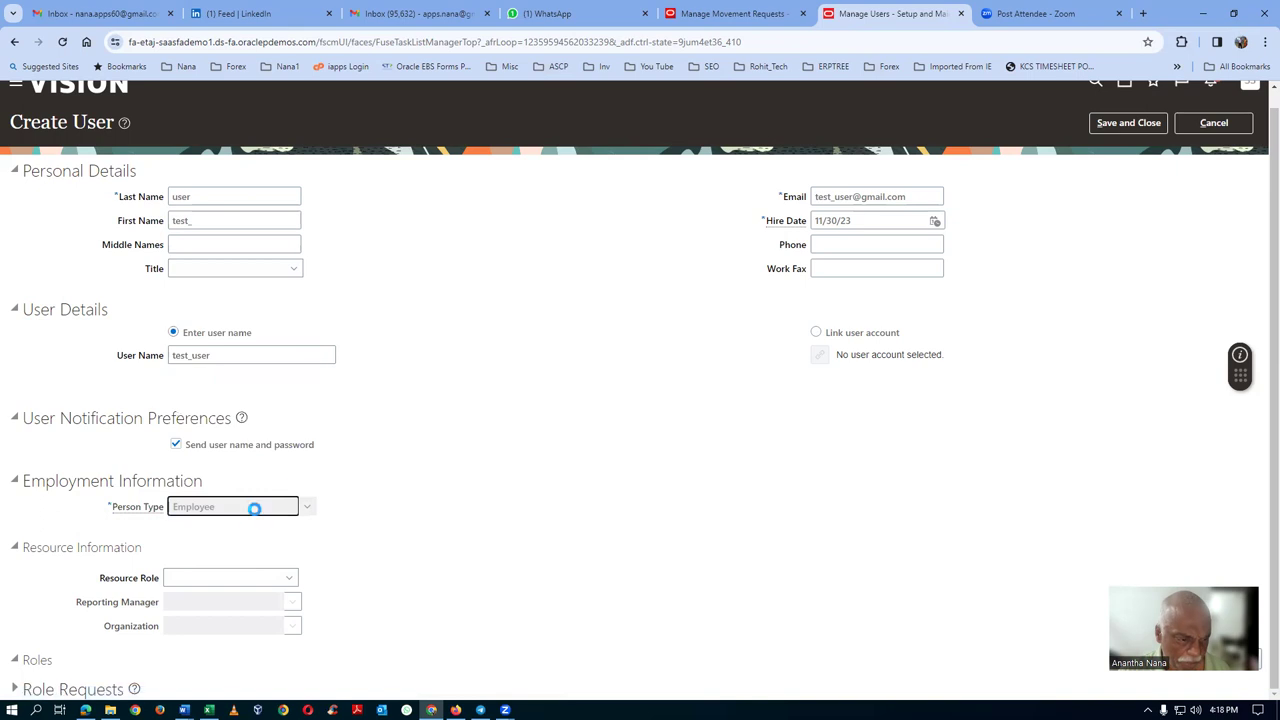
left_click(215, 536)
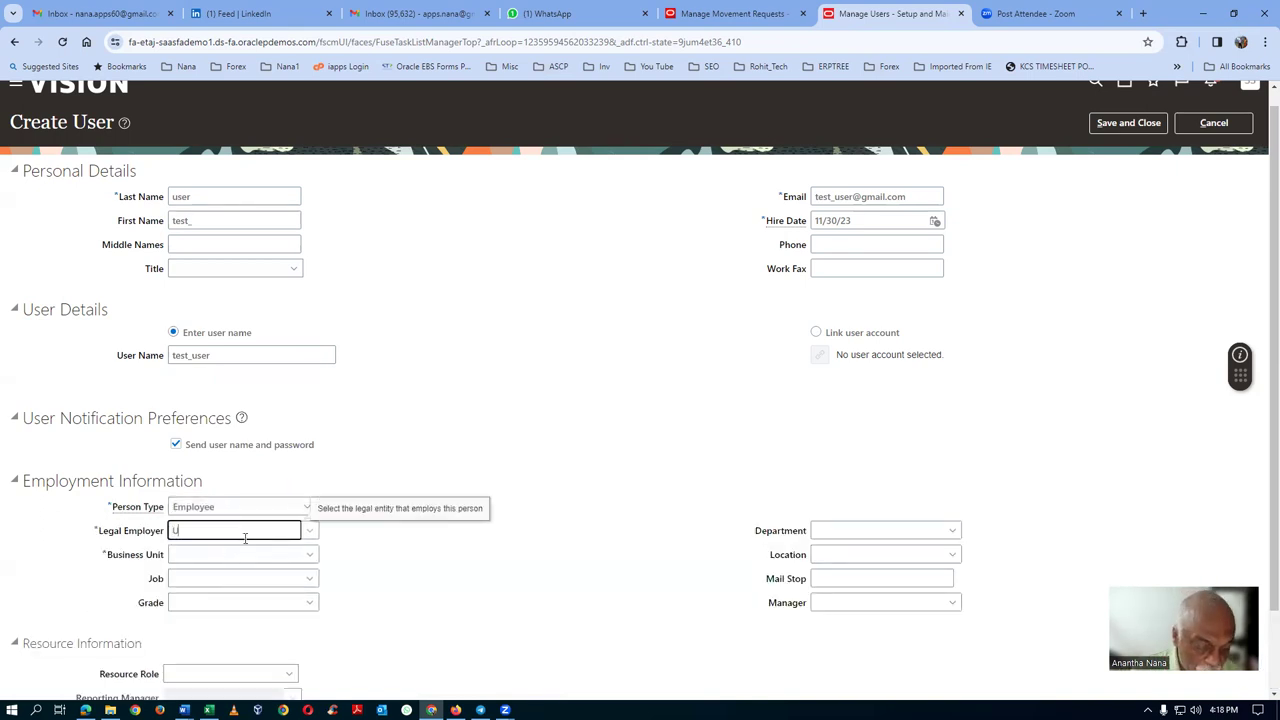
type("US1")
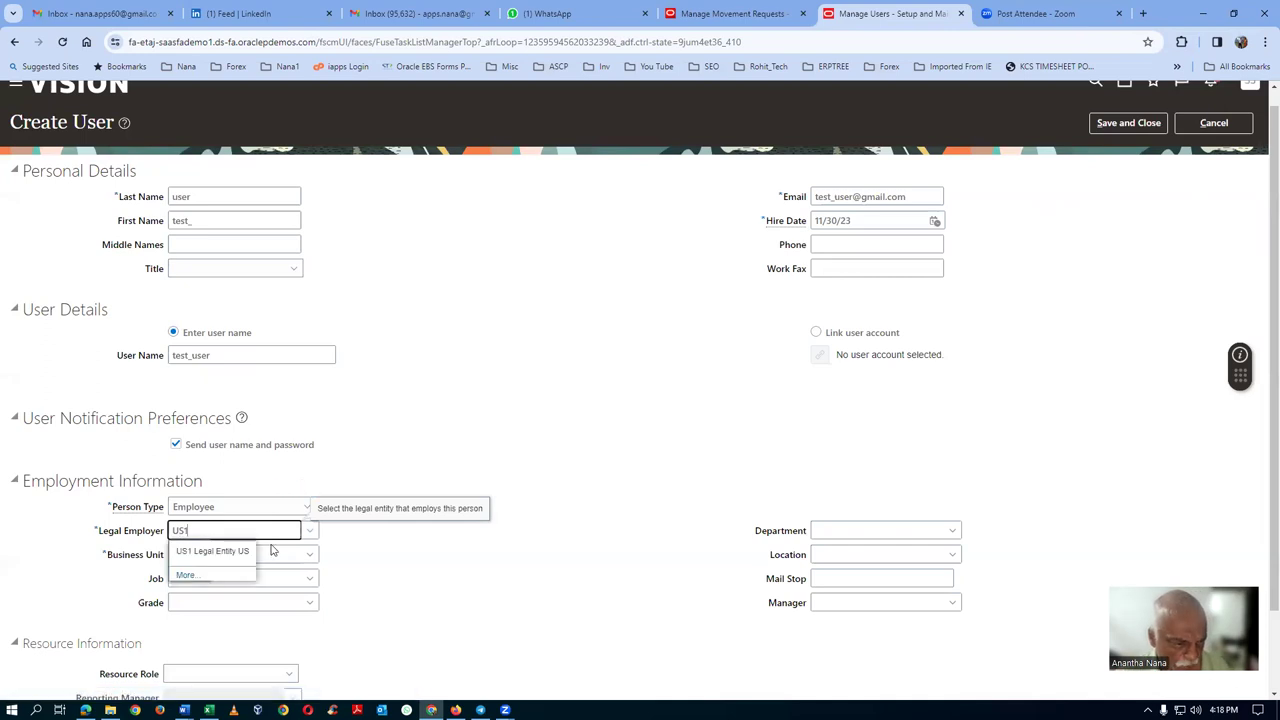
left_click(224, 552)
left_click(228, 556)
type("US1")
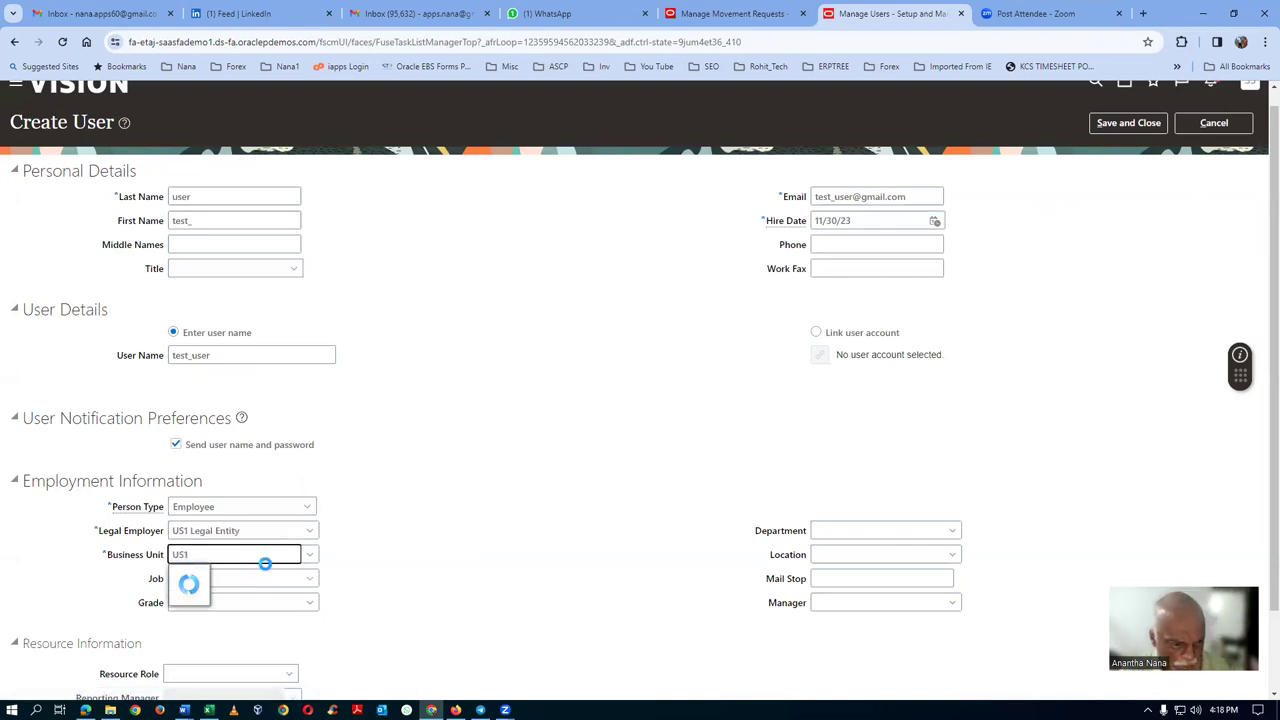
left_click(237, 577)
- Set job HR Service Center Manager and department HCM US, then save and close
left_click(236, 580)
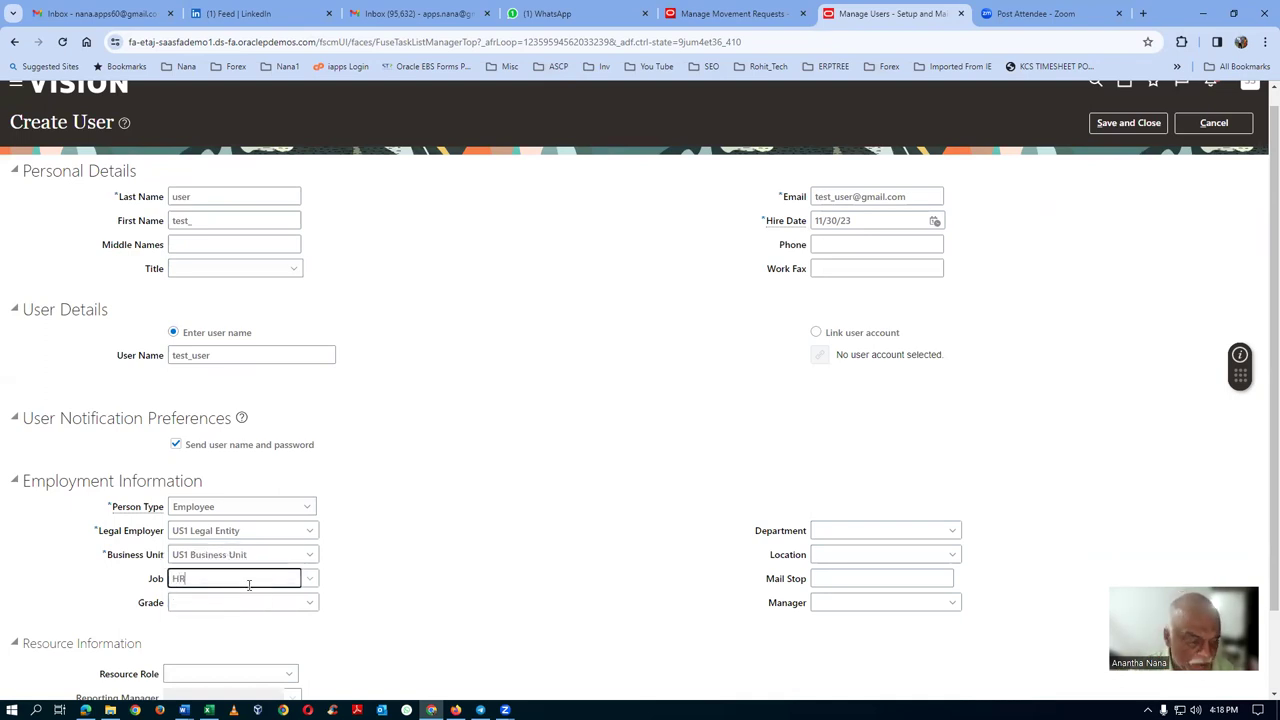
type("HR")
left_click(267, 600)
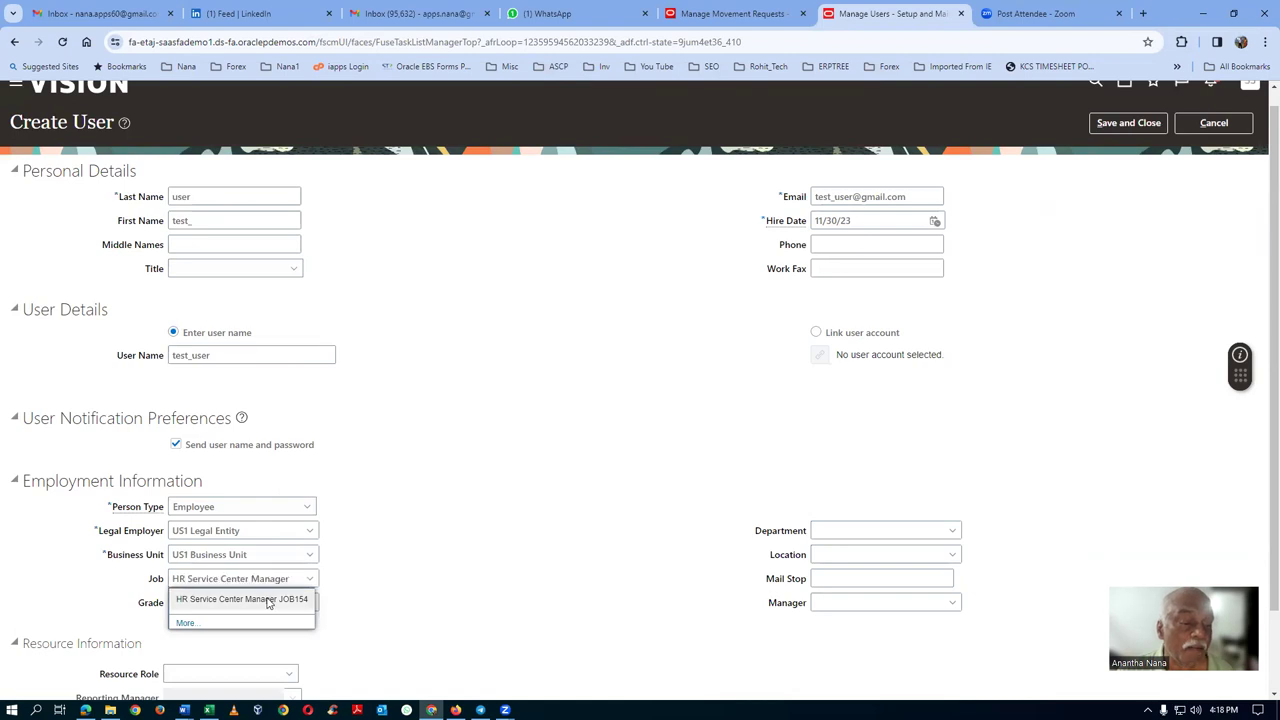
left_click(837, 533)
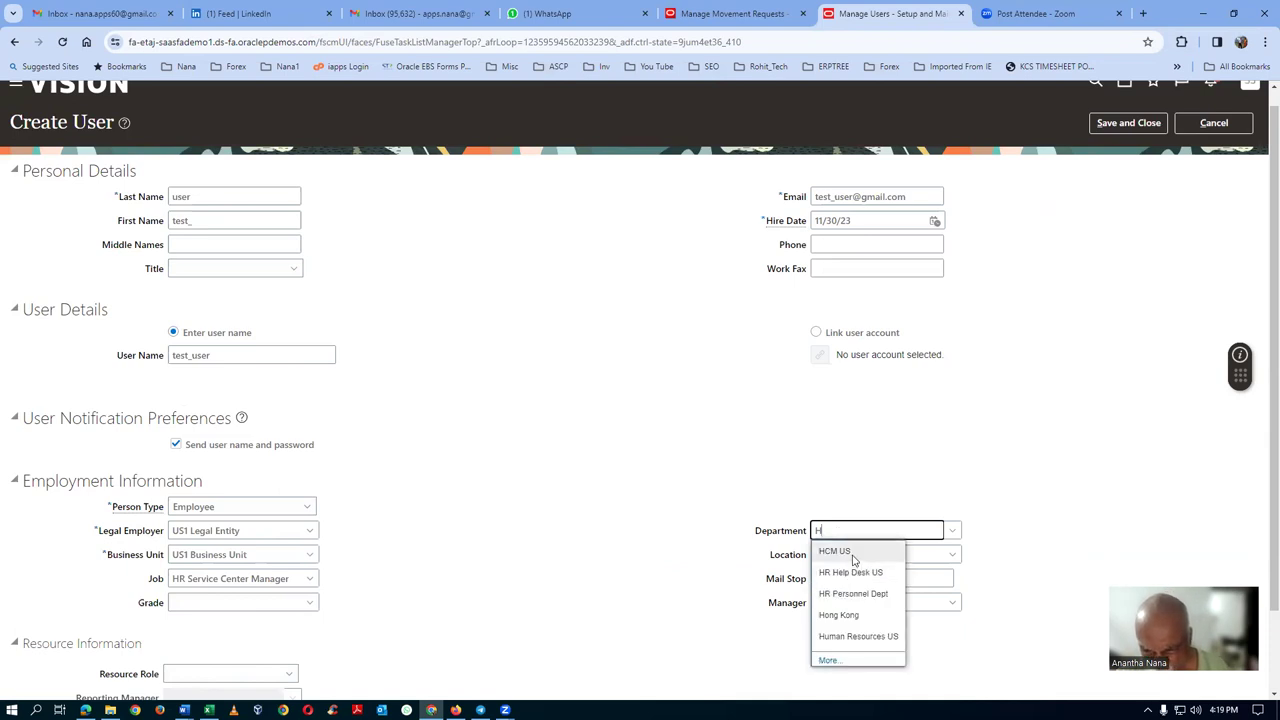
left_click(836, 551)
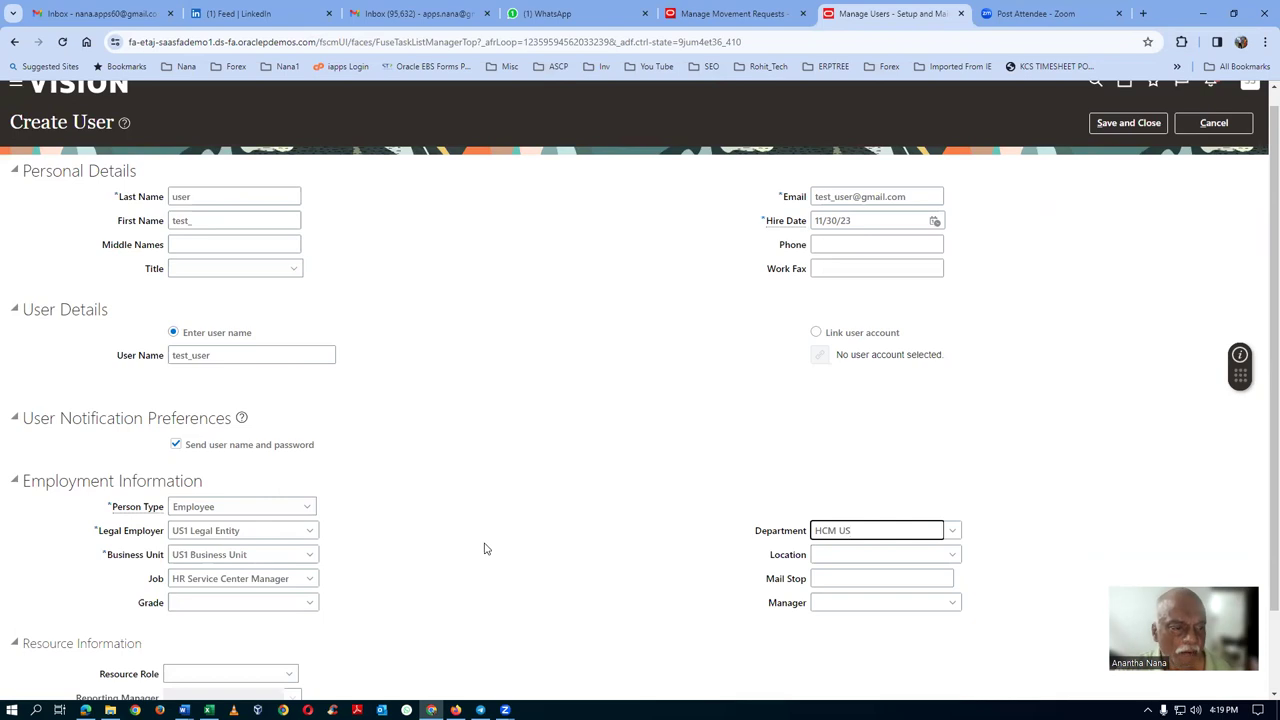
left_click(1149, 125)
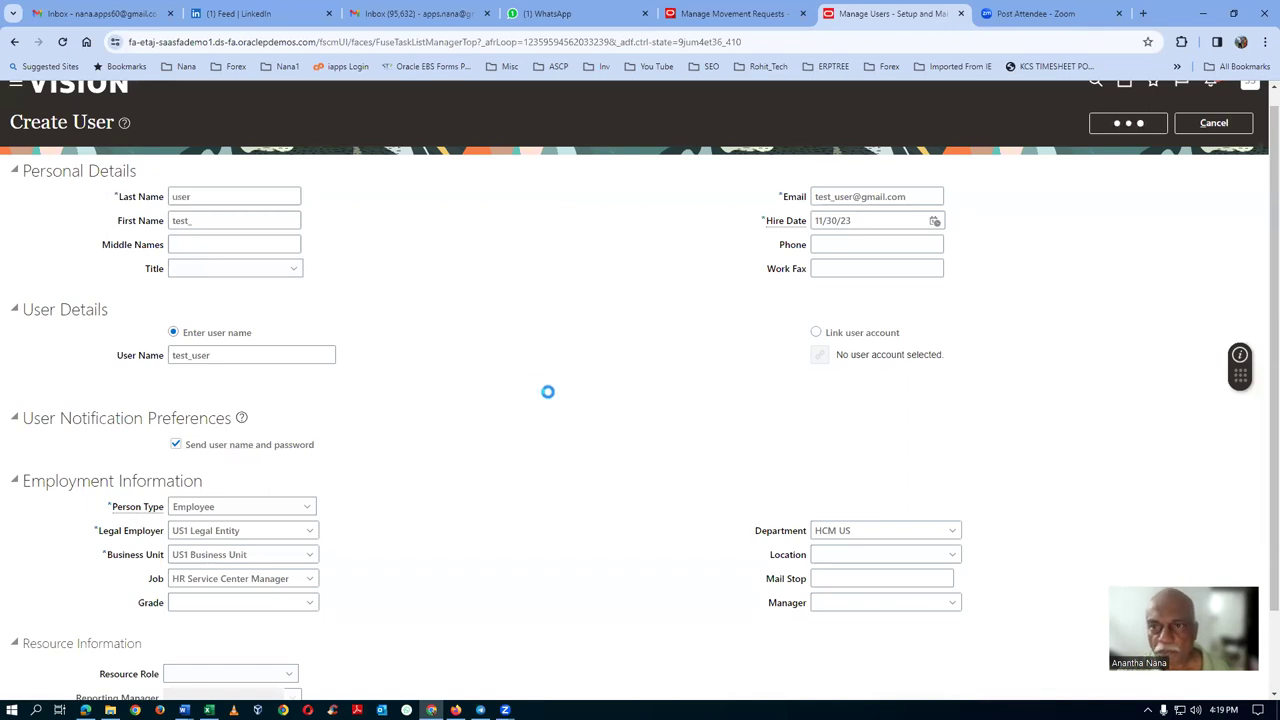
- Duplicate the Manage Movement Requests browser tab and open the Security Console from its Tools apps
left_click(744, 15)
right_click(745, 17)
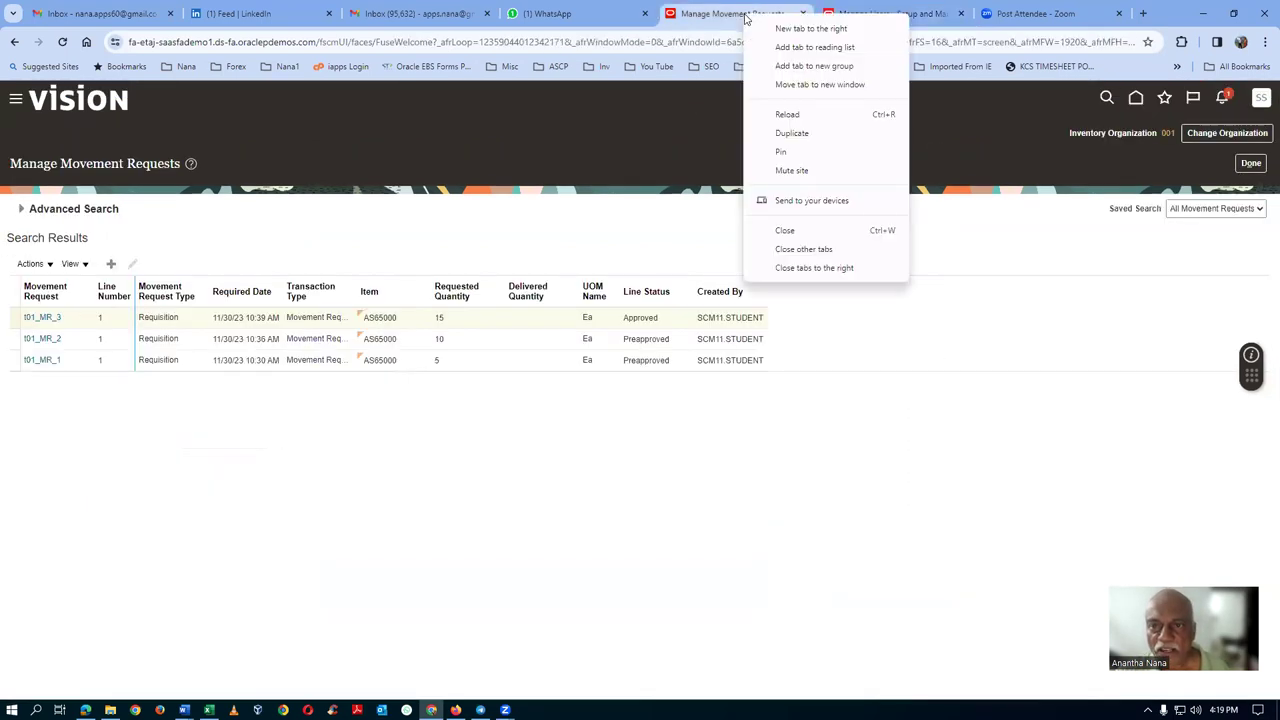
left_click(780, 133)
left_click(935, 16)
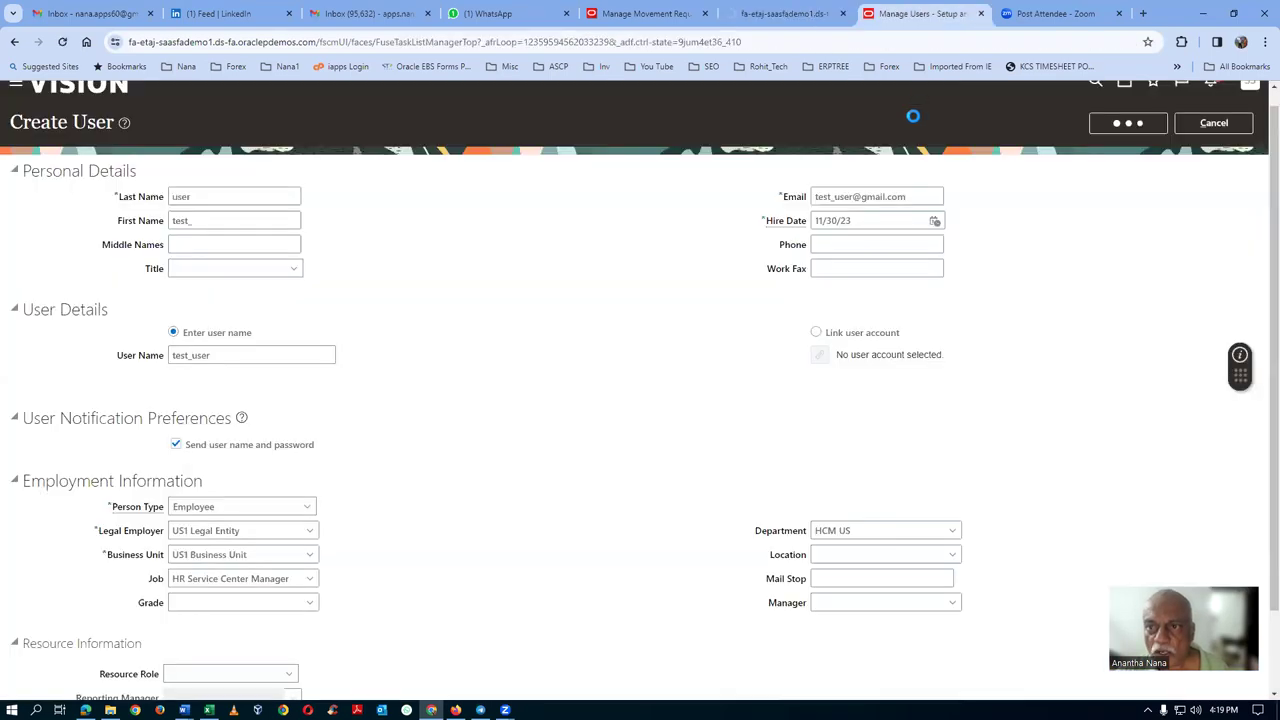
left_click(788, 15)
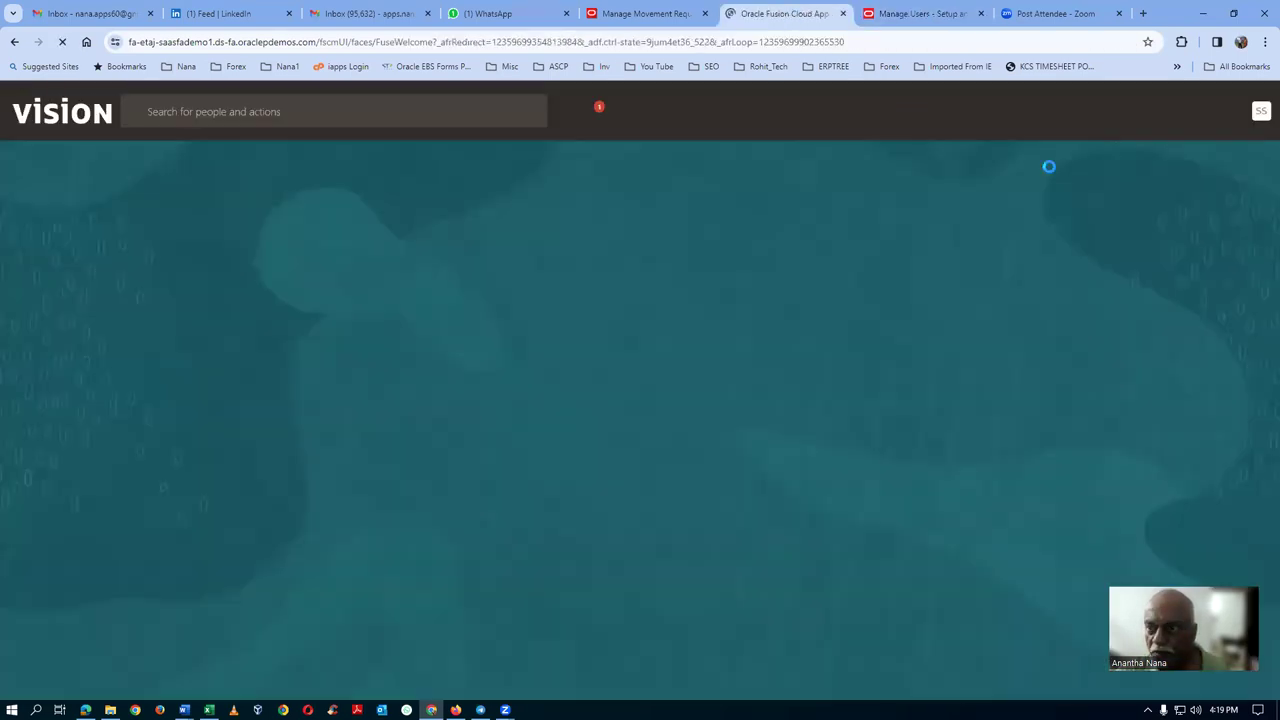
left_click(1024, 238)
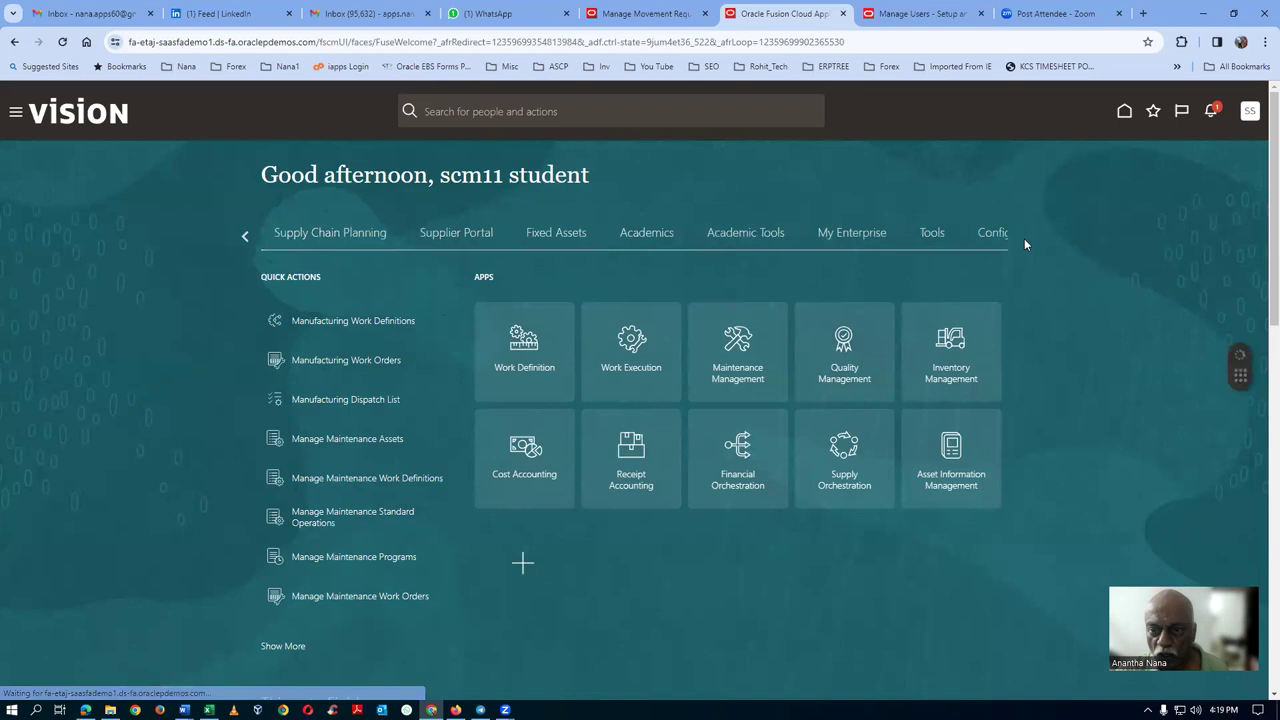
left_click(775, 237)
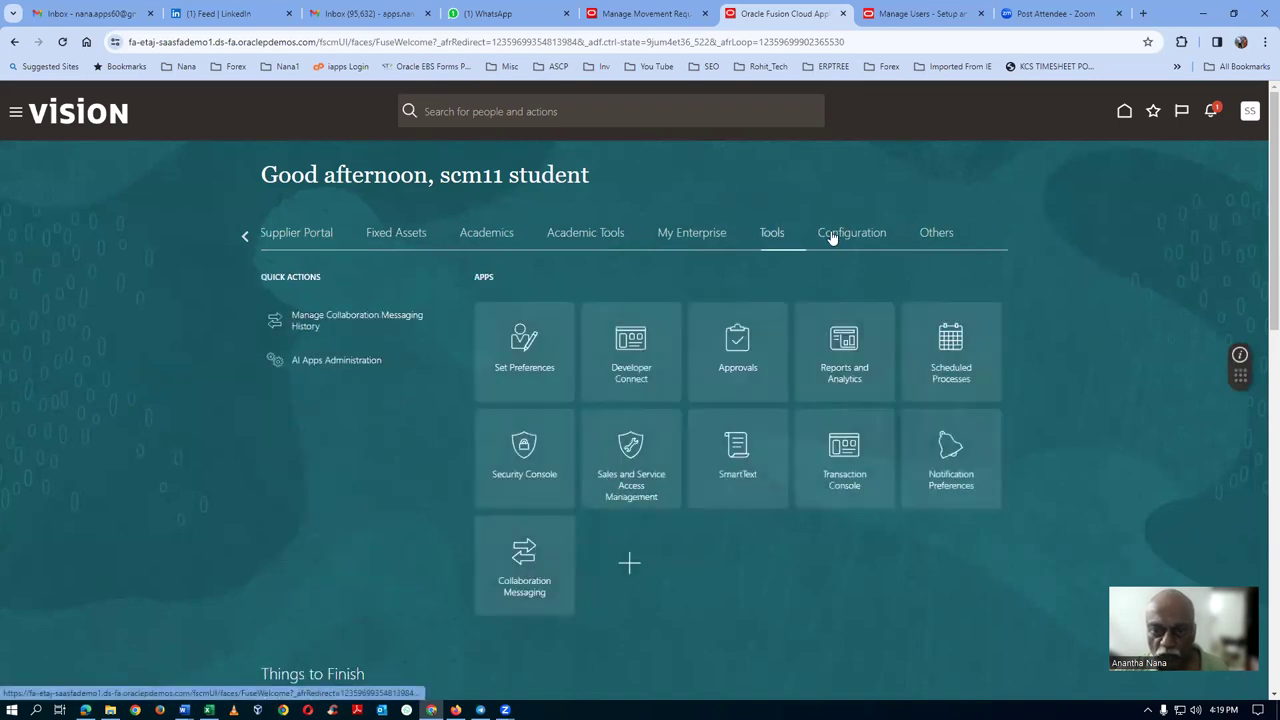
left_click(920, 13)
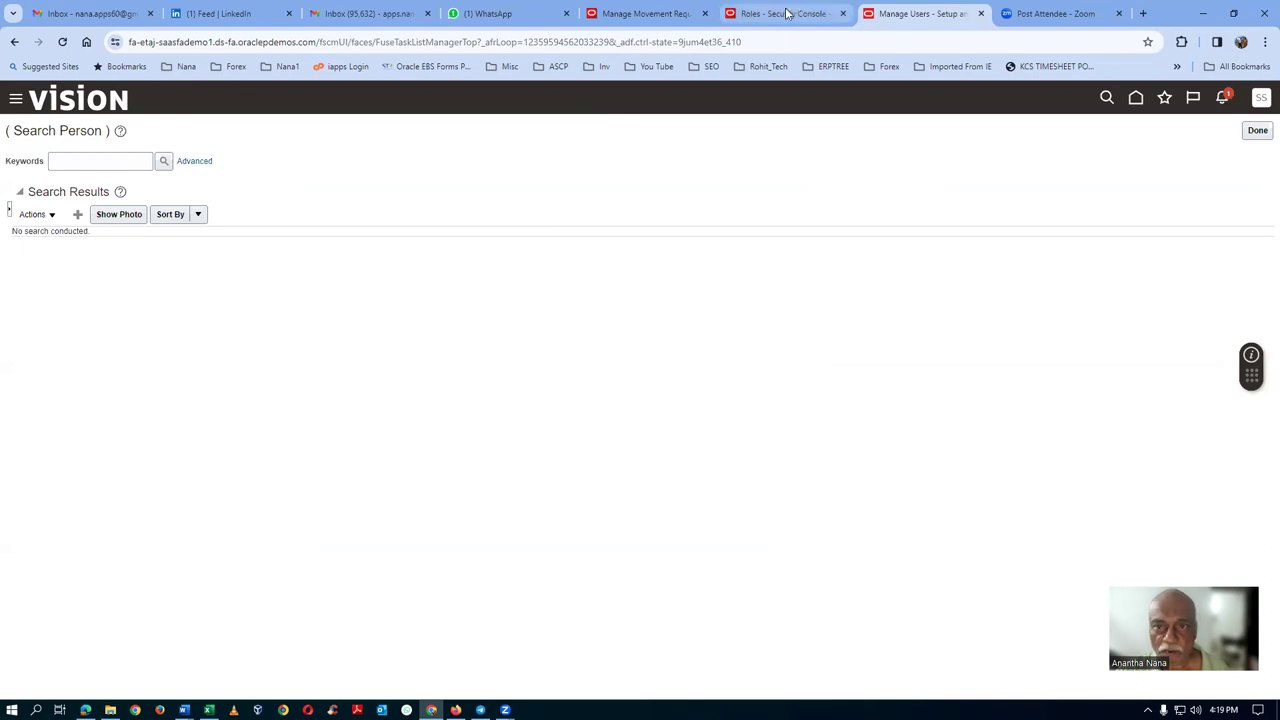
- Search Security Console users for 'test' and open the test_user account
left_click(785, 13)
left_click(44, 264)
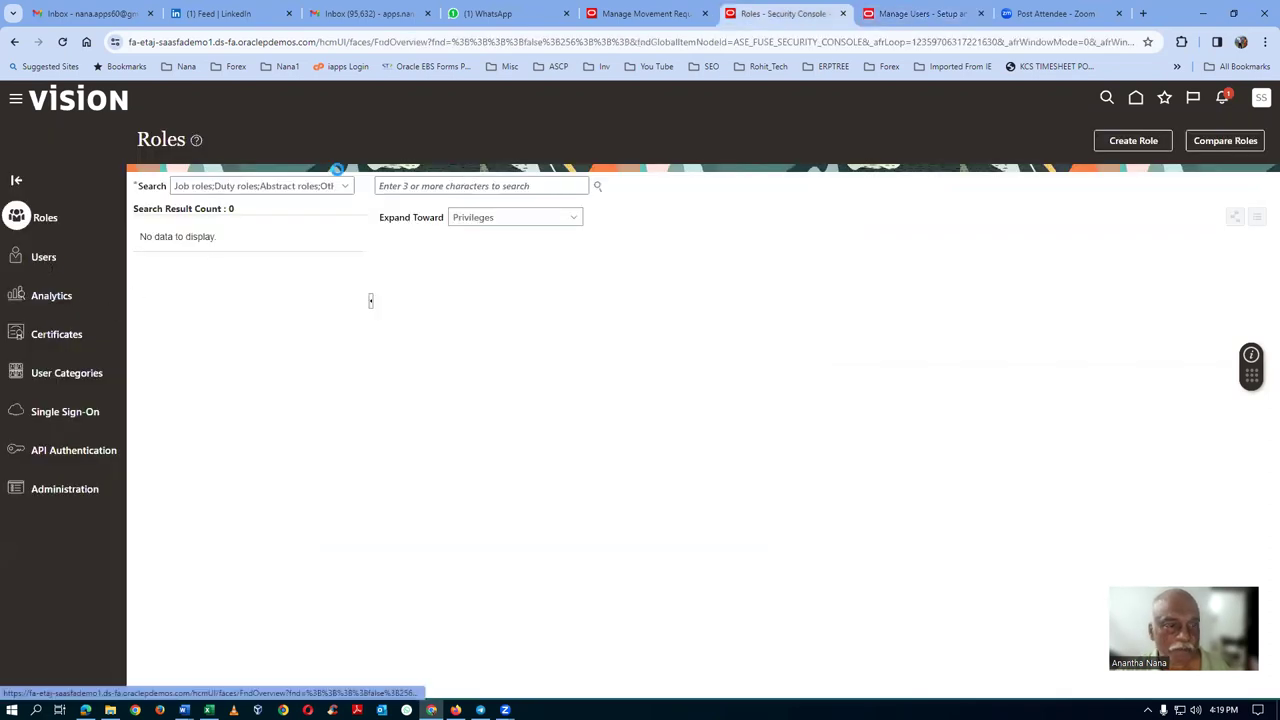
left_click(469, 187)
type("test")
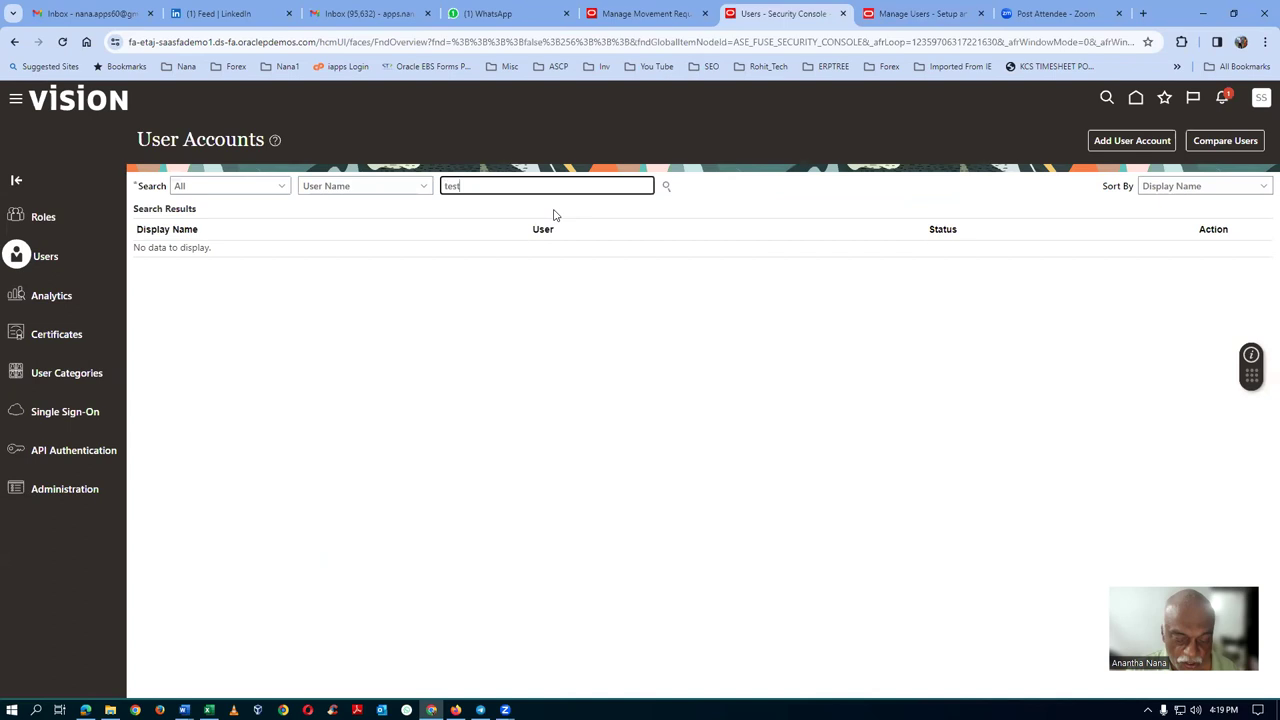
key("Return")
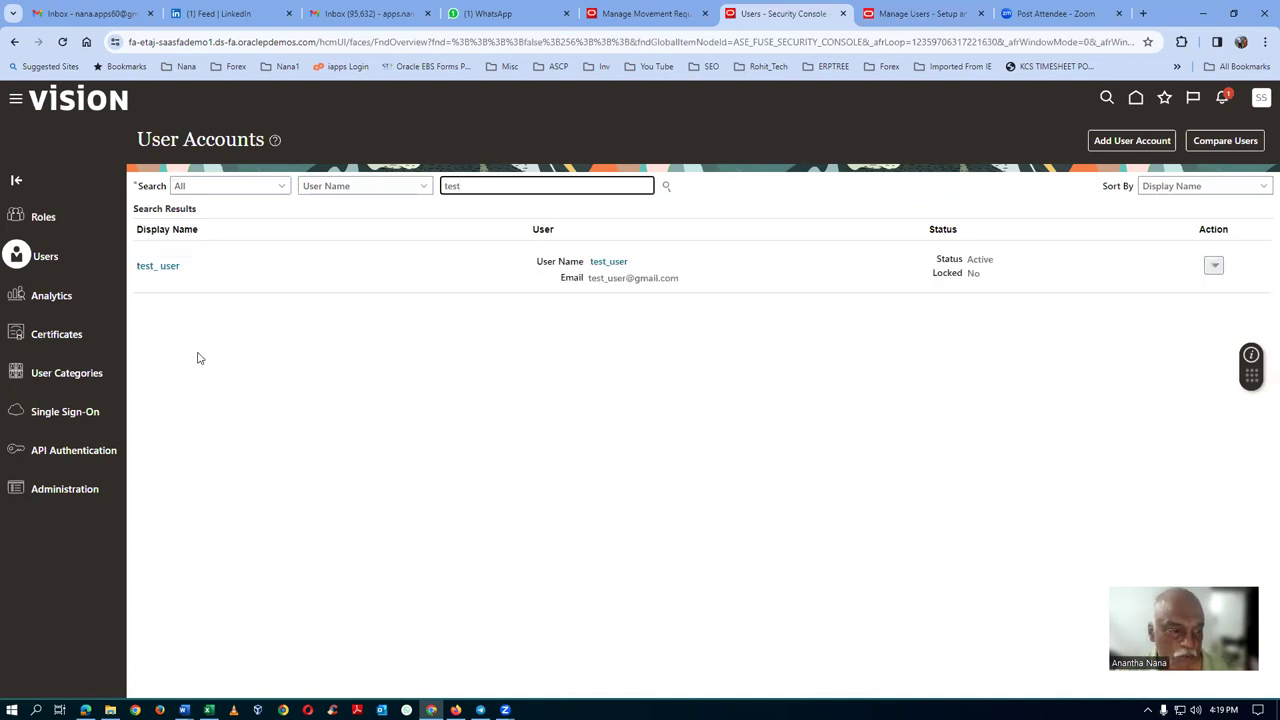
left_click(155, 270)
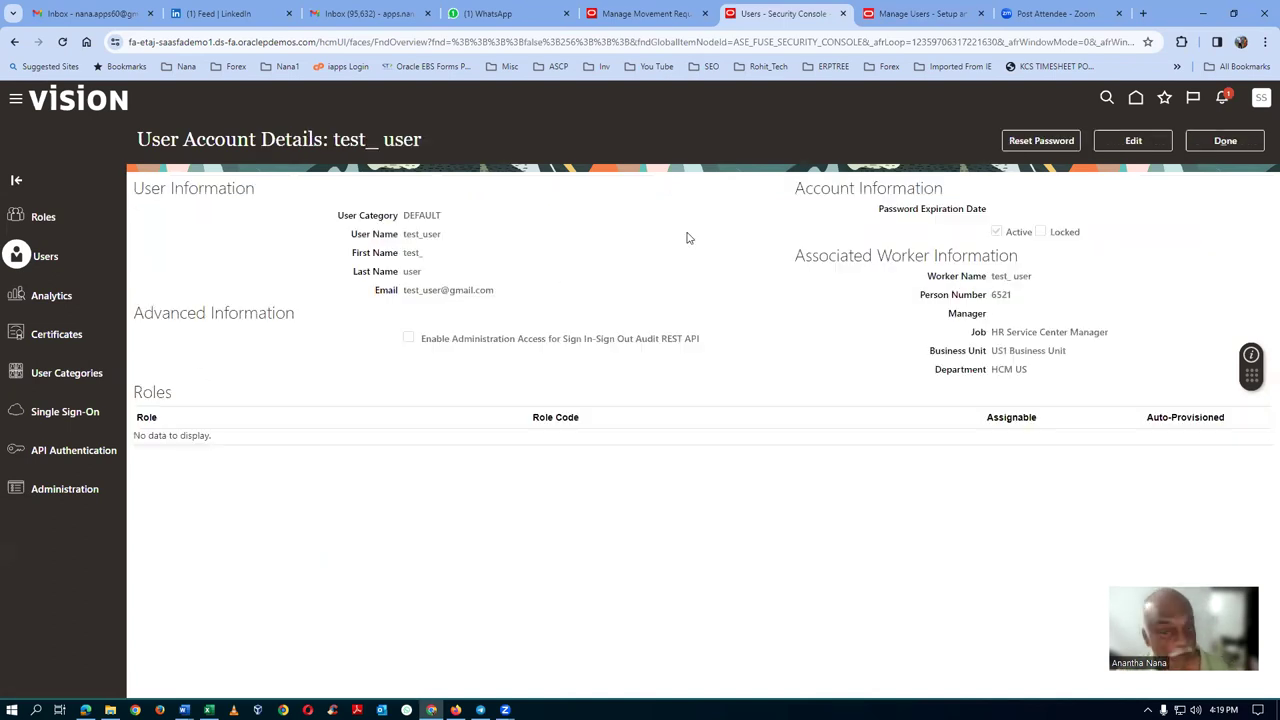
- Reset test_user's password manually, entering and confirming a new password
left_click(1041, 140)
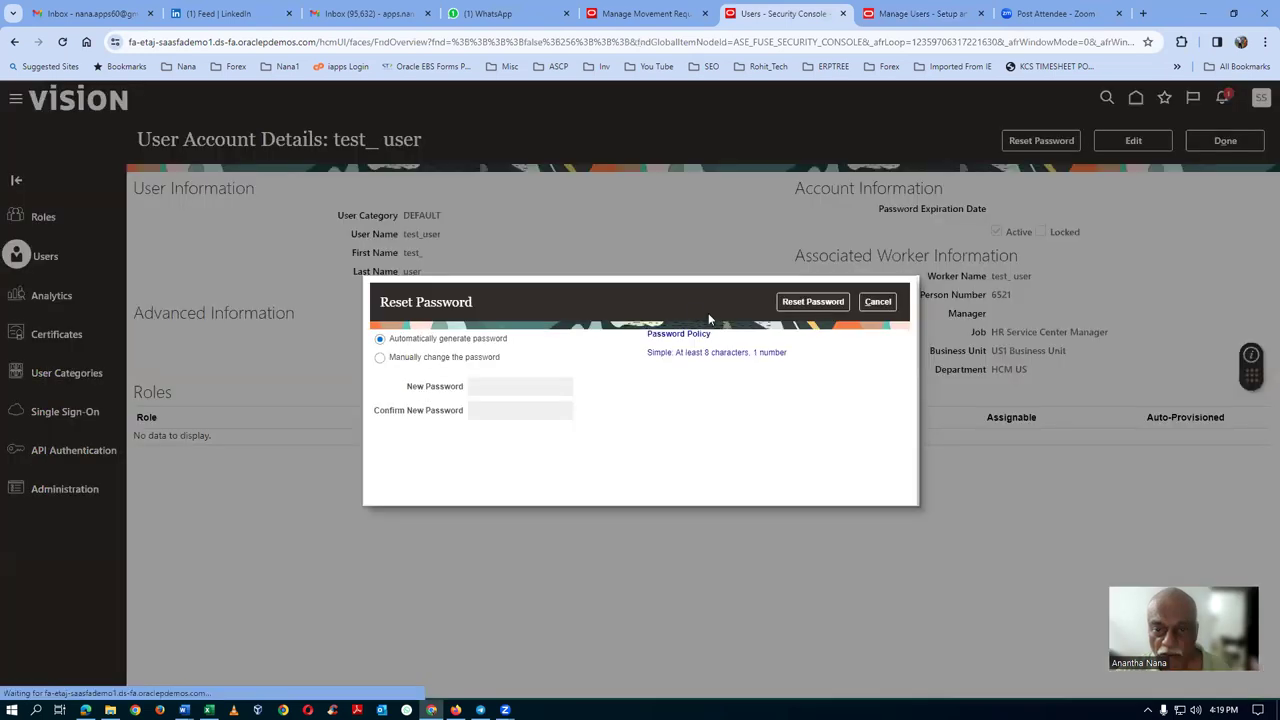
left_click(380, 357)
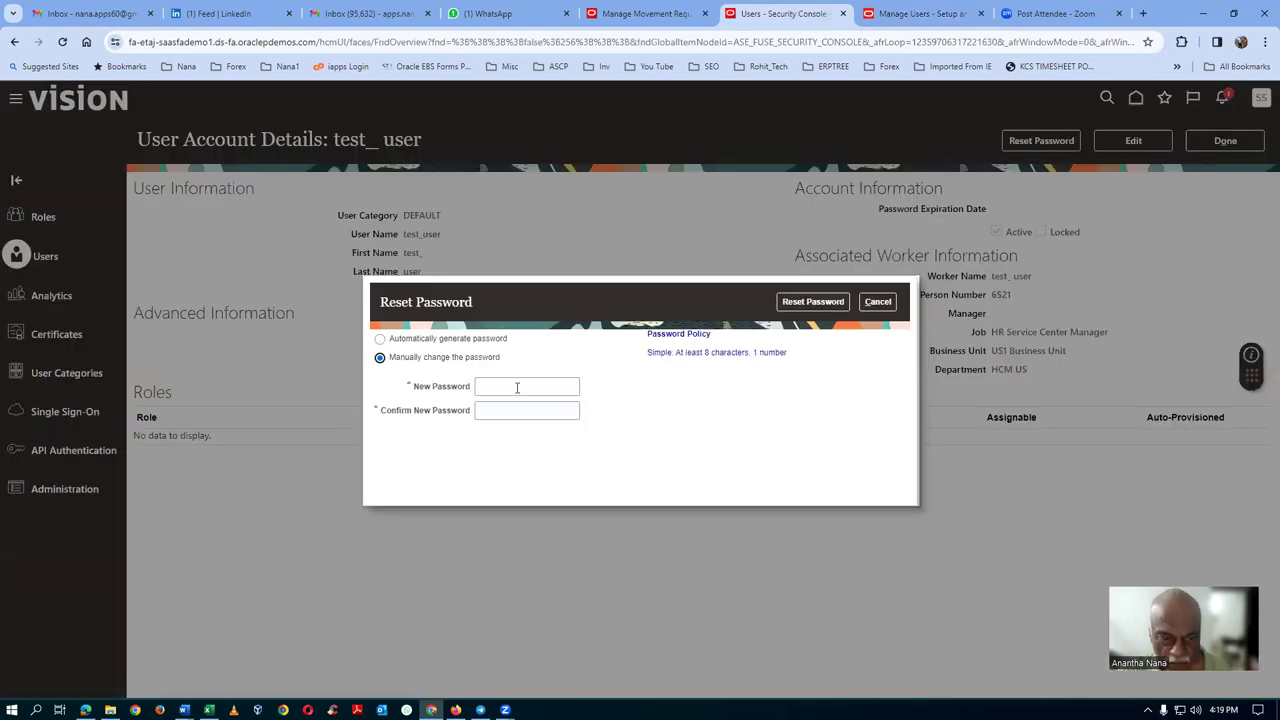
left_click(520, 387)
type("W")
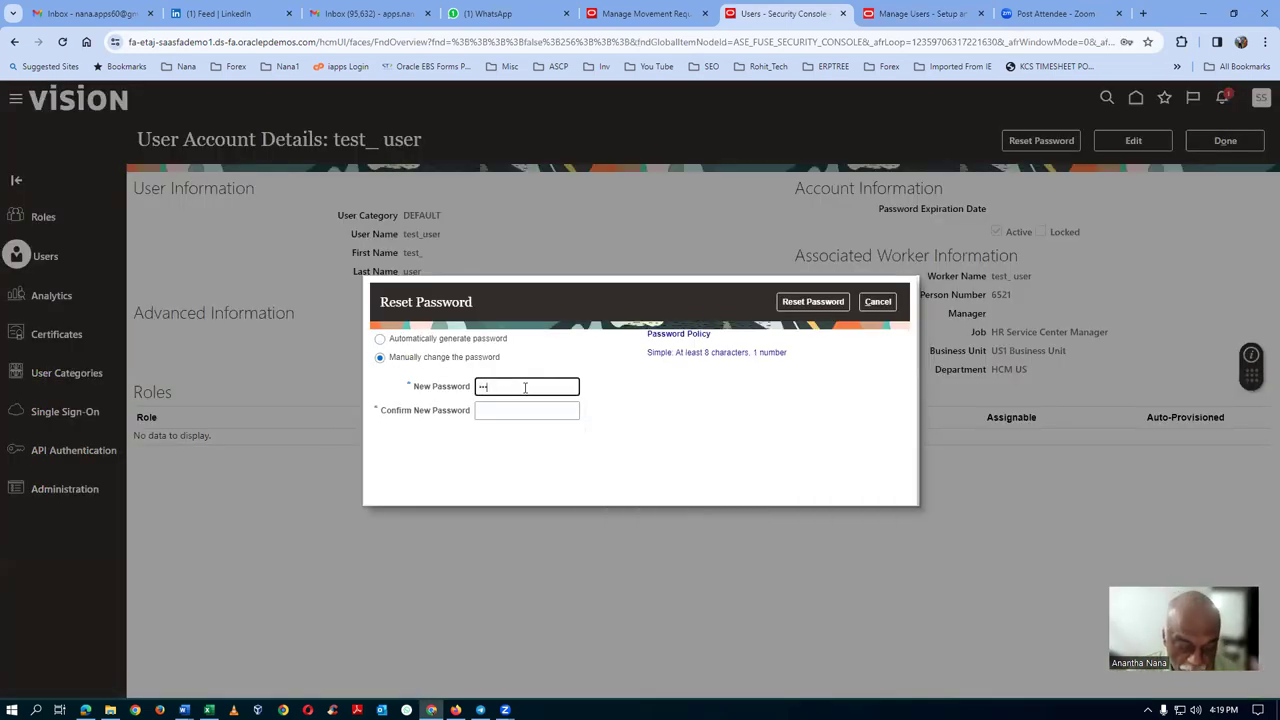
key("Tab")
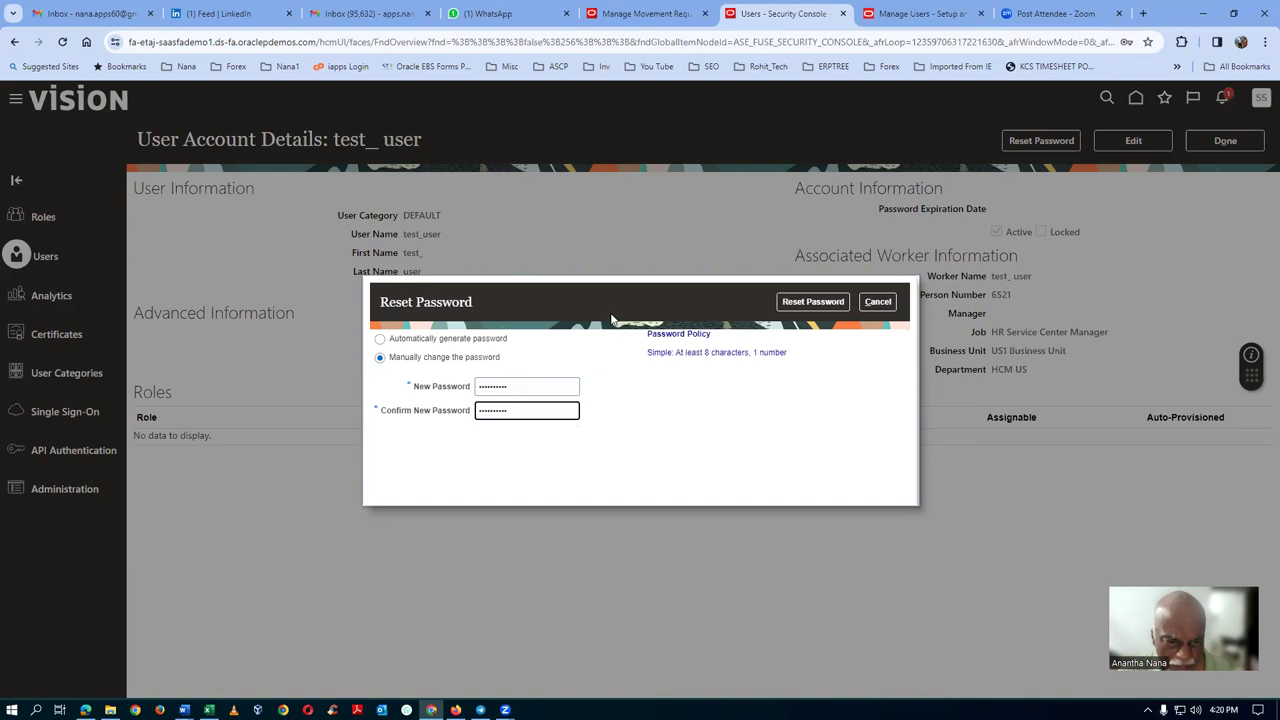
left_click(812, 301)
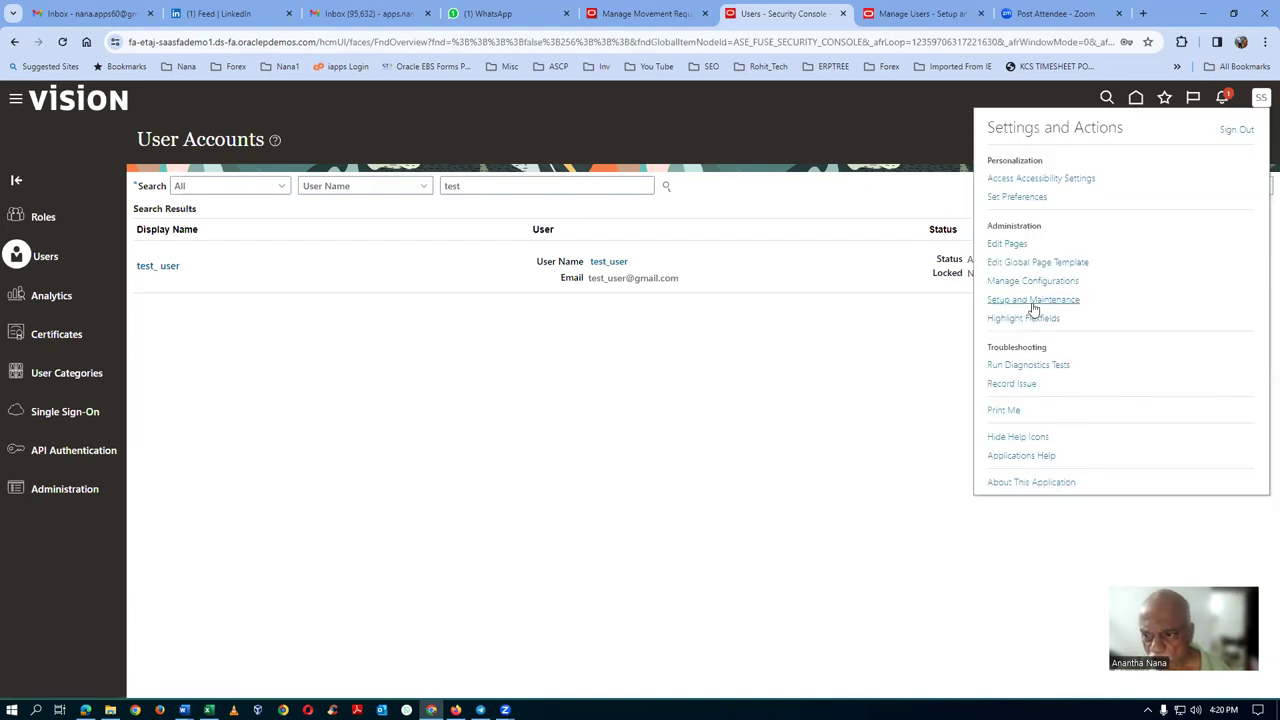
- Search setup tasks for 'man%move%app%' and open Manage Movement Request Approvals
left_click(1031, 299)
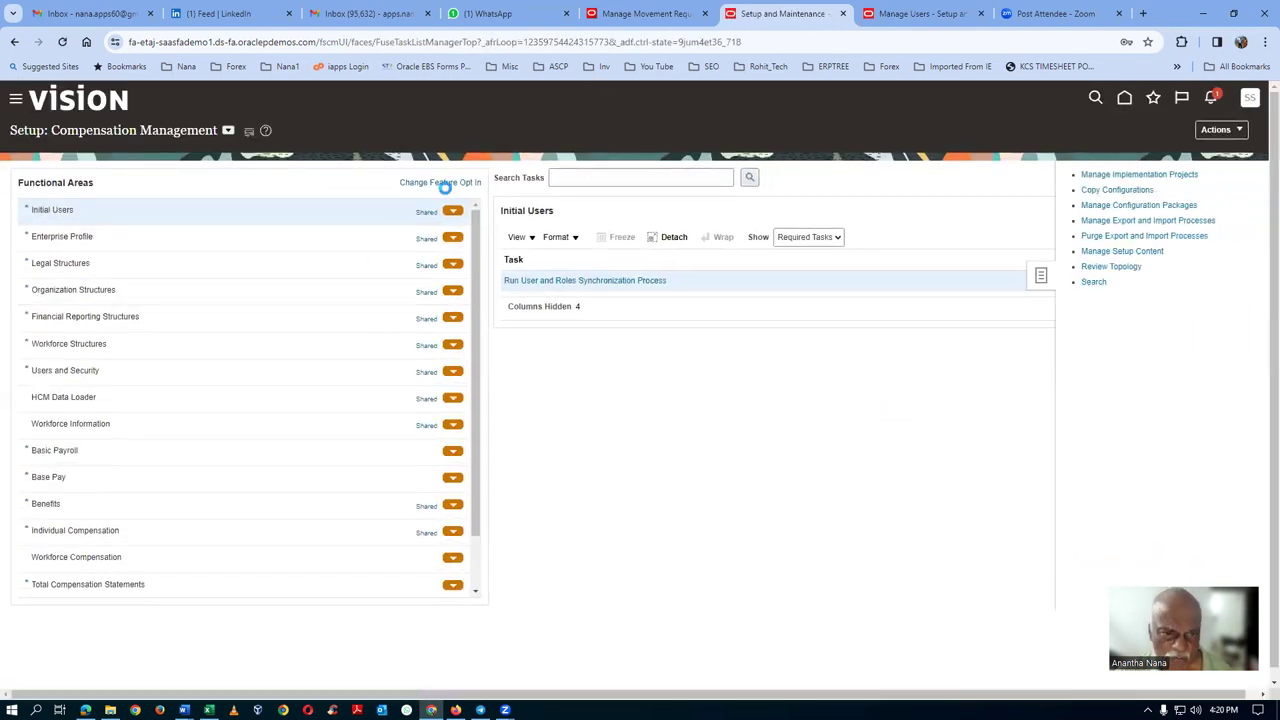
left_click(489, 179)
type("man%move%app%")
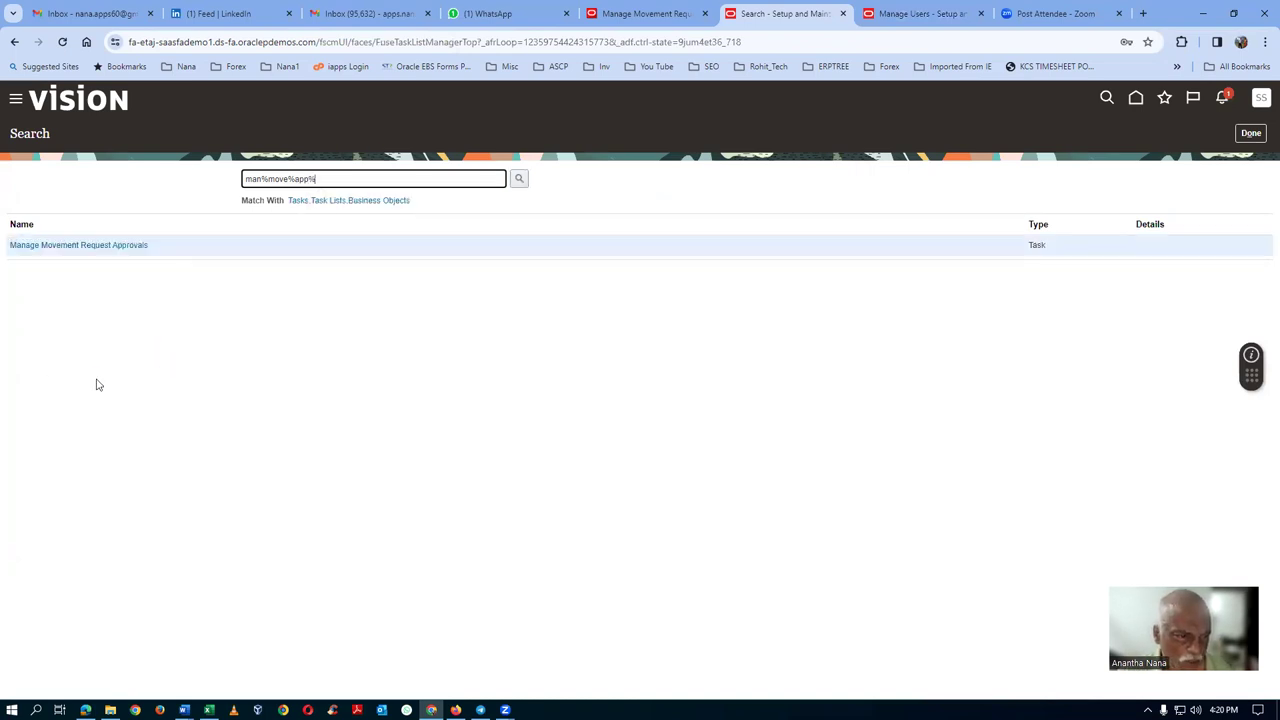
left_click(87, 246)
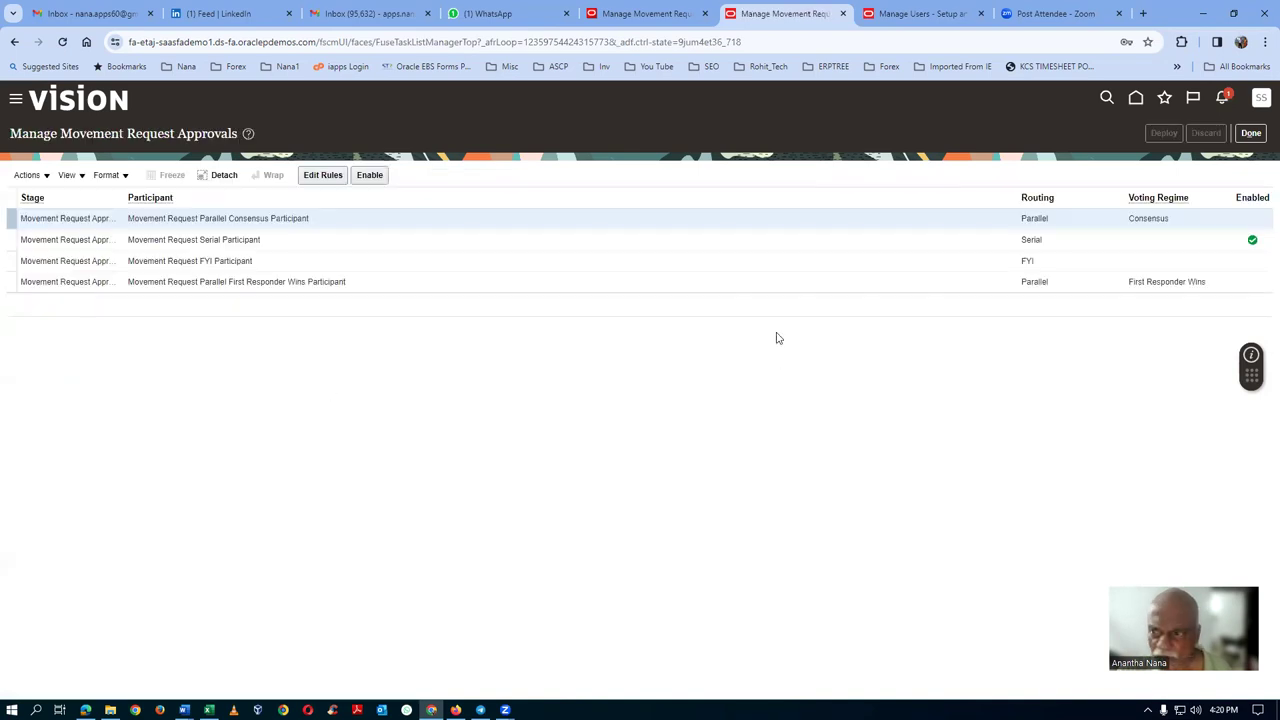
- Change Action 1 of the Movement Request Serial Participant rule so the worker is the test user
left_click(338, 236)
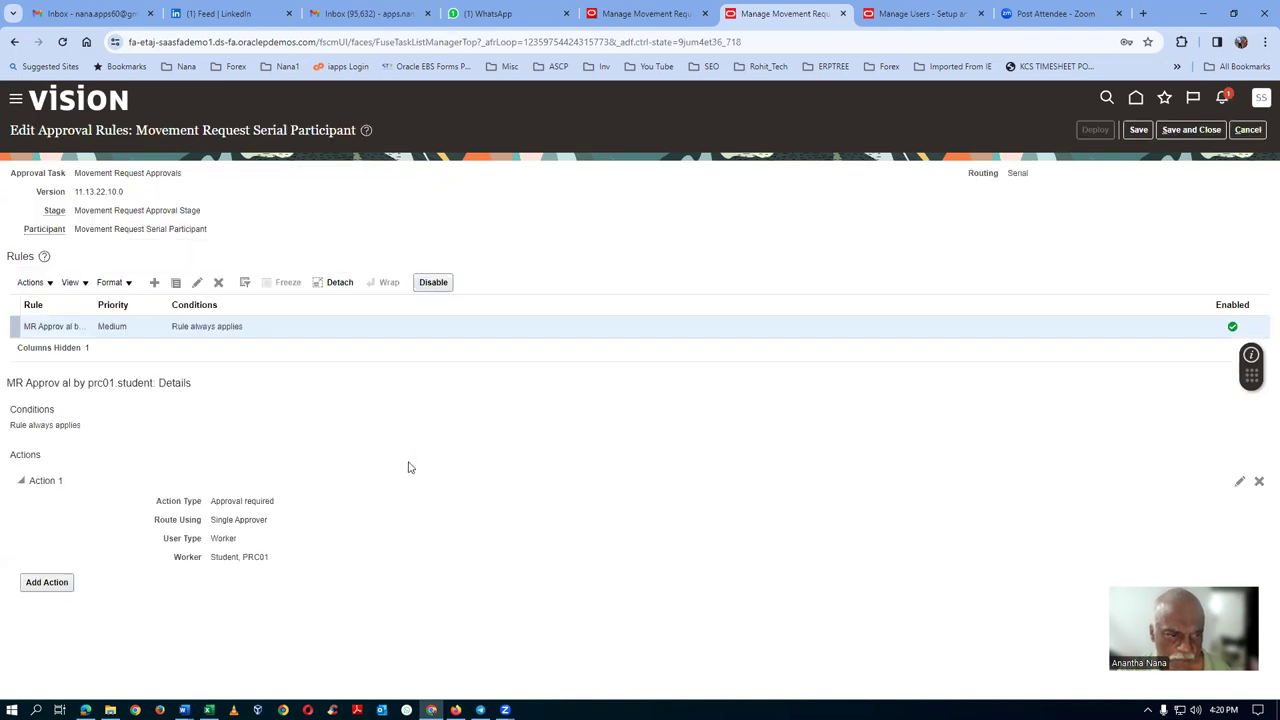
left_click(1239, 481)
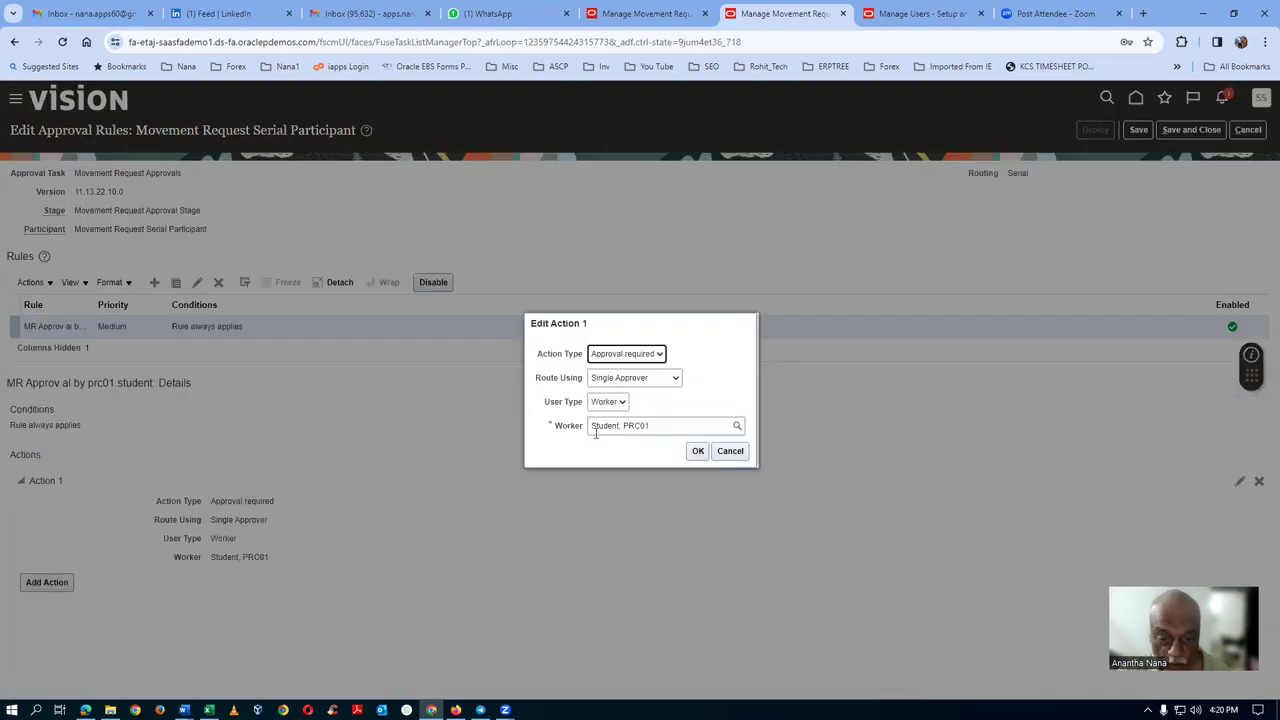
triple_click(658, 425)
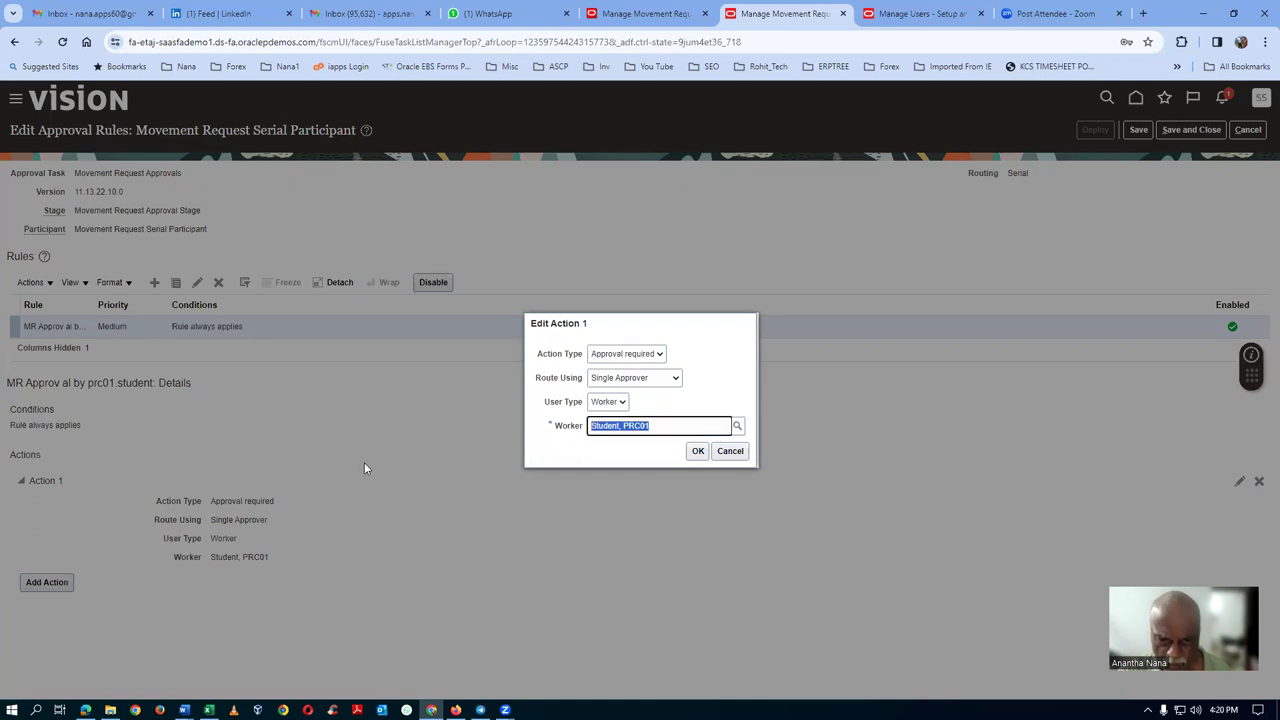
type("user, test_")
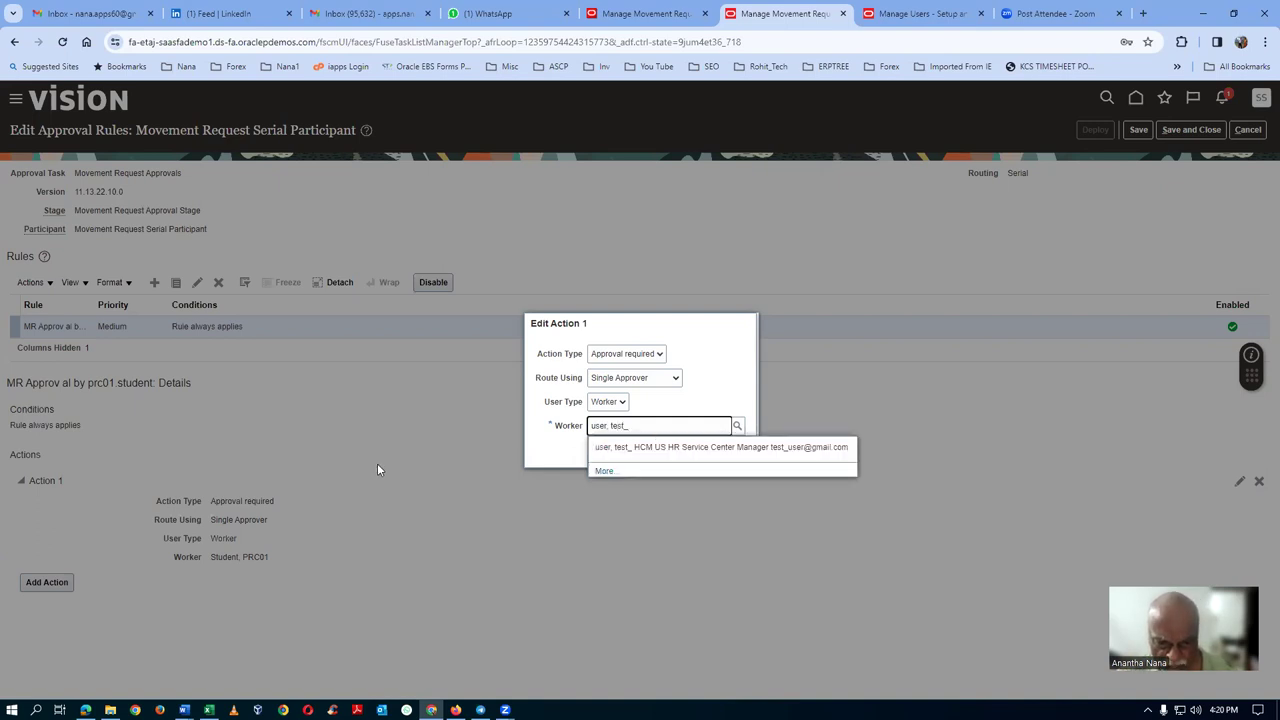
left_click(643, 447)
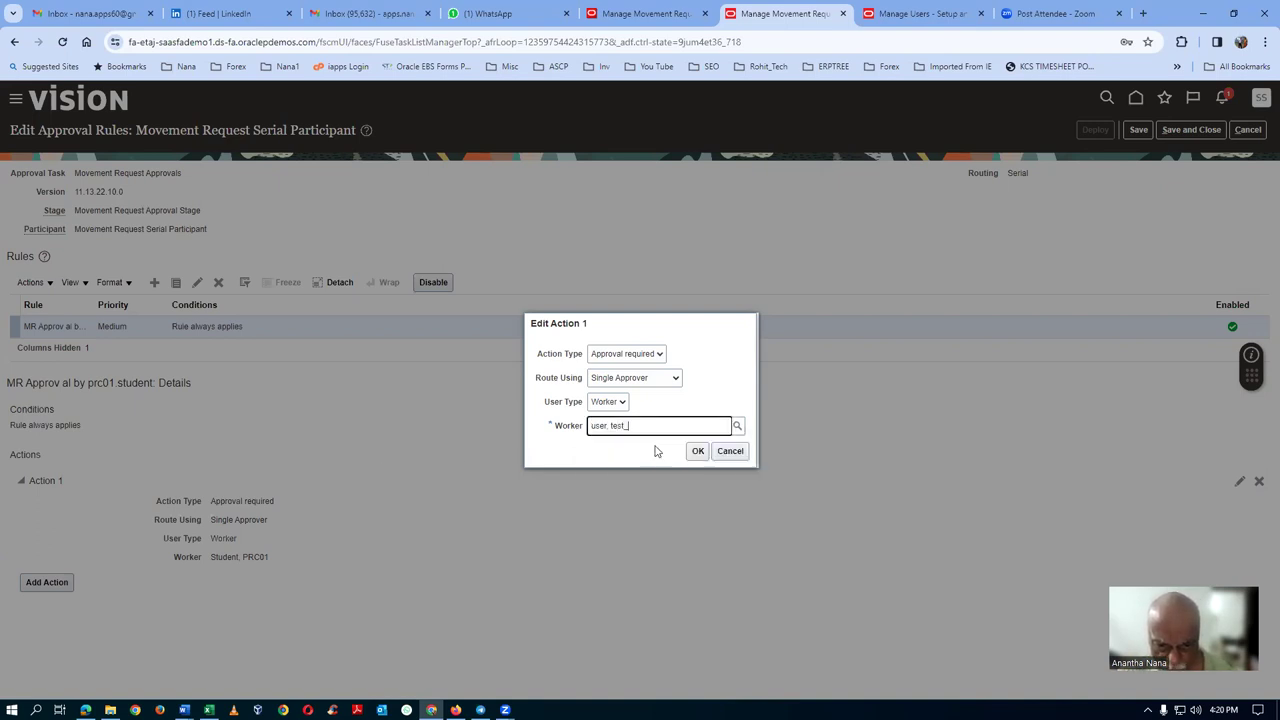
left_click(698, 451)
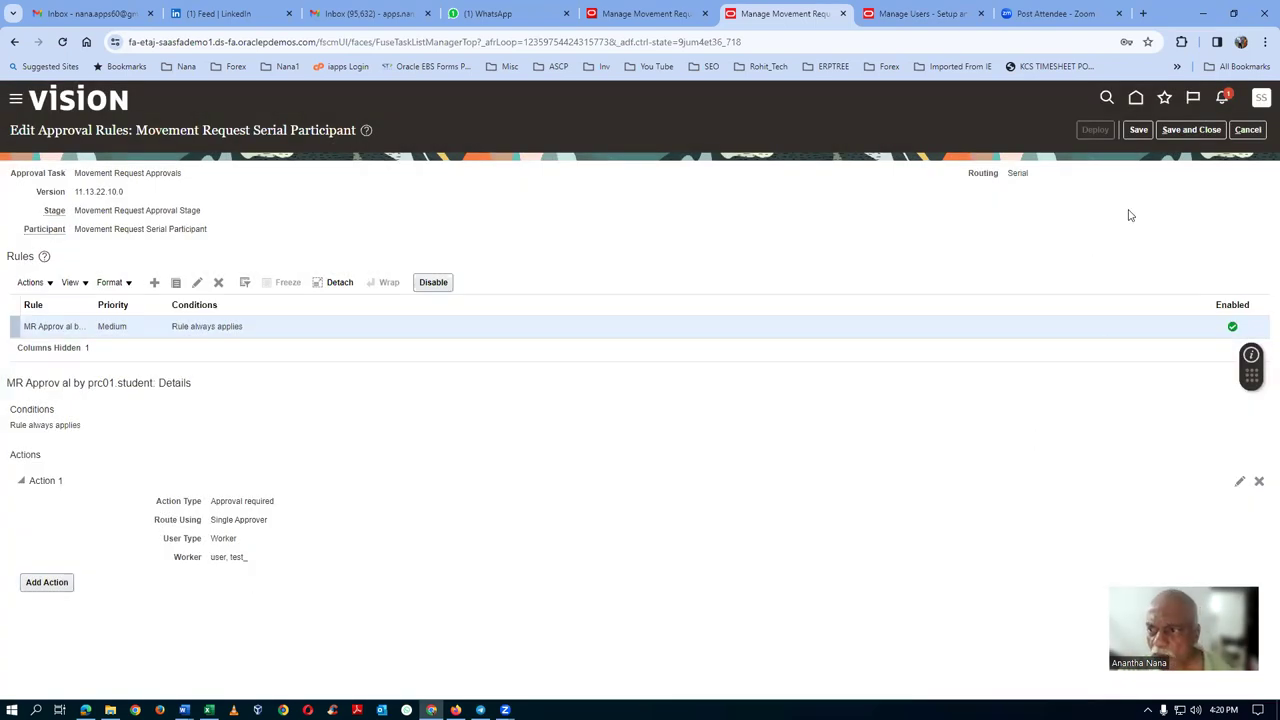
- Save and deploy the approval rule changes, then leave the approvals page
left_click(1139, 130)
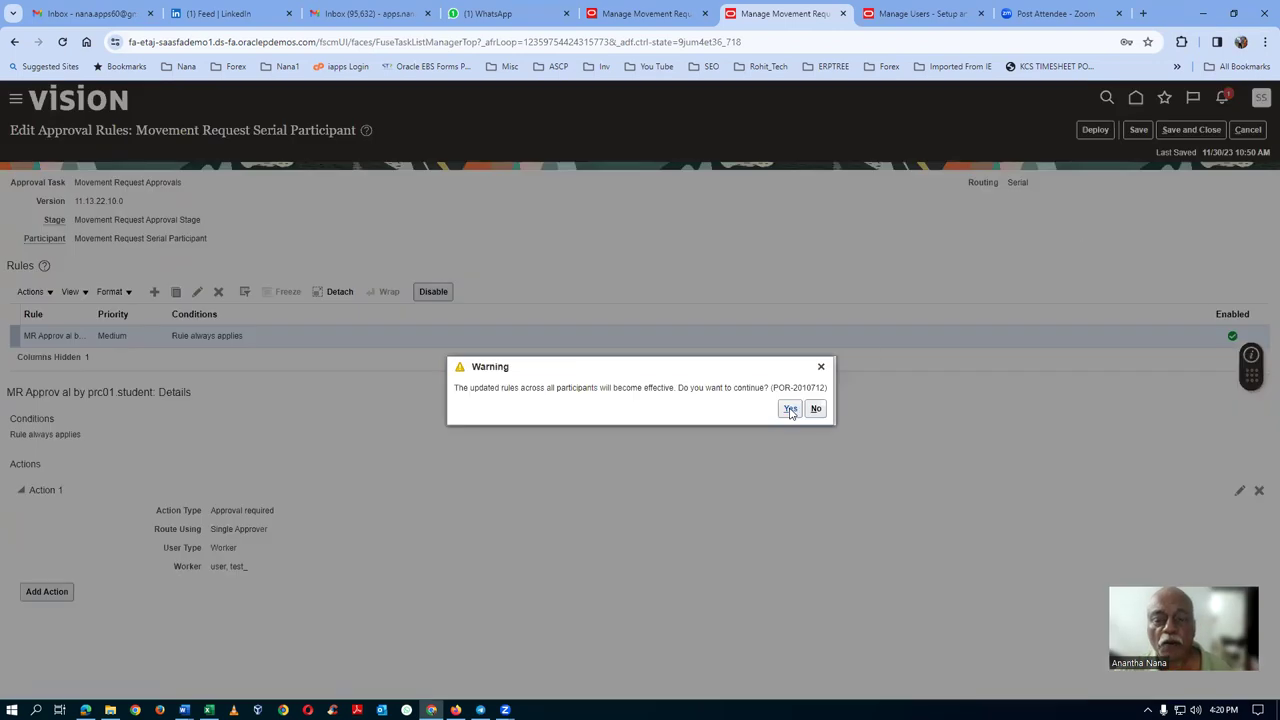
left_click(790, 410)
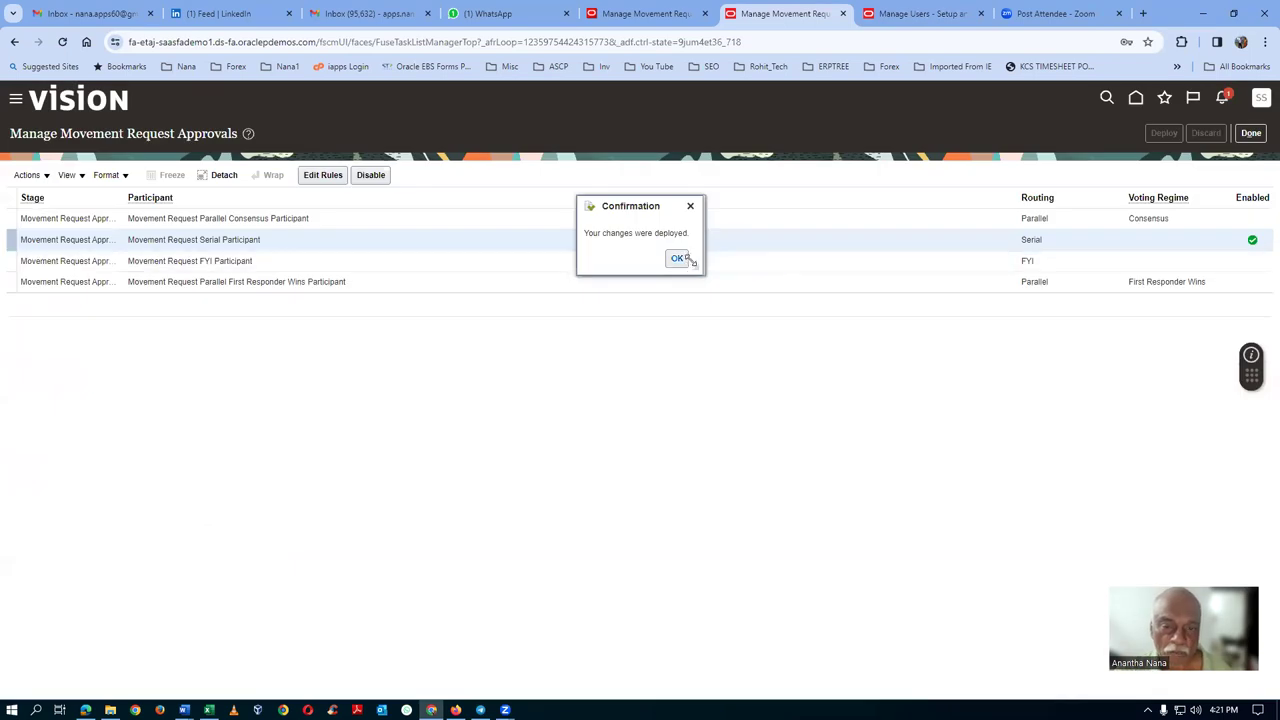
left_click(677, 260)
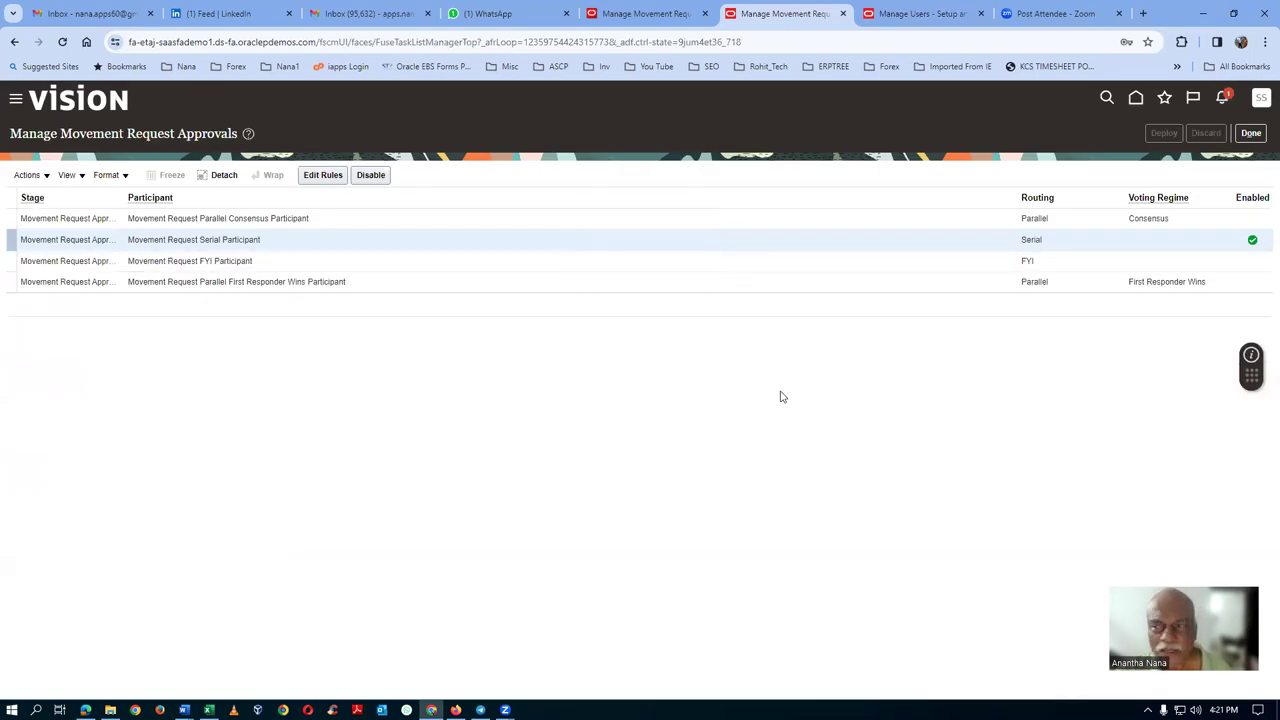
left_click(1252, 134)
- Sign out of the current session and sign back in as the supply chain user
left_click(1252, 134)
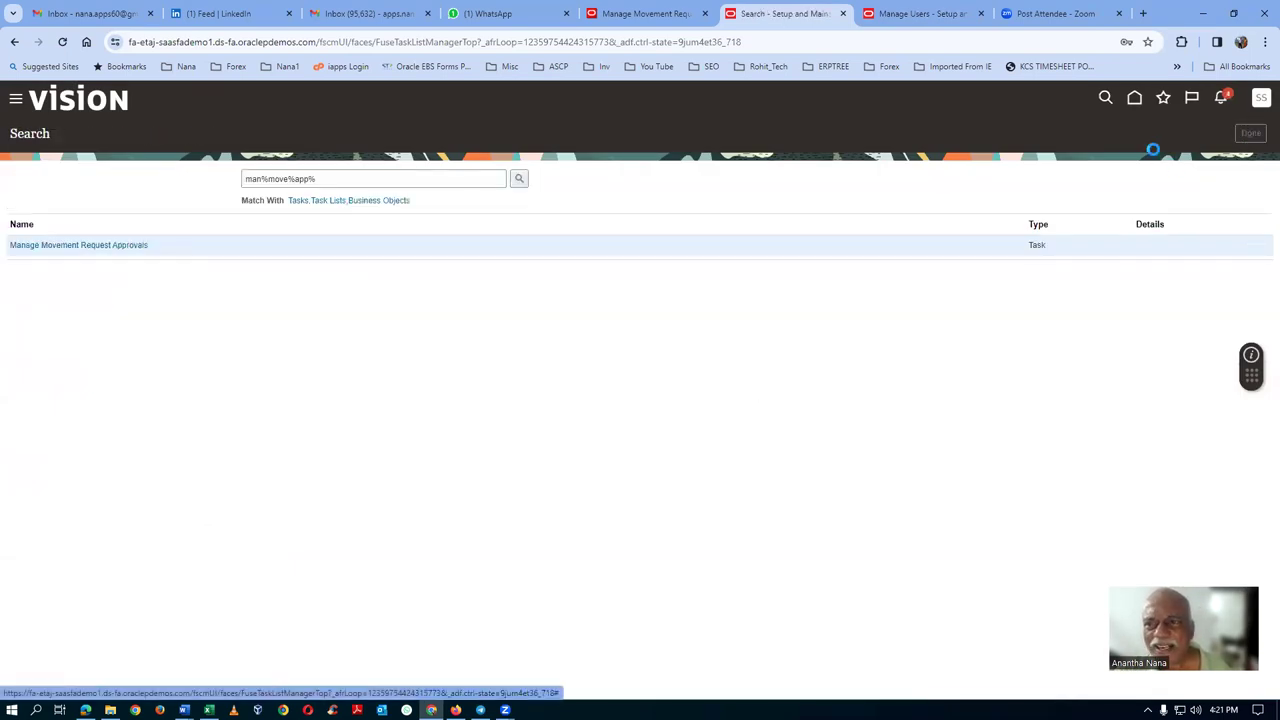
left_click(1261, 99)
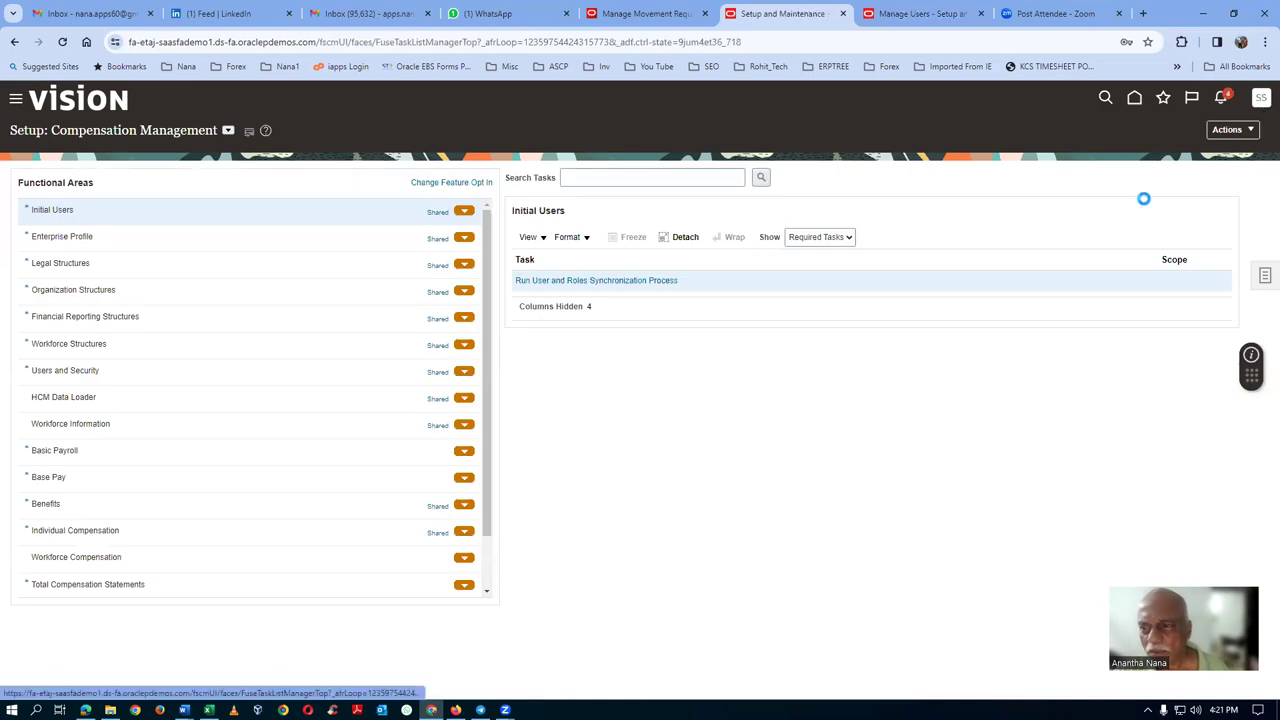
left_click(1240, 130)
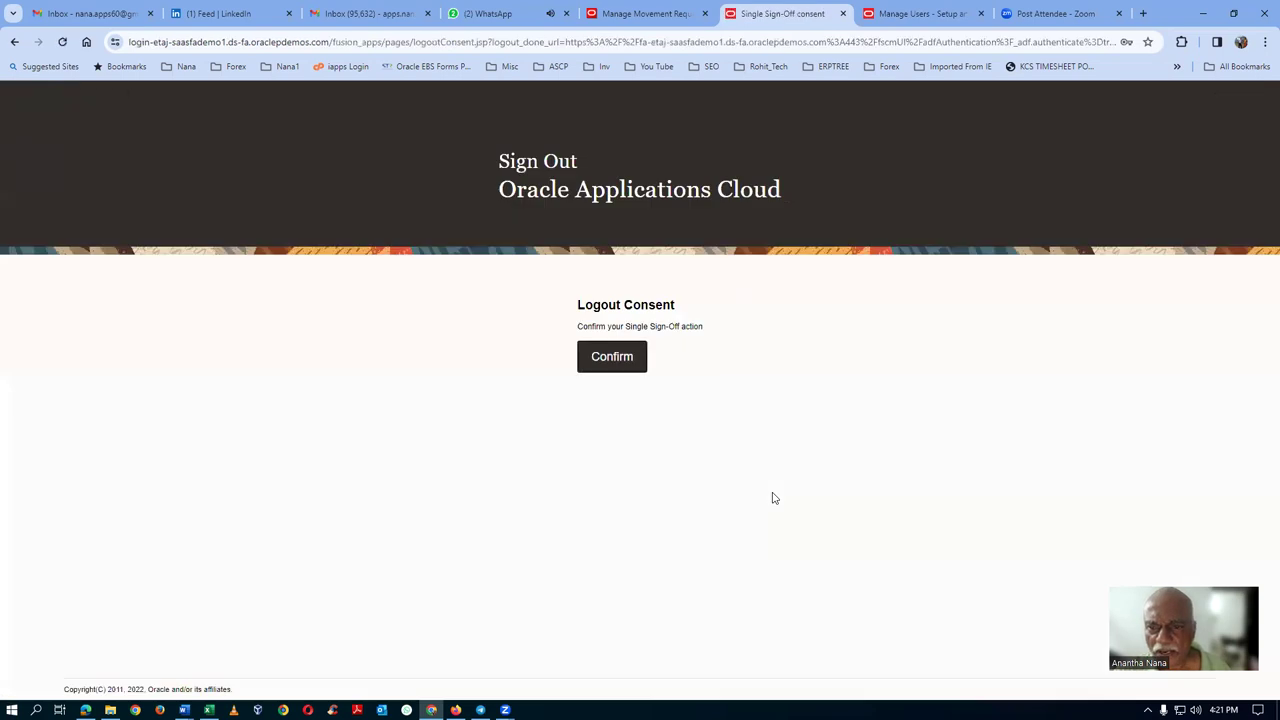
left_click(628, 368)
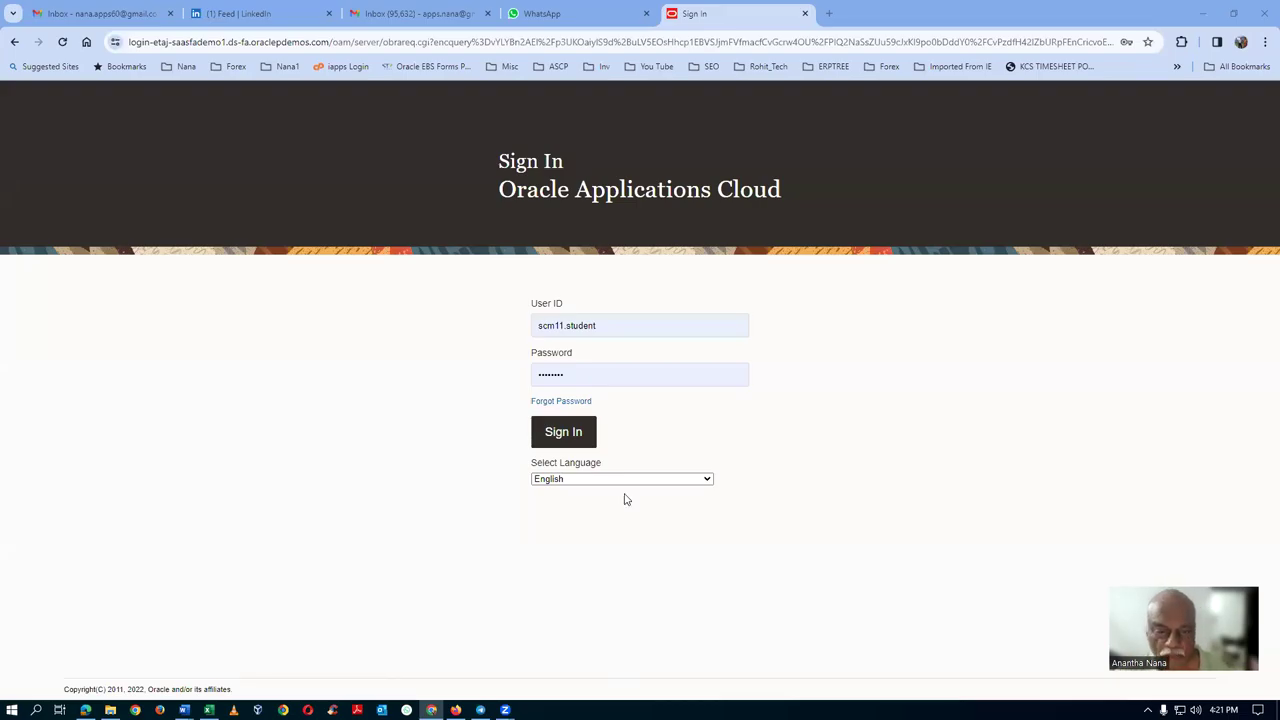
left_click(561, 434)
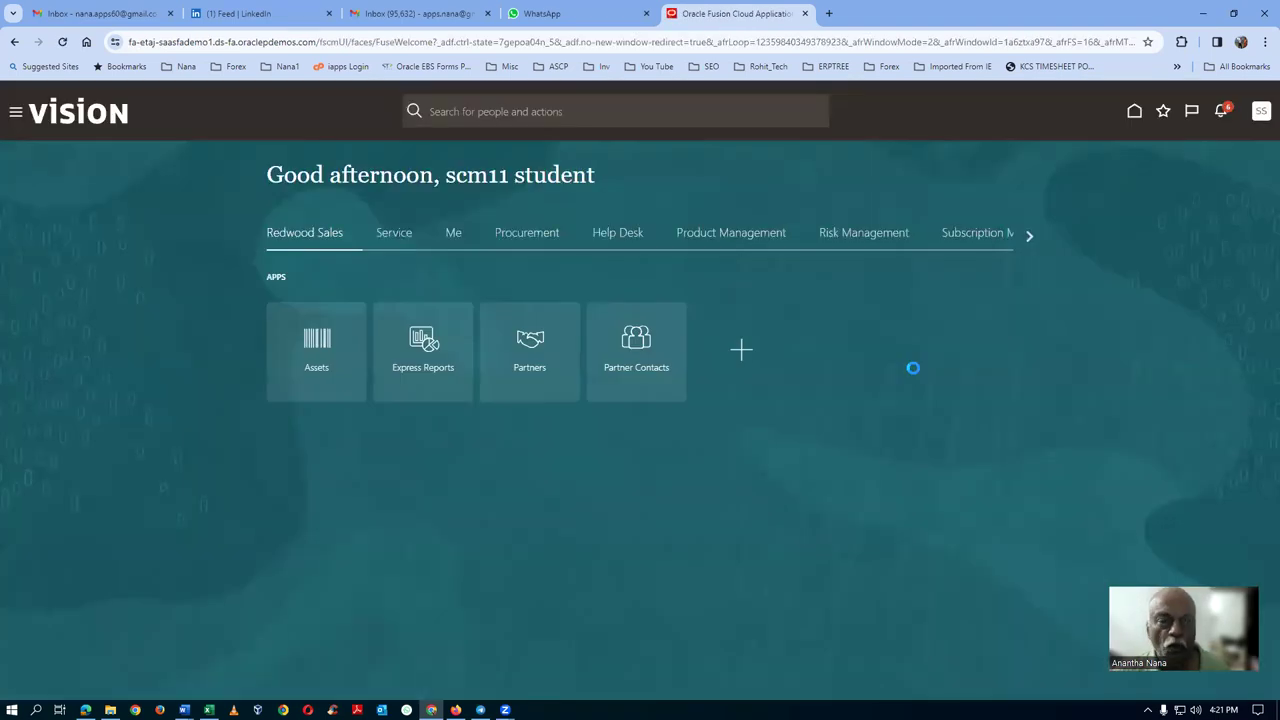
- Bring up the Supply Chain Execution app group on the home page
left_click(1249, 111)
left_click(800, 217)
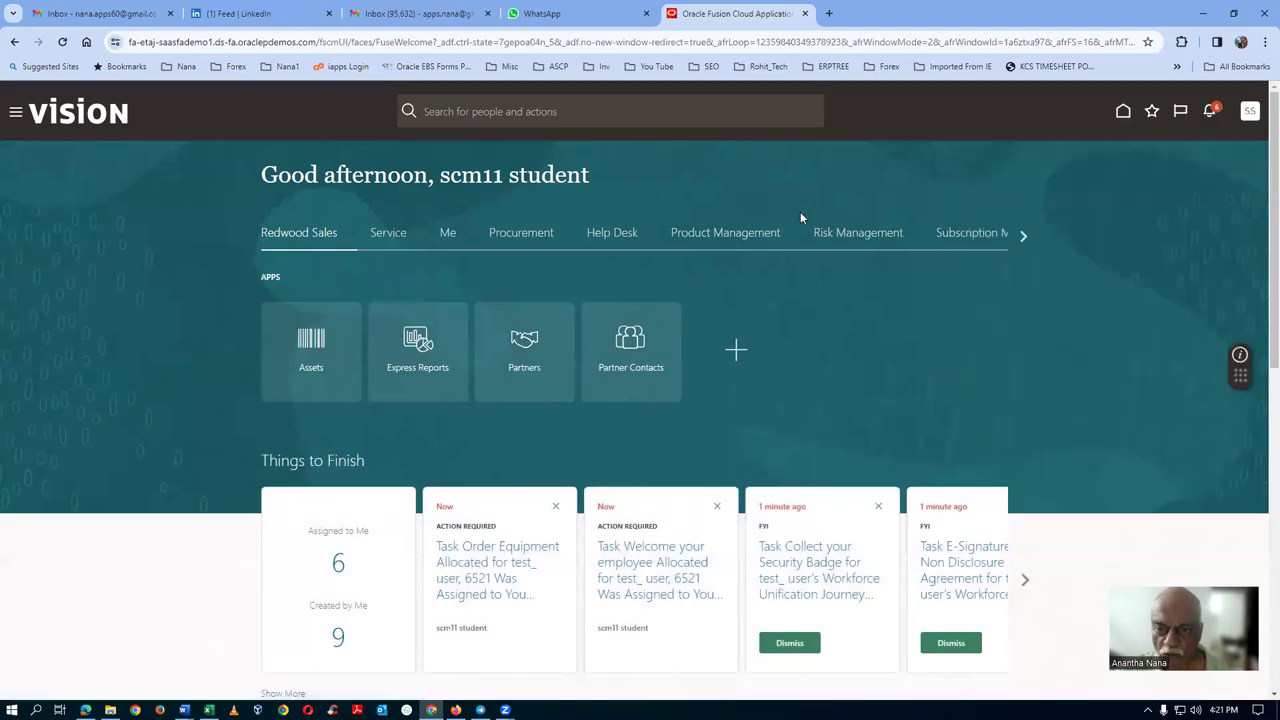
left_click(1023, 237)
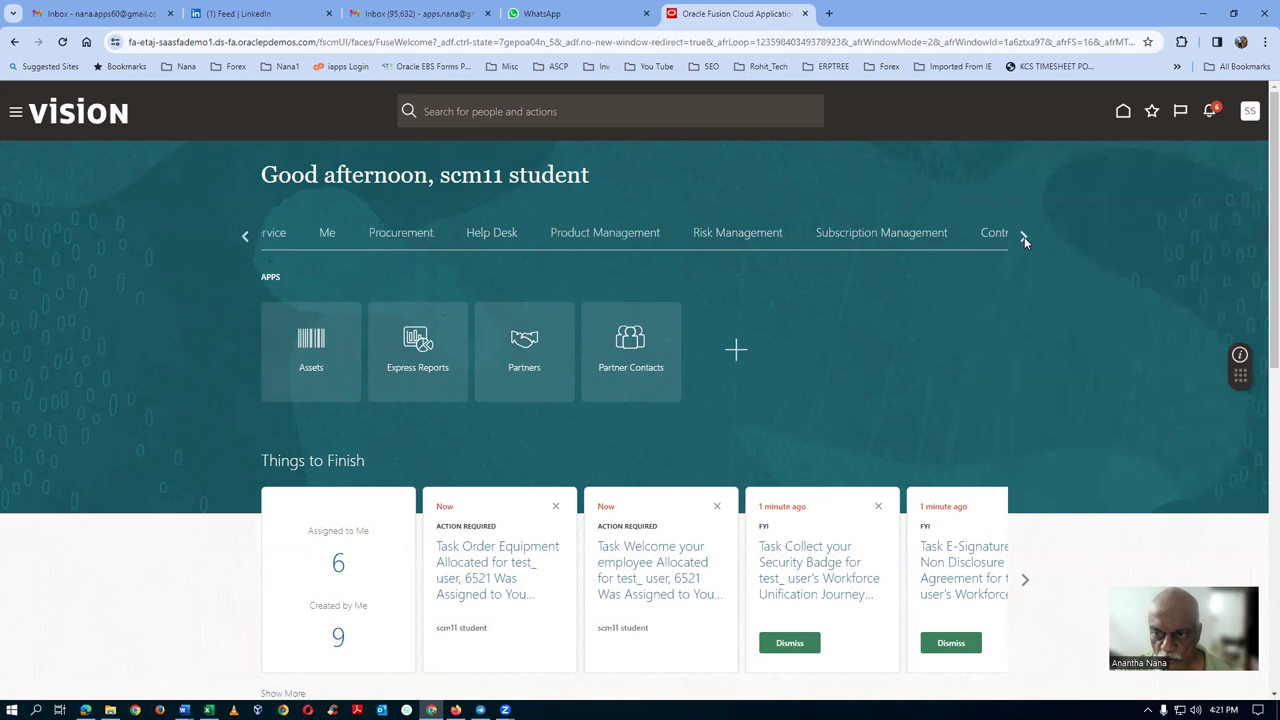
left_click(243, 238)
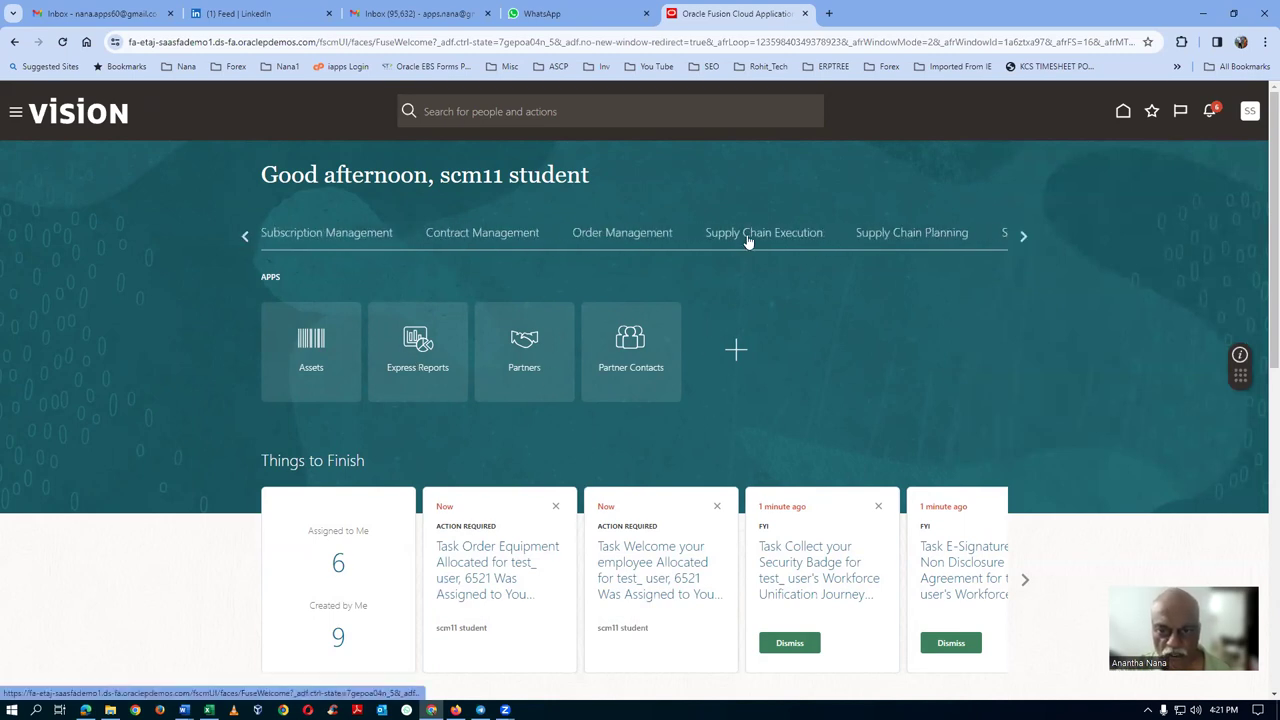
left_click(747, 240)
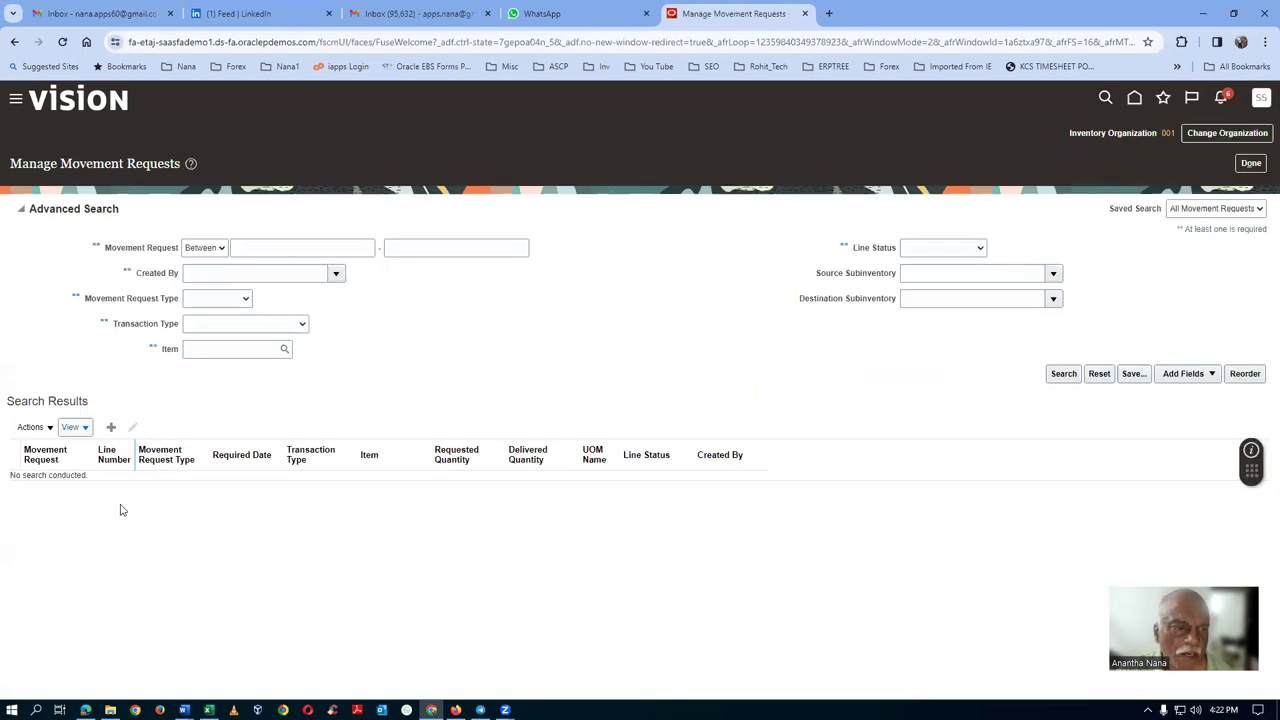
- Create movement request t01_MR_4 as a Movement Request Transfer to the Completed subinventory
left_click(111, 427)
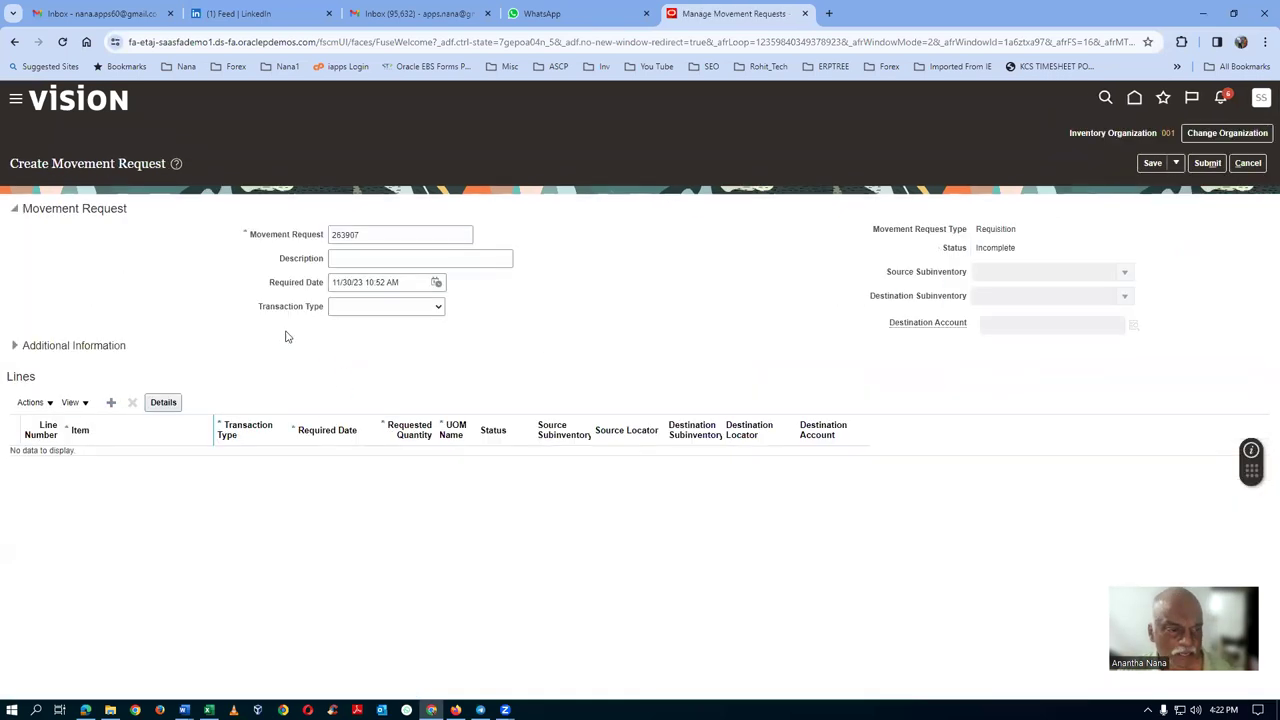
double_click(368, 231)
type("t0")
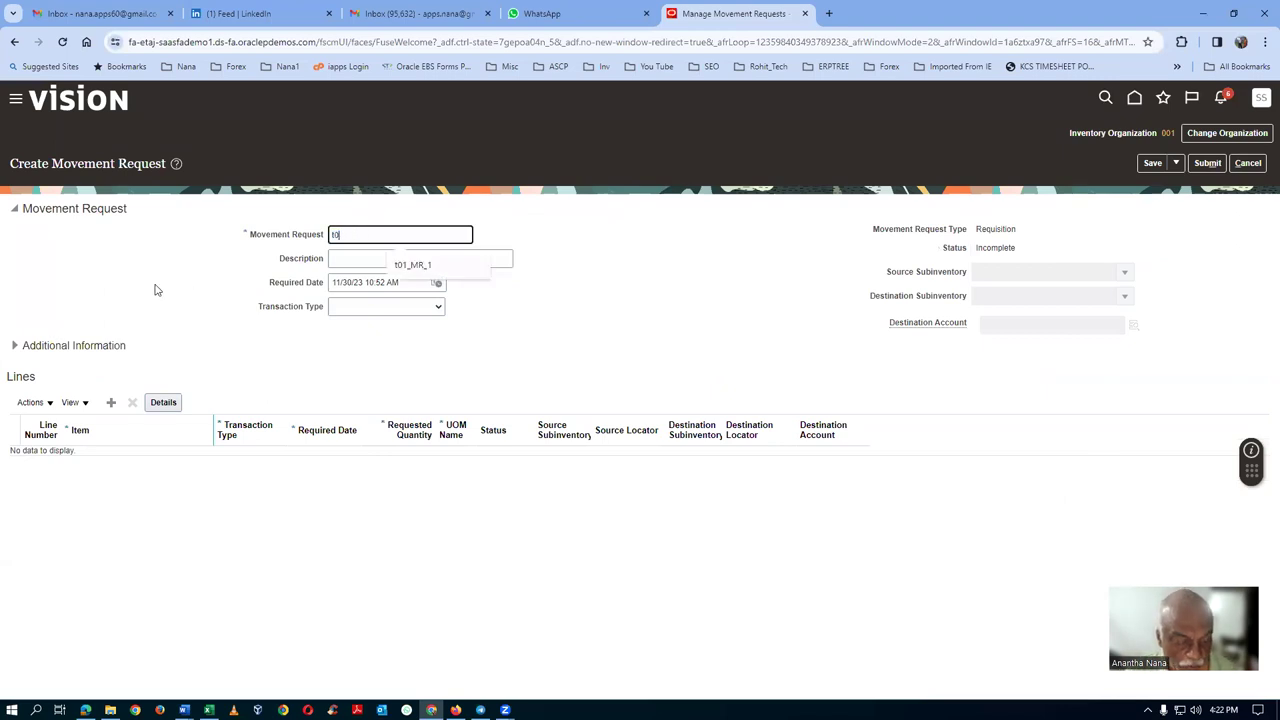
type("1_MR_4")
left_click(312, 248)
key("ctrl+c")
left_click(385, 261)
key("ctrl+v")
left_click(399, 310)
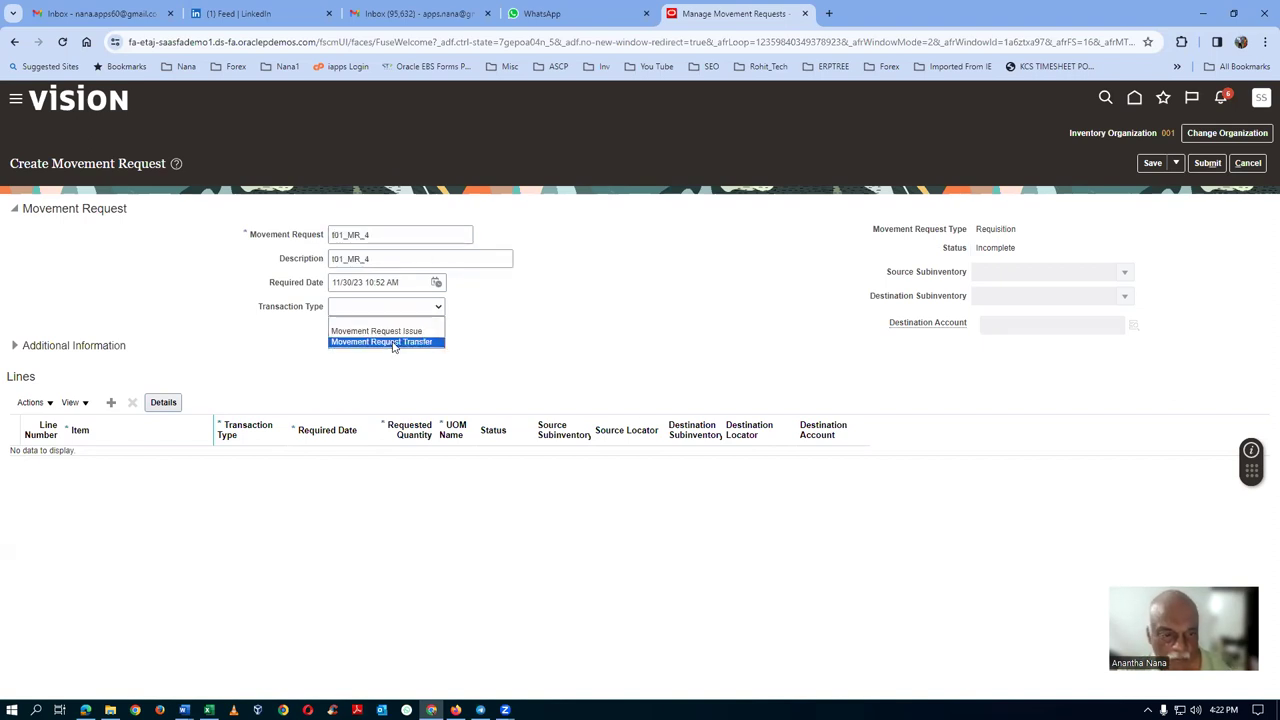
left_click(391, 341)
left_click(1017, 297)
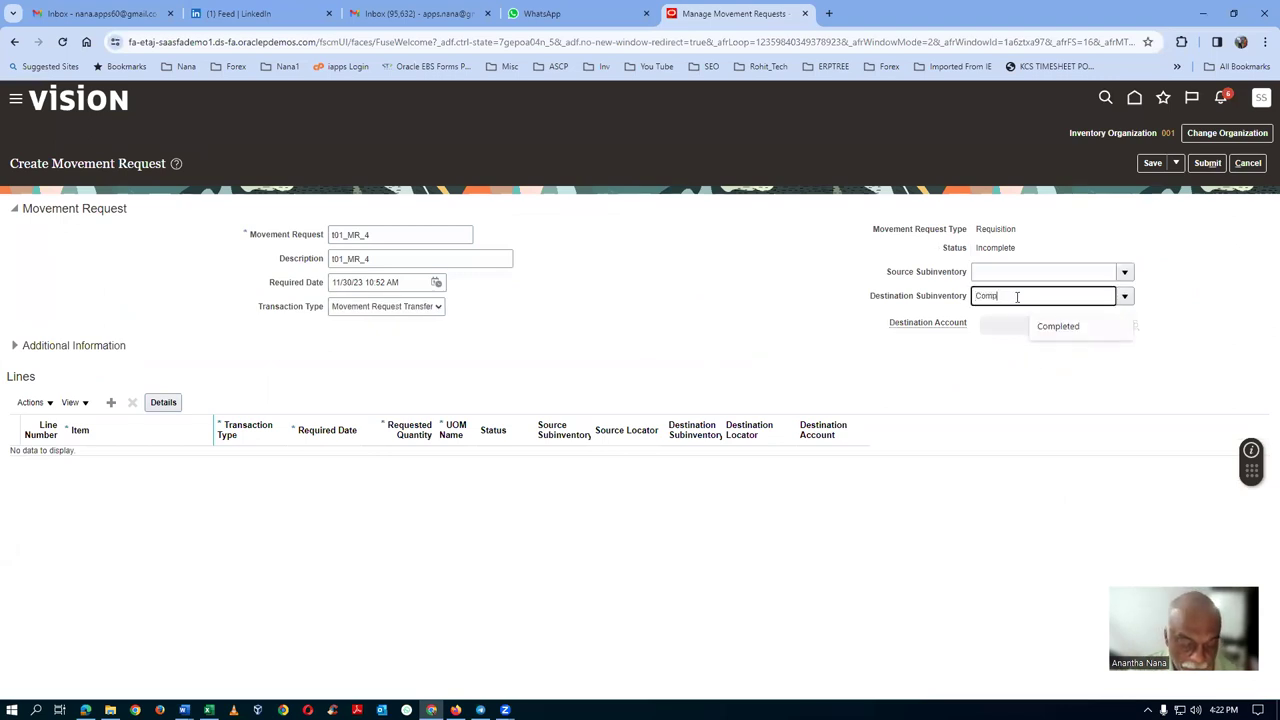
type("Comple")
key("Tab")
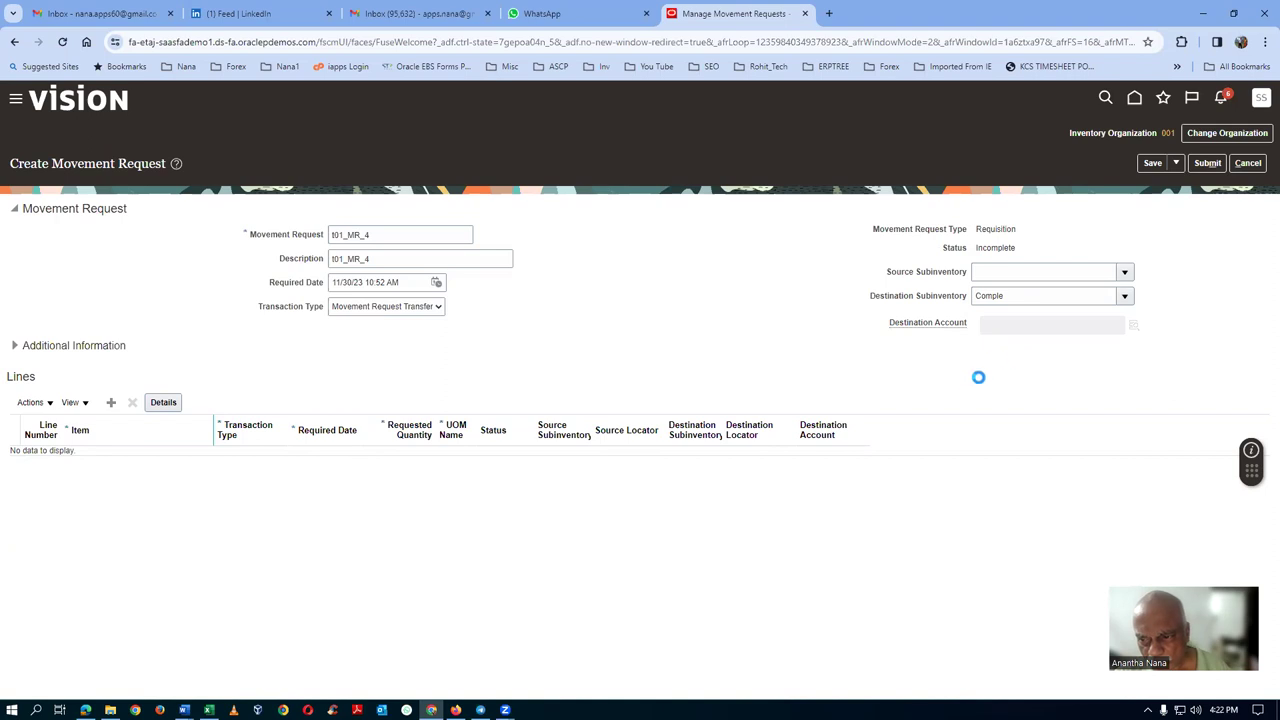
- Add a line for item AS65000 with quantity 20 and submit the request
left_click(111, 403)
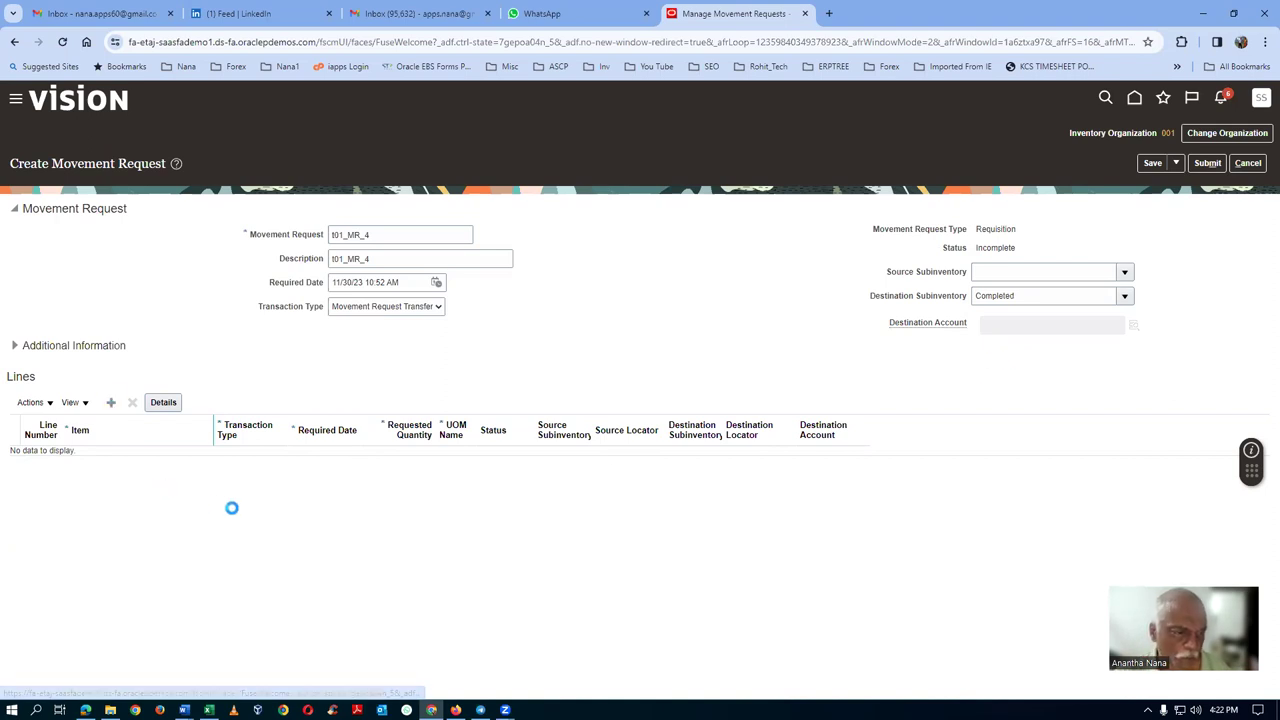
type("A")
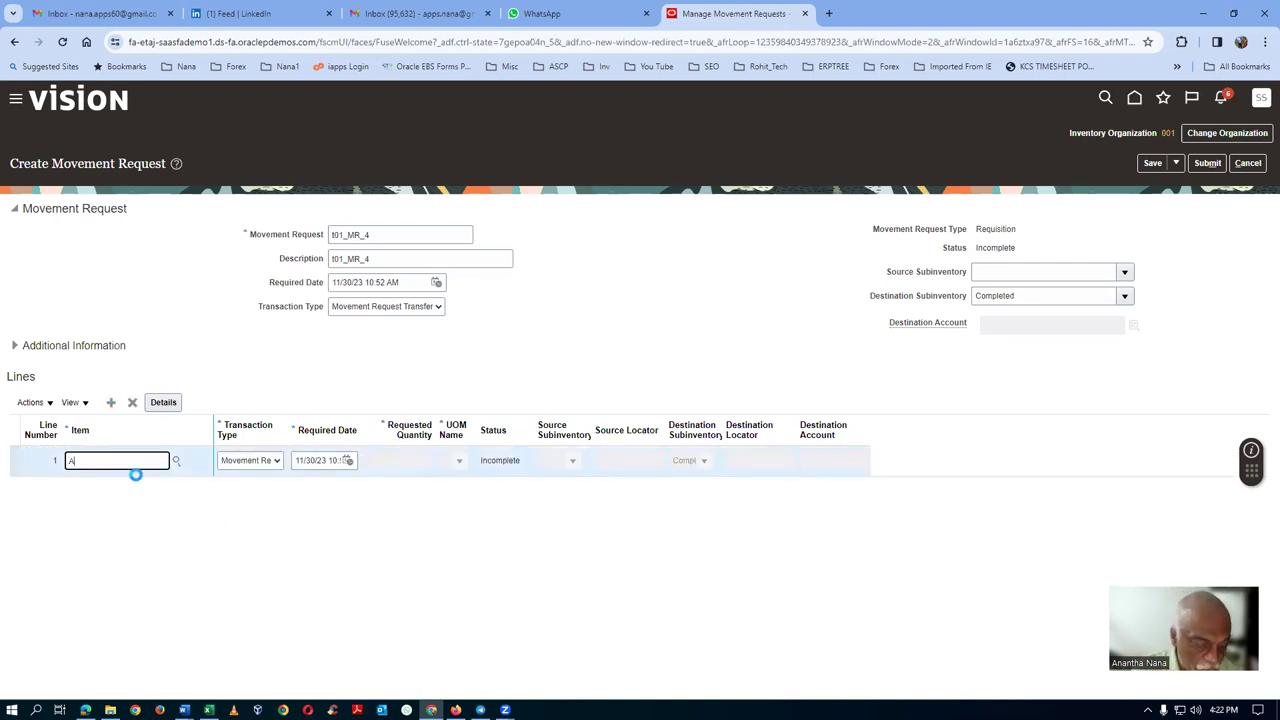
type("S65000")
key("Tab")
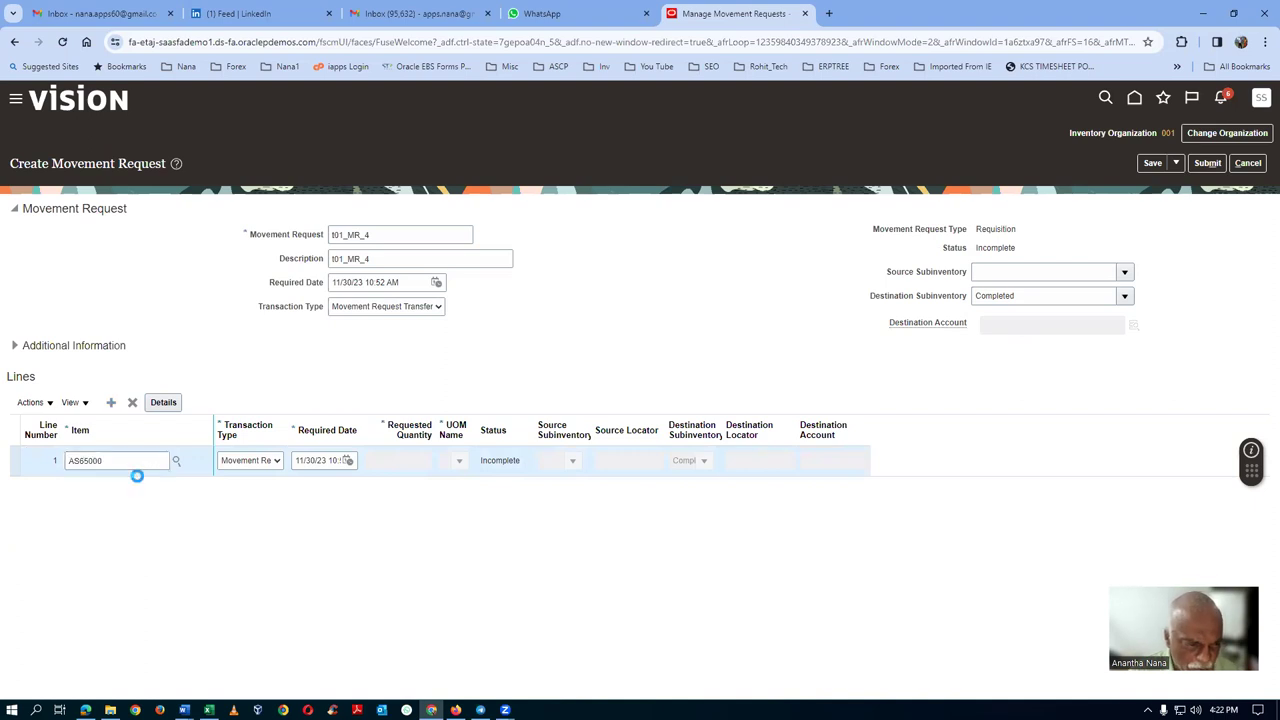
left_click(386, 460)
type("20")
key("Tab")
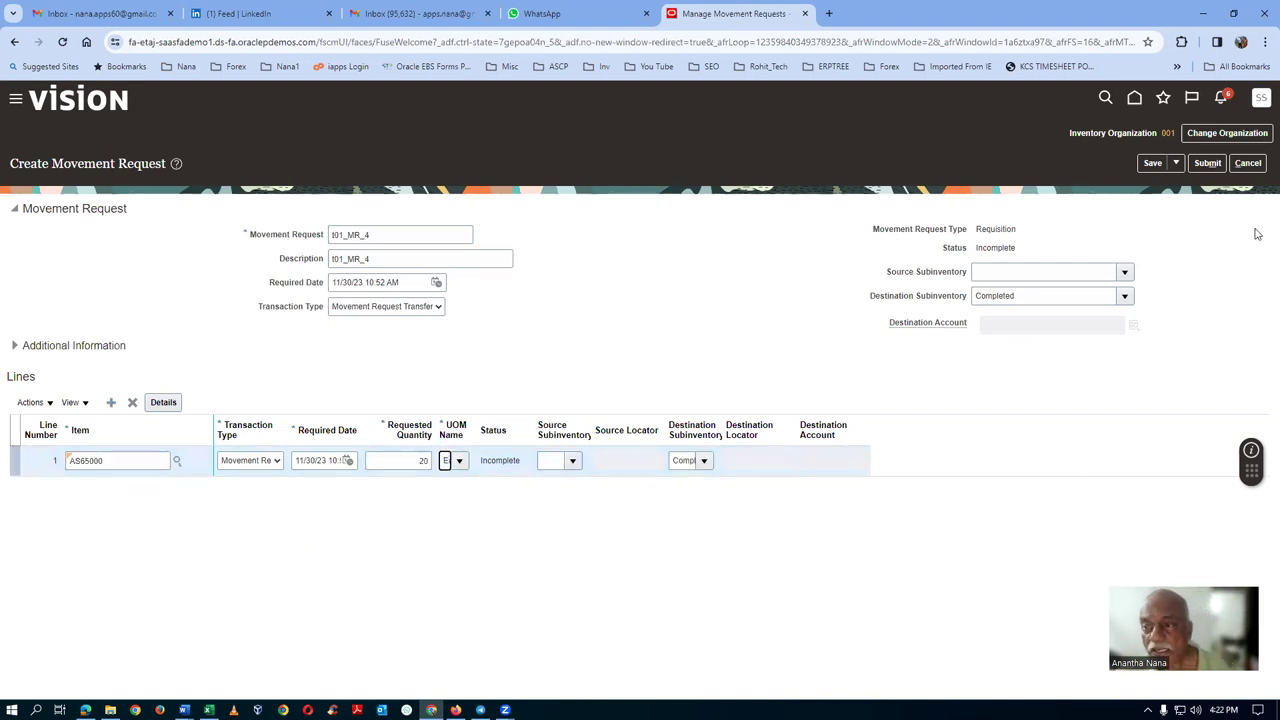
left_click(1209, 165)
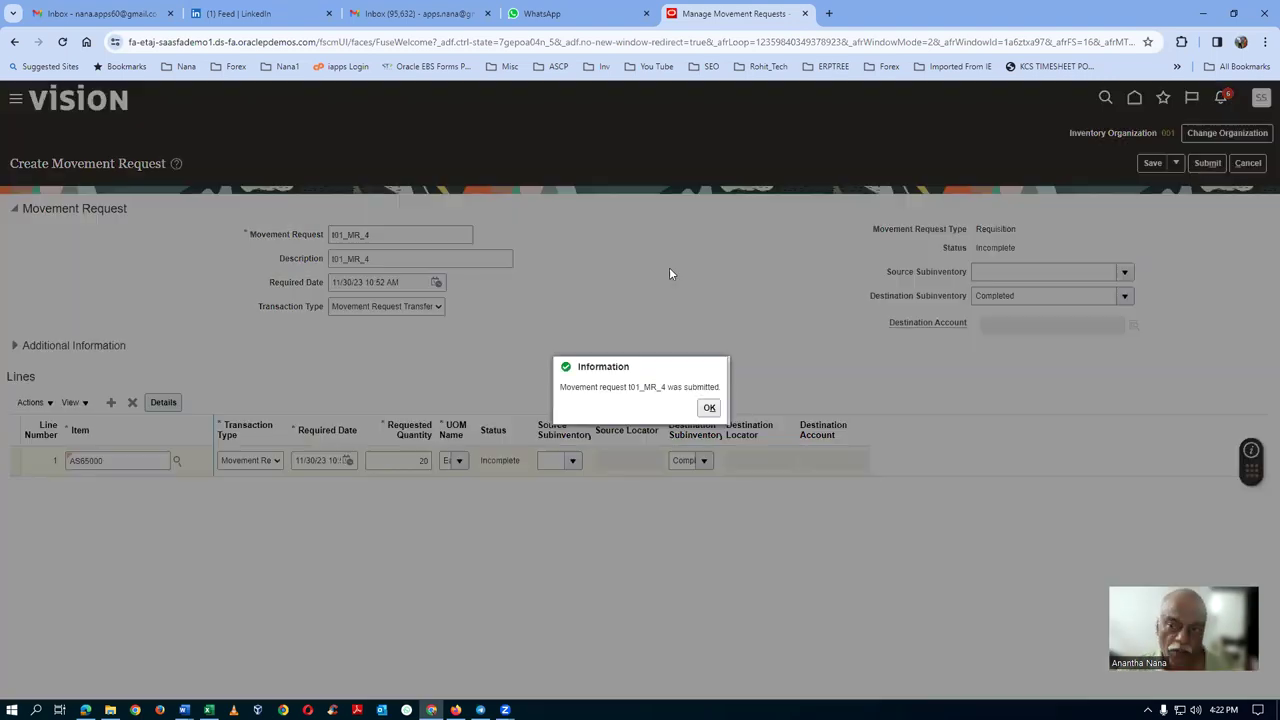
left_click(707, 408)
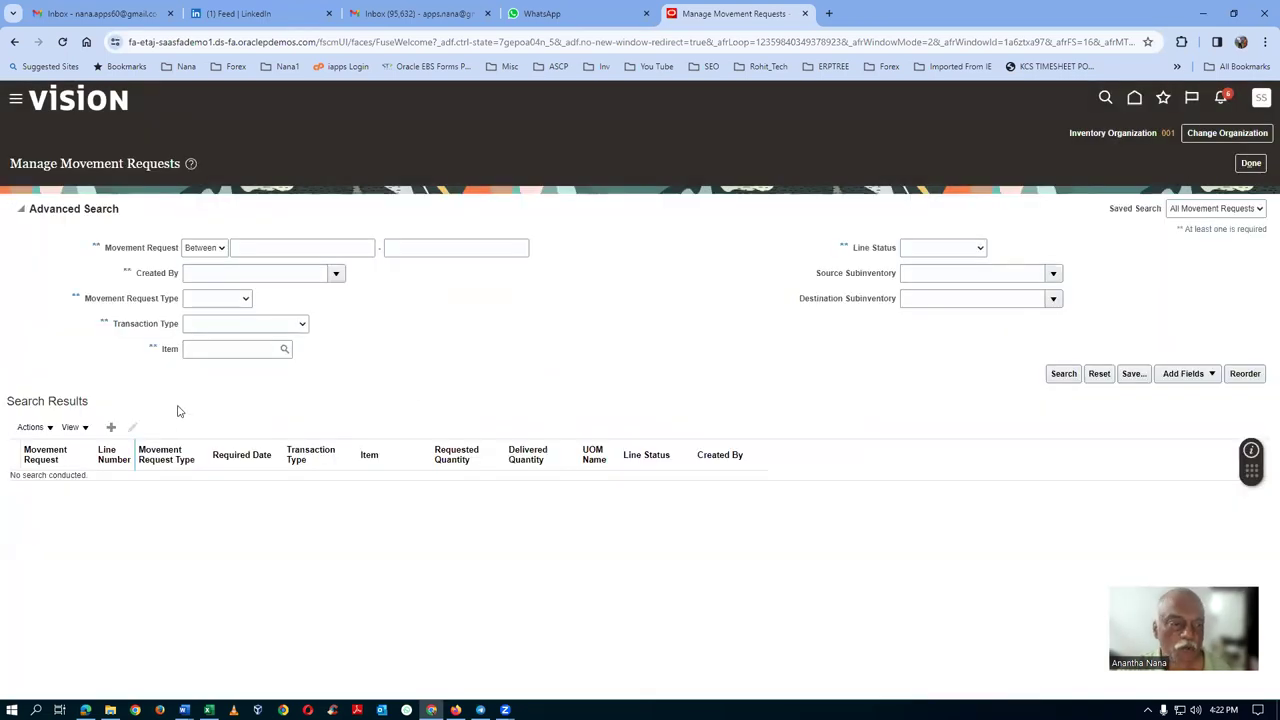
- Search movement requests for item AS65000, then open the other session's account menu
left_click(197, 352)
type("AS65000")
left_click(324, 394)
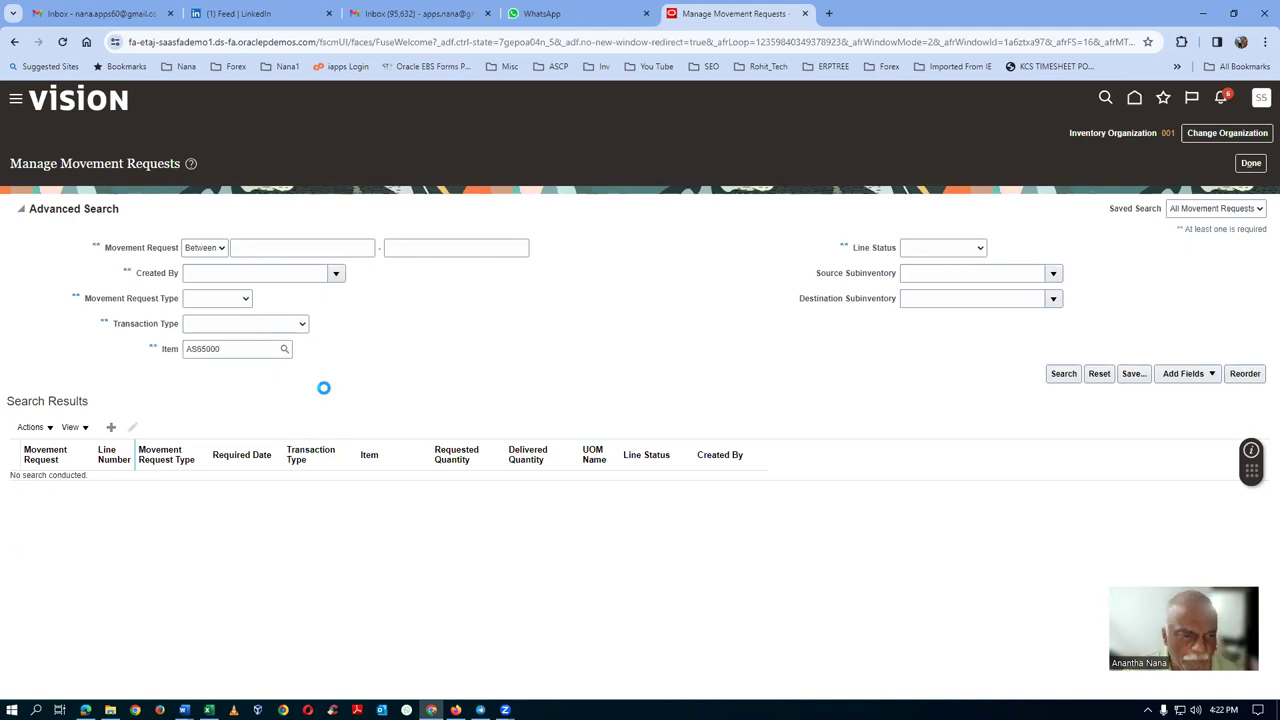
left_click(1066, 372)
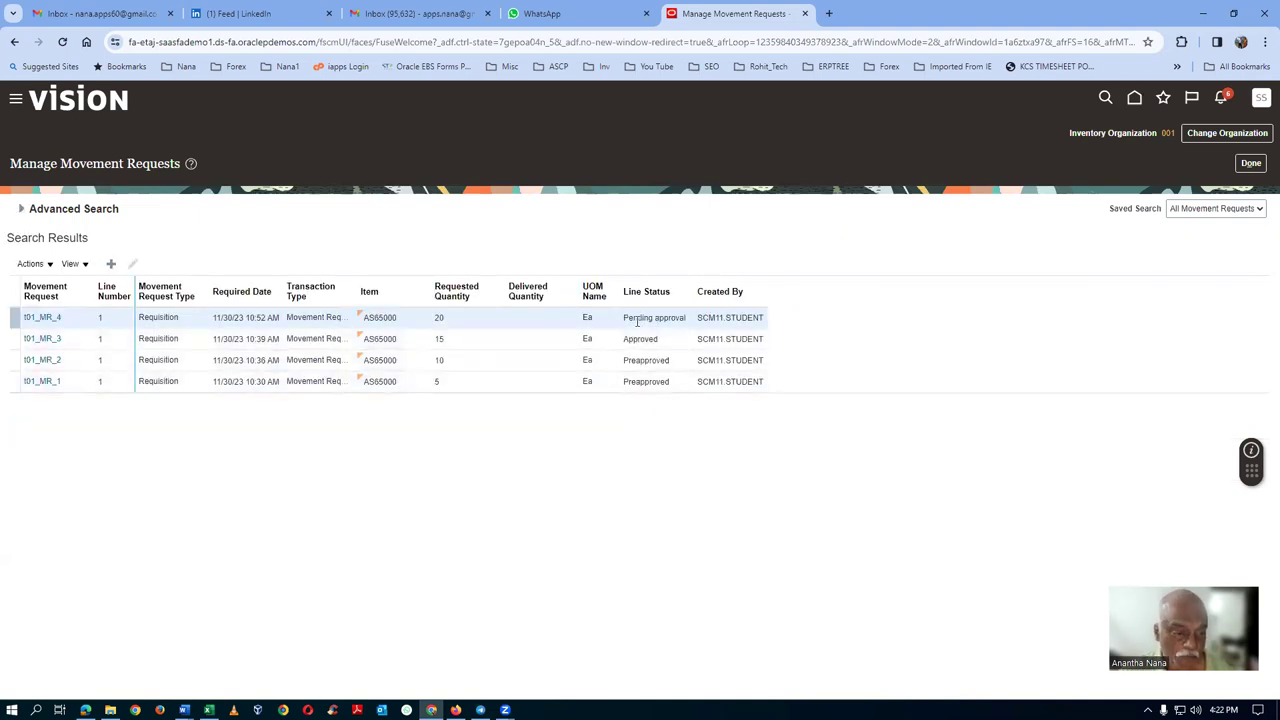
left_click(85, 710)
left_click(1223, 70)
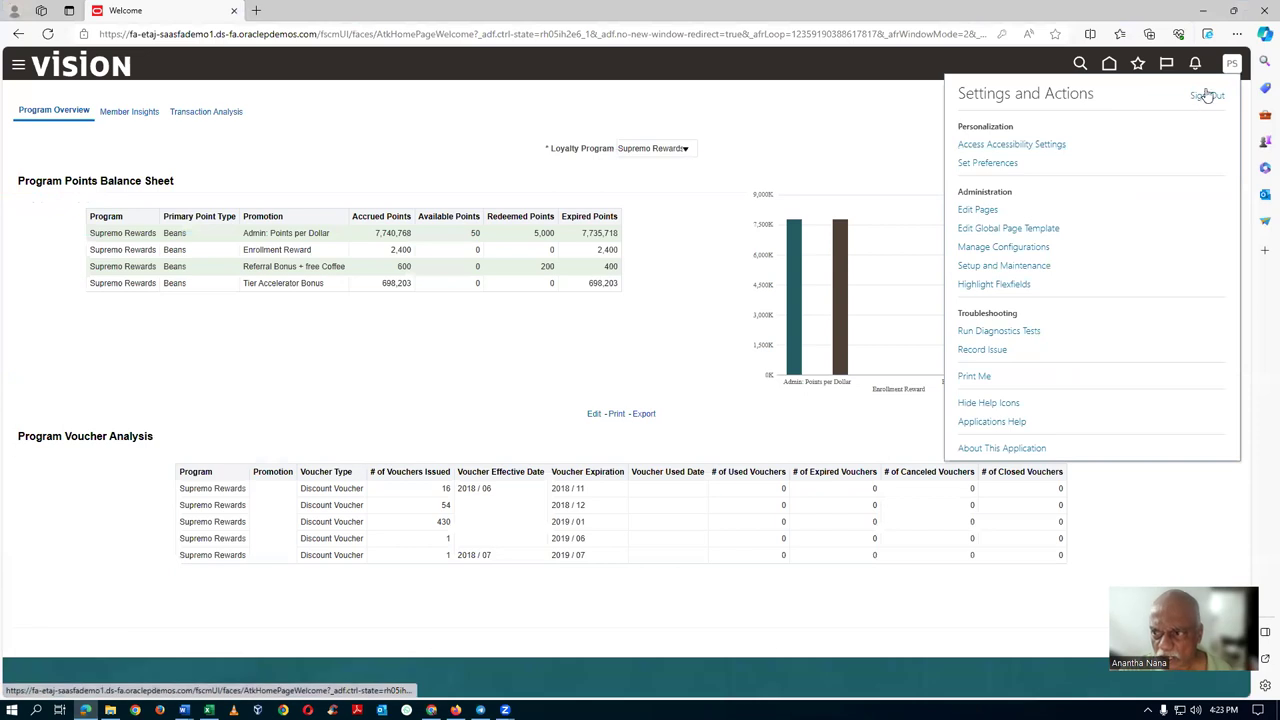
- Sign out of the other session and sign in with the approver's user ID and password
left_click(1207, 95)
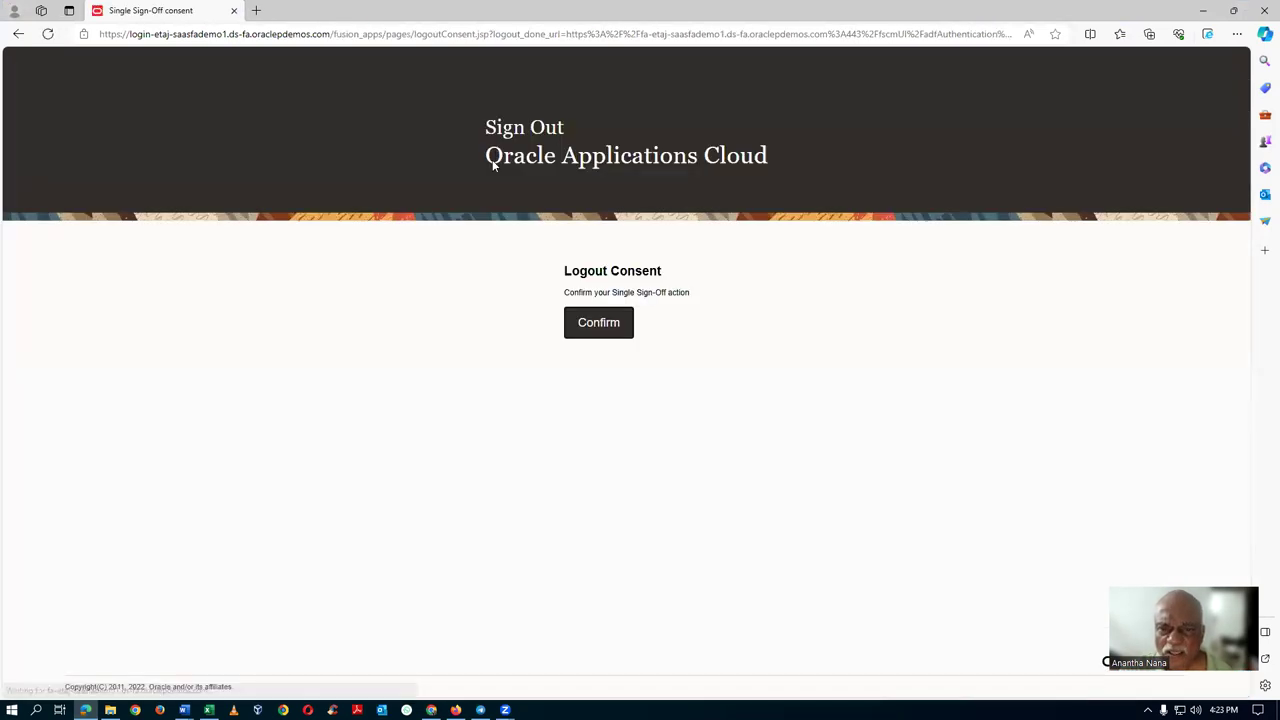
left_click(598, 326)
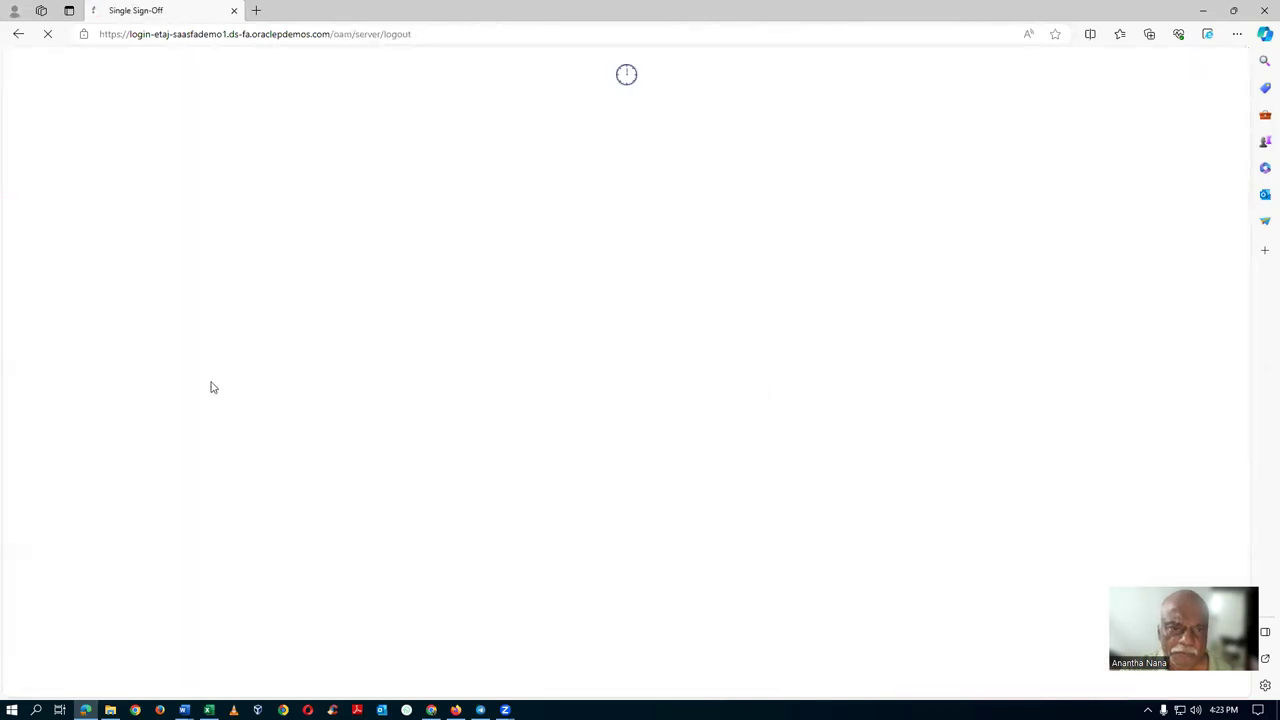
left_click(604, 295)
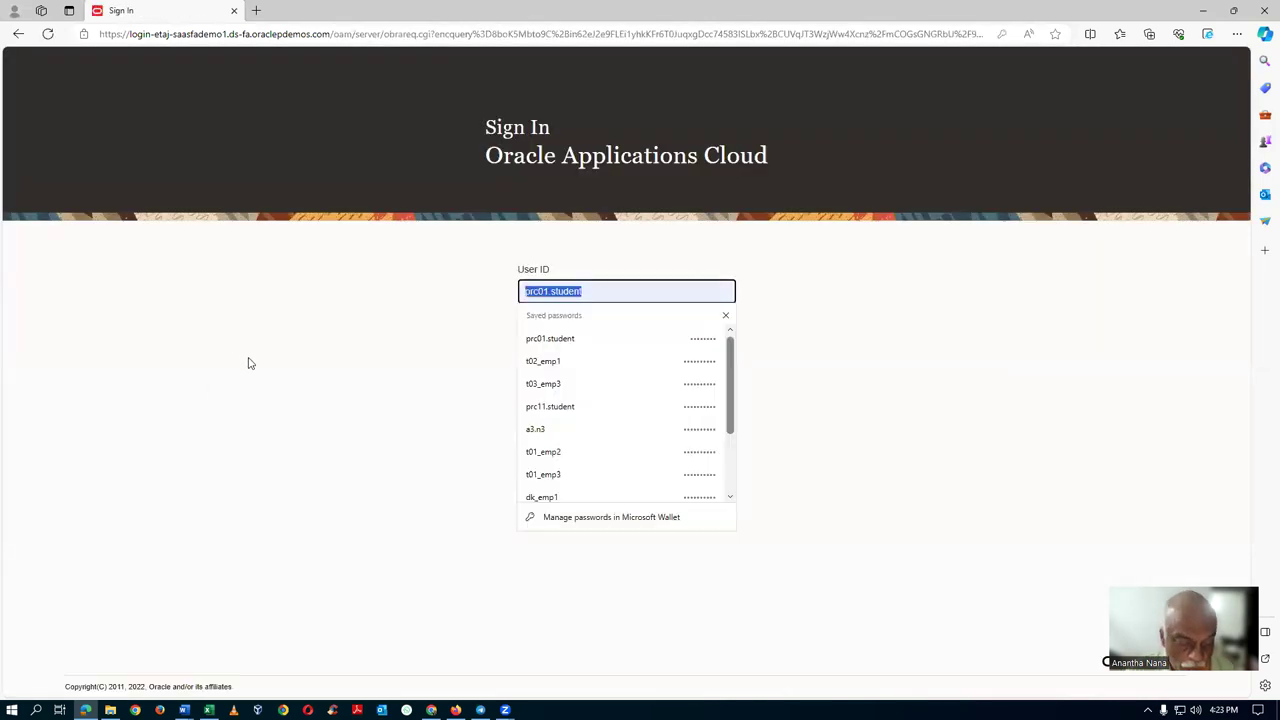
type("test_use")
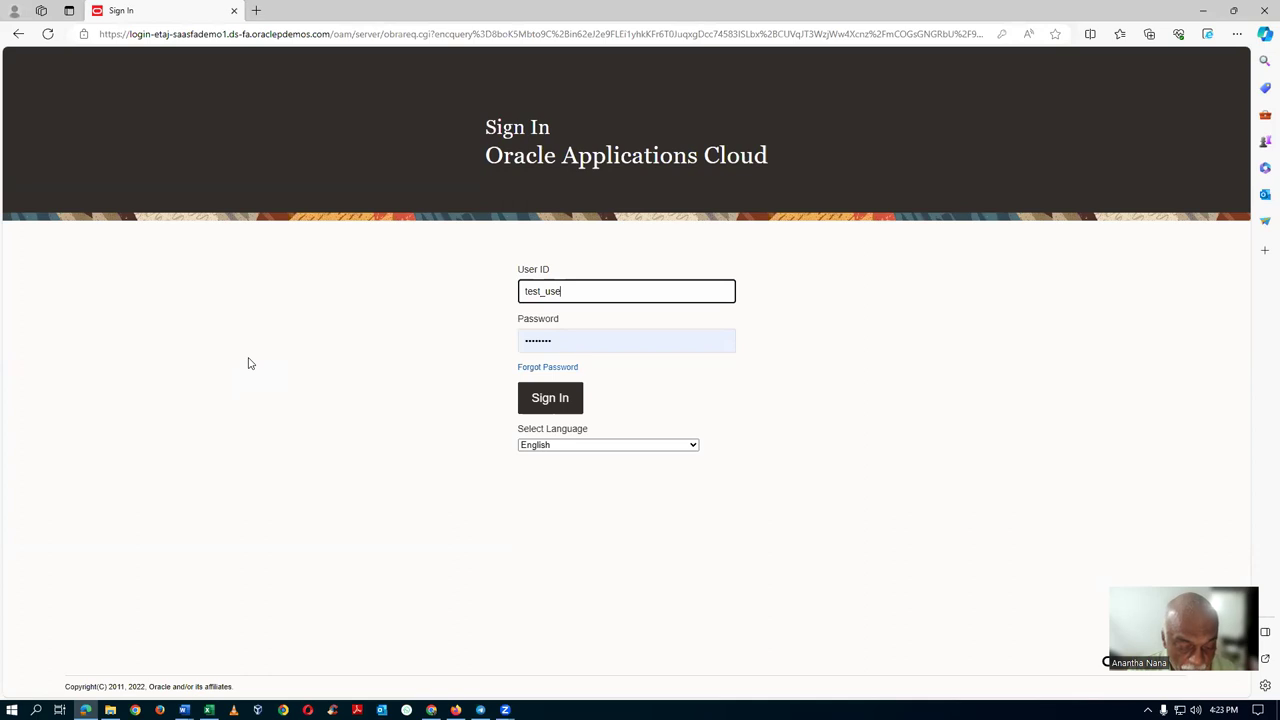
type("r")
key("Tab")
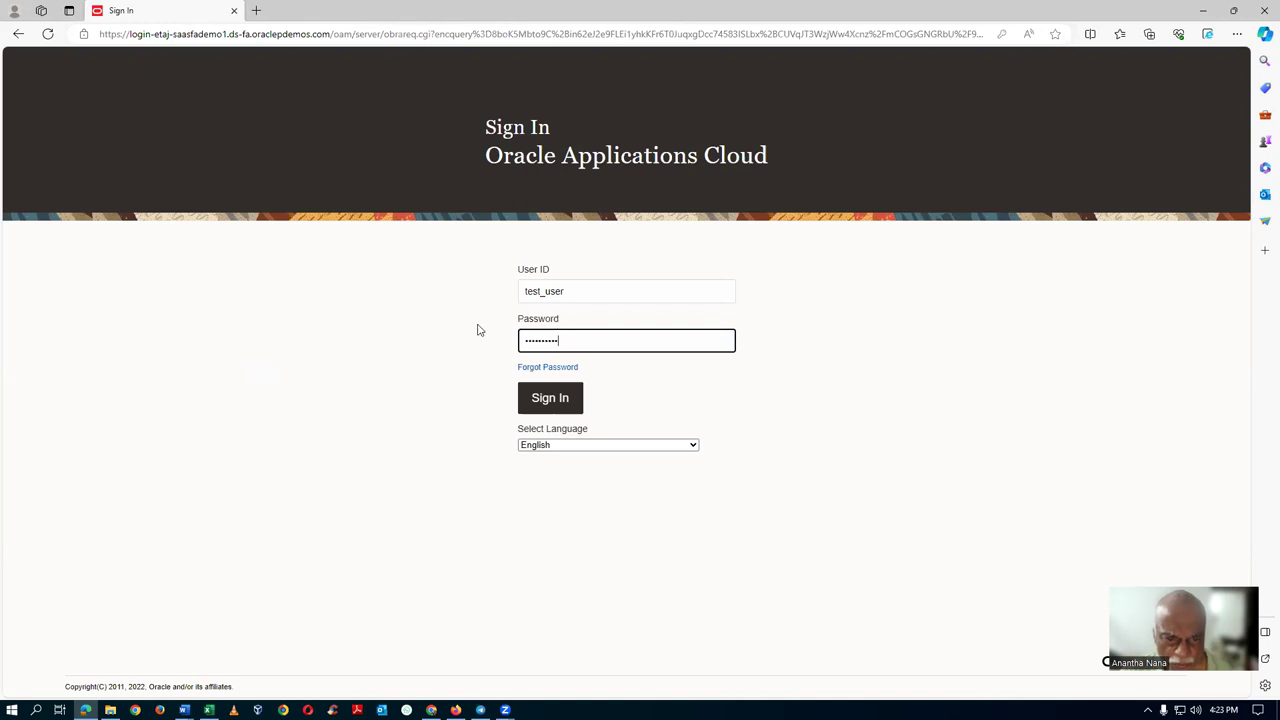
left_click(561, 397)
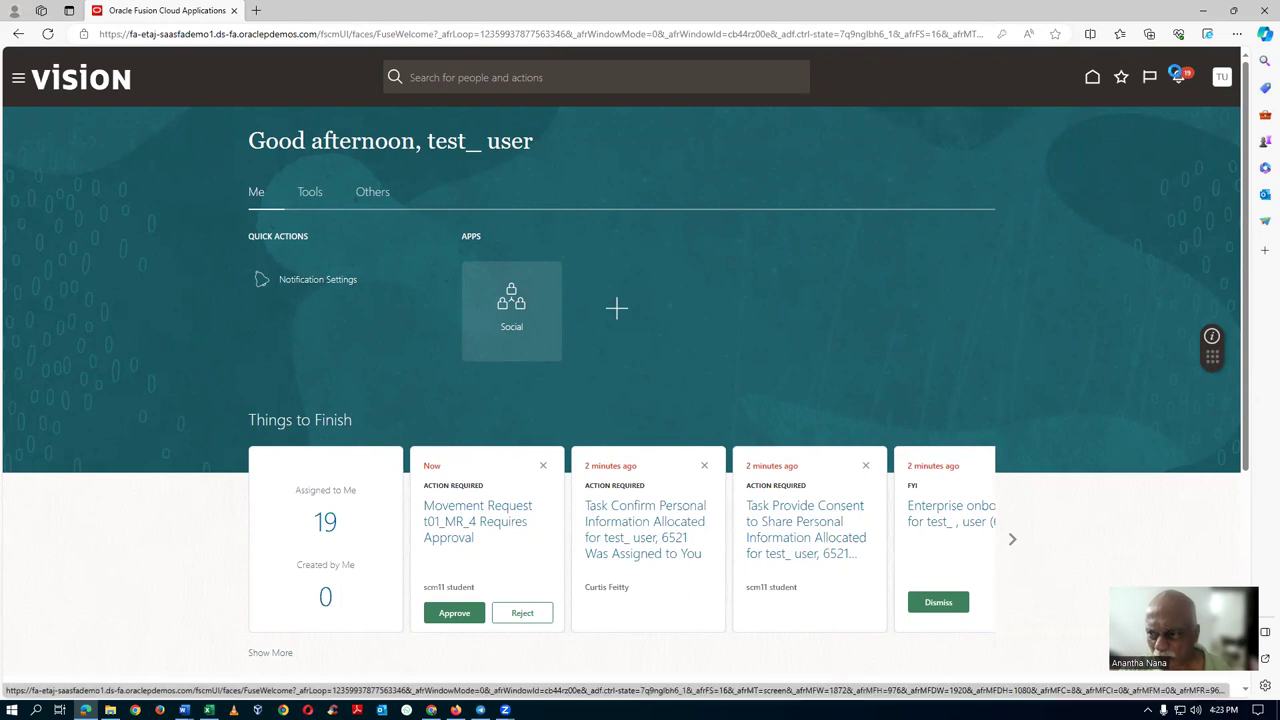
- Approve movement request t01_MR_4 from the notifications, adding a short comment
left_click(1177, 74)
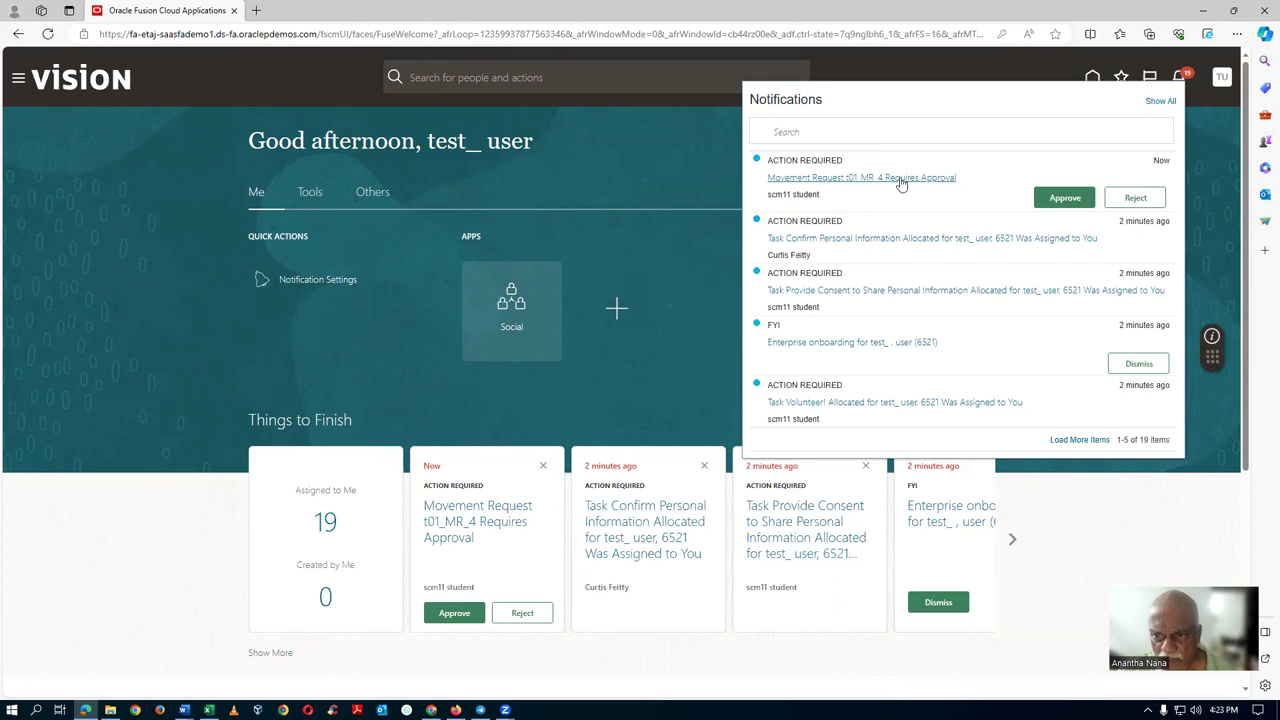
left_click(899, 180)
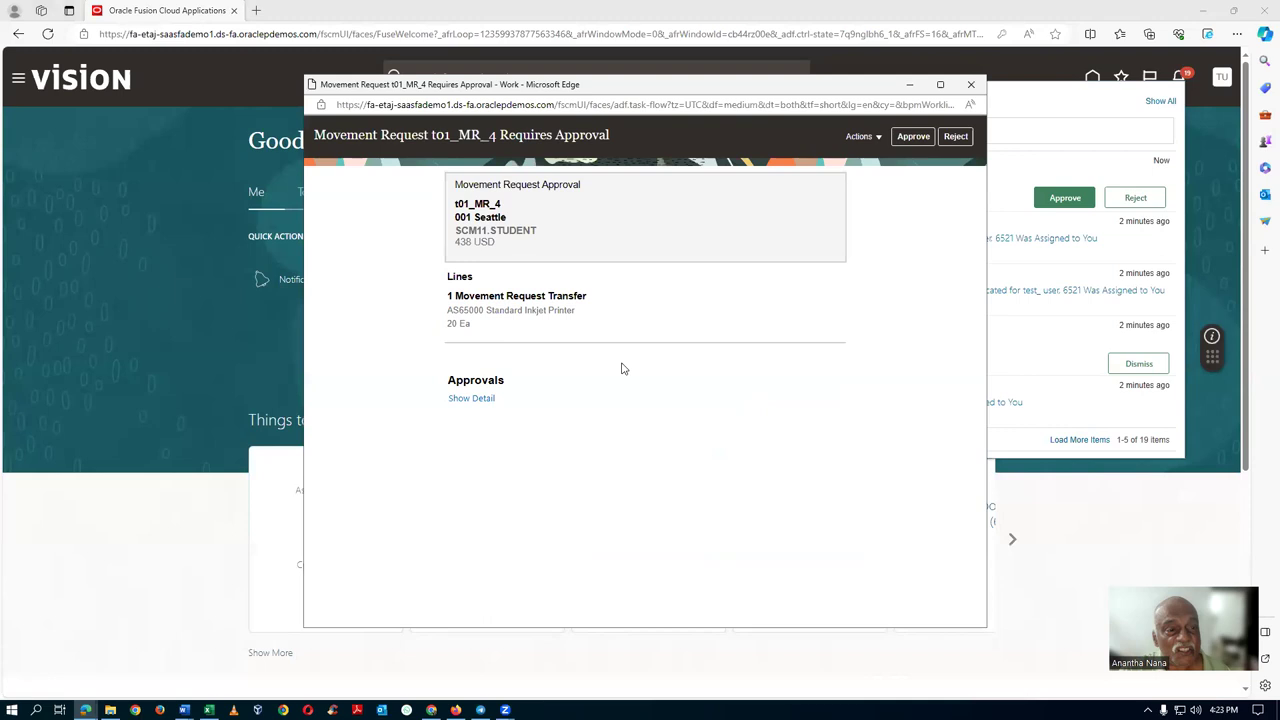
left_click(910, 137)
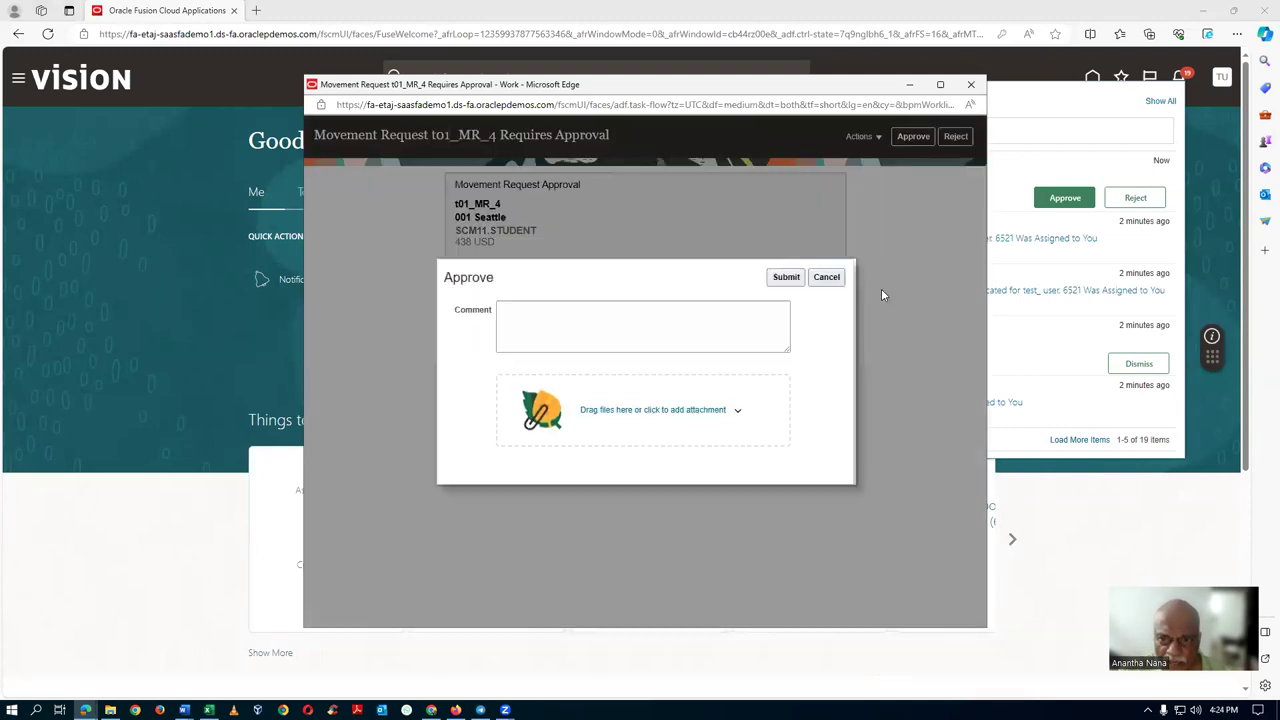
left_click(626, 318)
type("bhv,kv ghj")
left_click(786, 277)
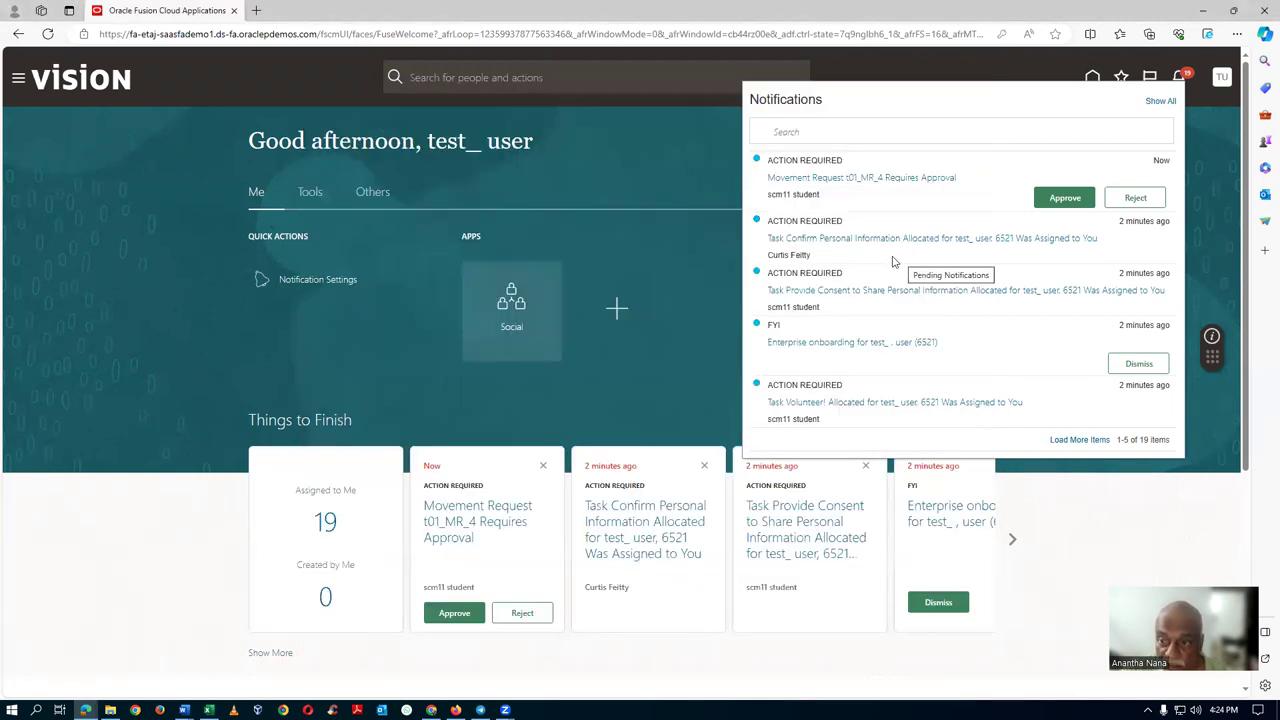
- Recheck the notifications list, then return to the requester's browser window
left_click(632, 168)
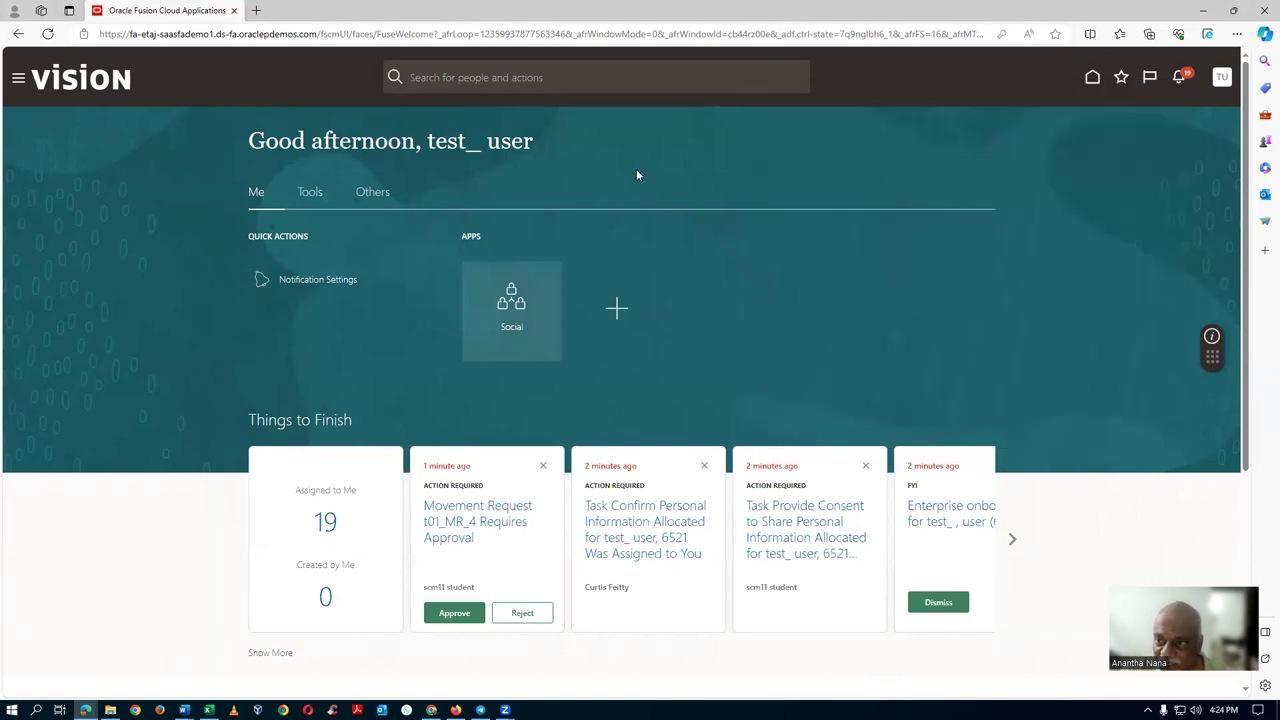
left_click(1183, 80)
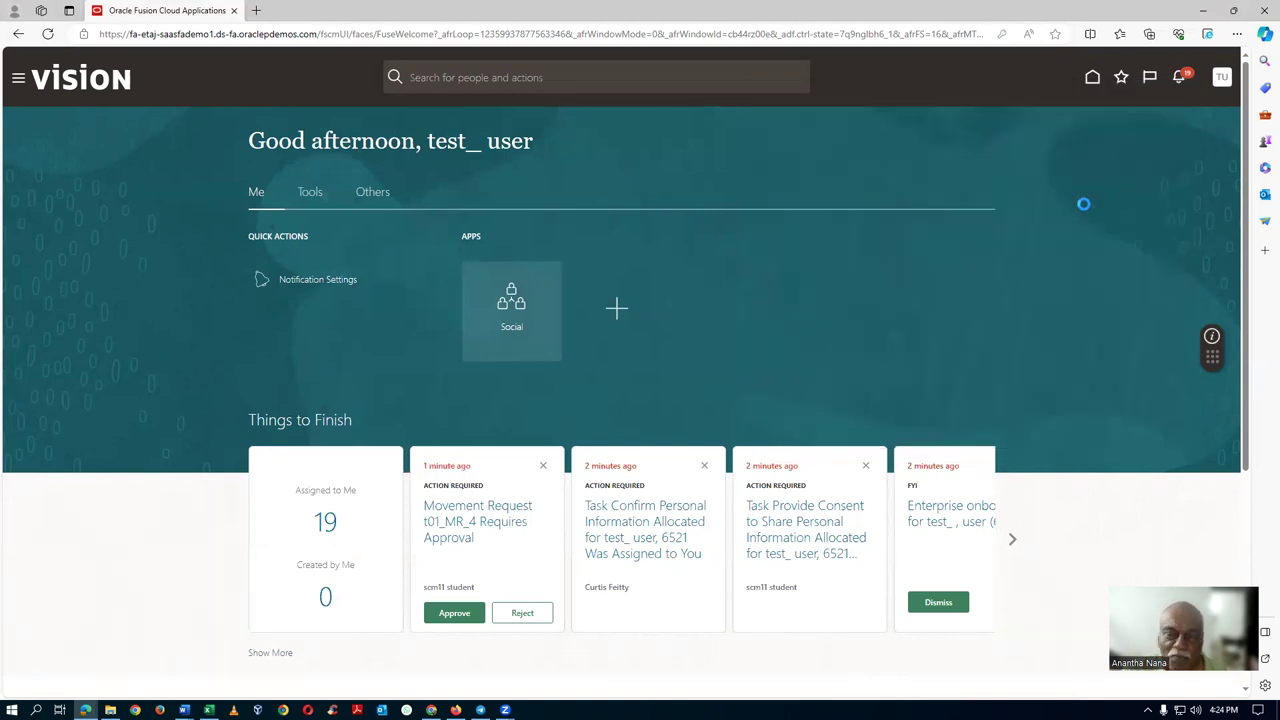
left_click(612, 177)
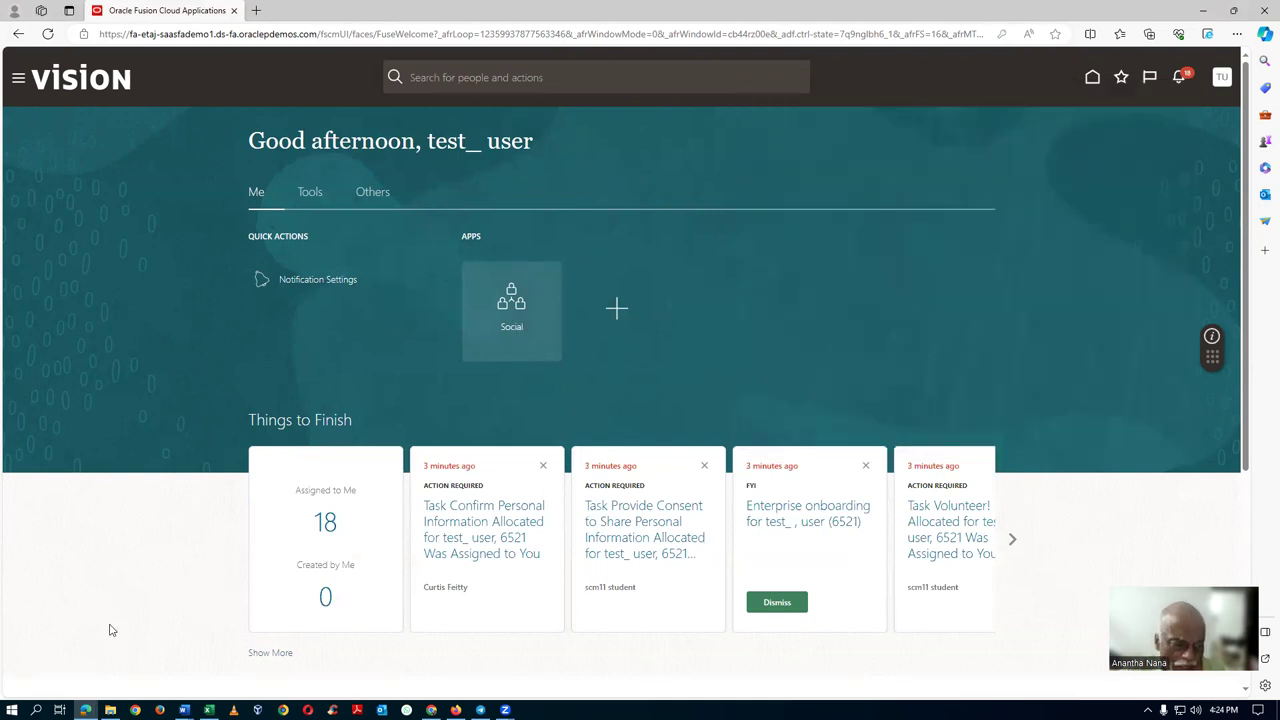
key("alt+Tab")
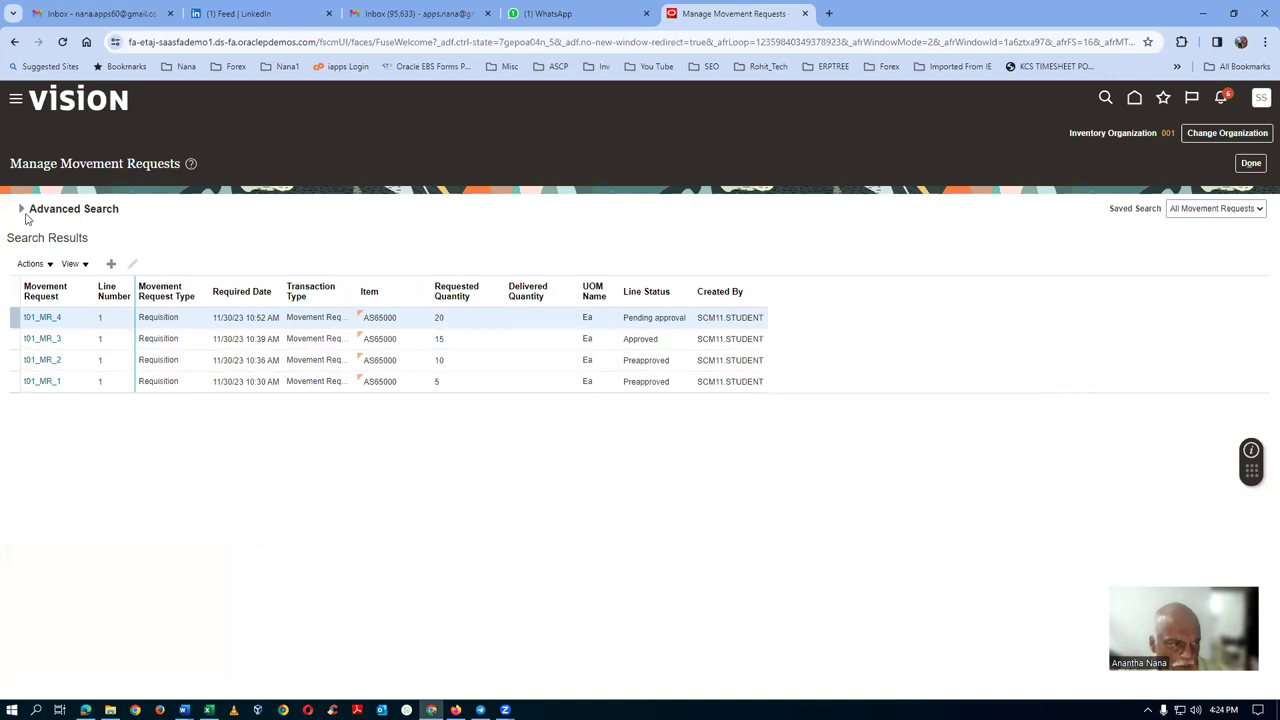
- Rerun the movement request search to confirm t01_MR_4 shows Approved, then close the page
left_click(21, 209)
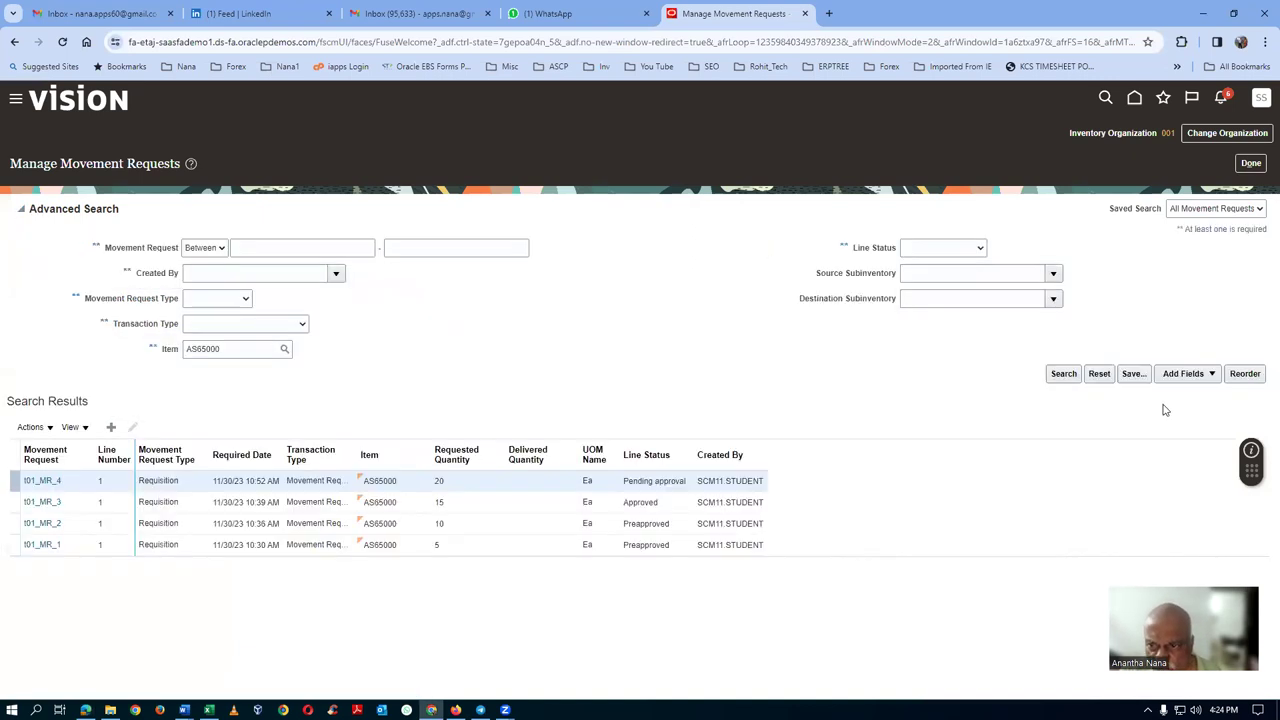
left_click(1063, 373)
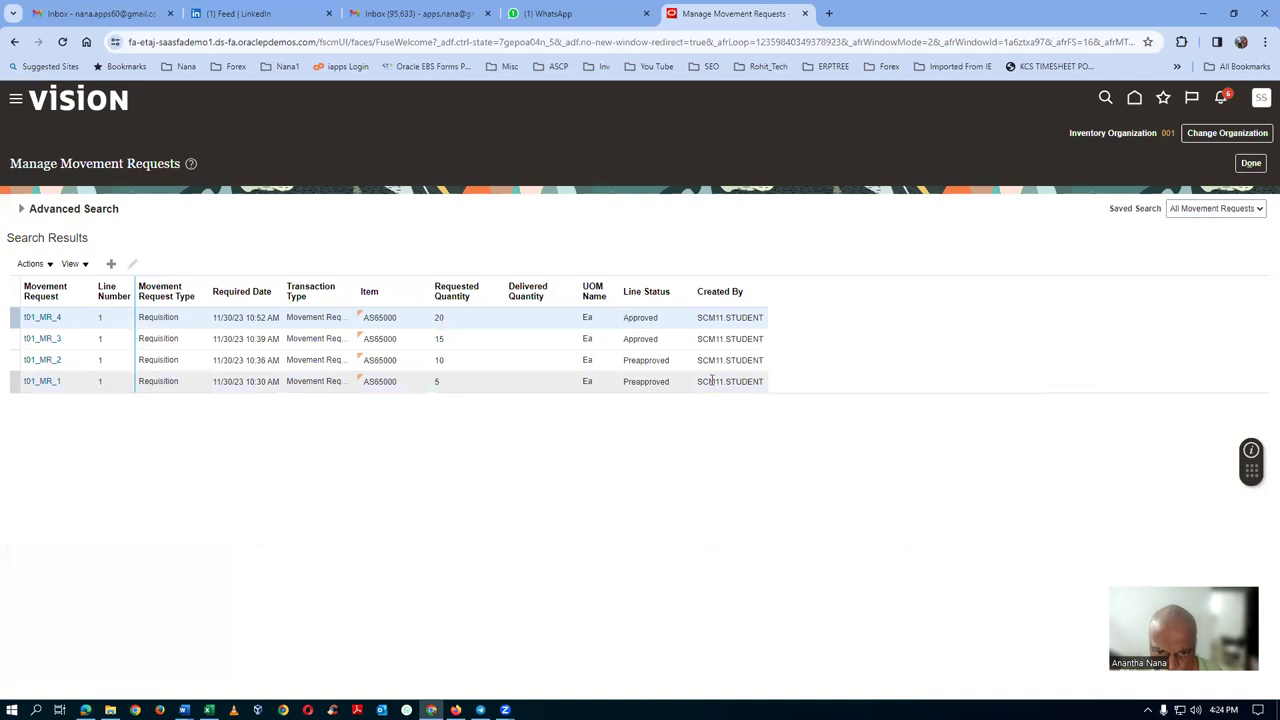
left_click(1251, 163)
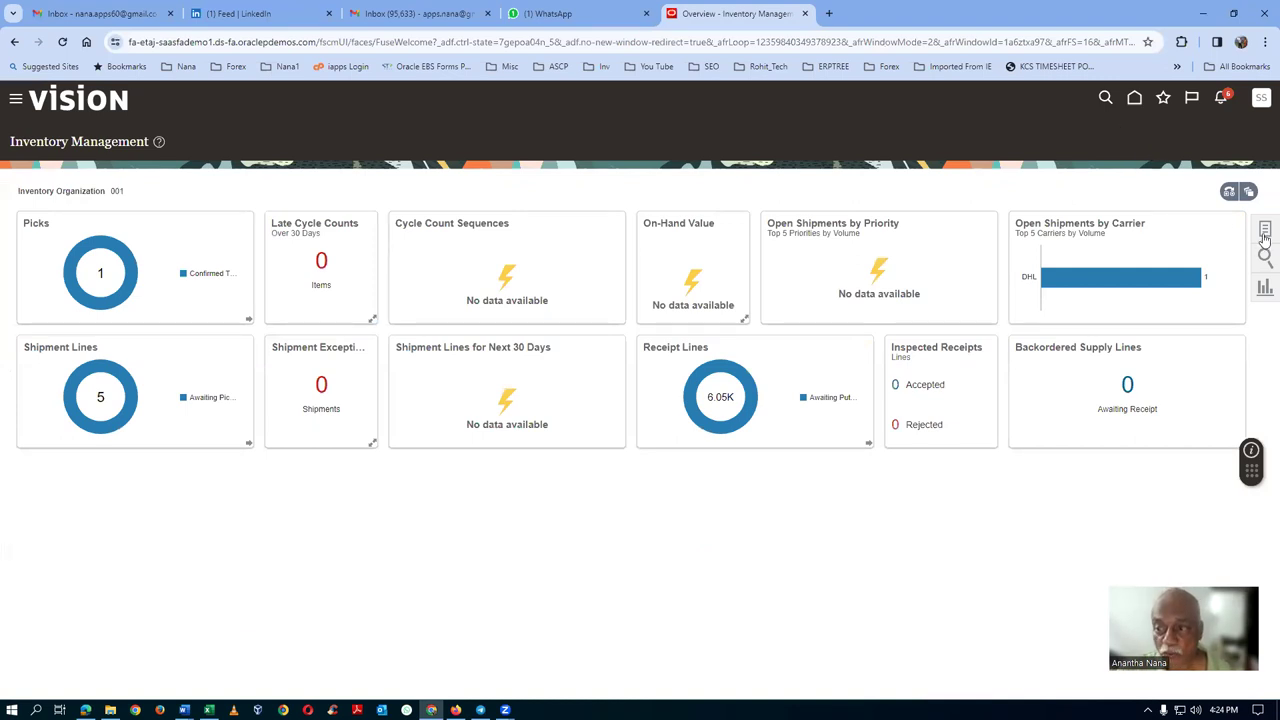
- Open the Security Console from the Tools apps, dismissing the security data warning
left_click(1134, 99)
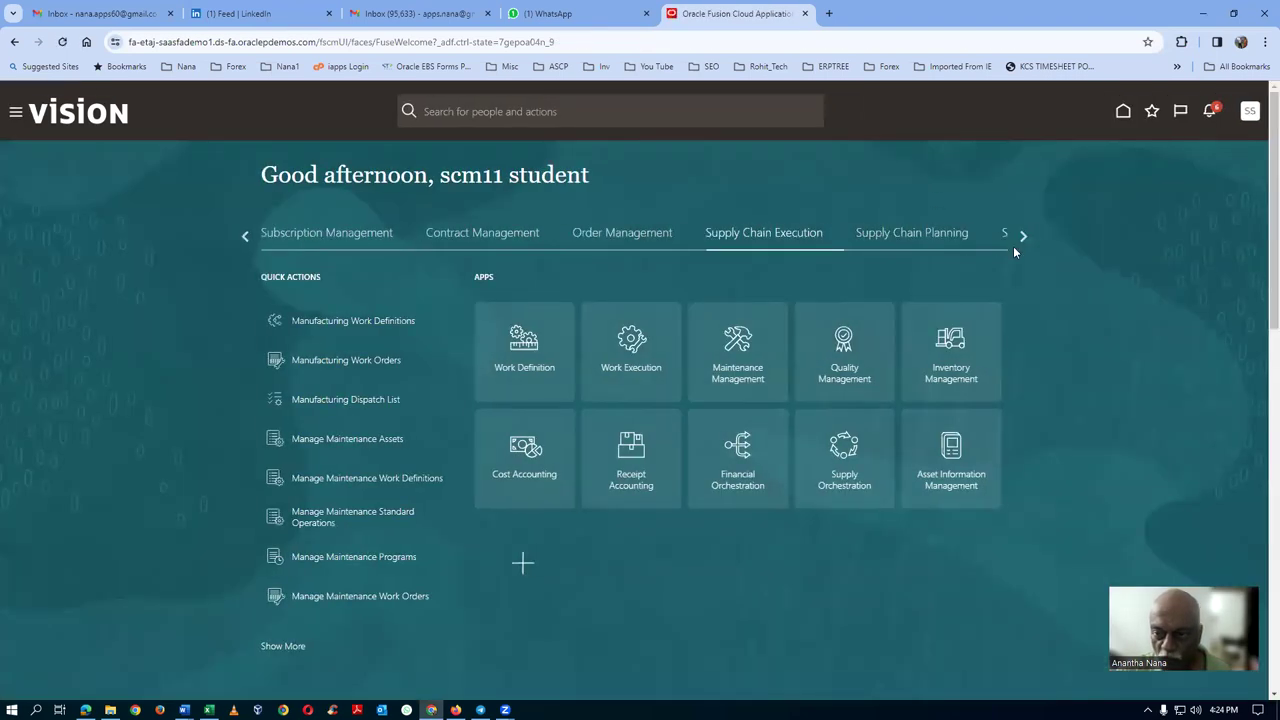
left_click(1023, 237)
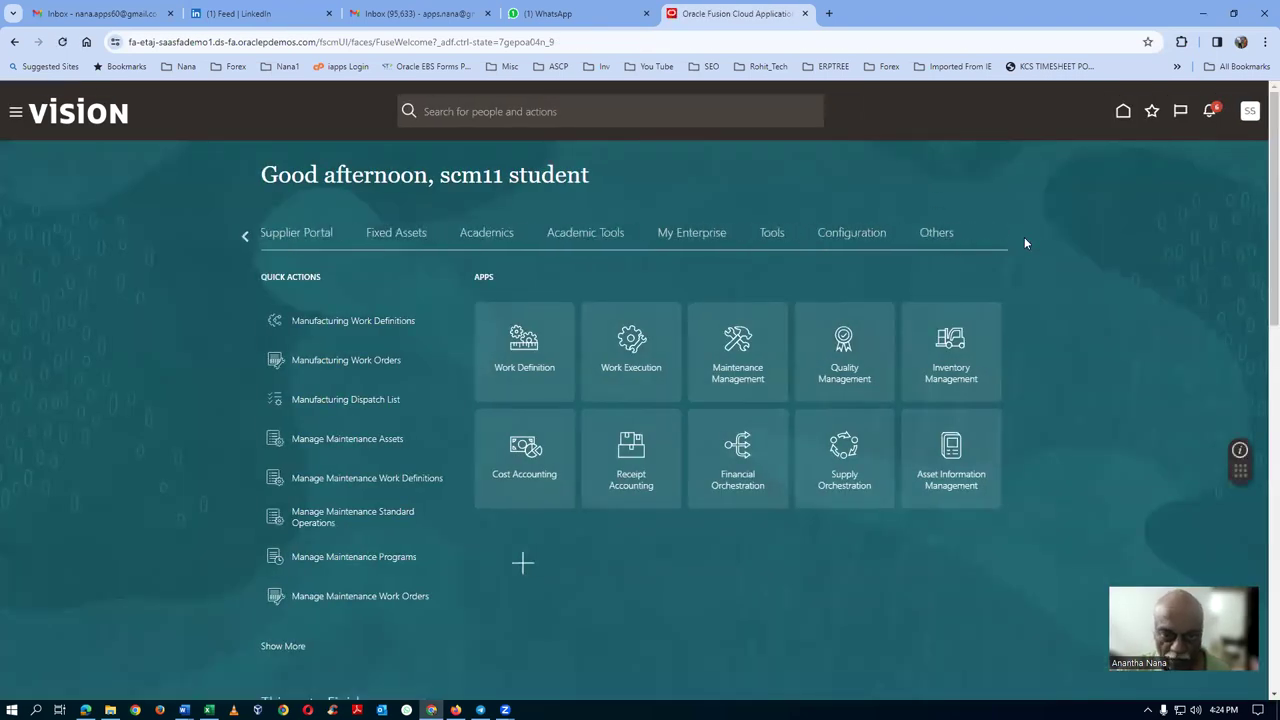
left_click(771, 234)
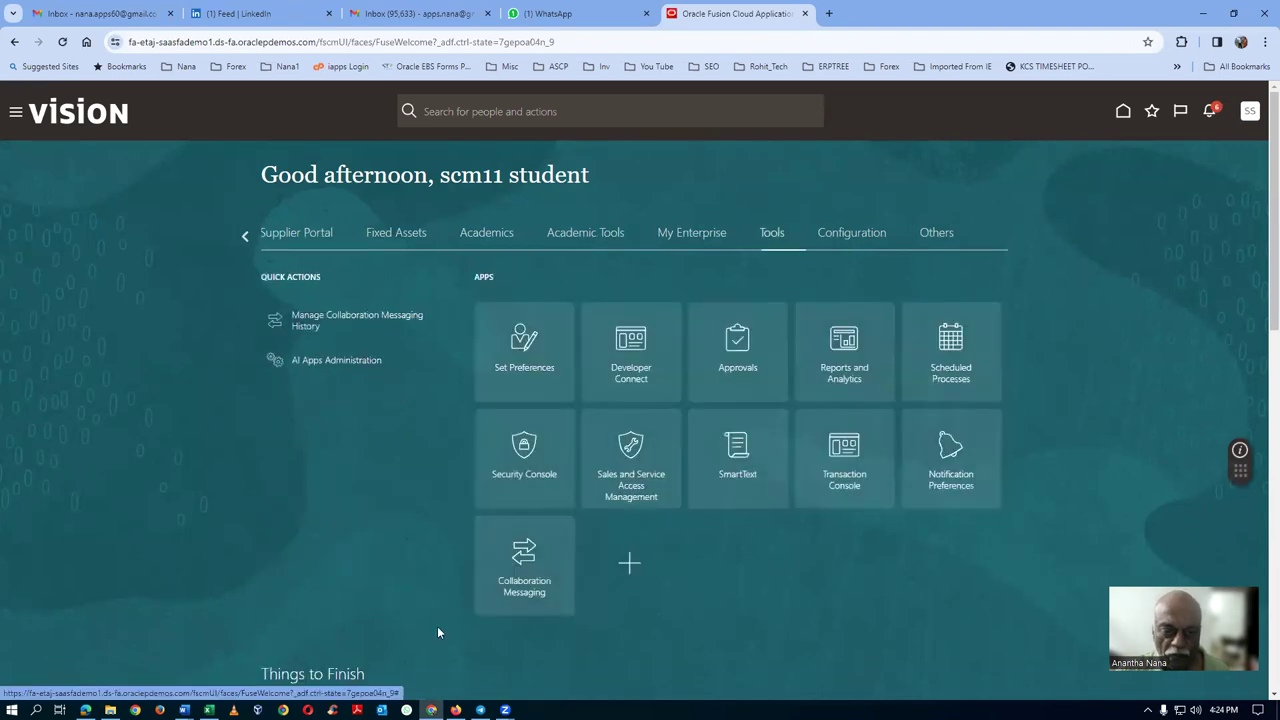
left_click(500, 481)
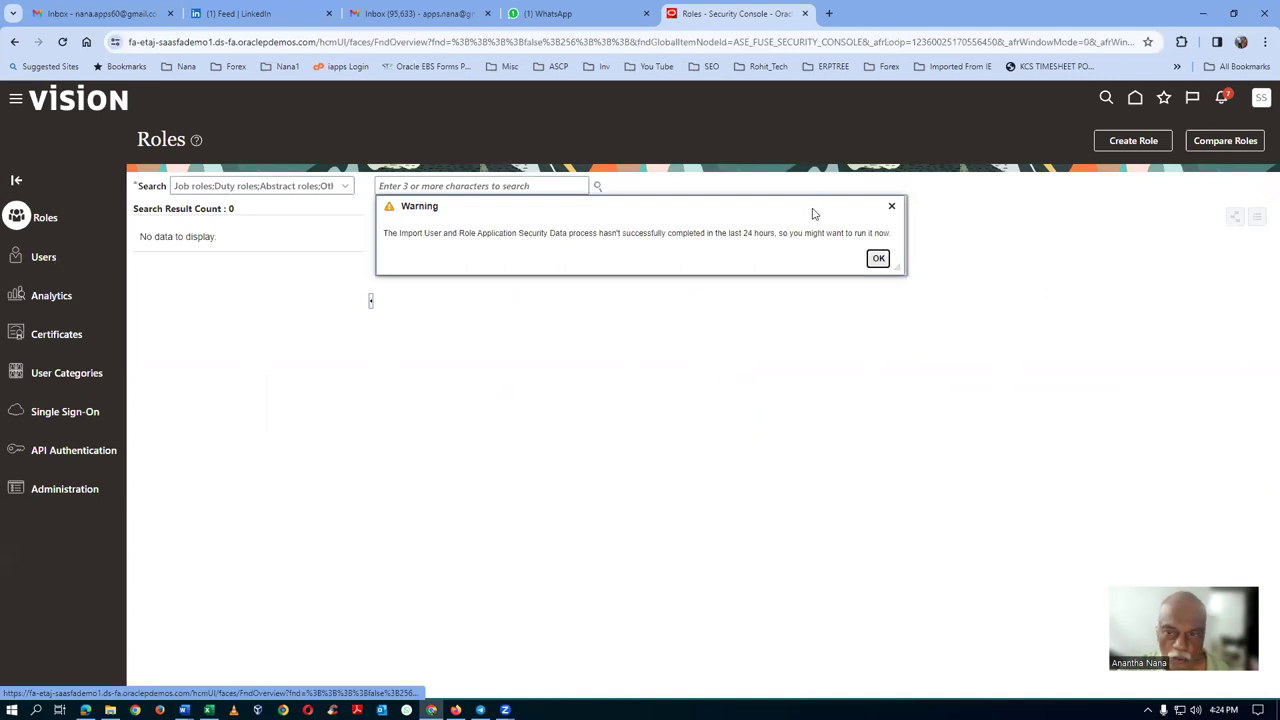
left_click(878, 259)
- Clear the Users search and search the Roles page for 'Warehouse Manage'
left_click(46, 258)
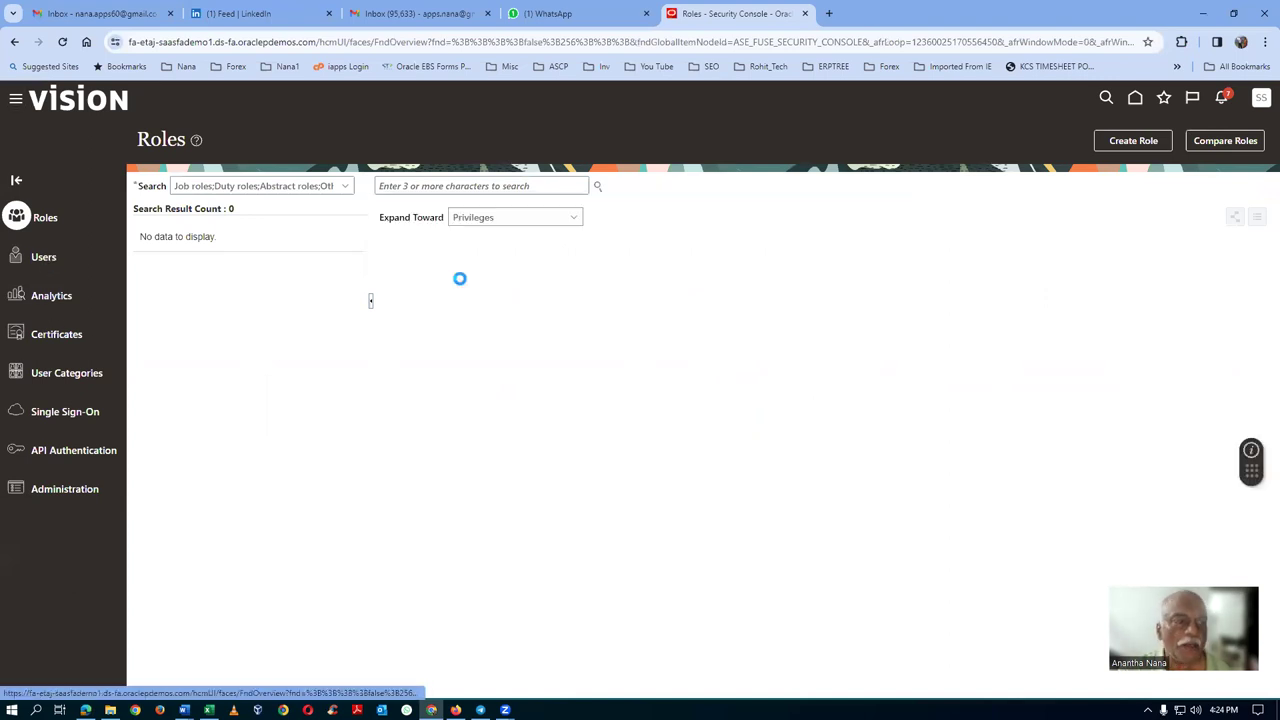
left_click(482, 185)
type("Warehouse Manage")
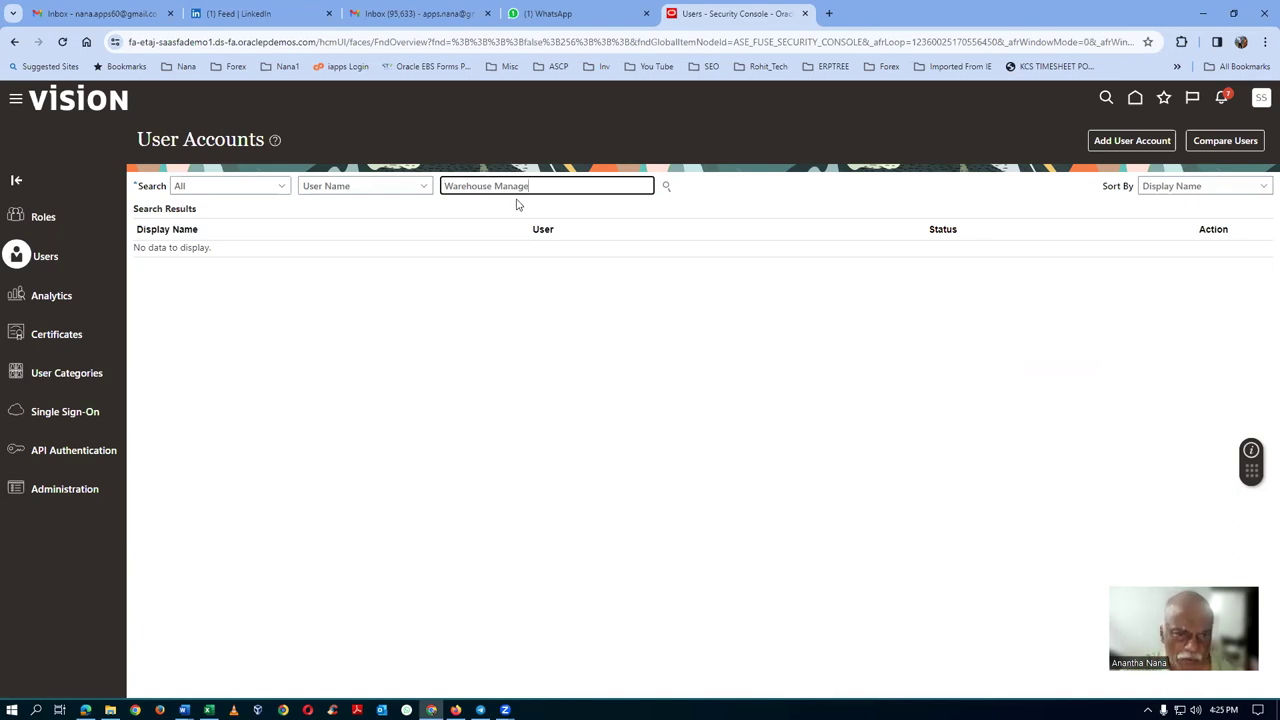
key("ctrl+a")
key("ctrl+c")
key("BackSpace")
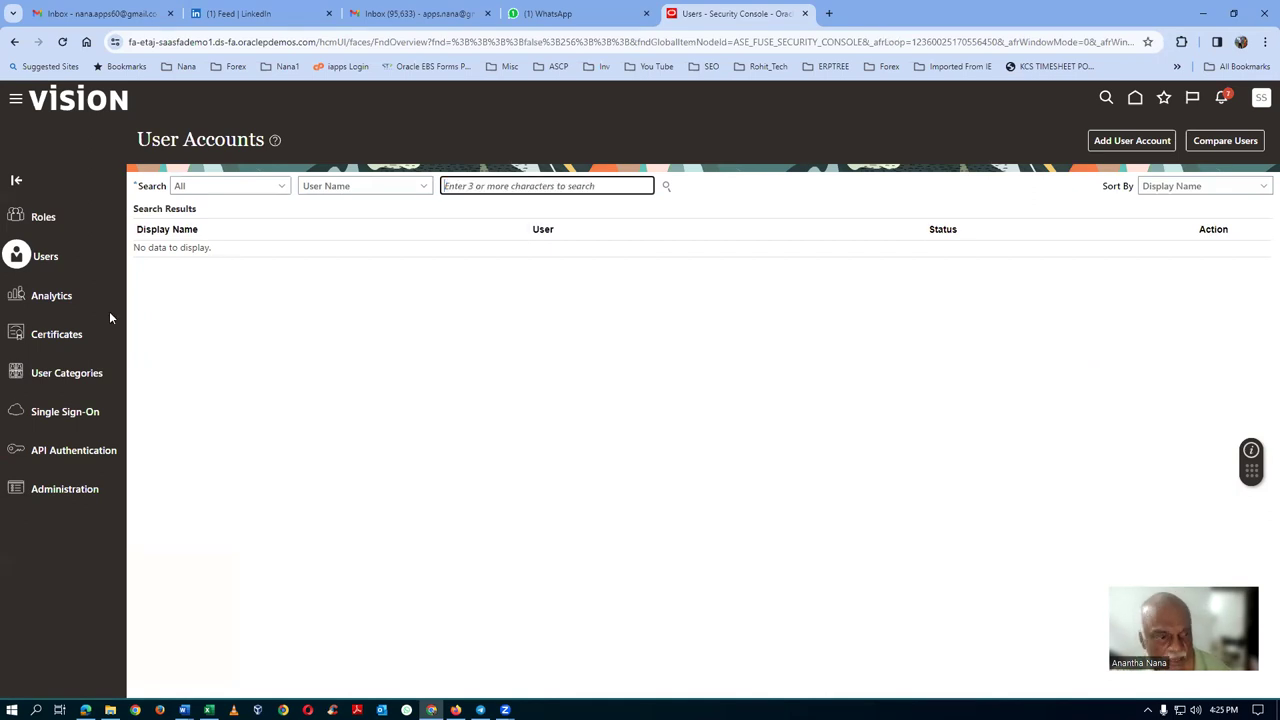
left_click(40, 219)
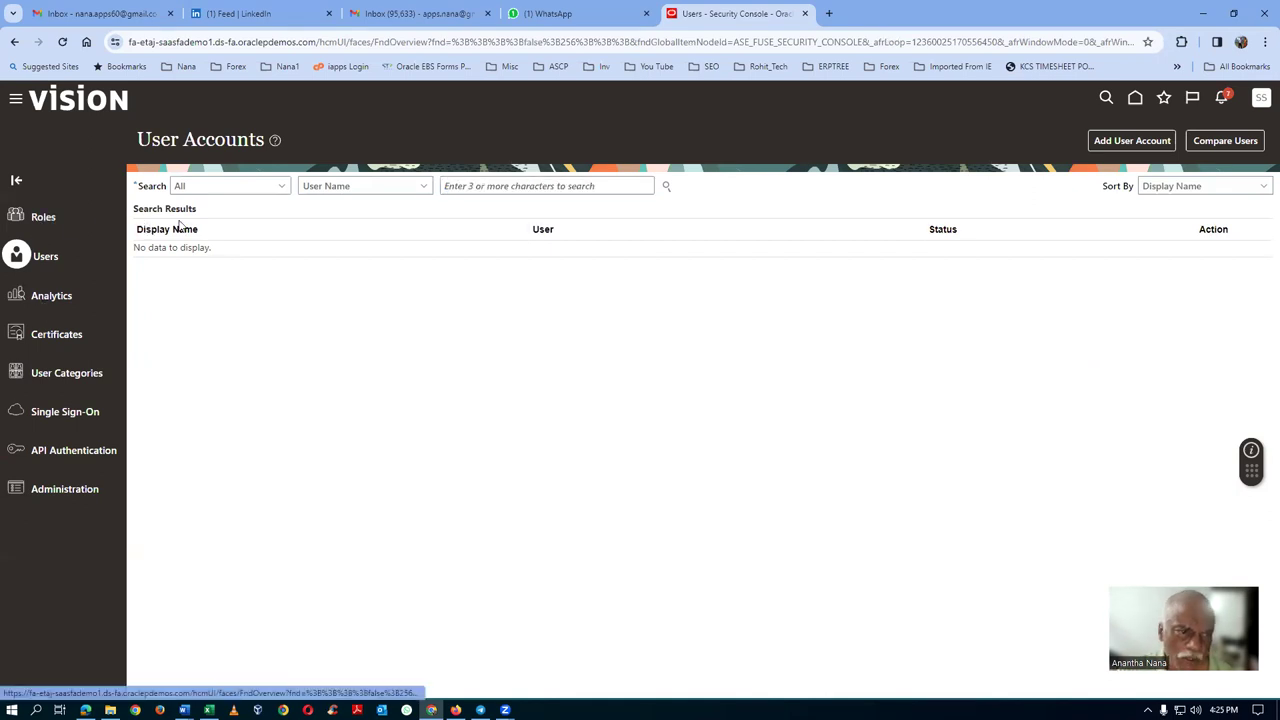
left_click(388, 190)
key("ctrl+v")
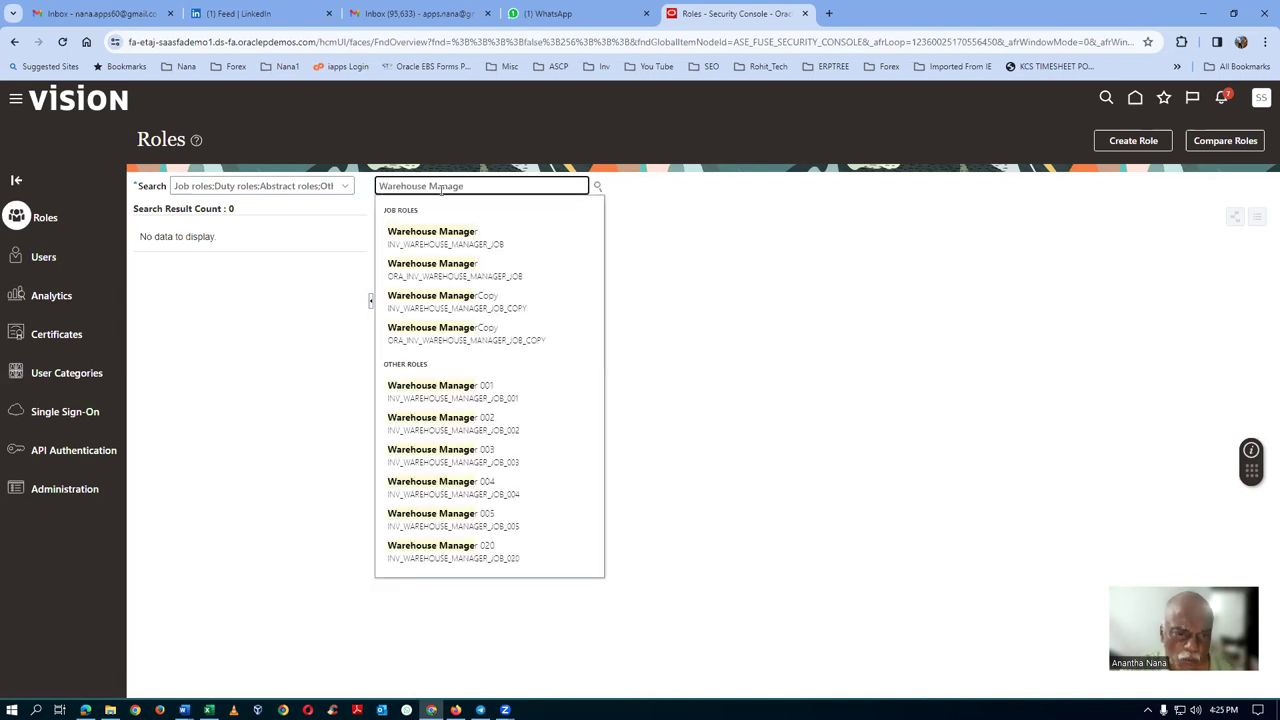
- Review the Warehouse Manager role's Approve Inventory Movement Request Notification privilege in Edit Role, then cancel
left_click(430, 275)
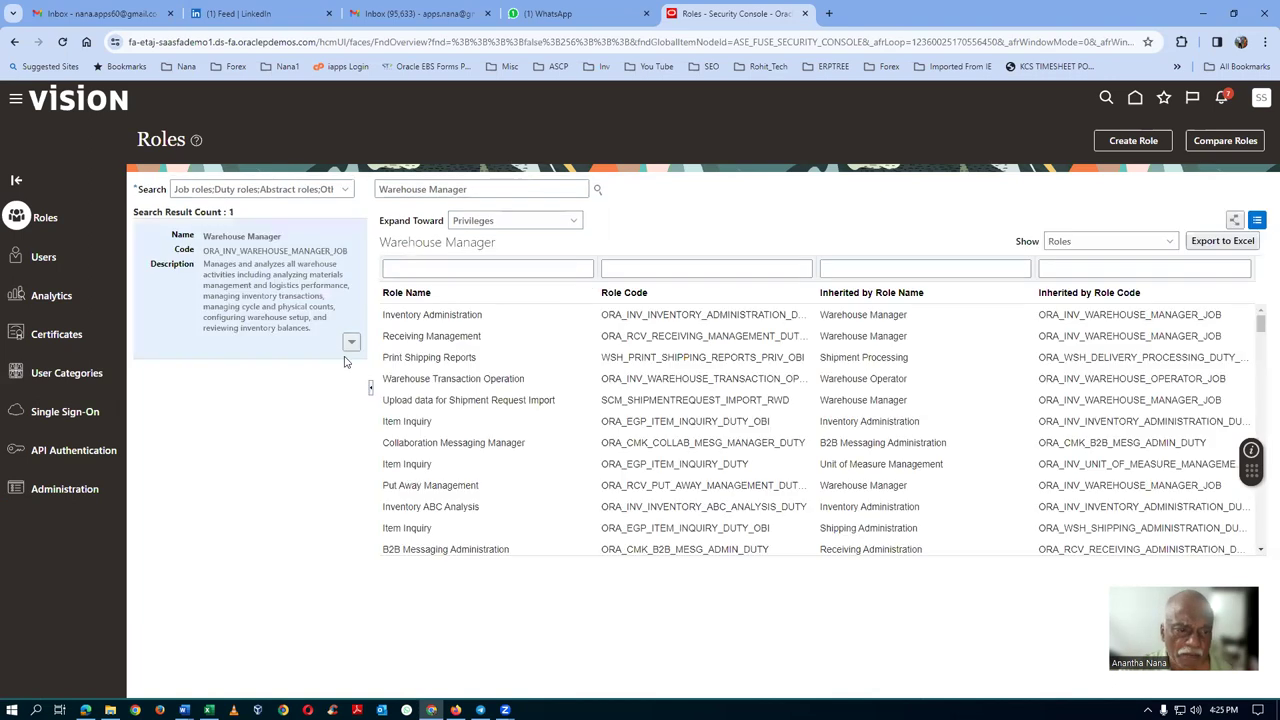
left_click(350, 345)
left_click(315, 366)
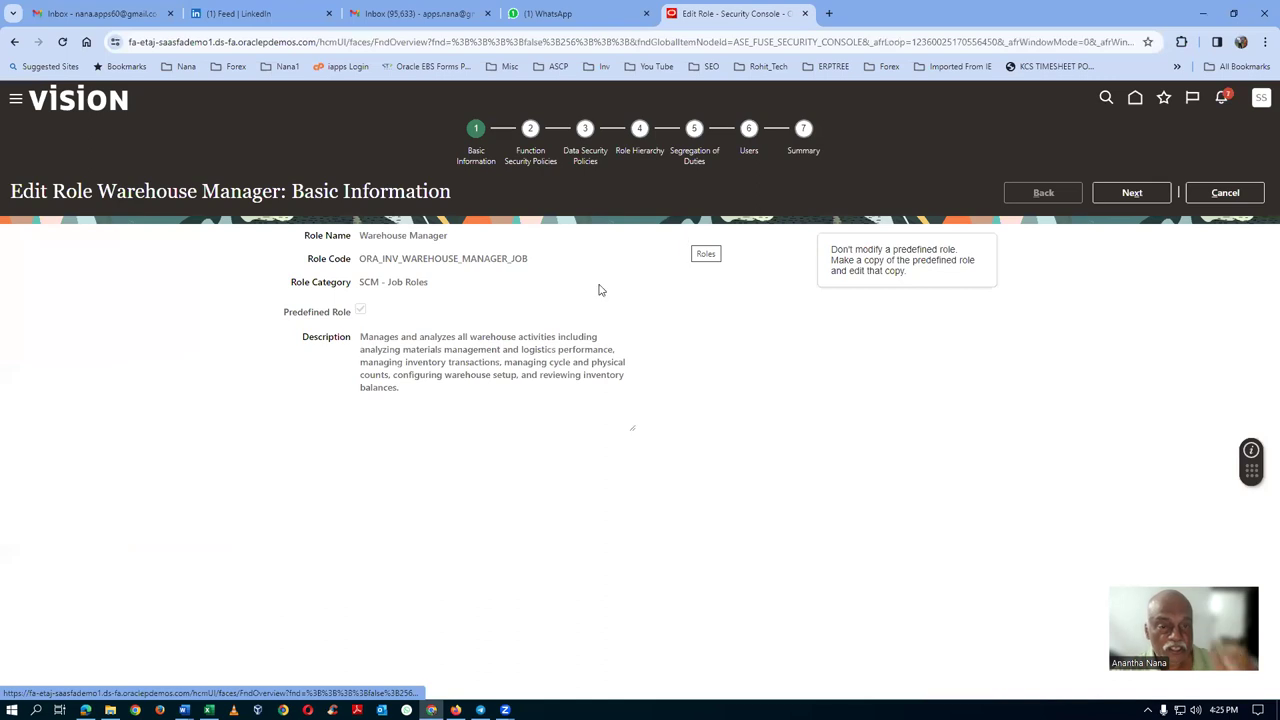
left_click(530, 160)
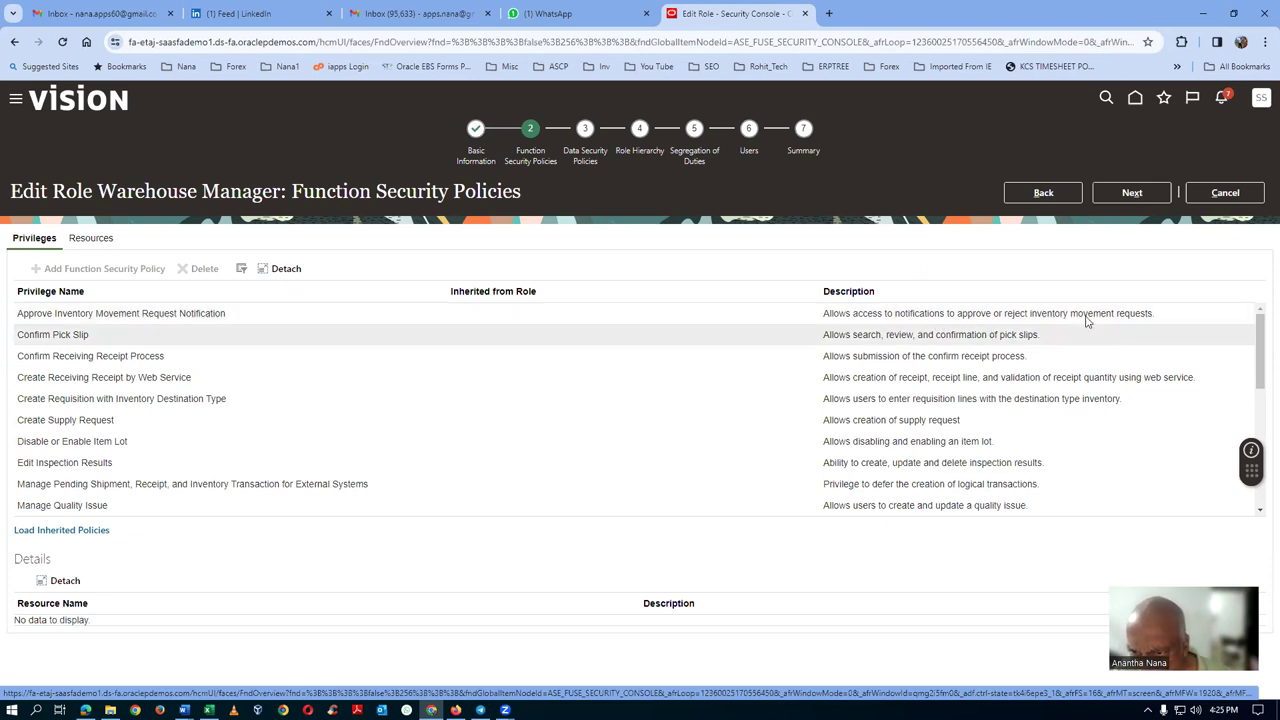
left_click(255, 316)
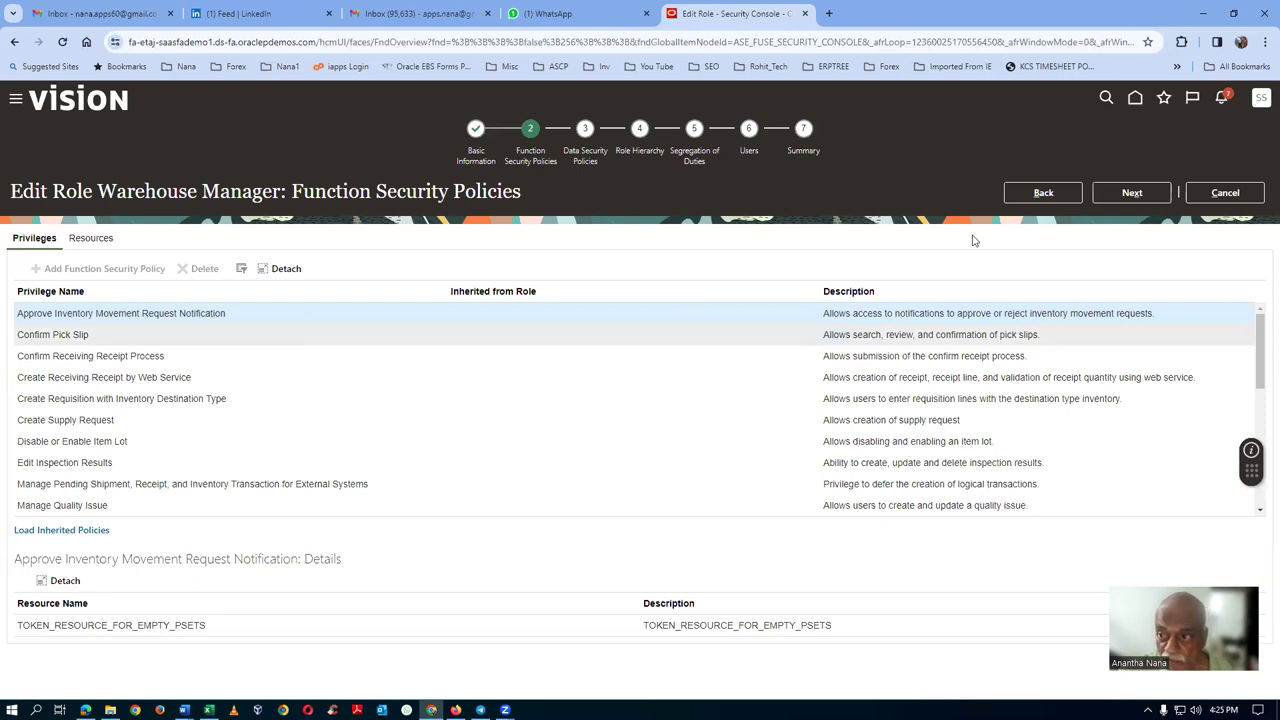
left_click(1225, 192)
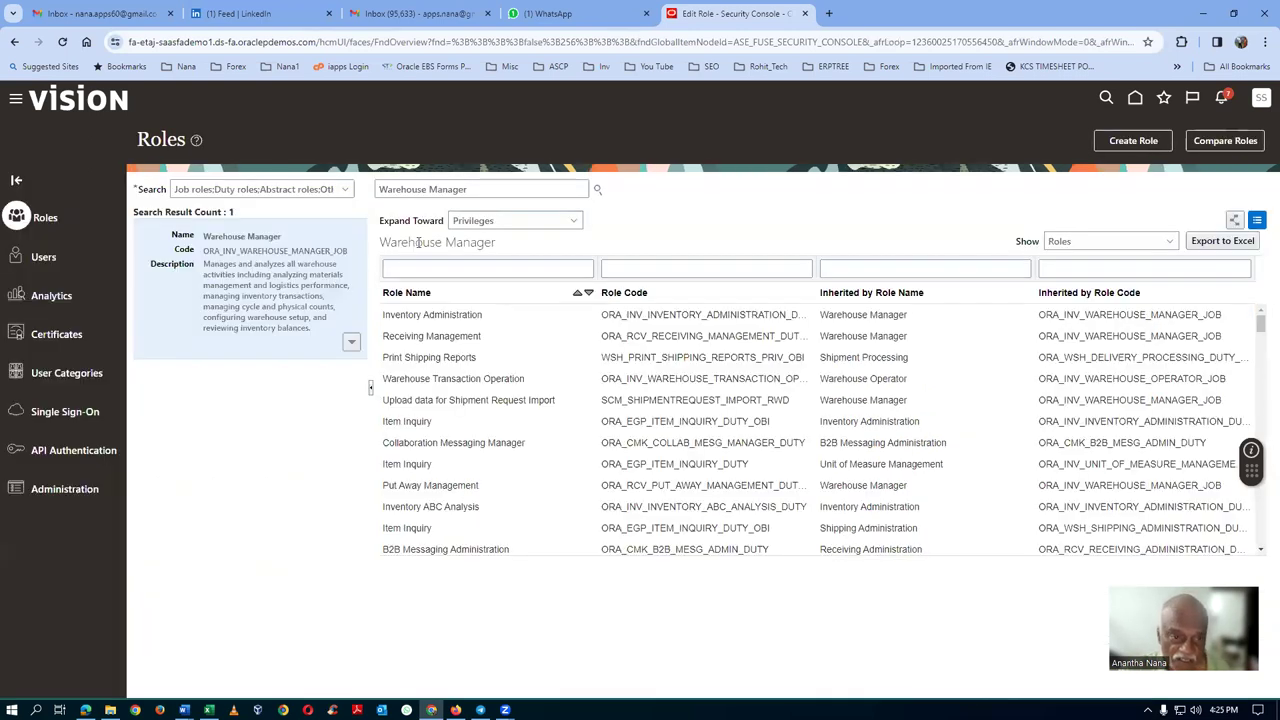
- Search for the Inventory Manager job role and view its function security policies without saving
triple_click(491, 191)
type("Inventor")
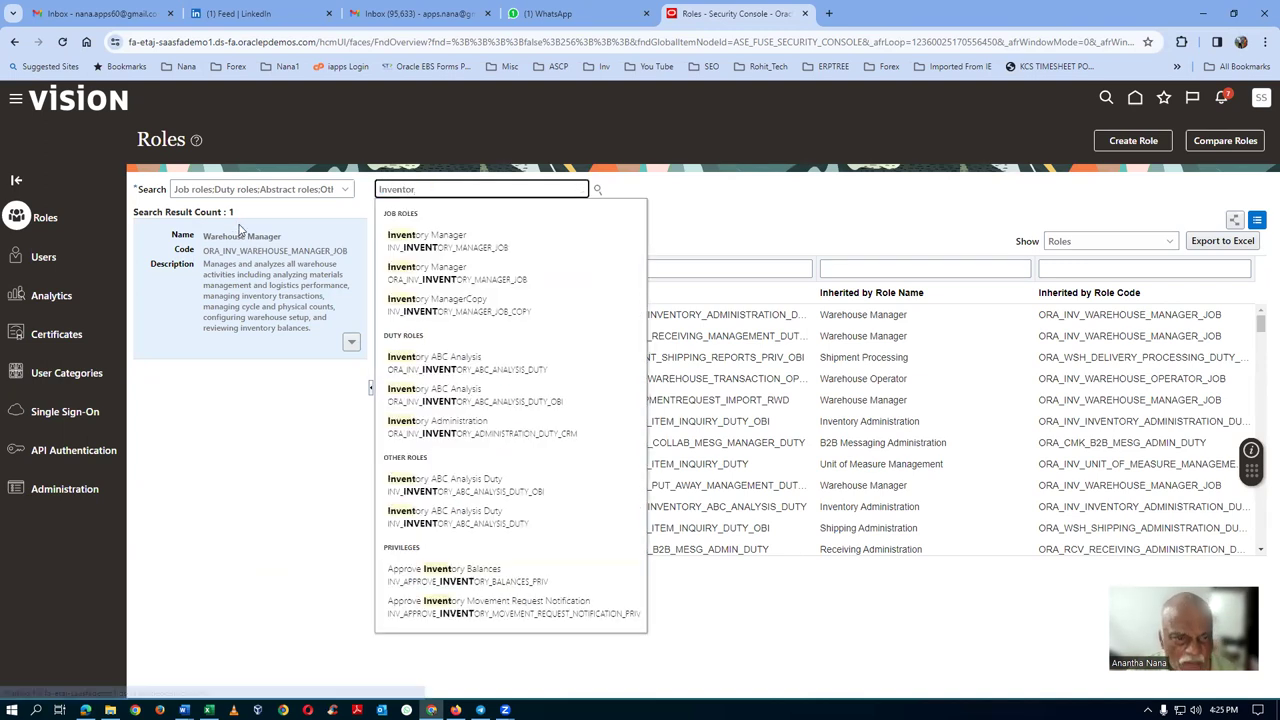
type("y")
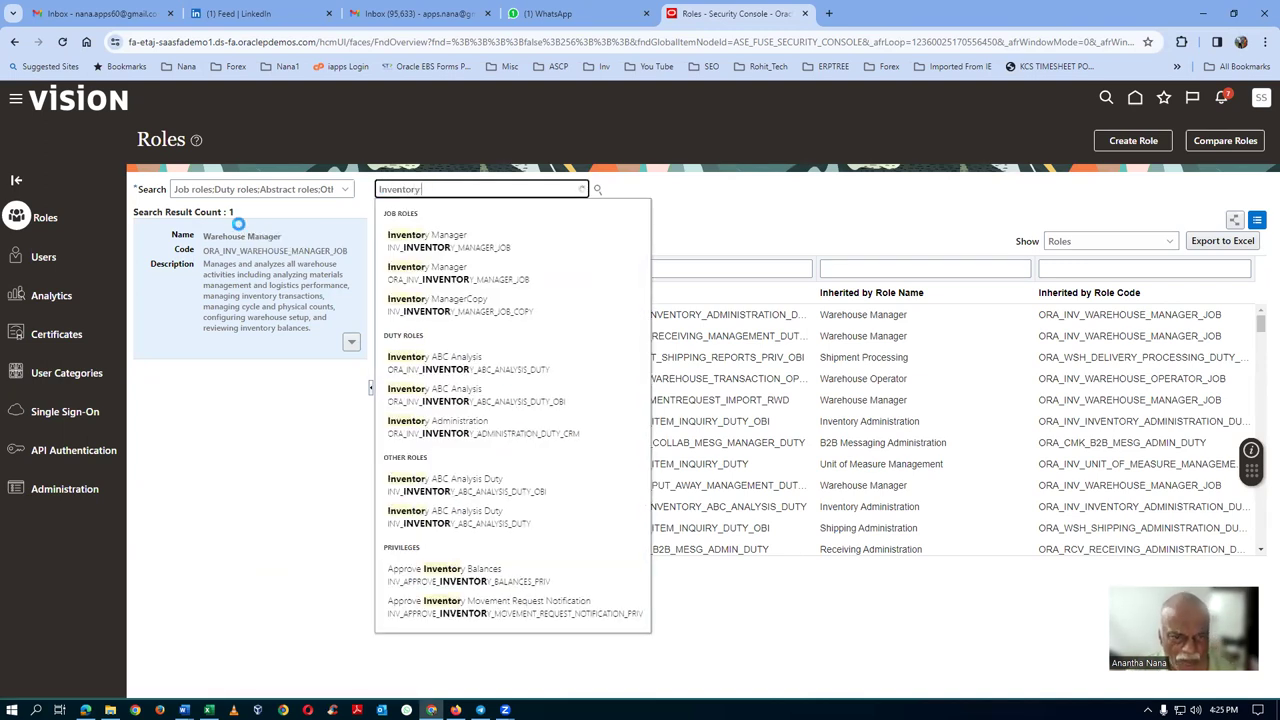
left_click(449, 277)
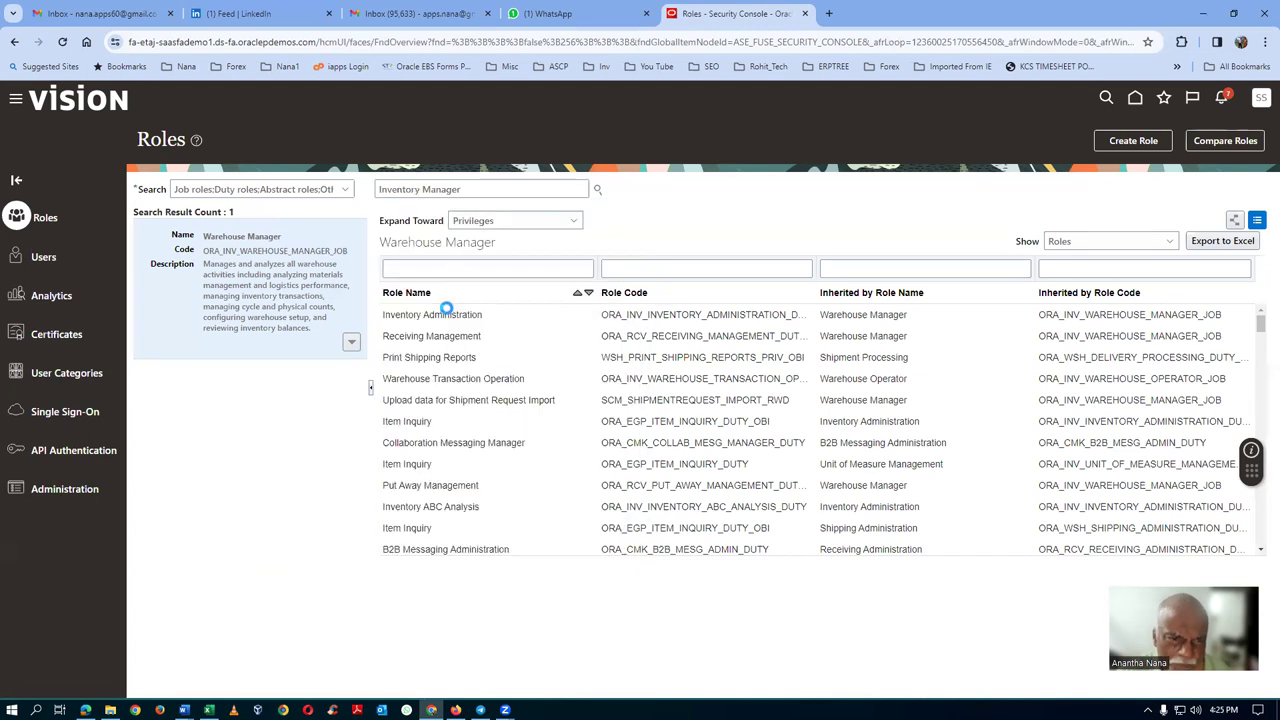
left_click(351, 320)
left_click(324, 340)
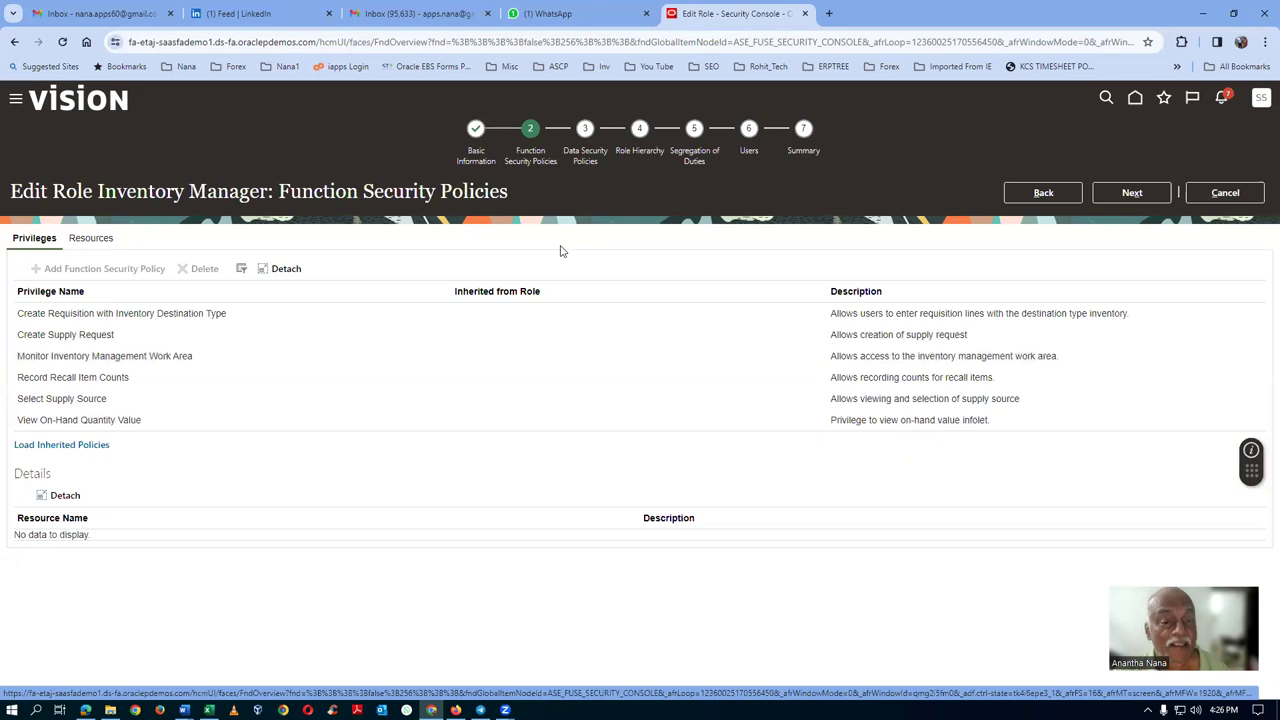
left_click(1225, 192)
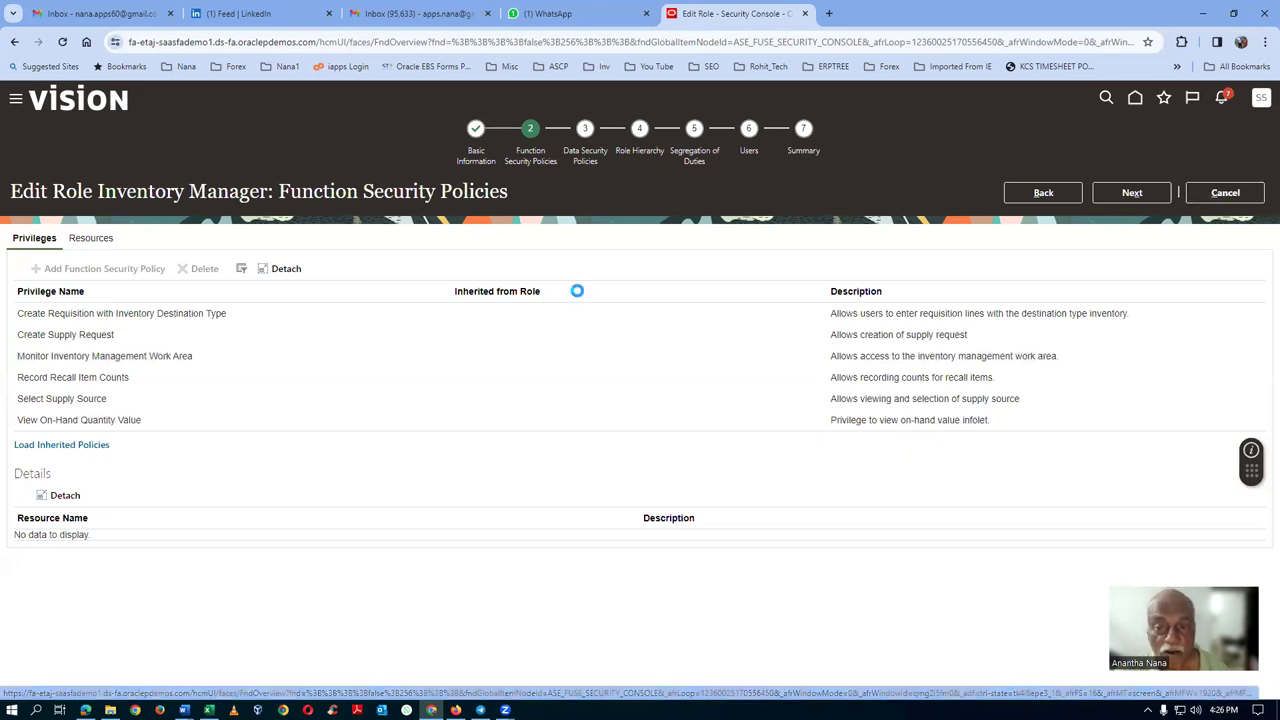
- Select the role search text and switch to the Word roles document
left_click(474, 190)
left_click_drag(474, 190, 148, 262)
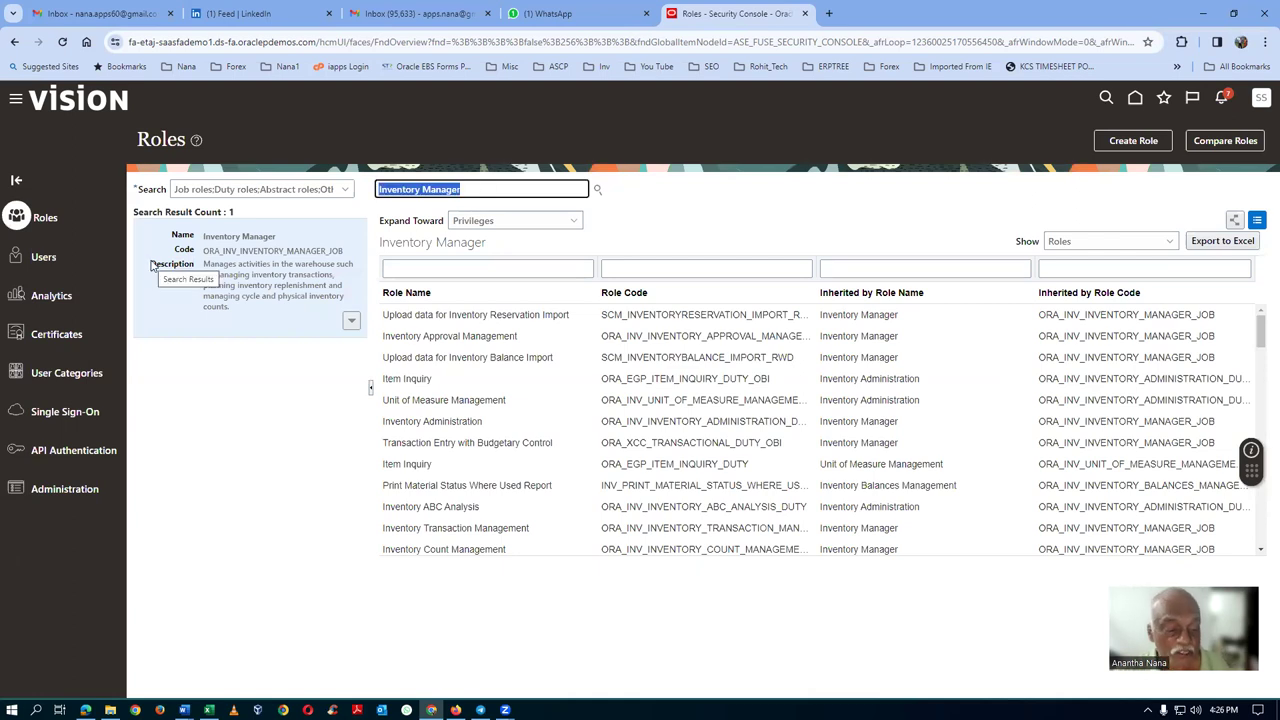
key("alt+Tab")
key("alt+Tab")
key("alt+Tab")
key("alt+Tab")
key("alt+Tab")
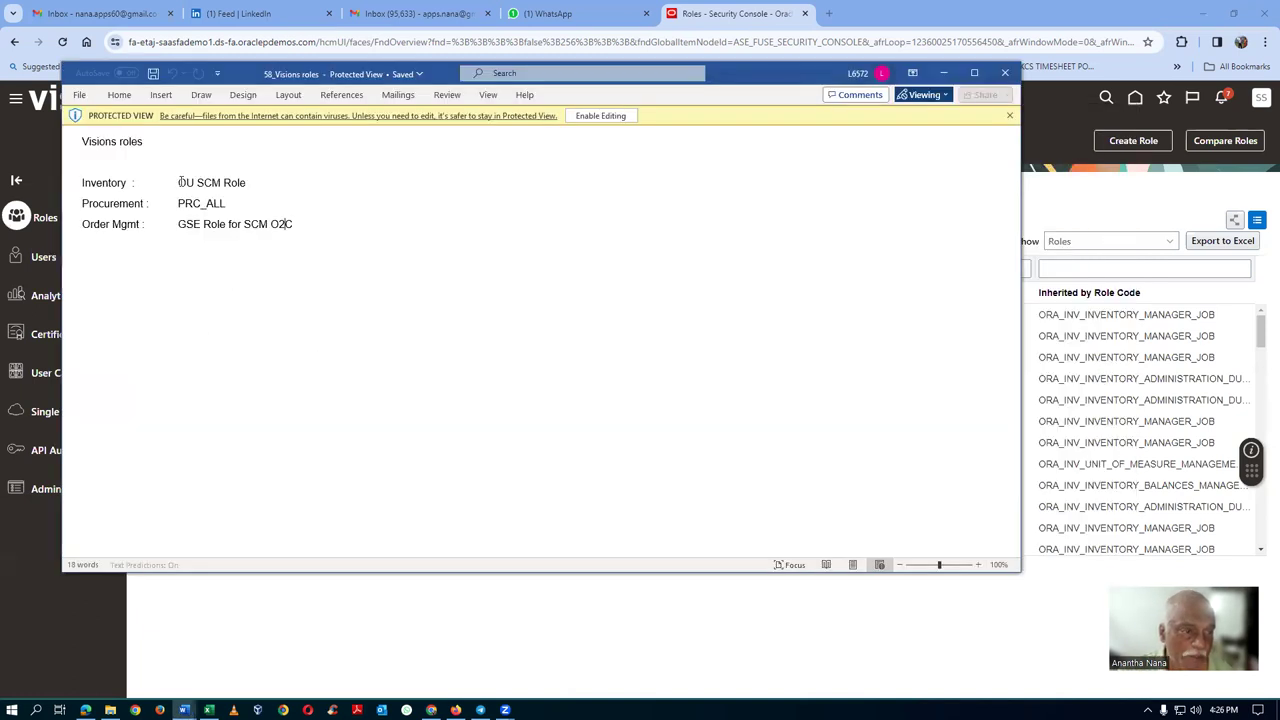
- Highlight each role in turn: Inventory OU SCM Role, Procurement PRC_ALL, and Order Mgmt GSE Role for SCM O2C
left_click_drag(182, 182, 251, 184)
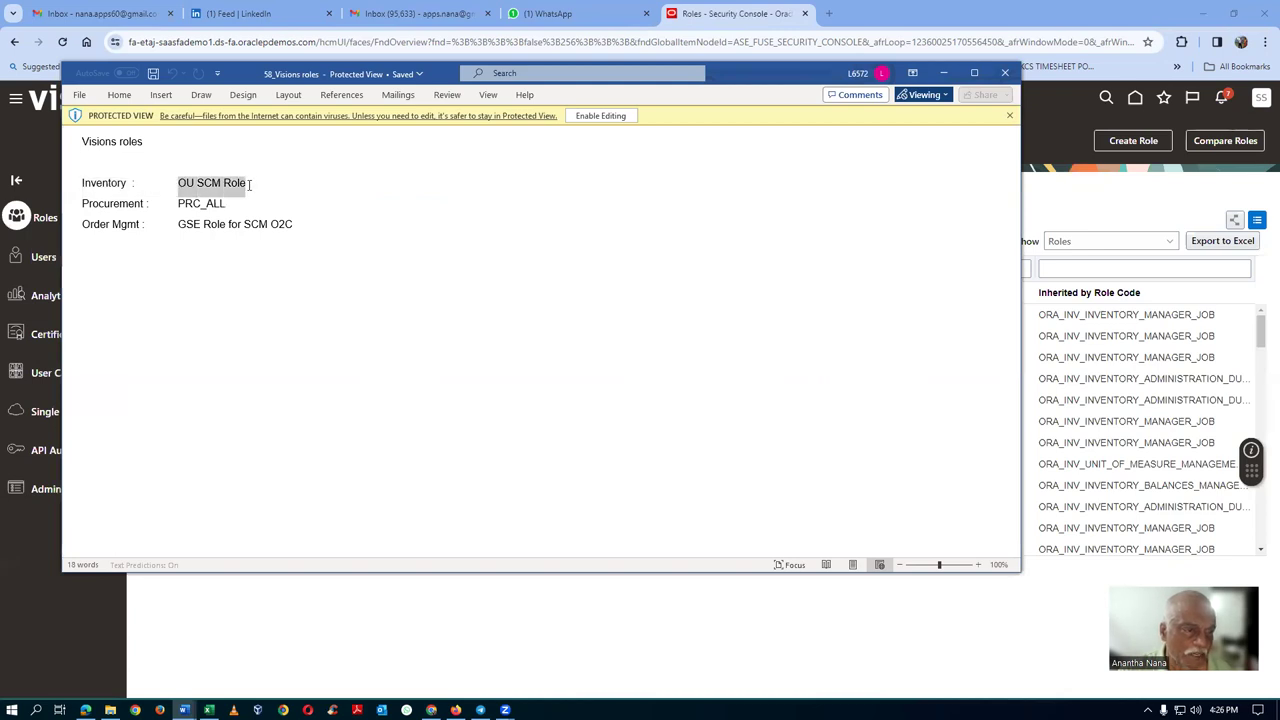
left_click(211, 203)
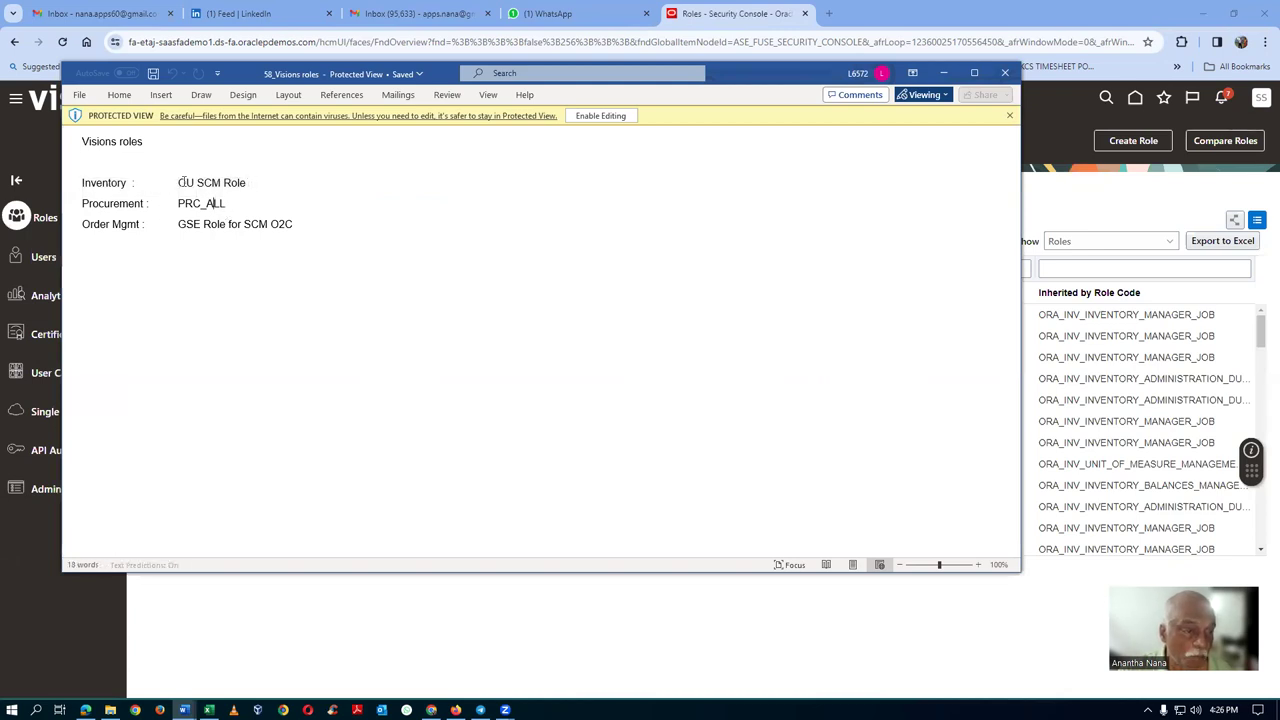
left_click_drag(181, 203, 226, 204)
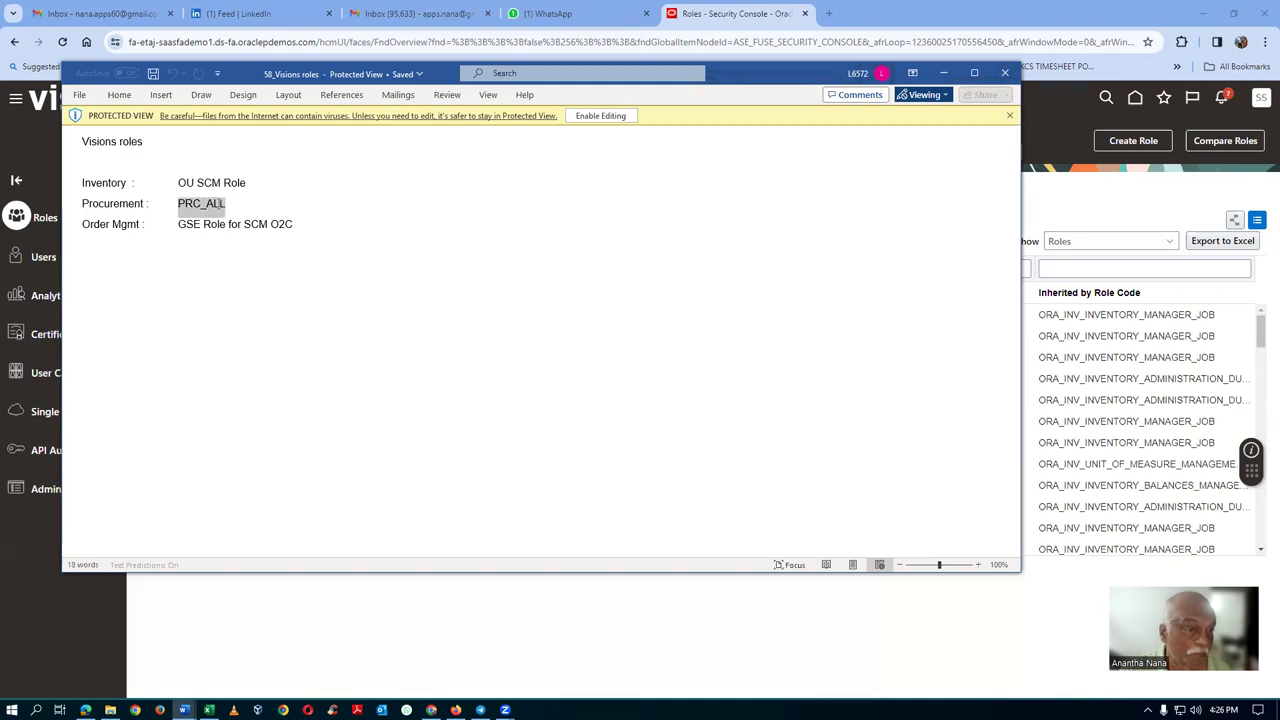
left_click(252, 298)
left_click_drag(180, 222, 288, 221)
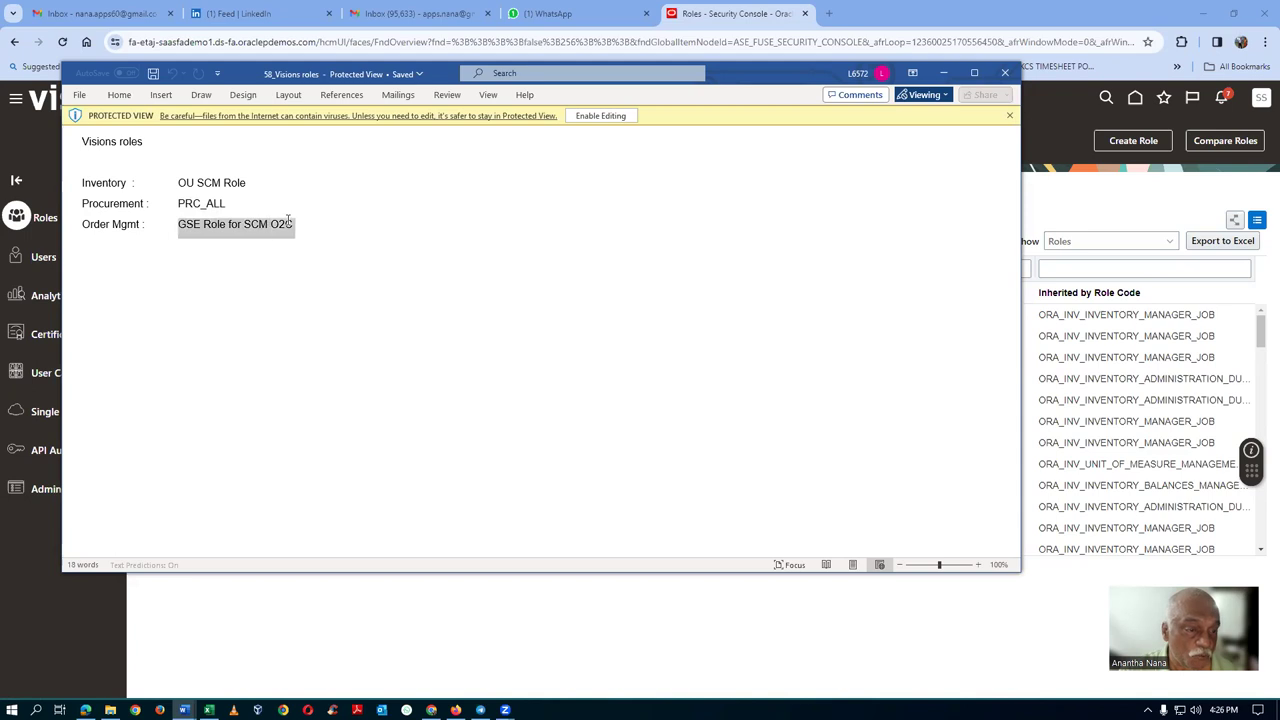
left_click(276, 381)
- Select all three role lines together, then close the 58_Visions roles document to return to Roles
left_click_drag(106, 183, 300, 226)
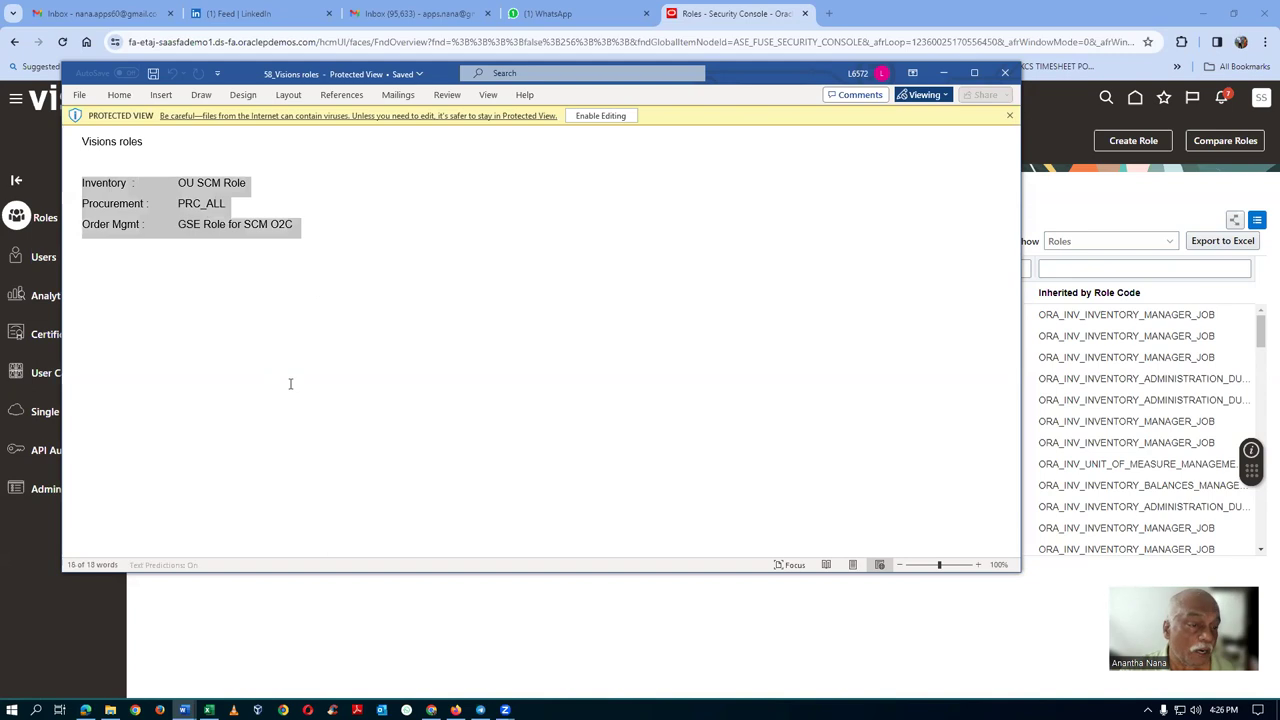
left_click(278, 361)
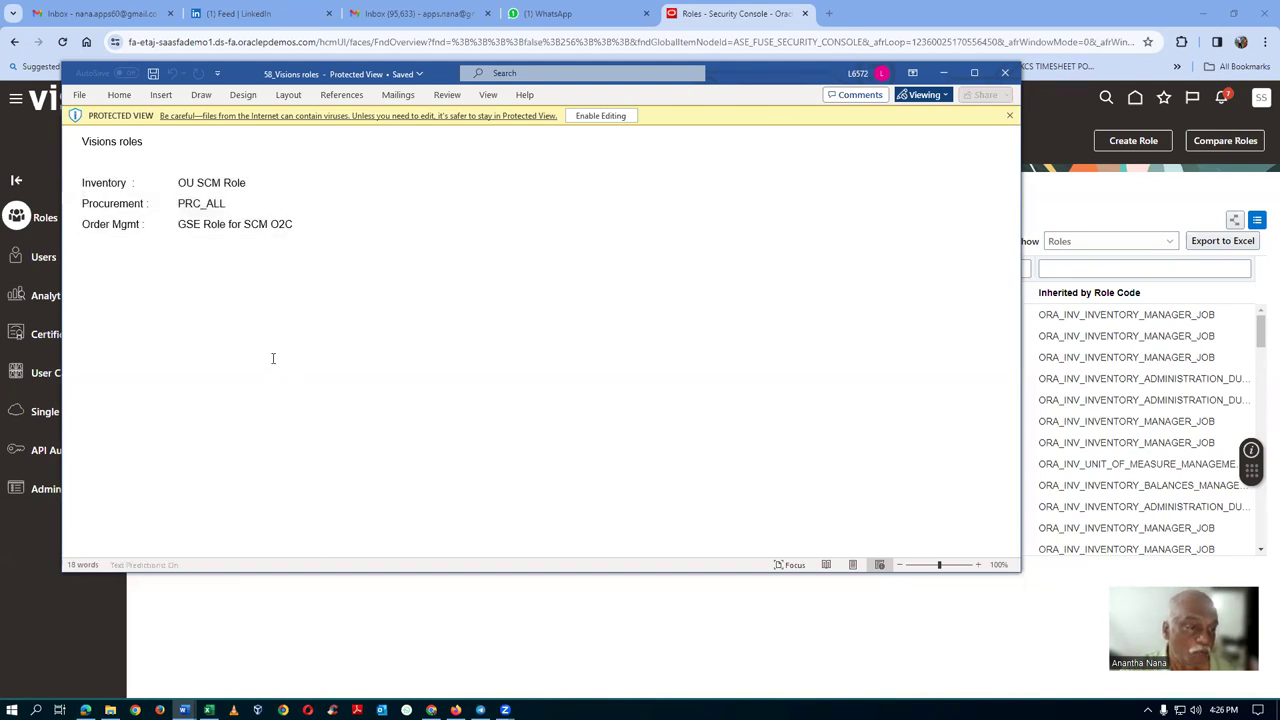
left_click_drag(96, 180, 282, 224)
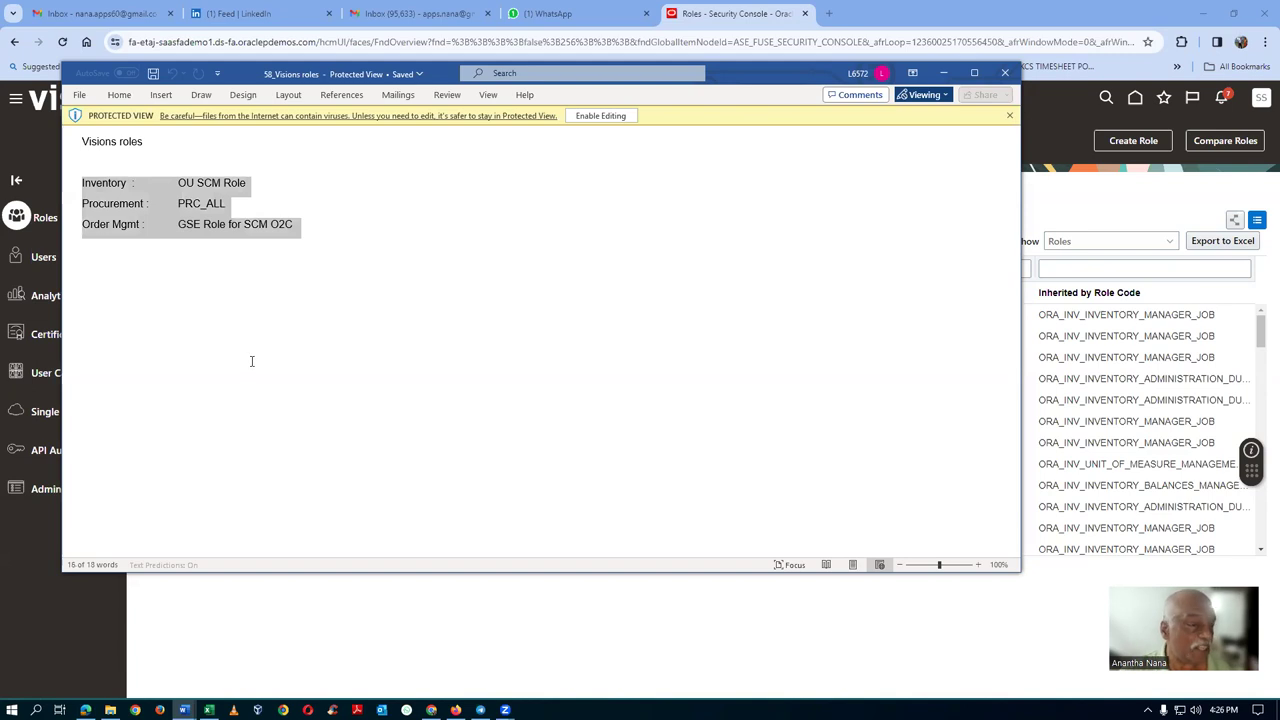
left_click(252, 360)
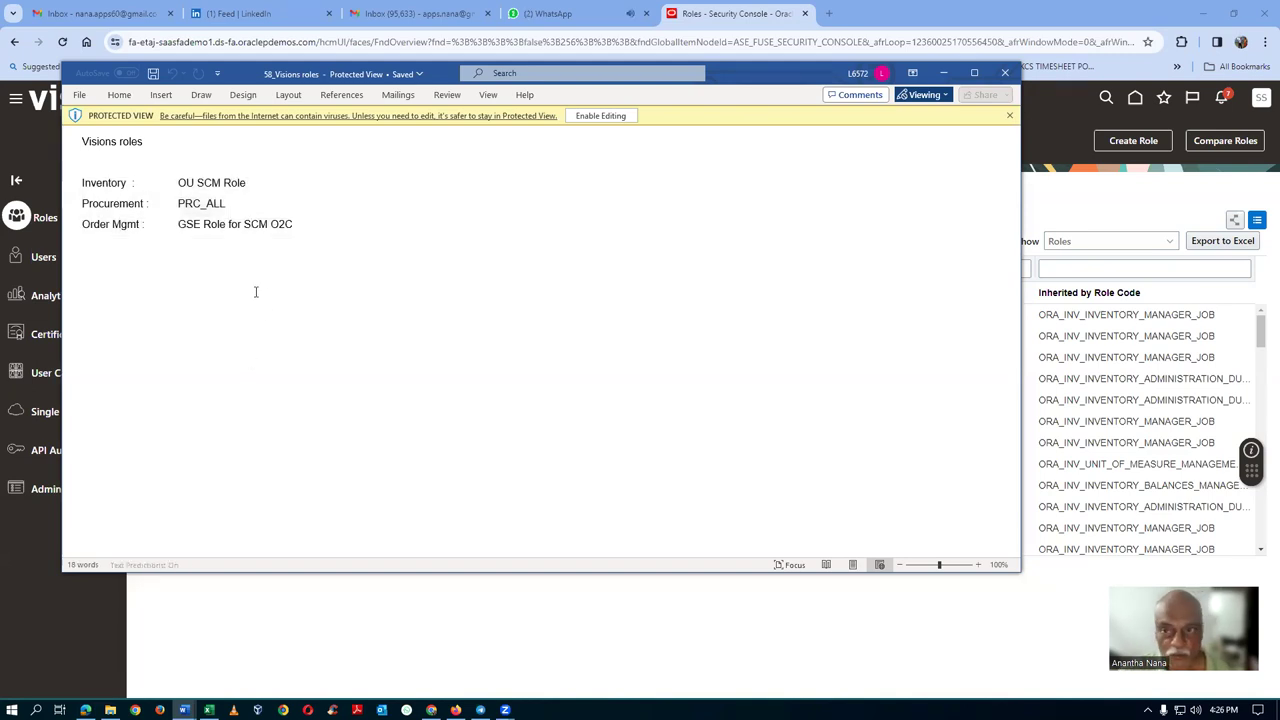
left_click(1005, 73)
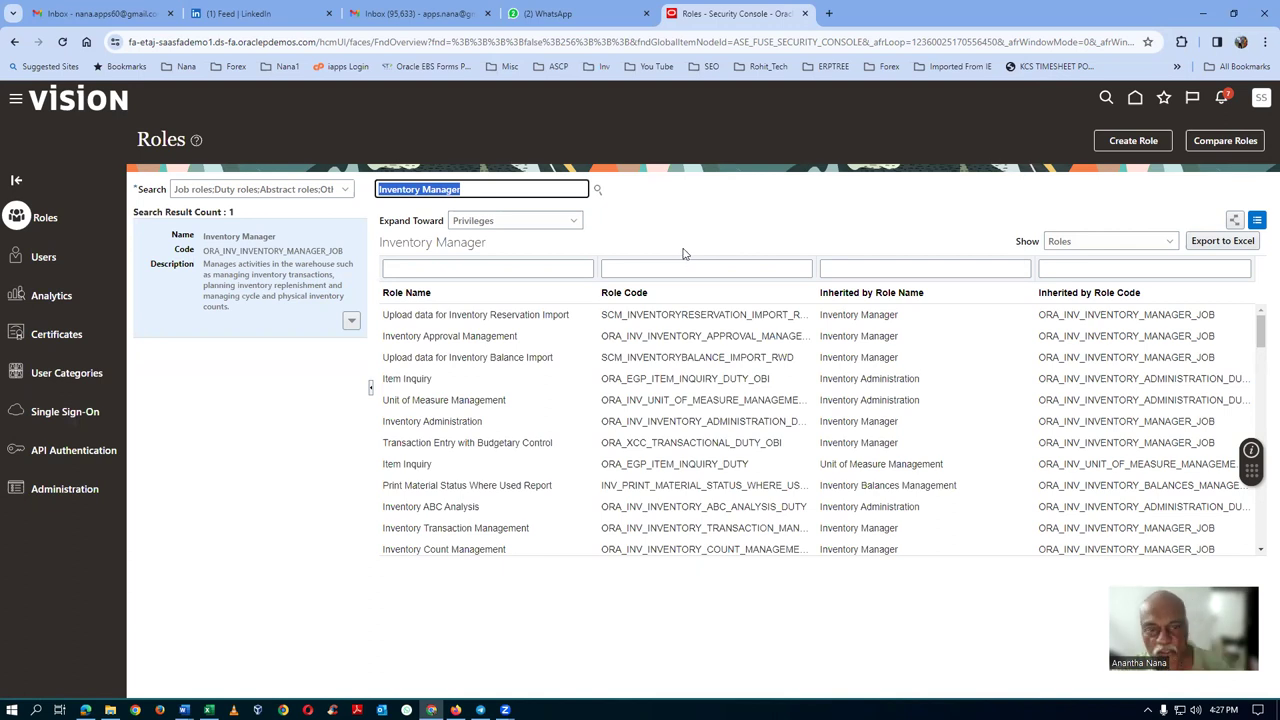
left_click(506, 189)
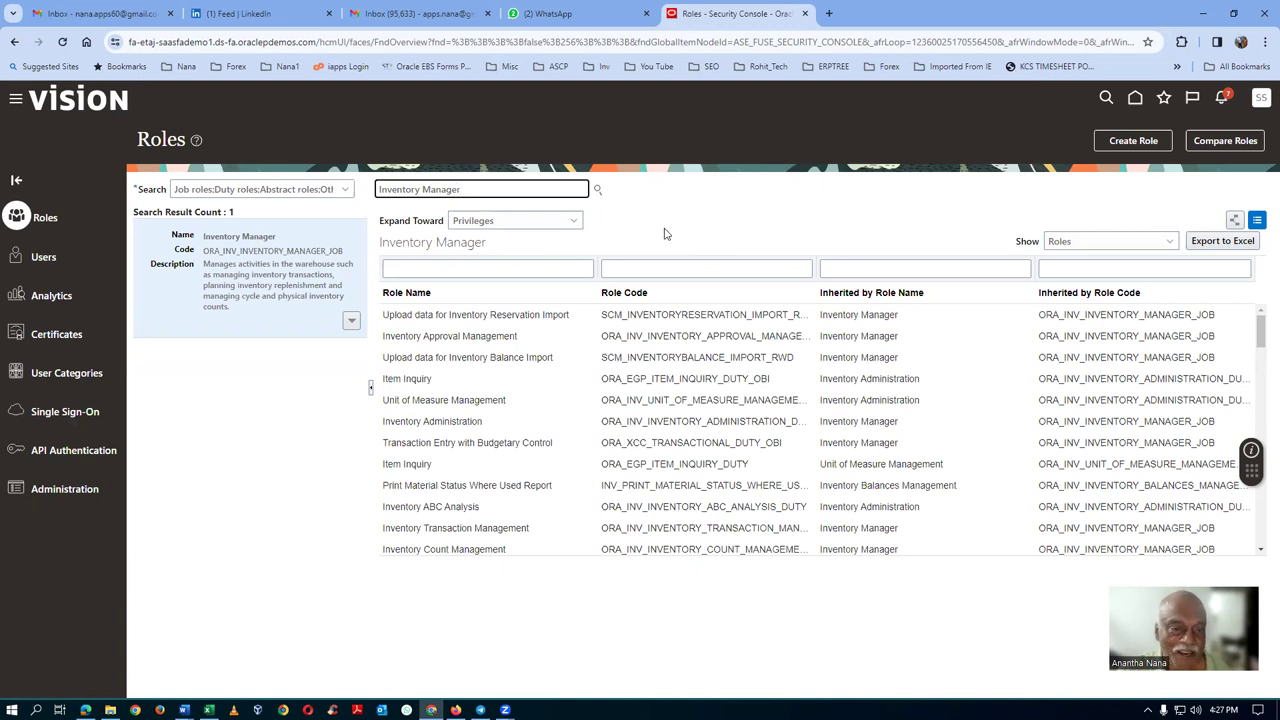
left_click(236, 420)
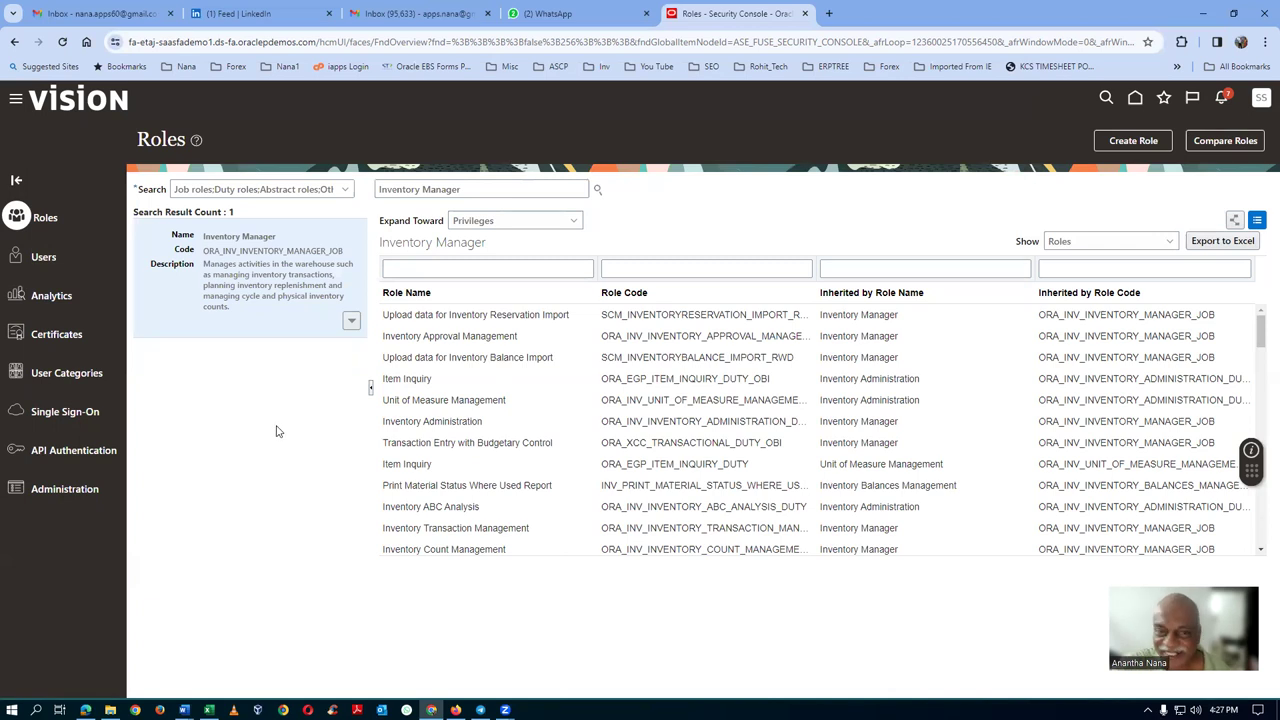